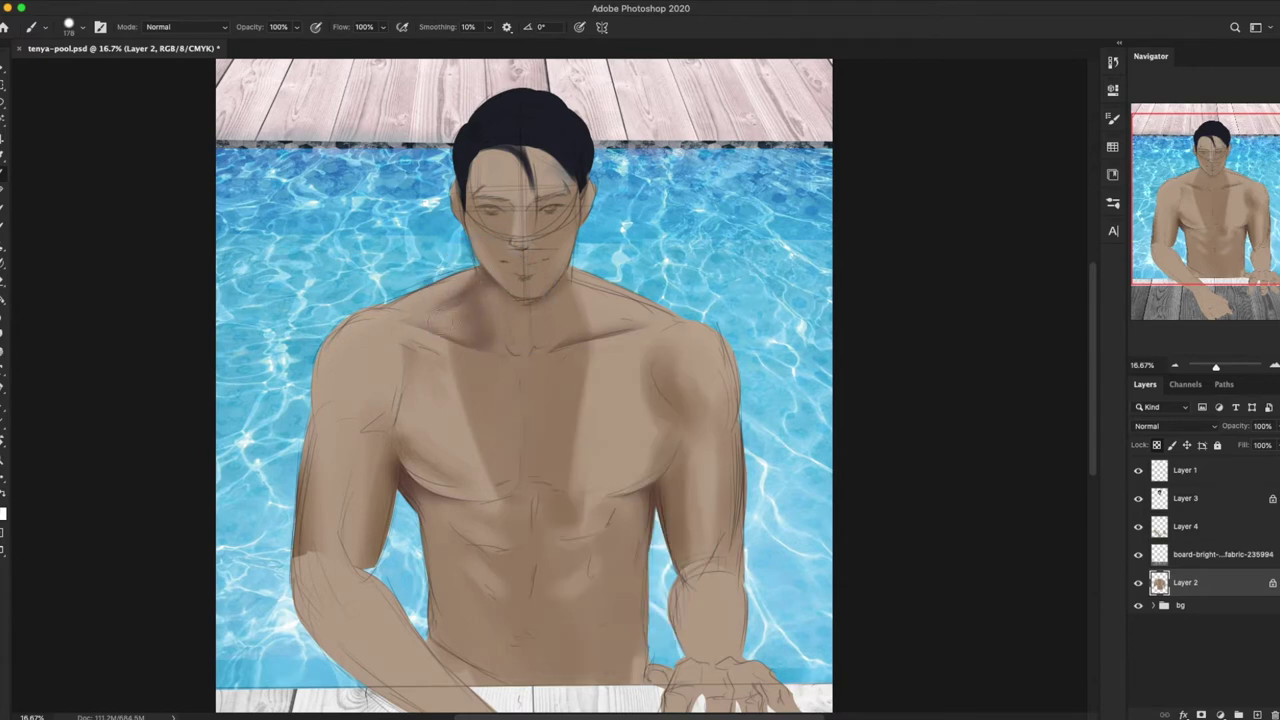
Step: Paint darker shading along the neck, shoulder, chest, armpit and lower chest line on Layer 2
{"action": "left_click_drag", "start_coordinate": [527, 286], "coordinate": [682, 332]}
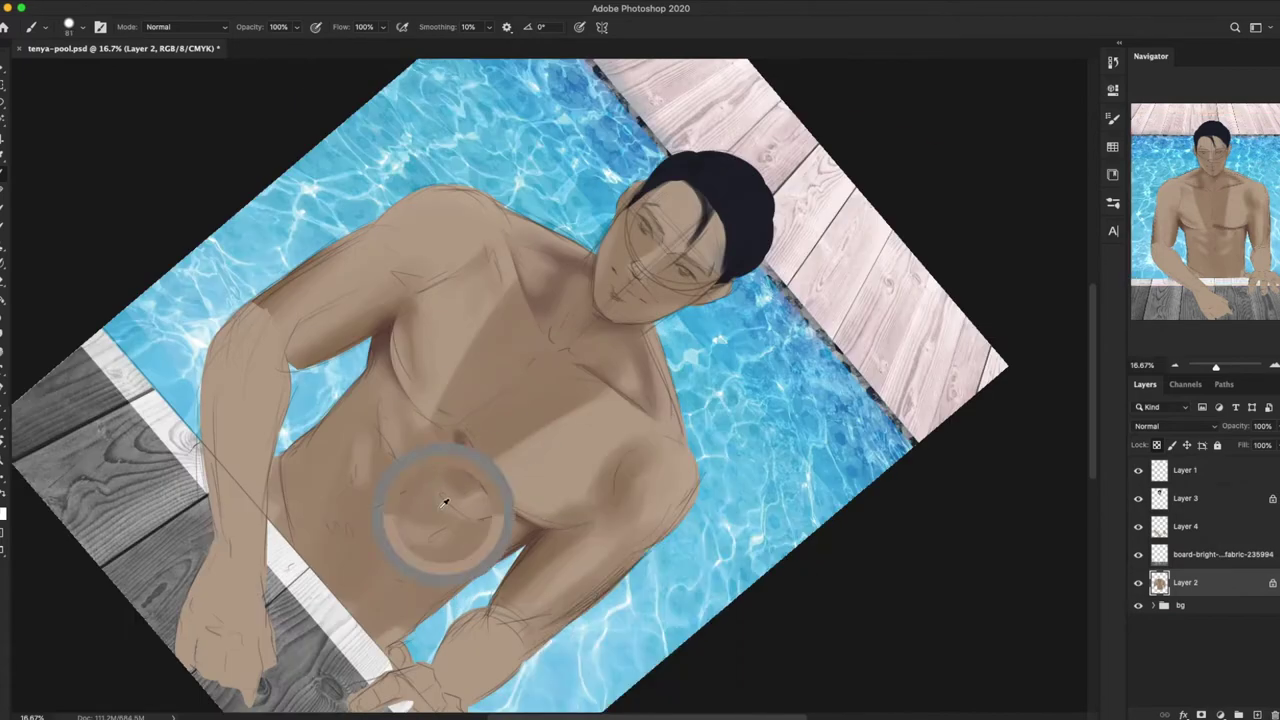
{"action": "key", "text": "Escape"}
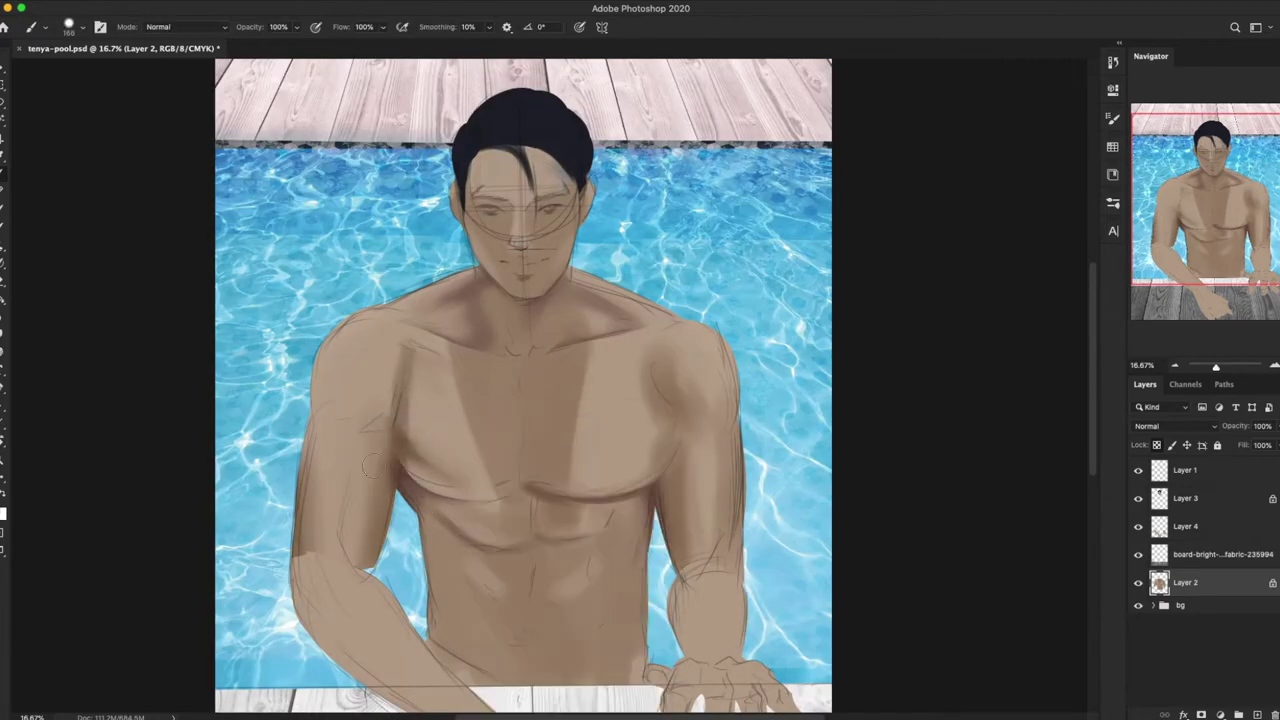
{"action": "left_click_drag", "start_coordinate": [415, 428], "coordinate": [378, 400]}
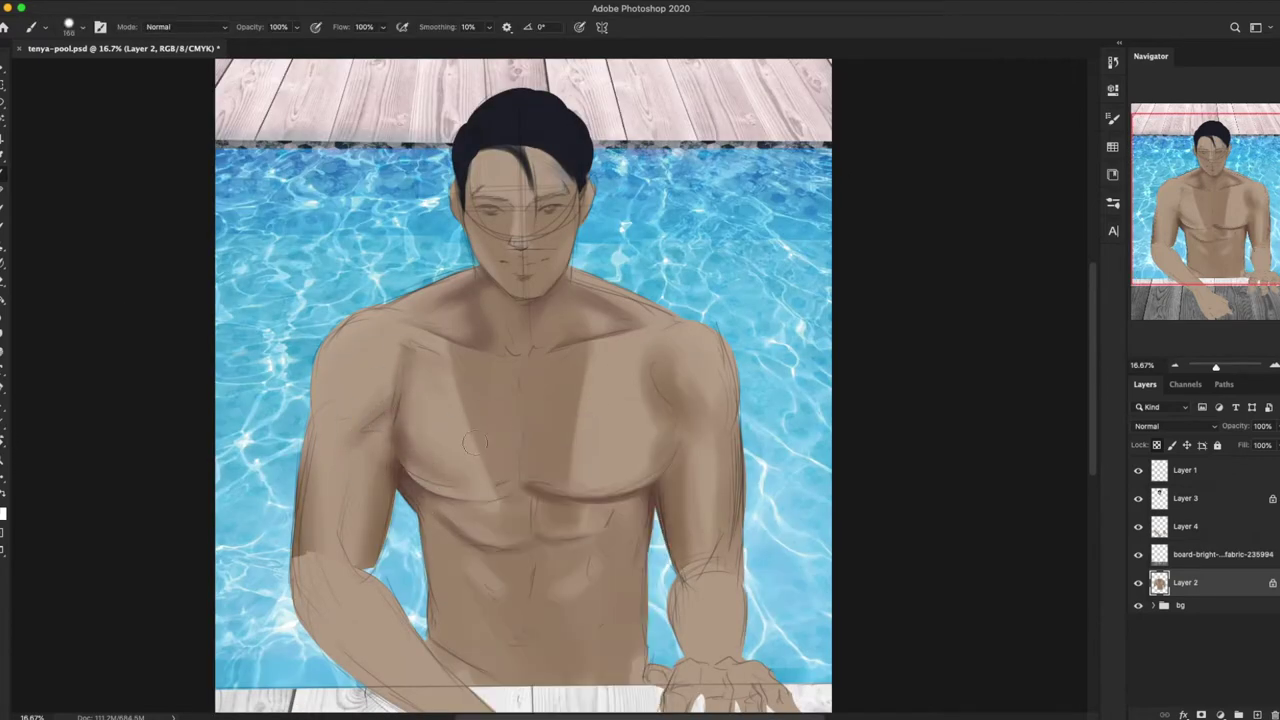
{"action": "left_click_drag", "start_coordinate": [436, 492], "coordinate": [530, 508]}
Step: Resize the brush with the bracket keys and set it to 20 px for finer shading
{"action": "scroll", "coordinate": [585, 487], "scroll_direction": "down", "scroll_amount": 3}
{"action": "key", "text": "bracketleft"}
{"action": "key", "text": "bracketleft"}
{"action": "key", "text": "bracketleft"}
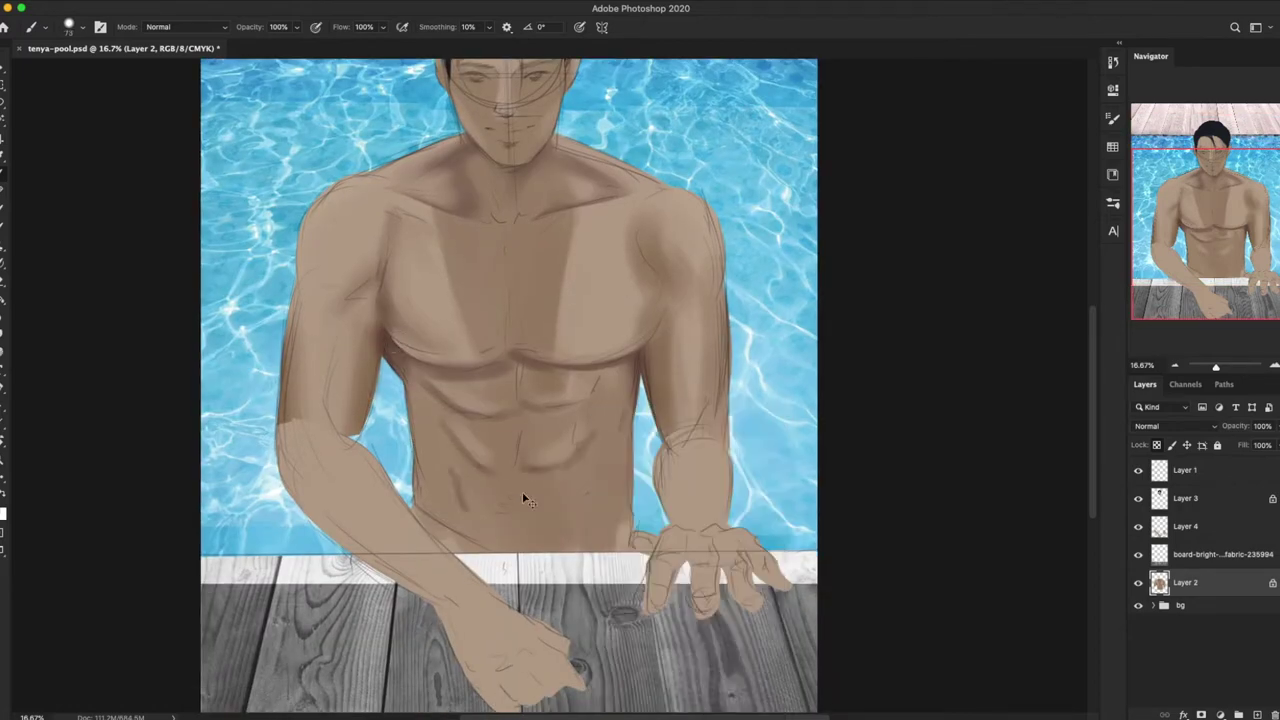
{"action": "key", "text": "bracketright"}
{"action": "key", "text": "bracketright"}
{"action": "key", "text": "bracketright"}
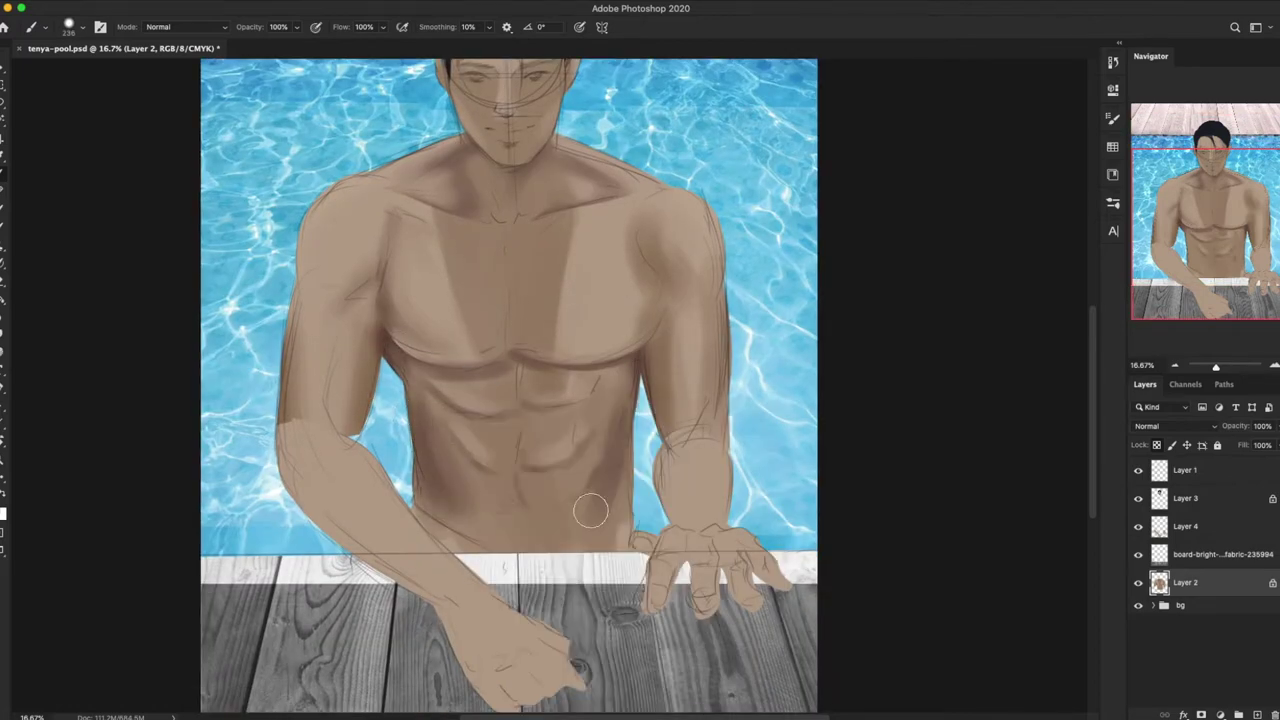
{"action": "key", "text": "bracketleft"}
{"action": "key", "text": "bracketleft"}
{"action": "key", "text": "bracketleft"}
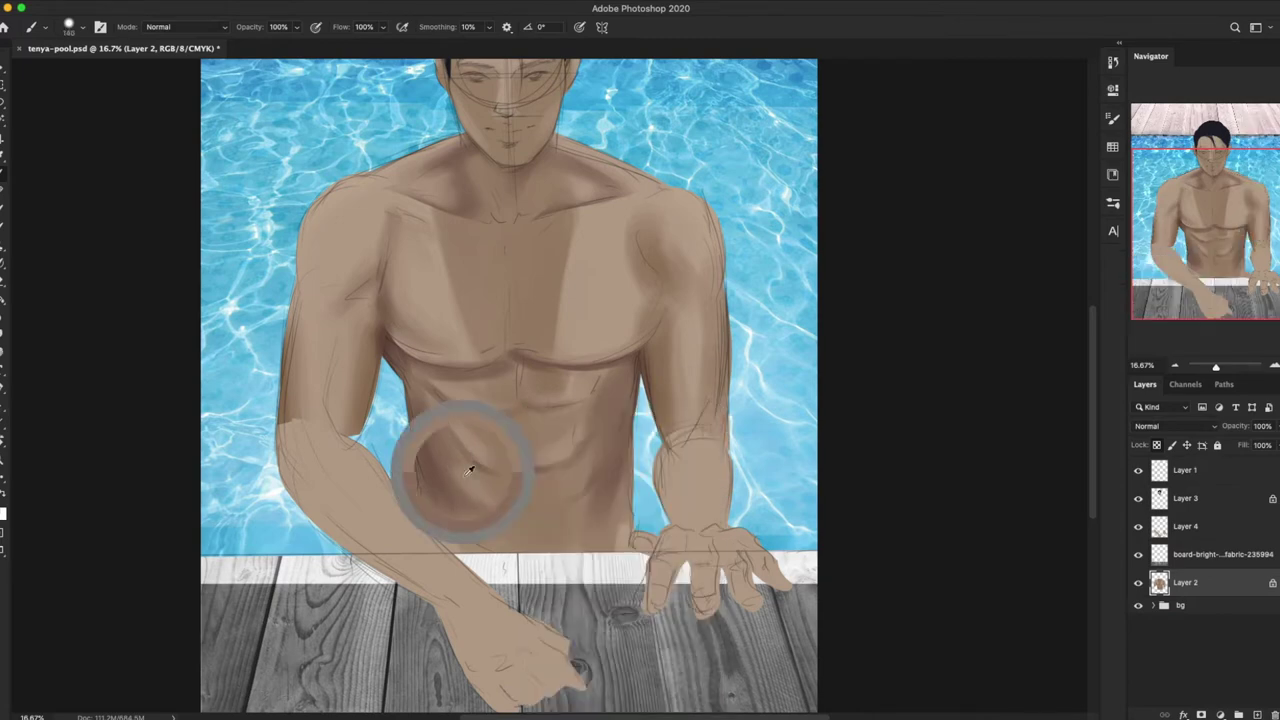
{"action": "right_click", "coordinate": [546, 402]}
{"action": "double_click", "coordinate": [674, 452]}
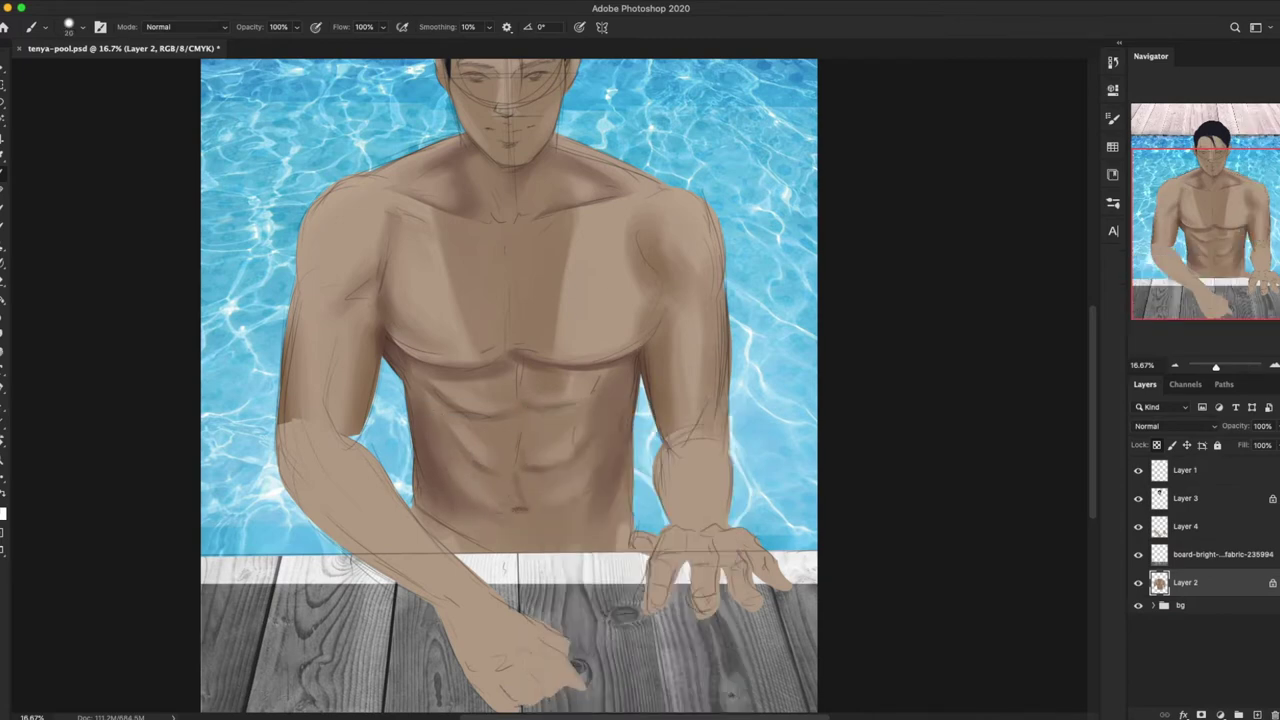
Step: Adjust the brush size, darken the shoulder shading, and zoom out to view the figure
{"action": "scroll", "coordinate": [510, 385], "scroll_direction": "up", "scroll_amount": 2}
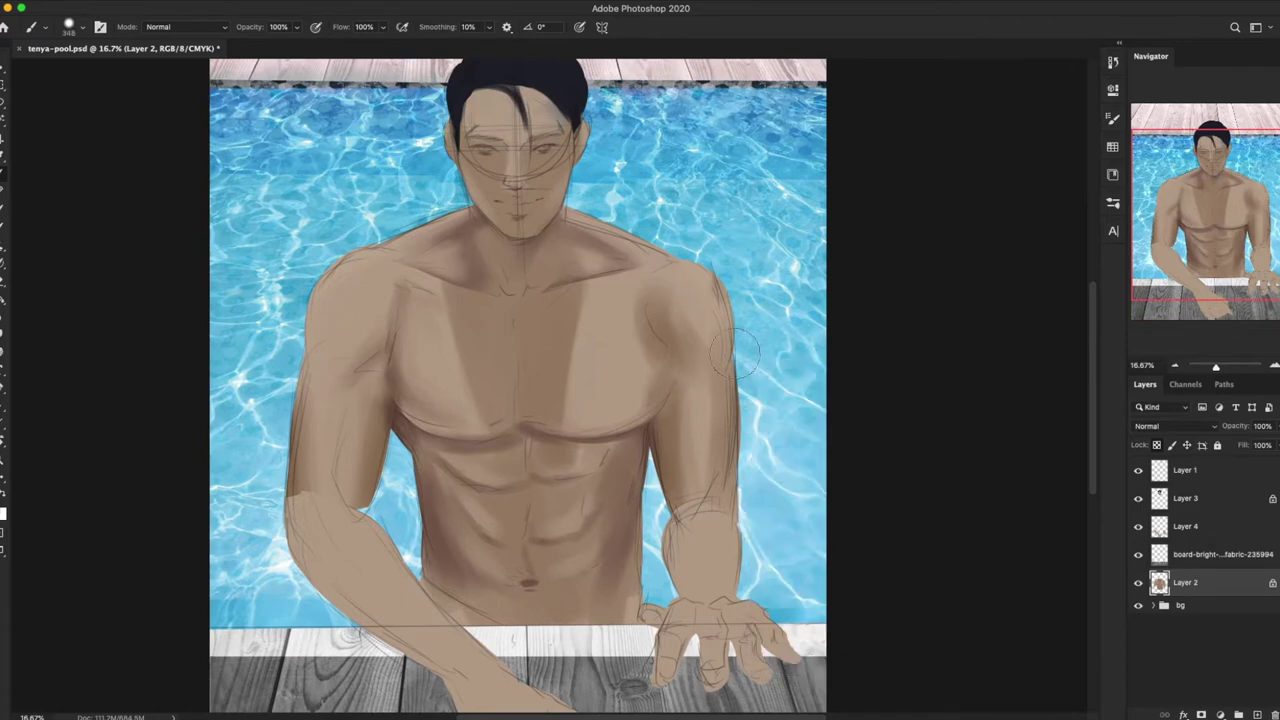
{"action": "right_click", "coordinate": [657, 323]}
{"action": "right_click", "coordinate": [625, 293]}
{"action": "key", "text": "Escape"}
{"action": "right_click", "coordinate": [520, 322]}
{"action": "key", "text": "Escape"}
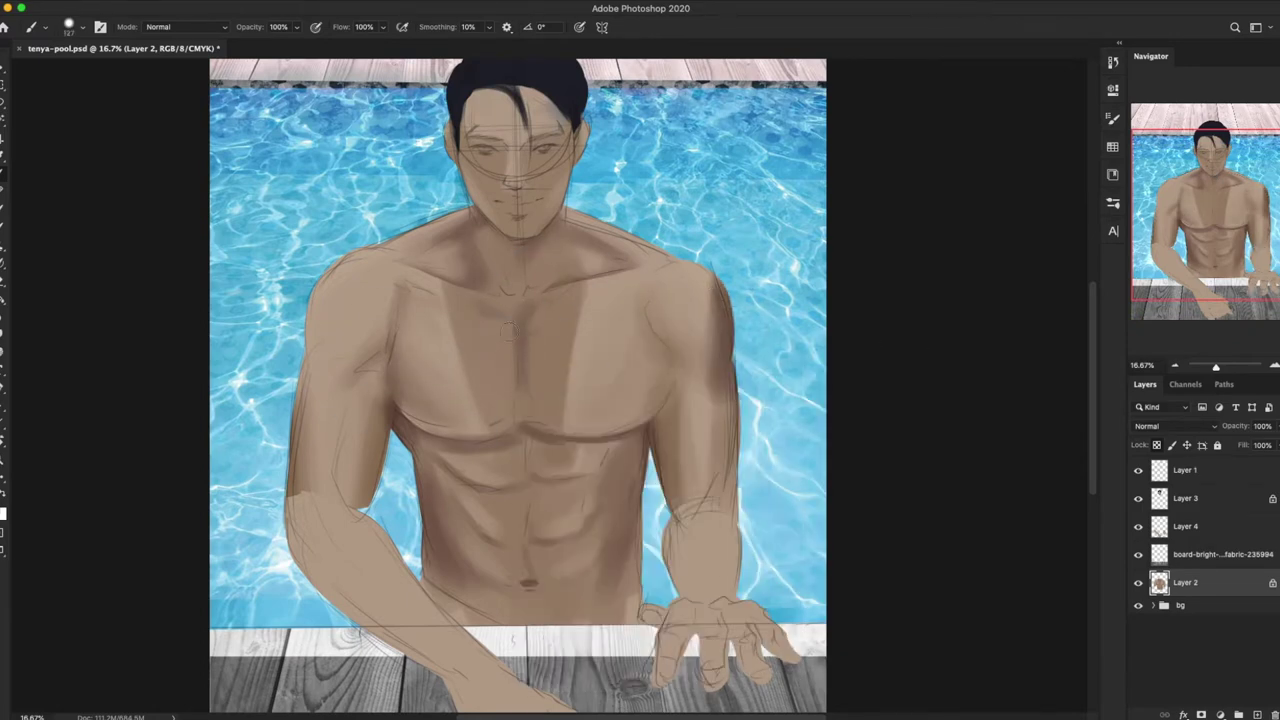
{"action": "right_click", "coordinate": [583, 305]}
{"action": "key", "text": "Escape"}
{"action": "left_click_drag", "start_coordinate": [645, 288], "coordinate": [612, 282]}
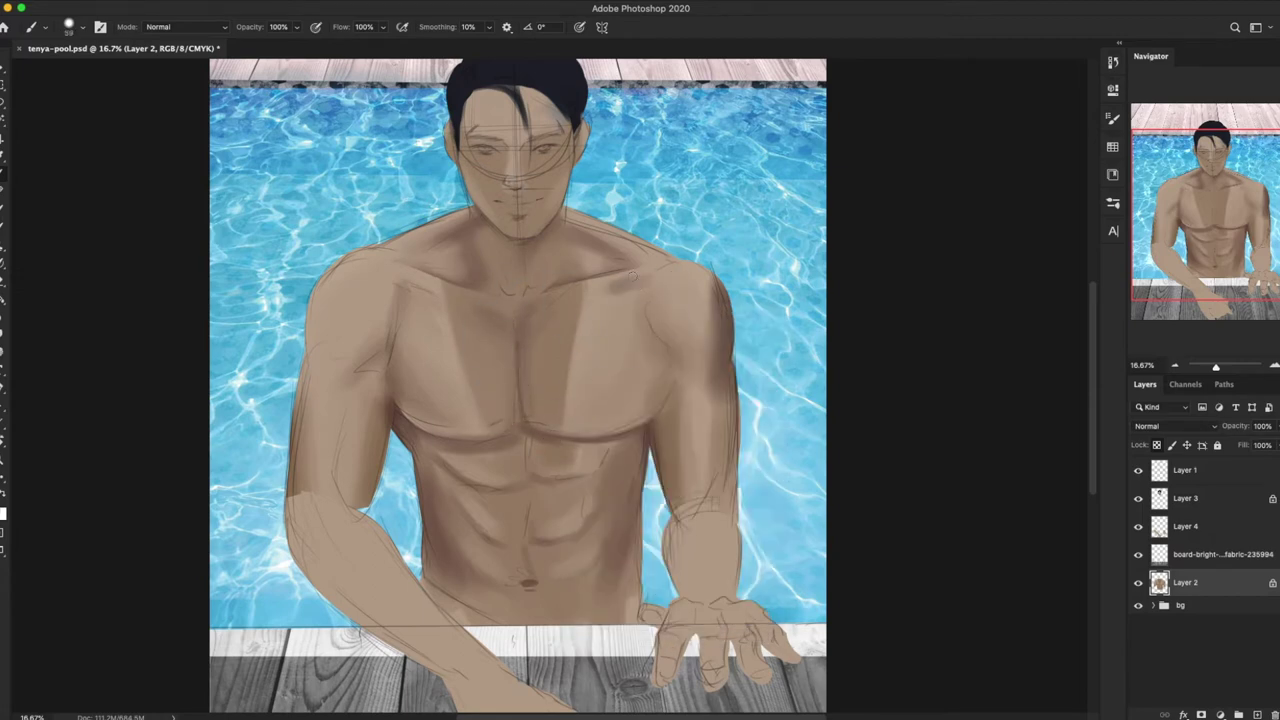
{"action": "key", "text": "ctrl+minus"}
{"action": "left_click", "coordinate": [1200, 526]}
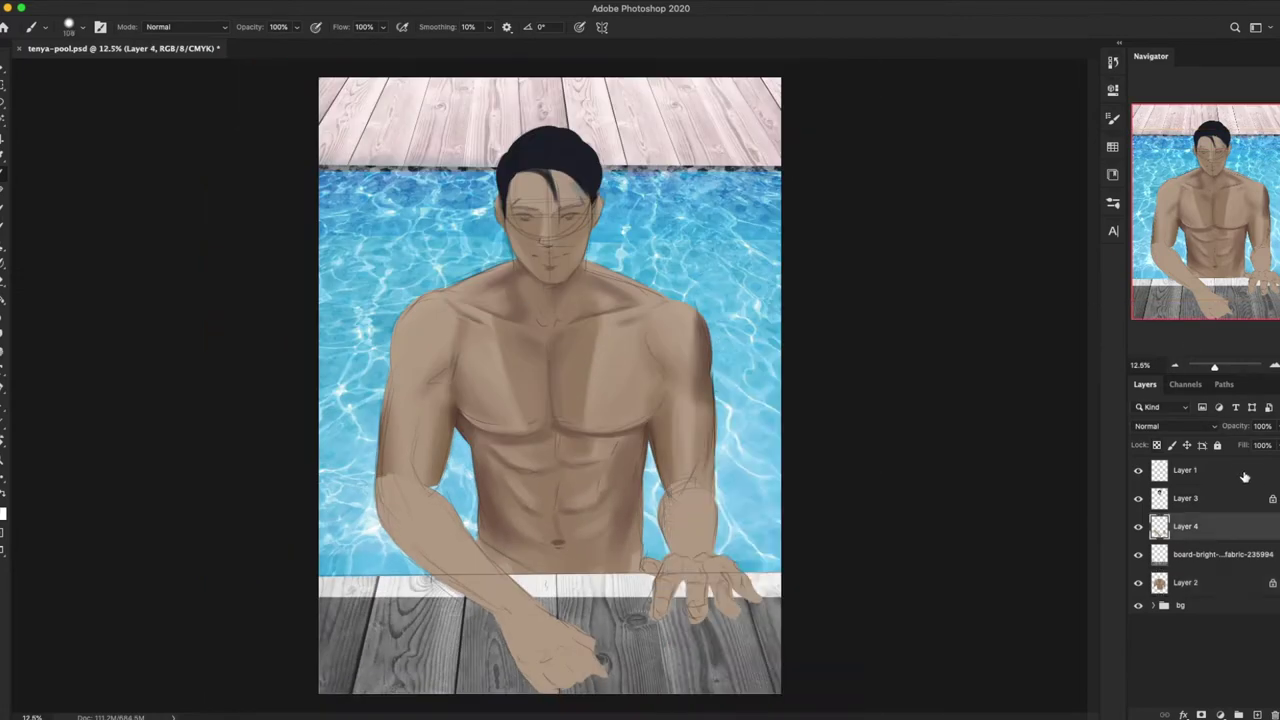
Step: Paint both forearms and hands in solid skin tone on Layer 4
{"action": "mouse_move", "coordinate": [378, 475]}
{"action": "left_mouse_down"}
{"action": "mouse_move", "coordinate": [530, 660]}
{"action": "mouse_move", "coordinate": [470, 570]}
{"action": "mouse_move", "coordinate": [600, 662]}
{"action": "left_mouse_up"}
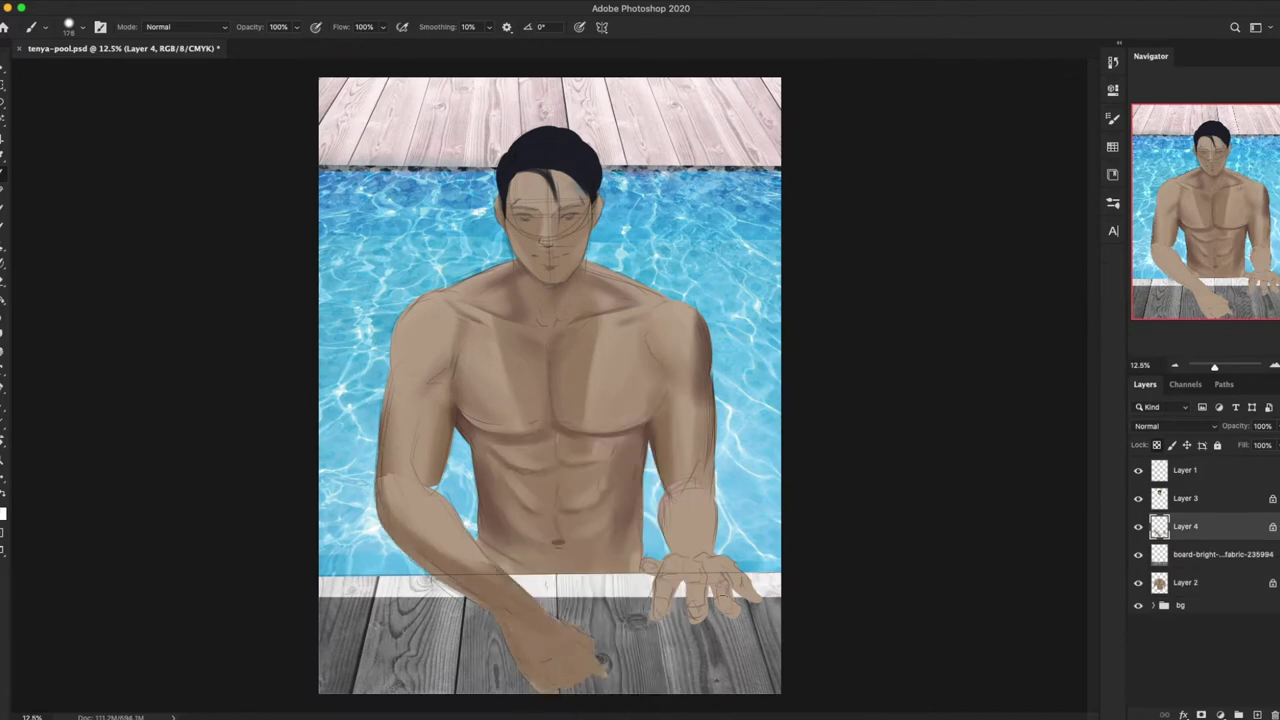
{"action": "left_click_drag", "start_coordinate": [668, 490], "coordinate": [668, 565]}
{"action": "left_click_drag", "start_coordinate": [710, 498], "coordinate": [720, 610]}
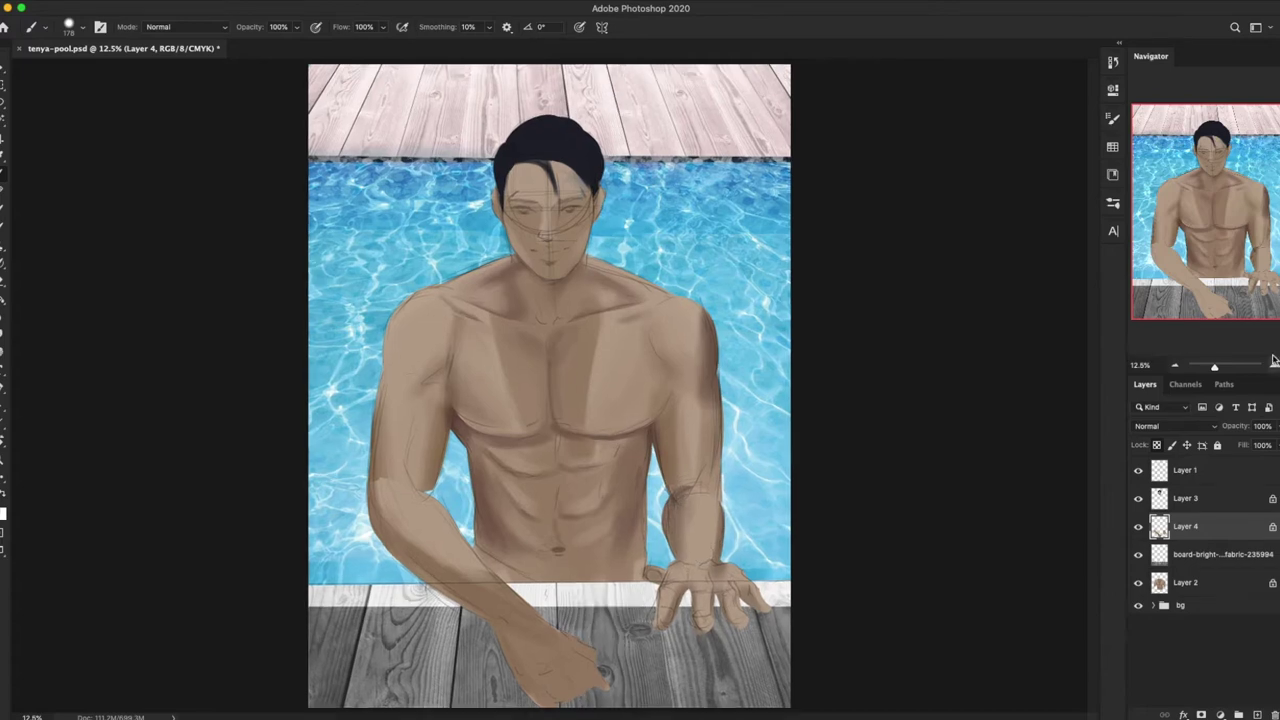
{"action": "key", "text": "ctrl+plus"}
Step: Blend the abdomen, rib and chest shading further on Layer 2, resizing the brush as needed
{"action": "left_click", "coordinate": [1185, 582]}
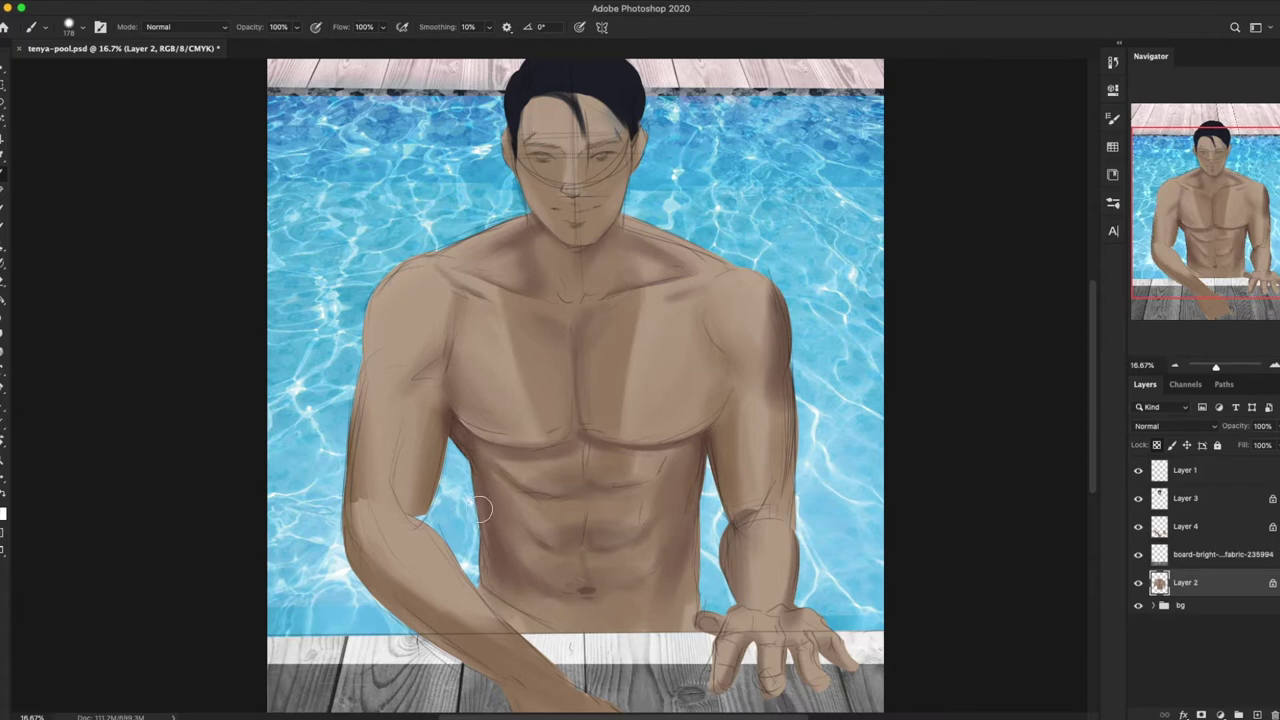
{"action": "key", "text": "bracketright"}
{"action": "key", "text": "bracketright"}
{"action": "key", "text": "bracketright"}
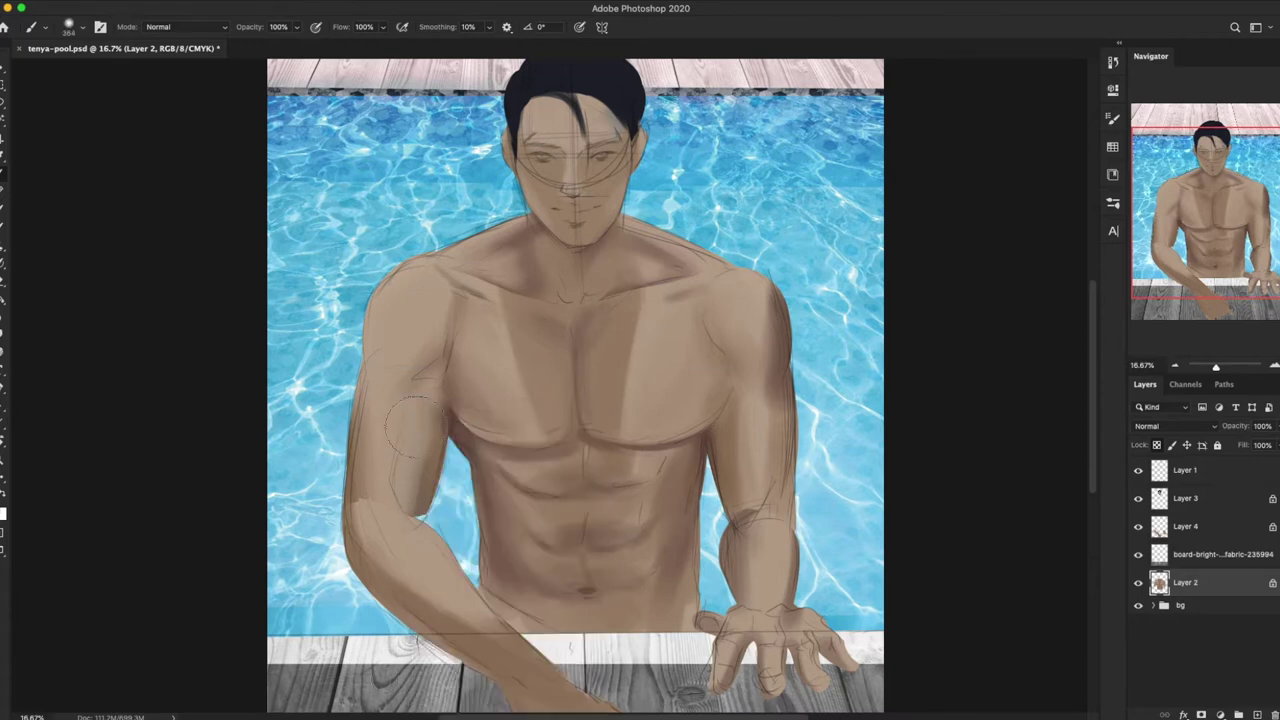
{"action": "key", "text": "bracketleft"}
{"action": "key", "text": "bracketleft"}
{"action": "key", "text": "bracketleft"}
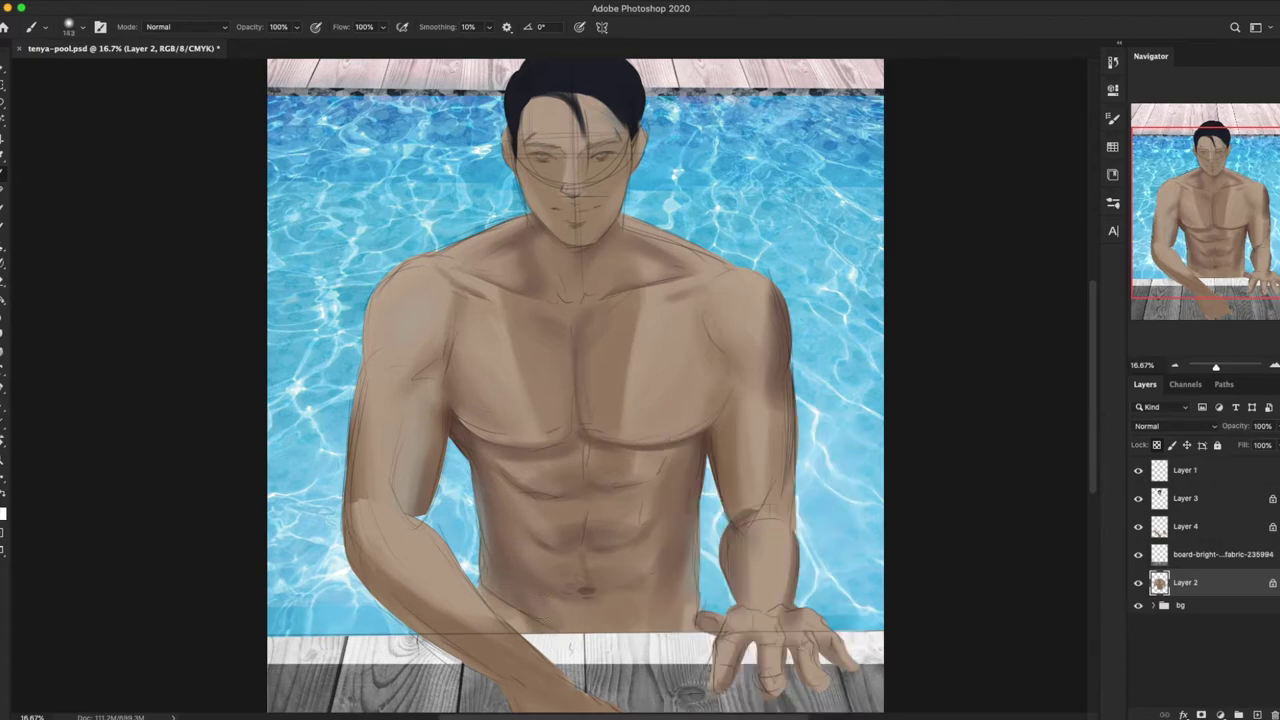
{"action": "scroll", "coordinate": [622, 651], "scroll_direction": "up", "scroll_amount": 1}
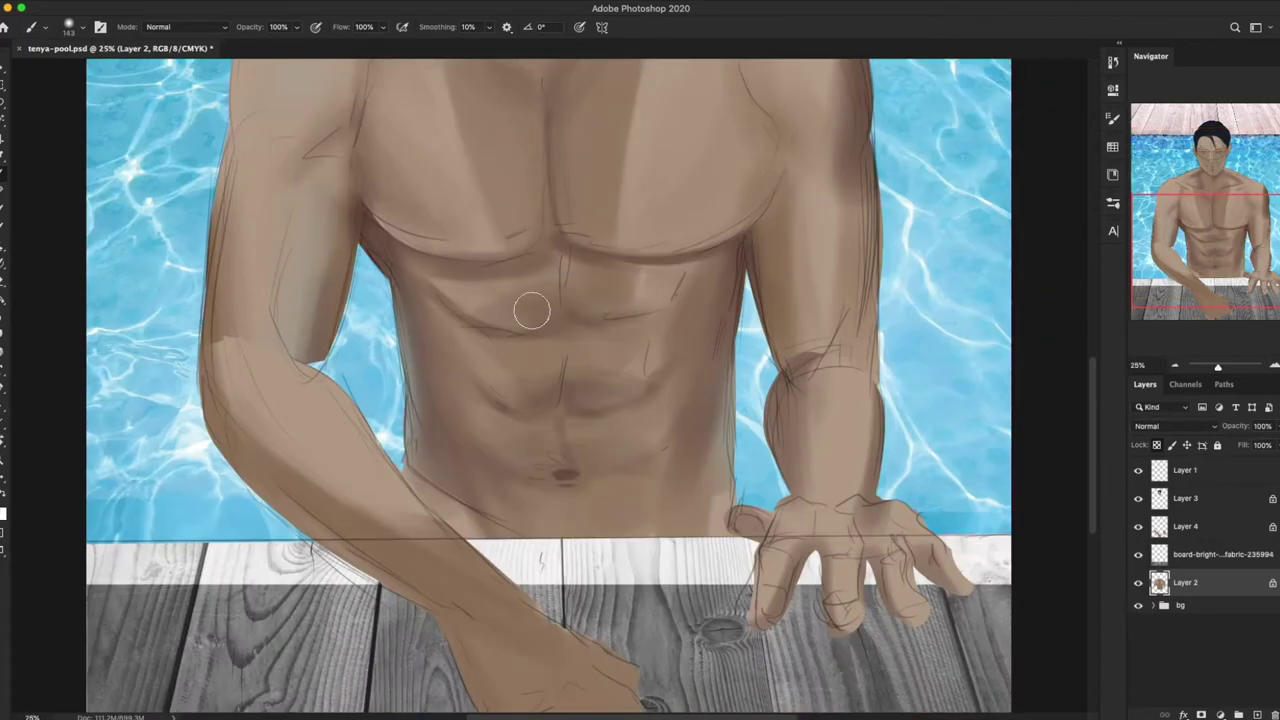
{"action": "key", "text": "bracketright"}
{"action": "key", "text": "bracketright"}
{"action": "key", "text": "bracketright"}
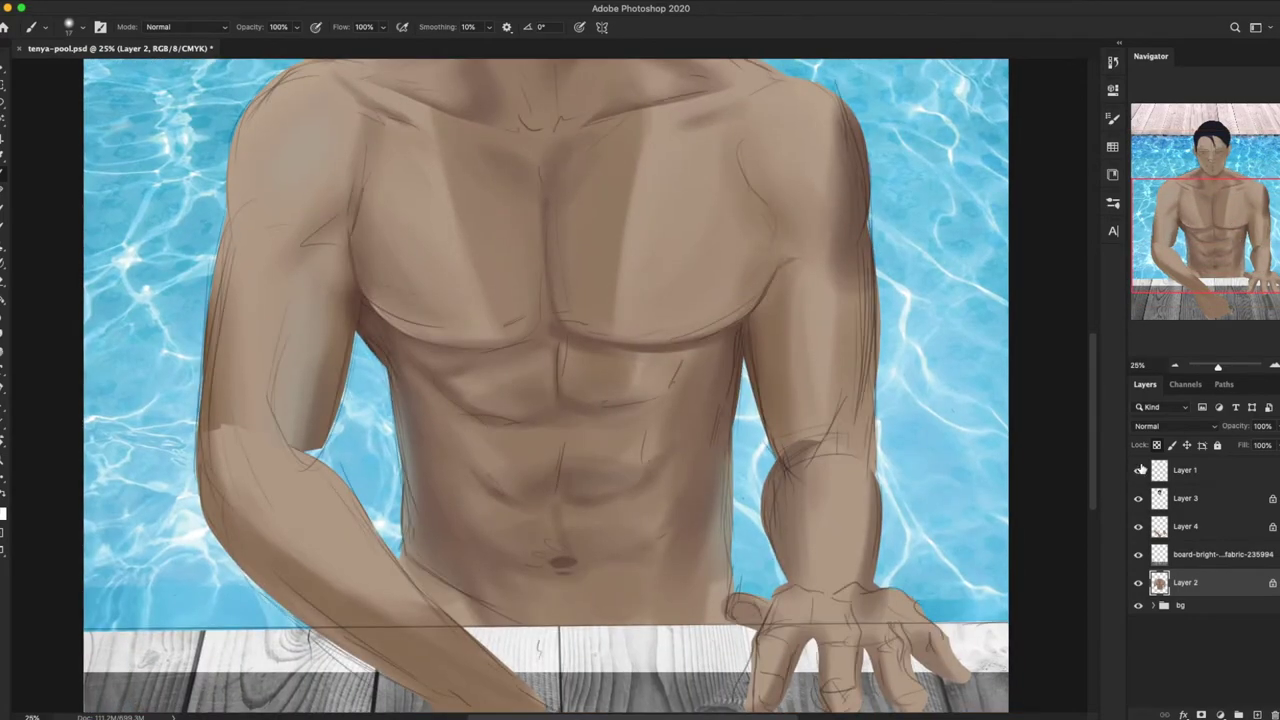
{"action": "key", "text": "ctrl+minus"}
{"action": "right_click", "coordinate": [612, 404]}
{"action": "key", "text": "Return"}
{"action": "right_click", "coordinate": [640, 312]}
{"action": "key", "text": "Return"}
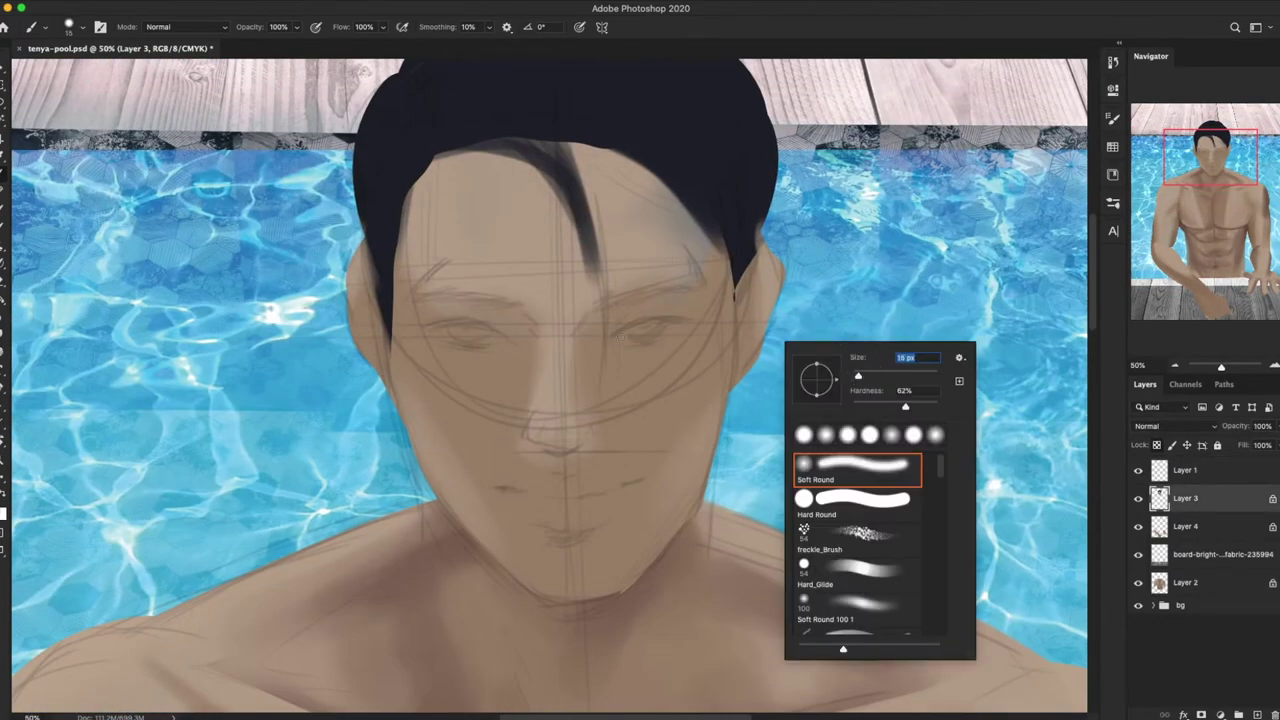
Step: Paint dark eyelids over both eyes and dark brown eyebrows on Layer 3
{"action": "key", "text": "Return"}
{"action": "left_click_drag", "start_coordinate": [632, 326], "coordinate": [700, 316]}
{"action": "left_click_drag", "start_coordinate": [434, 328], "coordinate": [504, 316]}
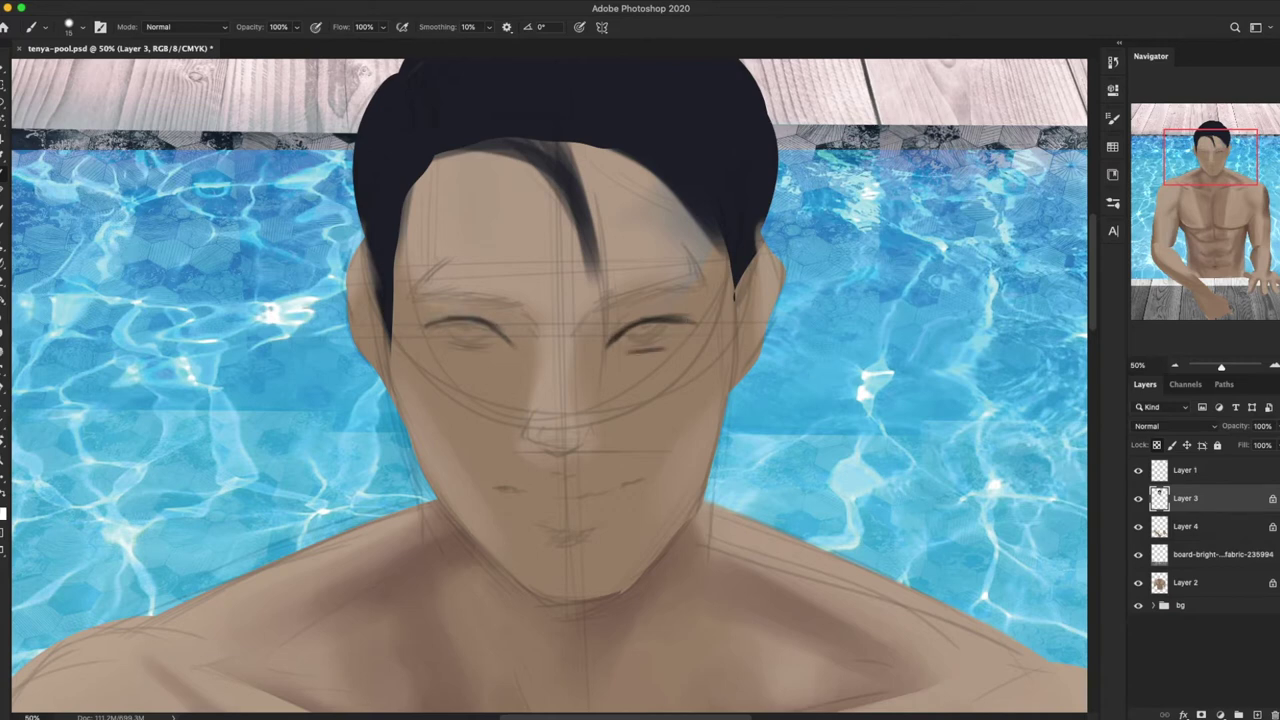
{"action": "left_click_drag", "start_coordinate": [588, 312], "coordinate": [681, 285]}
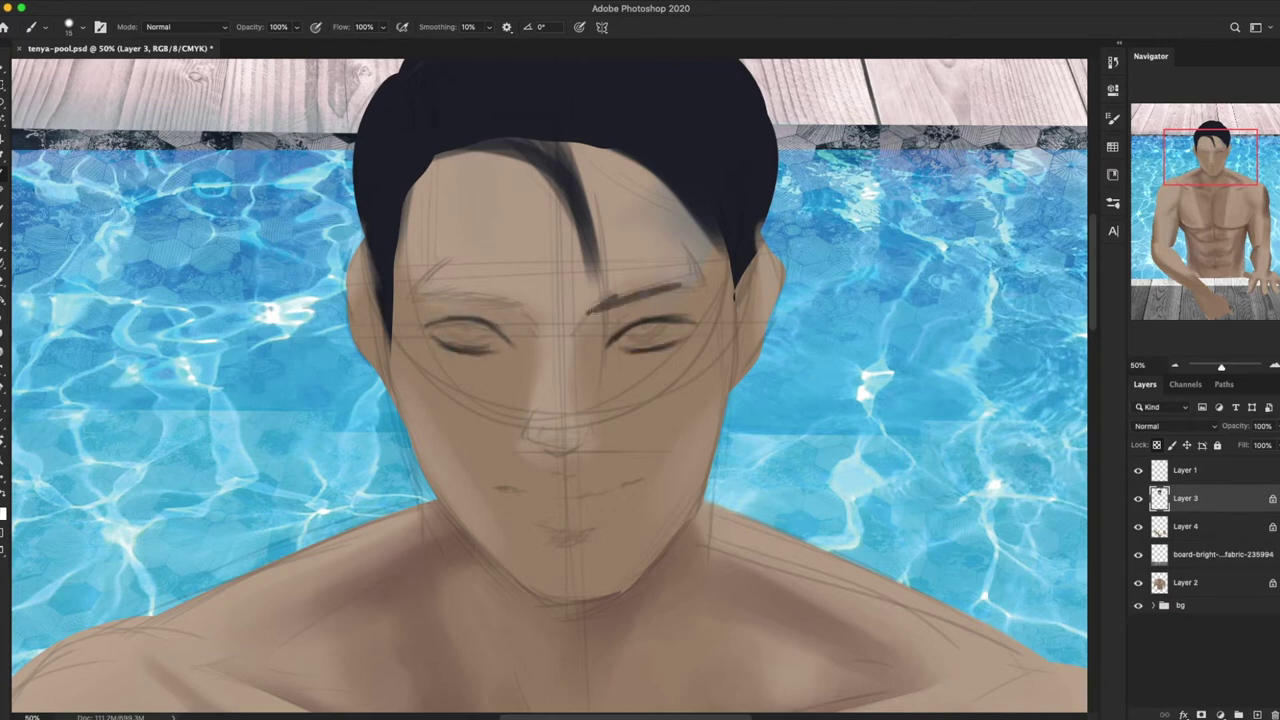
{"action": "mouse_move", "coordinate": [440, 262]}
{"action": "left_mouse_down"}
{"action": "mouse_move", "coordinate": [410, 298]}
{"action": "mouse_move", "coordinate": [685, 328]}
{"action": "mouse_move", "coordinate": [585, 340]}
{"action": "left_mouse_up"}
{"action": "left_click", "coordinate": [5, 512]}
Step: Lasso the eyes, nose and lips and darken them with Brightness/Contrast
{"action": "key", "text": "Return"}
{"action": "key", "text": "l"}
{"action": "left_click_drag", "start_coordinate": [410, 300], "coordinate": [540, 355]}
{"action": "left_click_drag", "start_coordinate": [525, 440], "coordinate": [598, 455]}
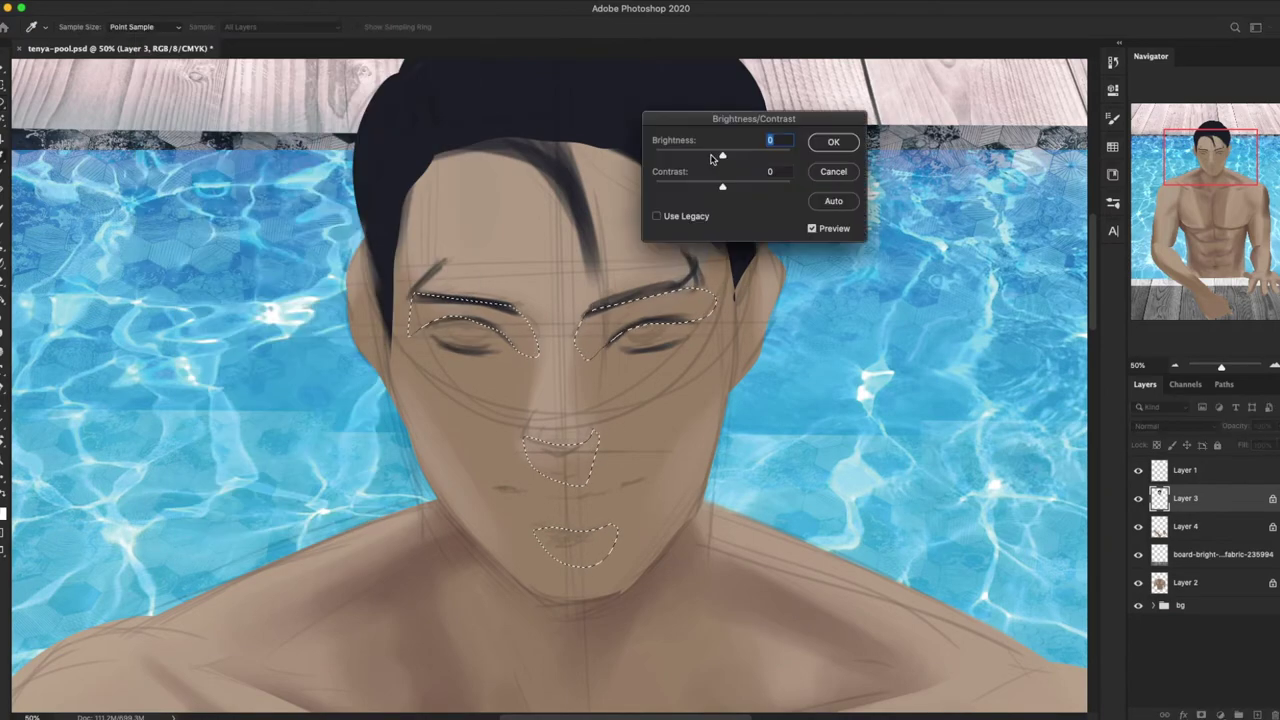
{"action": "left_click_drag", "start_coordinate": [722, 156], "coordinate": [709, 156]}
{"action": "left_click_drag", "start_coordinate": [700, 188], "coordinate": [740, 188]}
{"action": "key", "text": "Return"}
{"action": "key", "text": "ctrl+d"}
{"action": "key", "text": "b"}
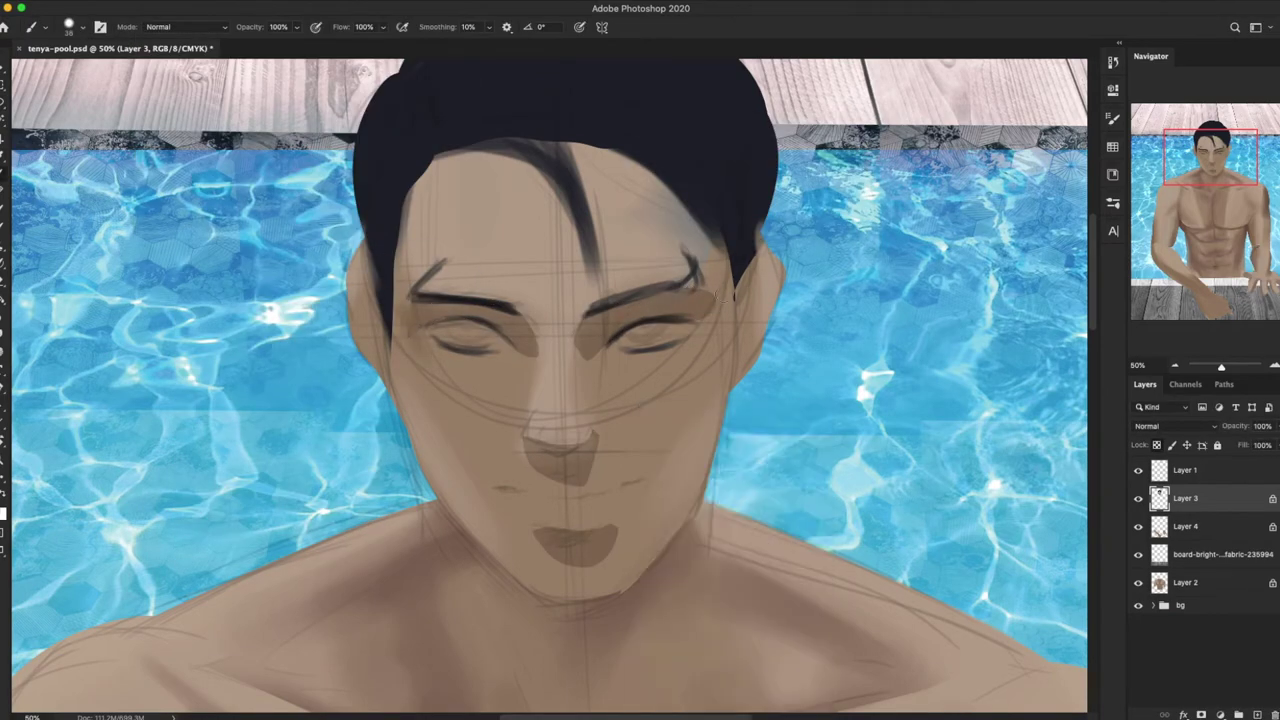
{"action": "key", "text": "bracketright"}
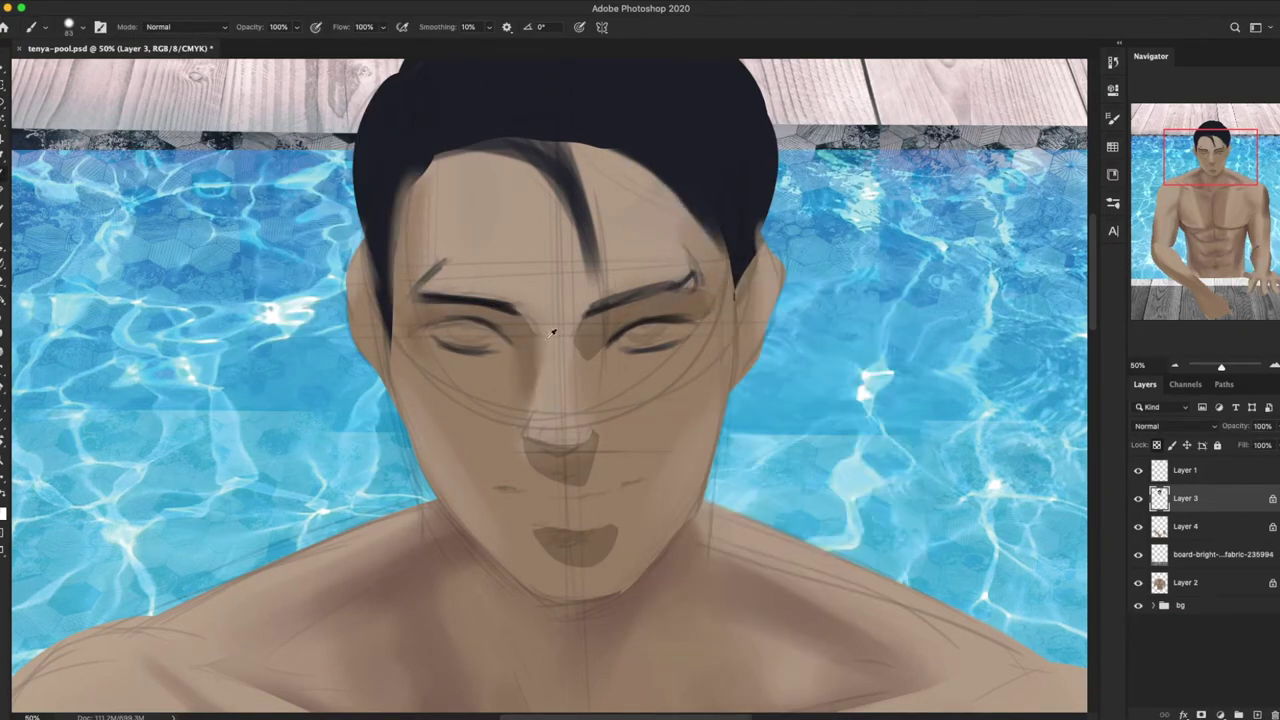
Step: Paint white eyes with grey irises using a 47 px brush, then darken the eye corner and eyebrow
{"action": "right_click", "coordinate": [630, 388]}
{"action": "key", "text": "Return"}
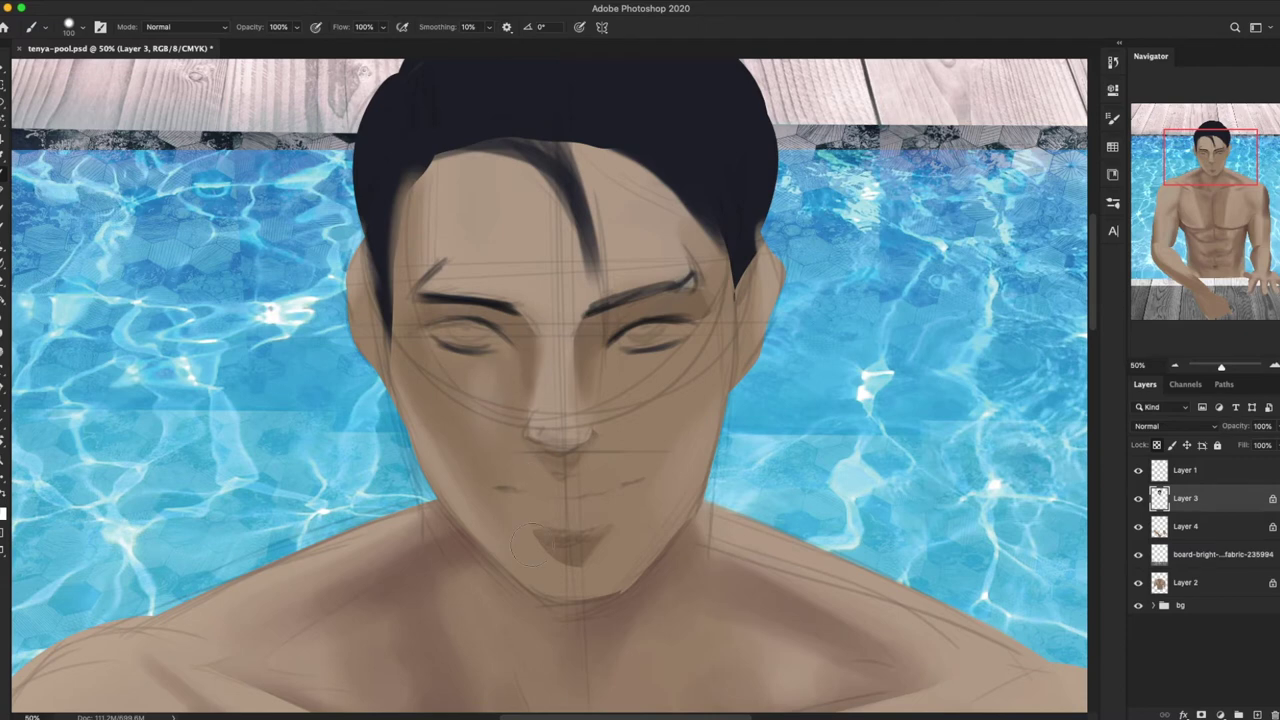
{"action": "right_click", "coordinate": [670, 318]}
{"action": "right_click", "coordinate": [760, 380]}
{"action": "left_click_drag", "start_coordinate": [618, 340], "coordinate": [682, 336]}
{"action": "left_click_drag", "start_coordinate": [438, 336], "coordinate": [502, 342]}
{"action": "left_click_drag", "start_coordinate": [626, 338], "coordinate": [664, 338]}
{"action": "left_click_drag", "start_coordinate": [450, 335], "coordinate": [492, 335]}
{"action": "right_click", "coordinate": [690, 298]}
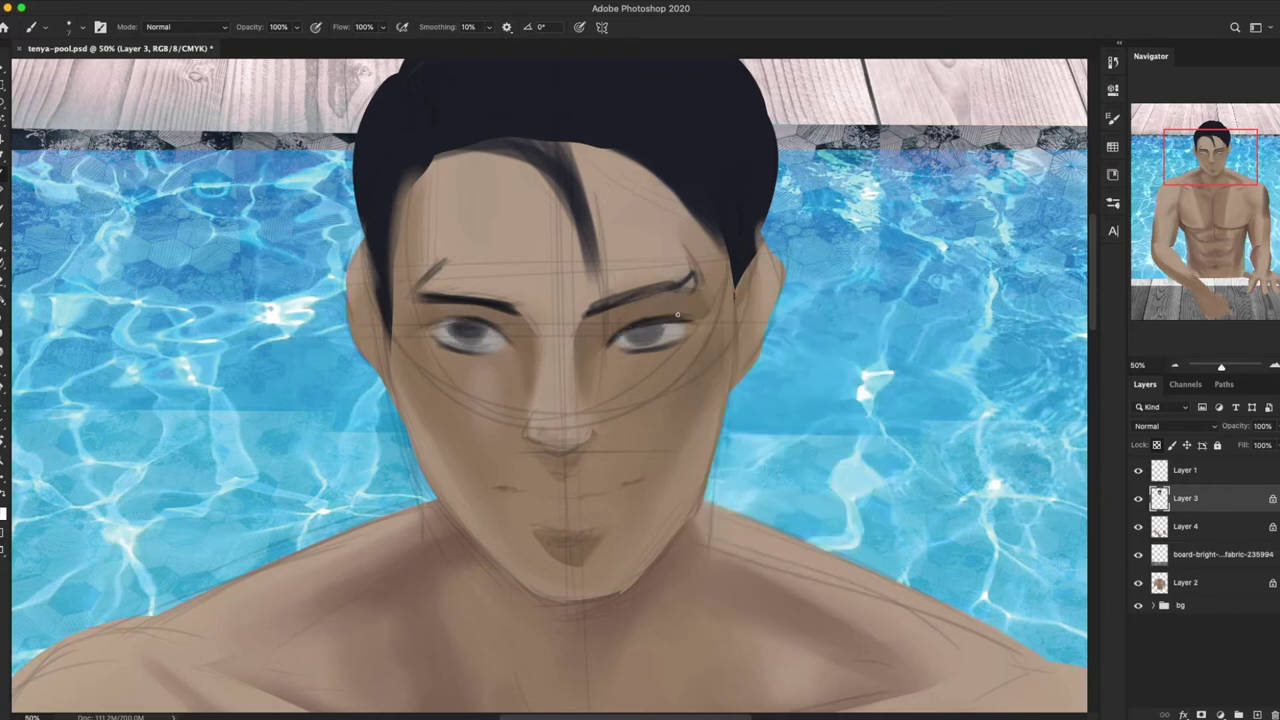
{"action": "left_click_drag", "start_coordinate": [686, 330], "coordinate": [678, 337]}
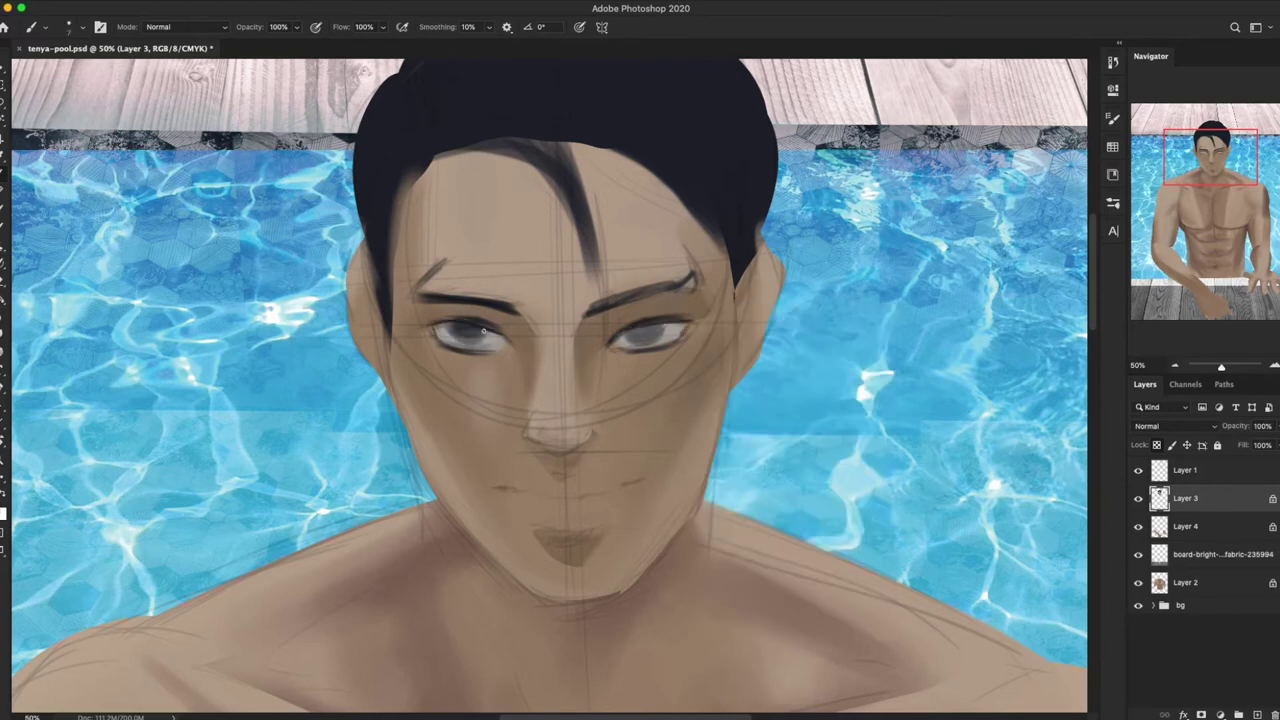
{"action": "left_click_drag", "start_coordinate": [428, 297], "coordinate": [518, 311]}
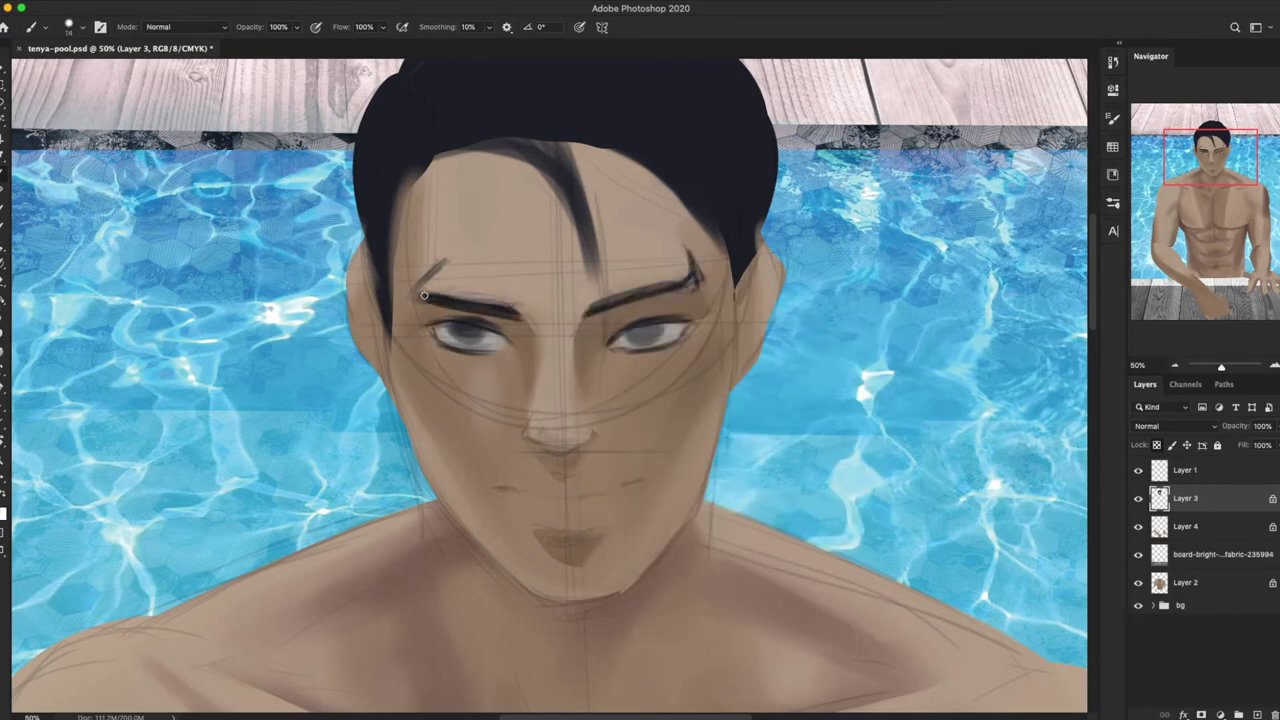
Step: Extend hair strands down the temple and side of the head with a 66 px brush
{"action": "right_click", "coordinate": [650, 208]}
{"action": "left_click_drag", "start_coordinate": [570, 150], "coordinate": [720, 297]}
{"action": "right_click", "coordinate": [724, 368]}
{"action": "left_click_drag", "start_coordinate": [720, 250], "coordinate": [714, 360]}
{"action": "left_click_drag", "start_coordinate": [404, 172], "coordinate": [366, 308]}
Step: Darken and thicken the lip line, then set the brush to 11 px
{"action": "right_click", "coordinate": [634, 410]}
{"action": "left_click_drag", "start_coordinate": [560, 496], "coordinate": [630, 482]}
{"action": "right_click", "coordinate": [596, 402]}
{"action": "left_click_drag", "start_coordinate": [508, 486], "coordinate": [618, 482]}
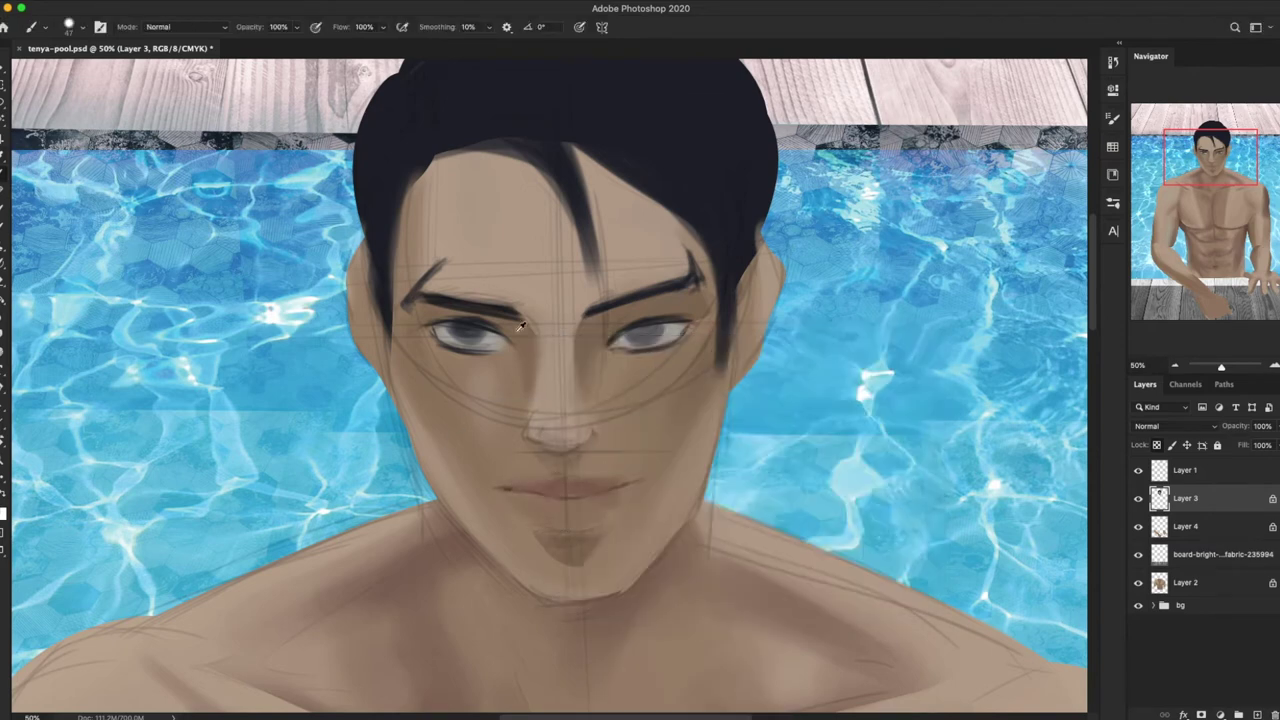
{"action": "left_click_drag", "start_coordinate": [495, 487], "coordinate": [515, 486]}
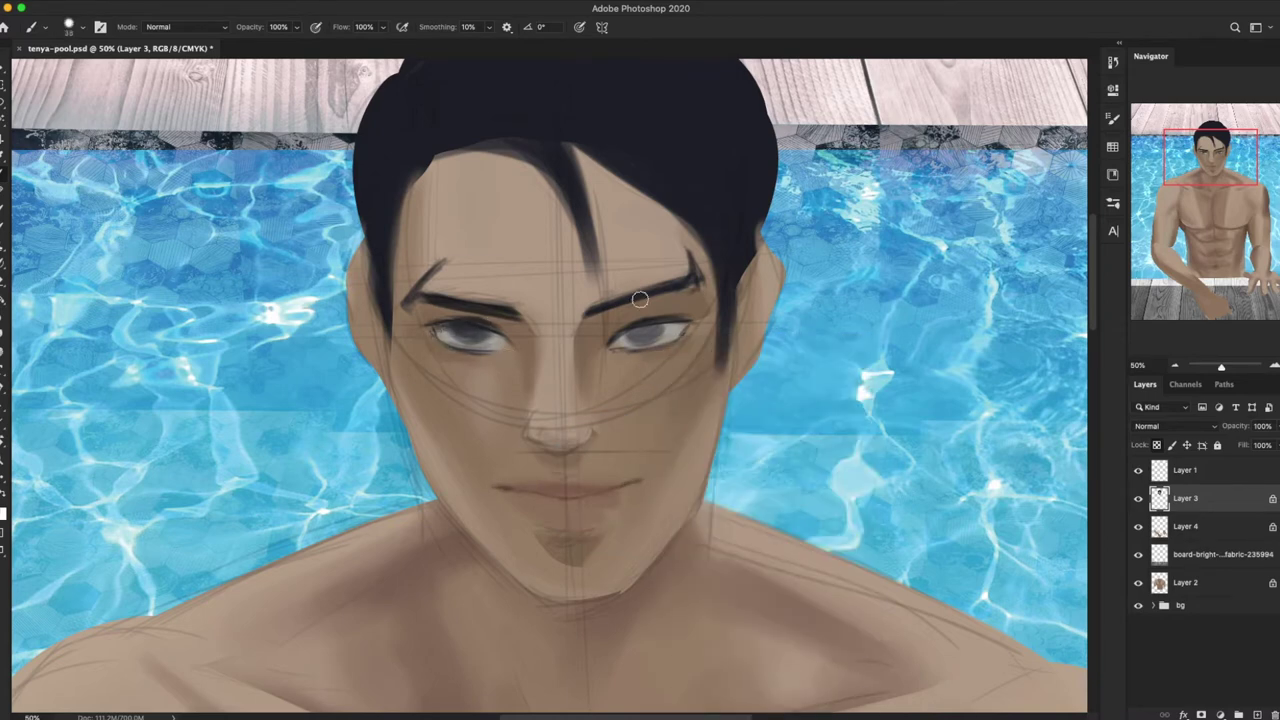
{"action": "right_click", "coordinate": [620, 422]}
{"action": "type", "text": "11"}
{"action": "key", "text": "Return"}
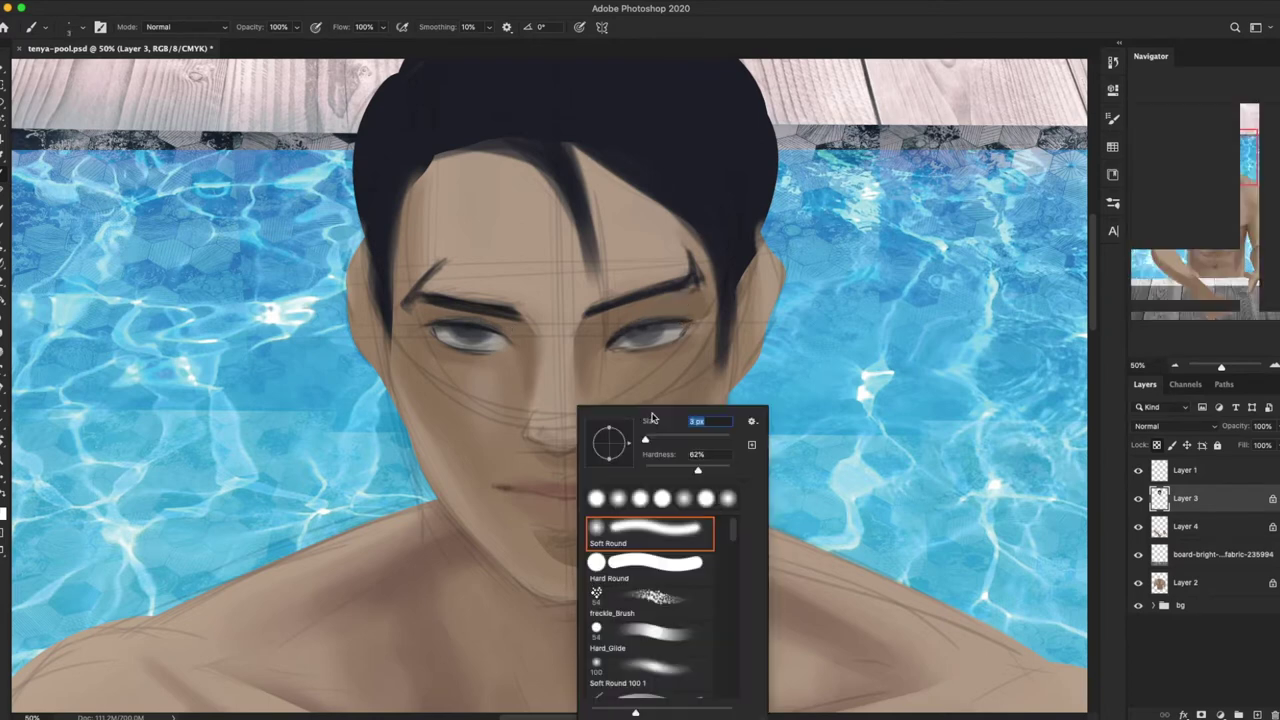
Step: Shrink the brush to a fine tip and review its size settings
{"action": "key", "text": "bracketleft"}
{"action": "key", "text": "bracketleft"}
{"action": "key", "text": "bracketleft"}
{"action": "right_click", "coordinate": [558, 462]}
{"action": "key", "text": "Escape"}
{"action": "right_click", "coordinate": [558, 462]}
{"action": "key", "text": "Escape"}
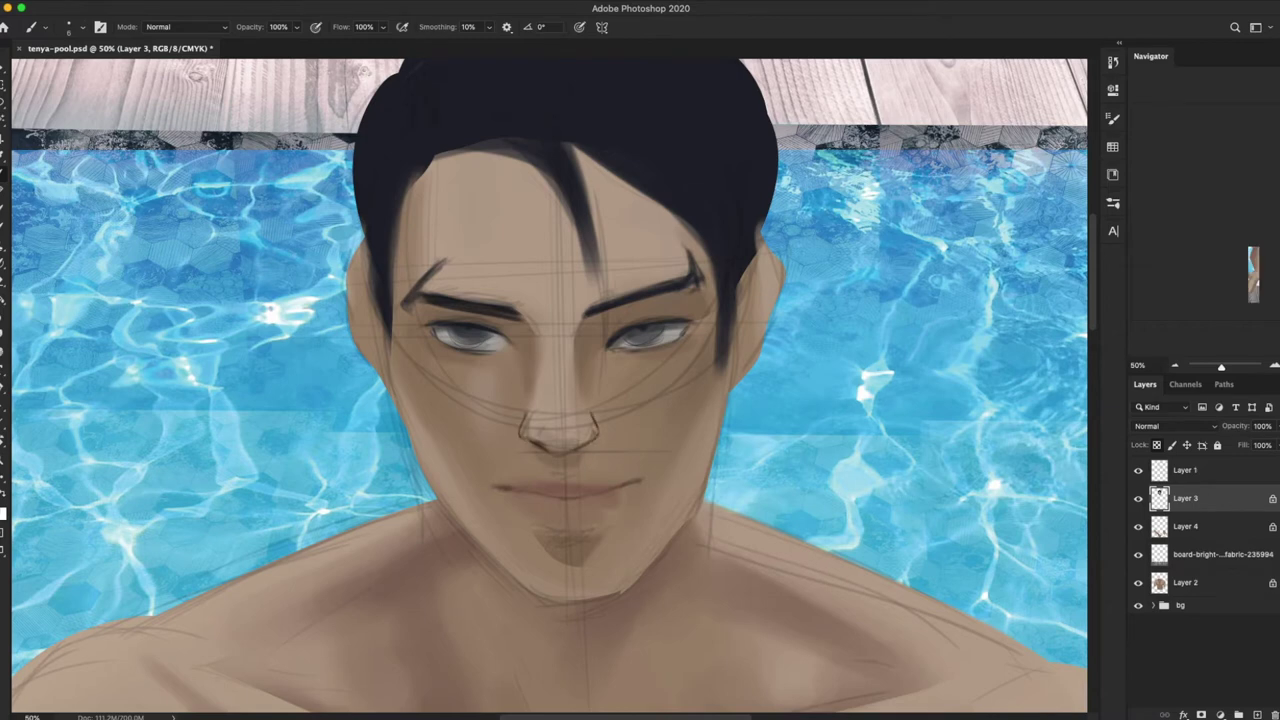
{"action": "right_click", "coordinate": [558, 350]}
{"action": "key", "text": "Escape"}
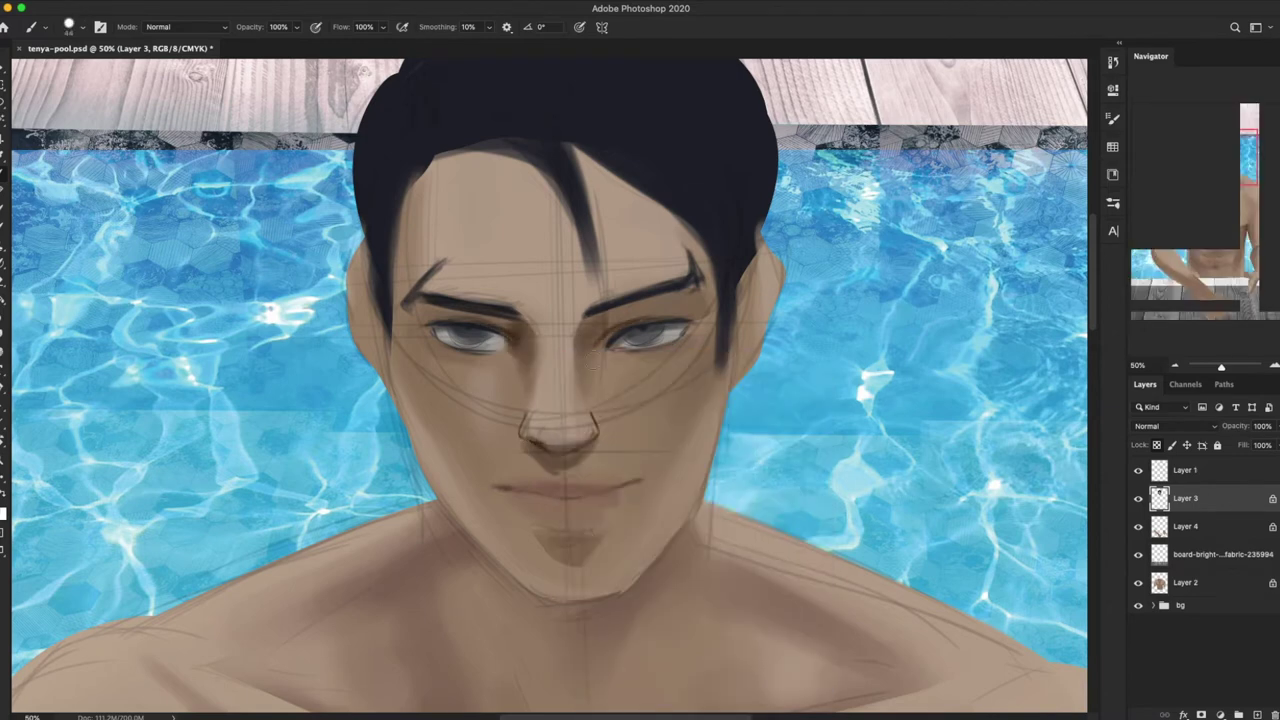
Step: Sample skin tones from the eye and nose area and set the brush to 14 px
{"action": "left_click", "coordinate": [473, 318], "text": "alt"}
{"action": "left_click_drag", "start_coordinate": [473, 318], "coordinate": [514, 337]}
{"action": "left_click", "coordinate": [547, 443], "text": "alt"}
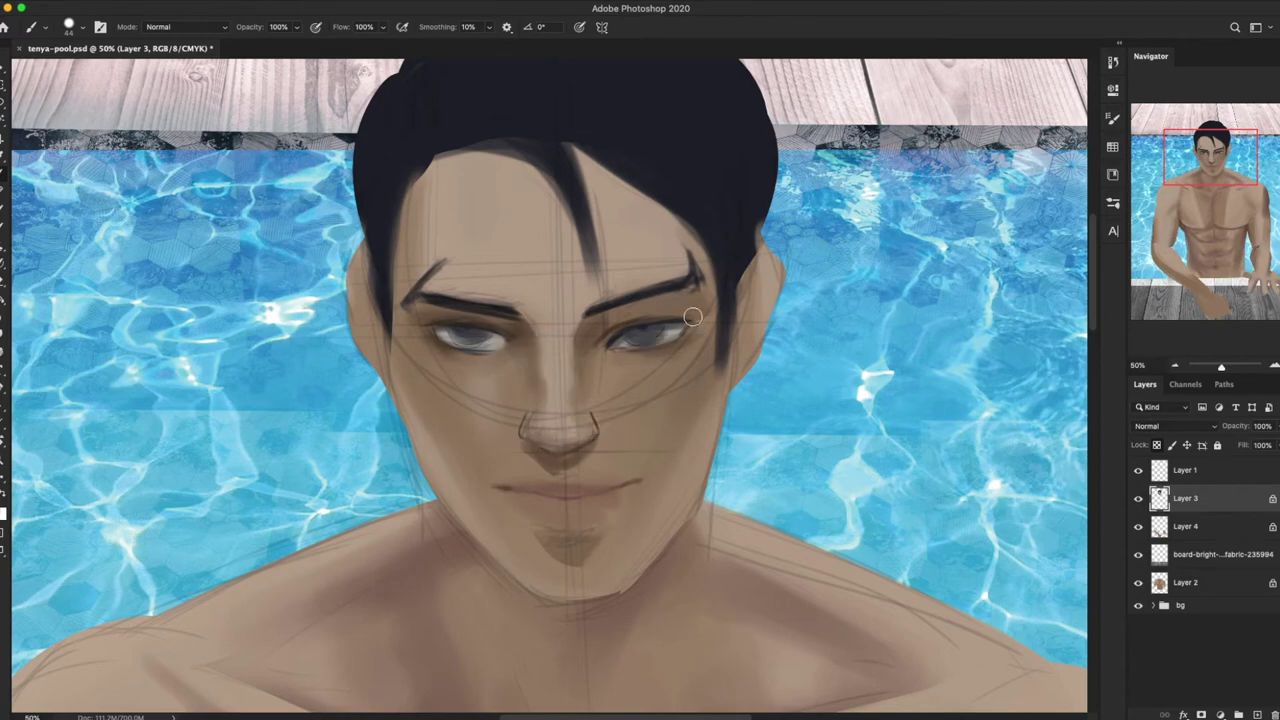
{"action": "left_click_drag", "start_coordinate": [692, 316], "coordinate": [666, 300]}
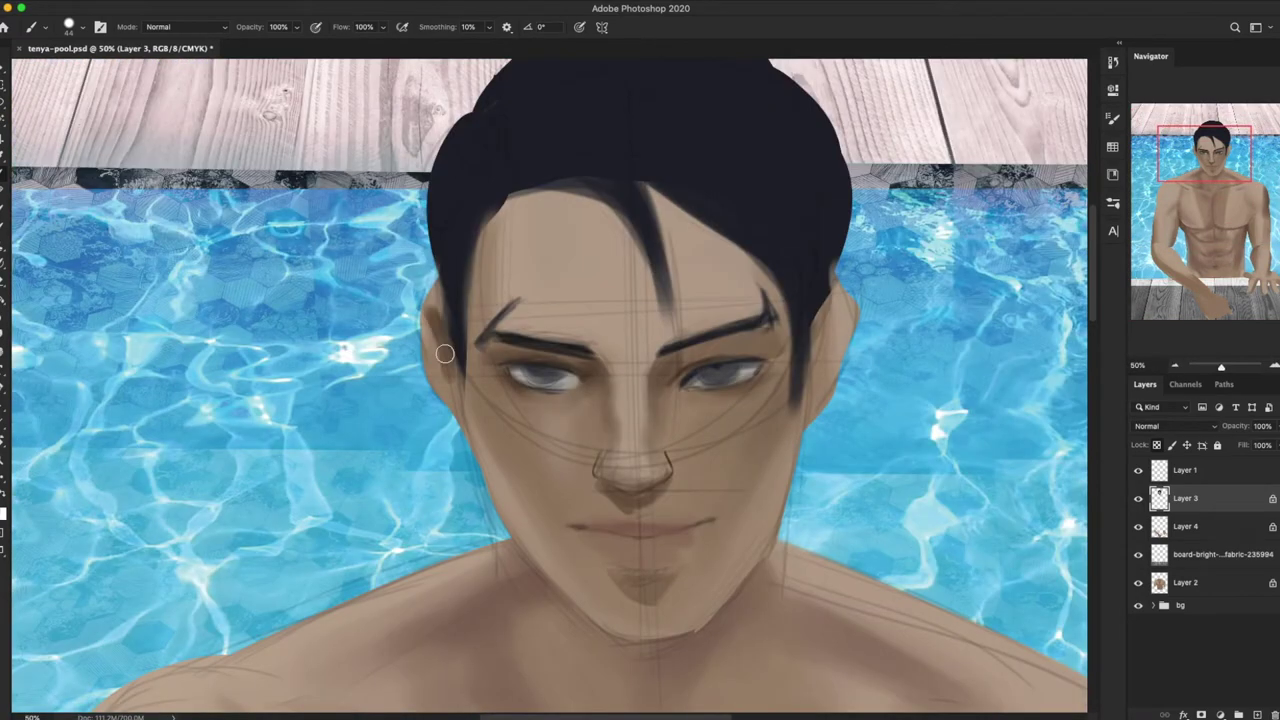
{"action": "right_click", "coordinate": [887, 380]}
{"action": "type", "text": "14"}
{"action": "key", "text": "Return"}
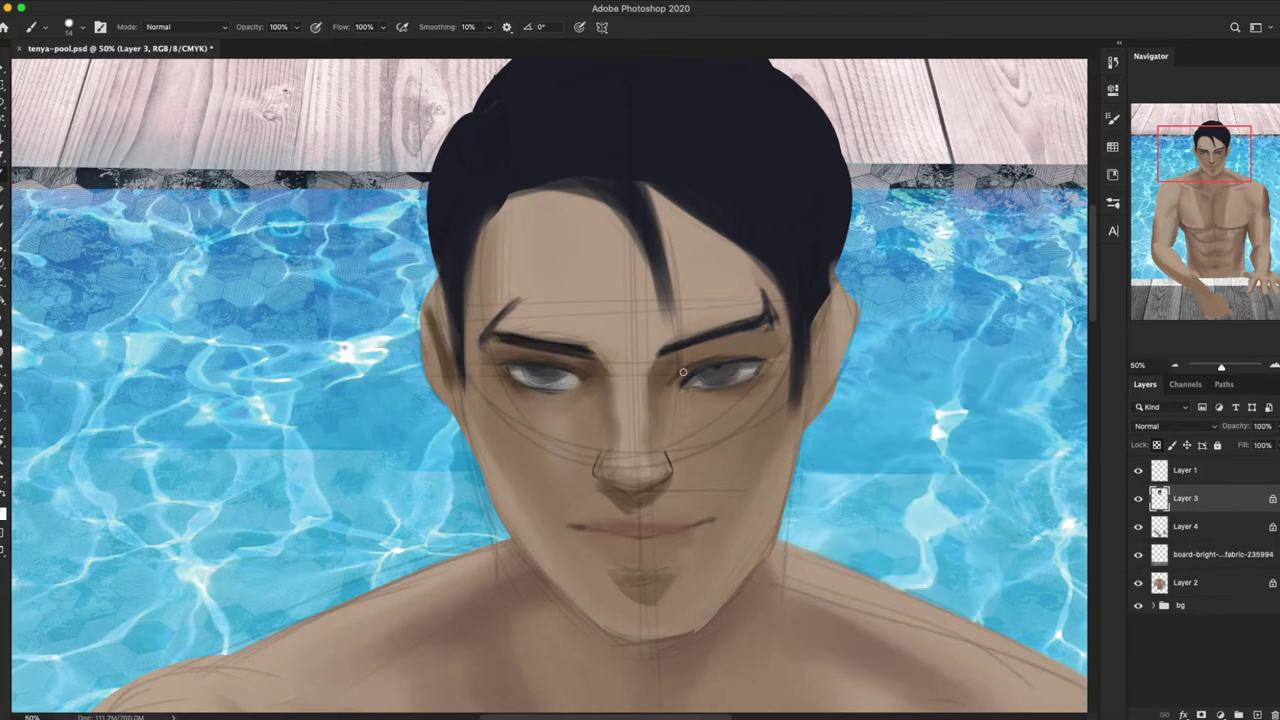
Step: Hide Layer 1's sketch lines, then rotate the view and reset it upright
{"action": "left_click", "coordinate": [1137, 469]}
{"action": "mouse_move", "coordinate": [720, 353]}
{"action": "left_mouse_down"}
{"action": "mouse_move", "coordinate": [600, 534]}
{"action": "mouse_move", "coordinate": [521, 423]}
{"action": "left_mouse_up"}
{"action": "key", "text": "Escape"}
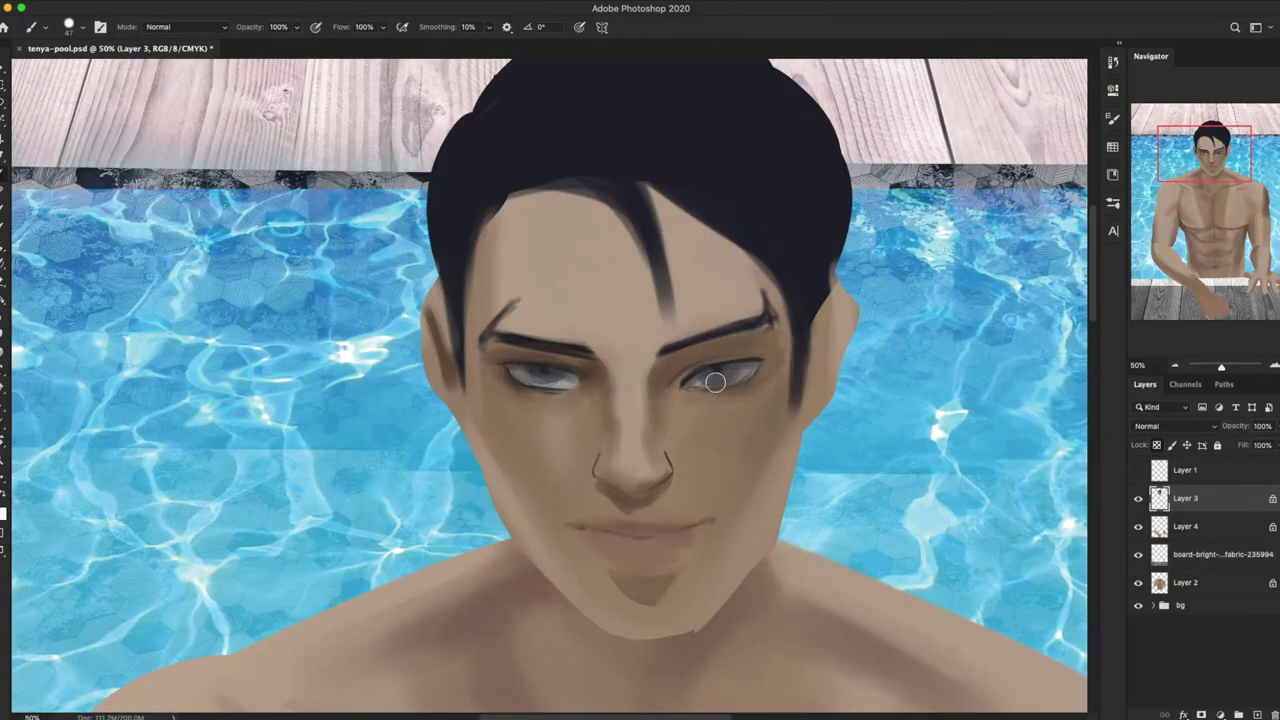
Step: Enlarge the brush and paint skin tone and darker shading over the forehead hairline
{"action": "left_click_drag", "start_coordinate": [560, 372], "coordinate": [822, 293]}
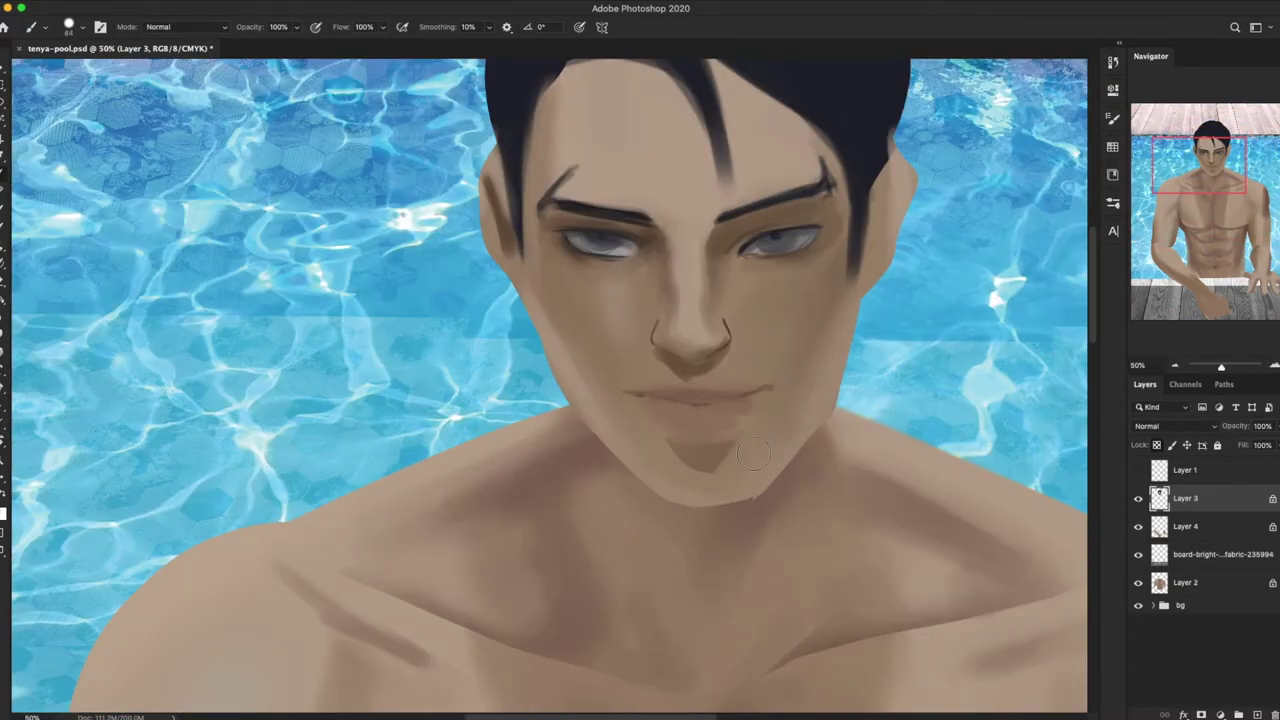
{"action": "right_click", "coordinate": [796, 284]}
{"action": "left_click_drag", "start_coordinate": [700, 243], "coordinate": [670, 338]}
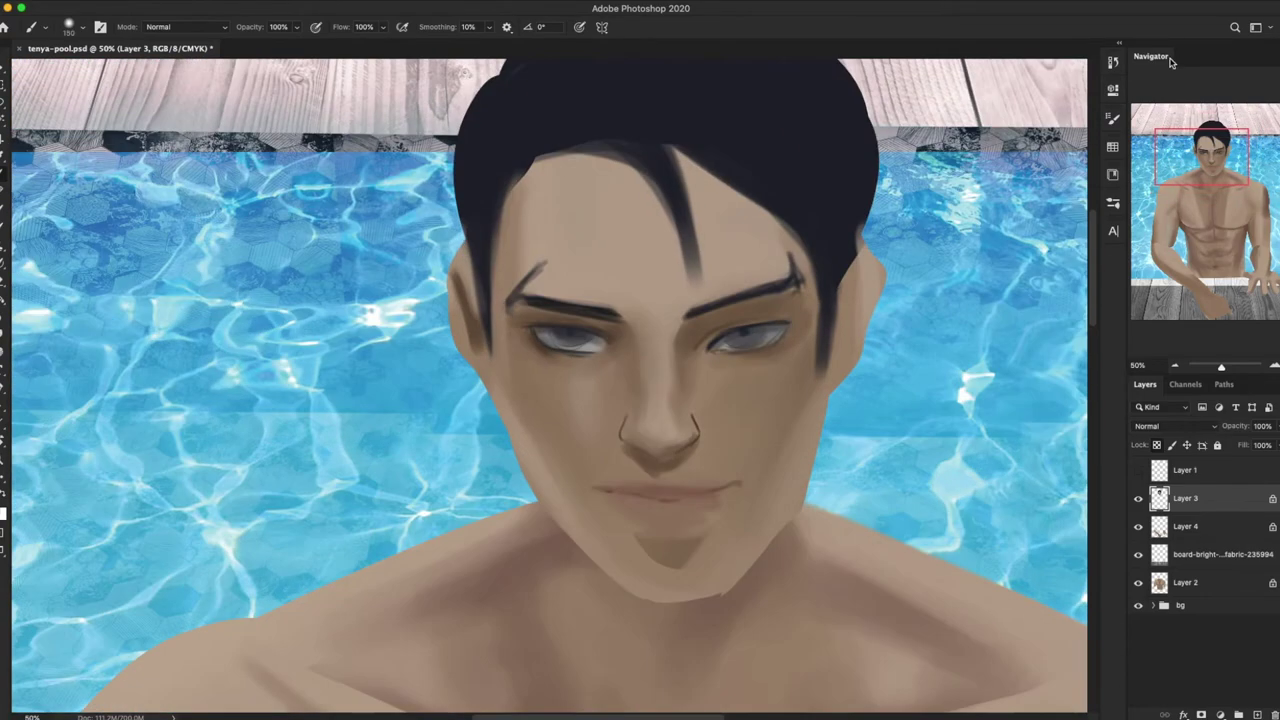
{"action": "left_click_drag", "start_coordinate": [542, 170], "coordinate": [779, 208]}
{"action": "key", "text": "Return"}
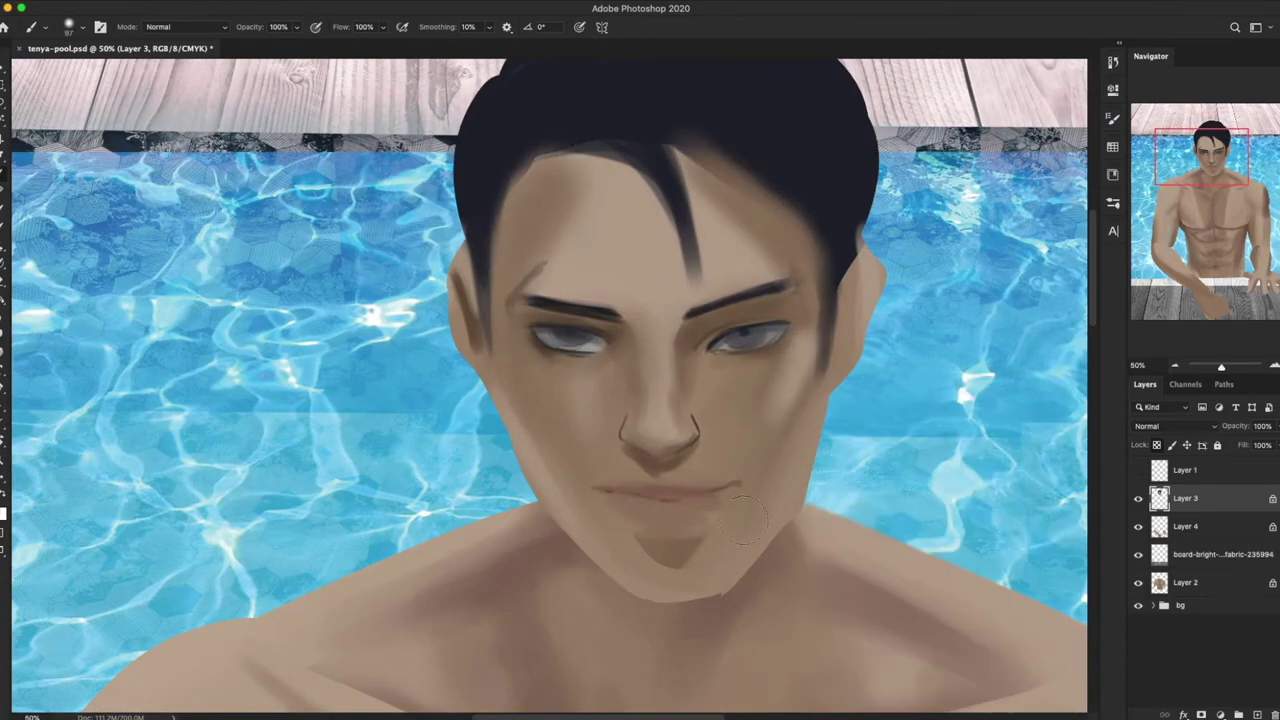
{"action": "left_click_drag", "start_coordinate": [555, 185], "coordinate": [680, 170]}
{"action": "left_click_drag", "start_coordinate": [565, 225], "coordinate": [650, 262]}
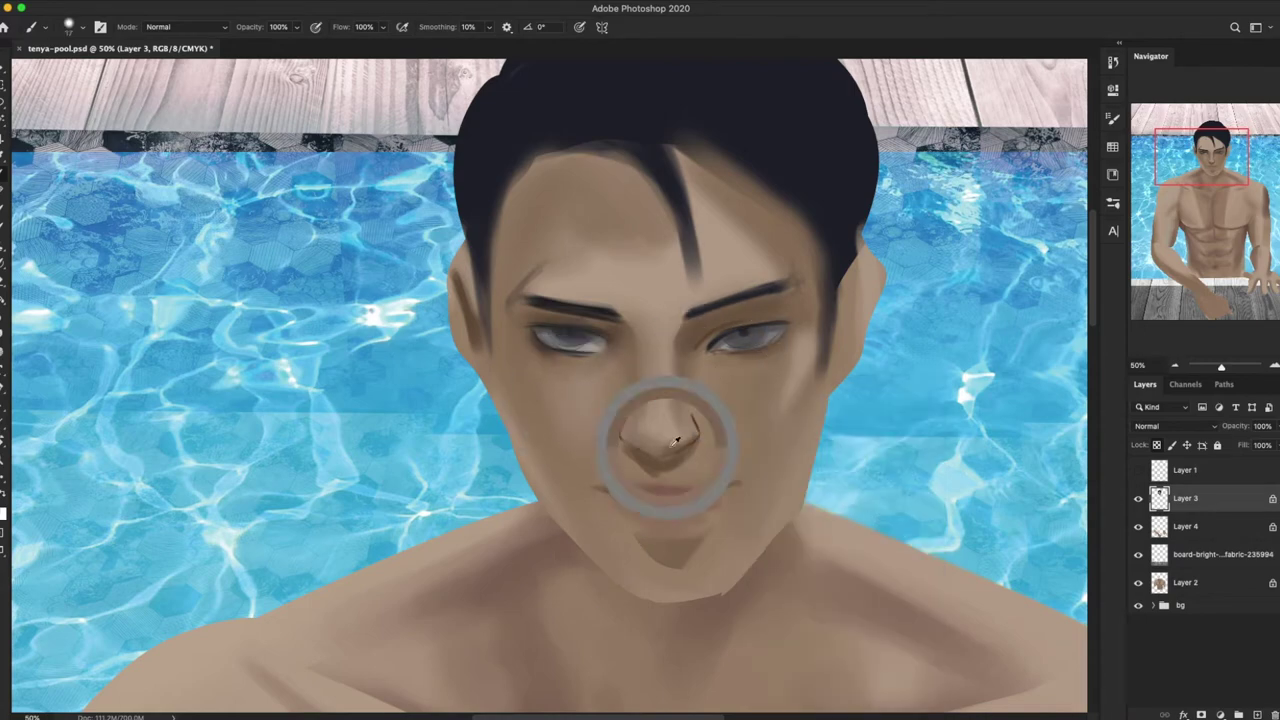
Step: Zoom out to the whole image and back in on the face to compare
{"action": "key", "text": "ctrl+0"}
{"action": "key", "text": "ctrl+plus"}
{"action": "key", "text": "ctrl+plus"}
{"action": "key", "text": "ctrl+minus"}
{"action": "key", "text": "ctrl+minus"}
{"action": "key", "text": "ctrl+plus"}
{"action": "key", "text": "ctrl+plus"}
{"action": "right_click", "coordinate": [737, 250]}
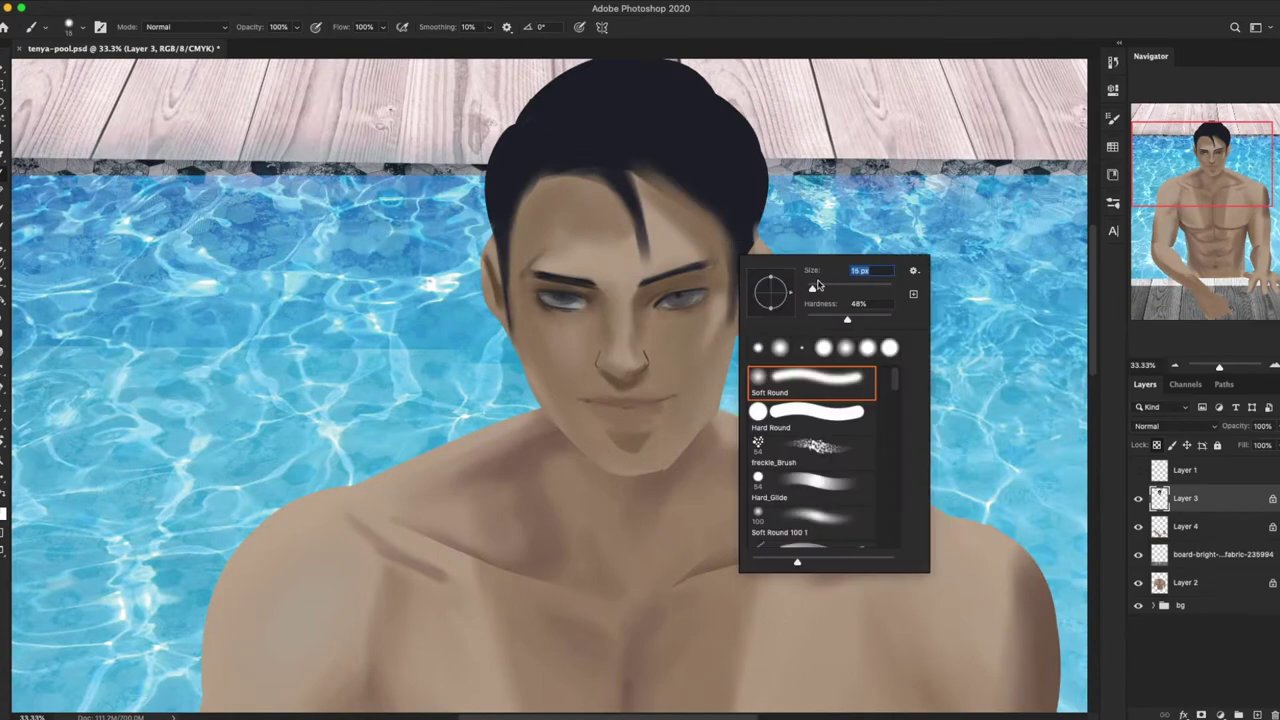
{"action": "key", "text": "Escape"}
{"action": "key", "text": "ctrl+plus"}
Step: Set the brush to 33 px, then resize it to fit the eye
{"action": "right_click", "coordinate": [812, 288]}
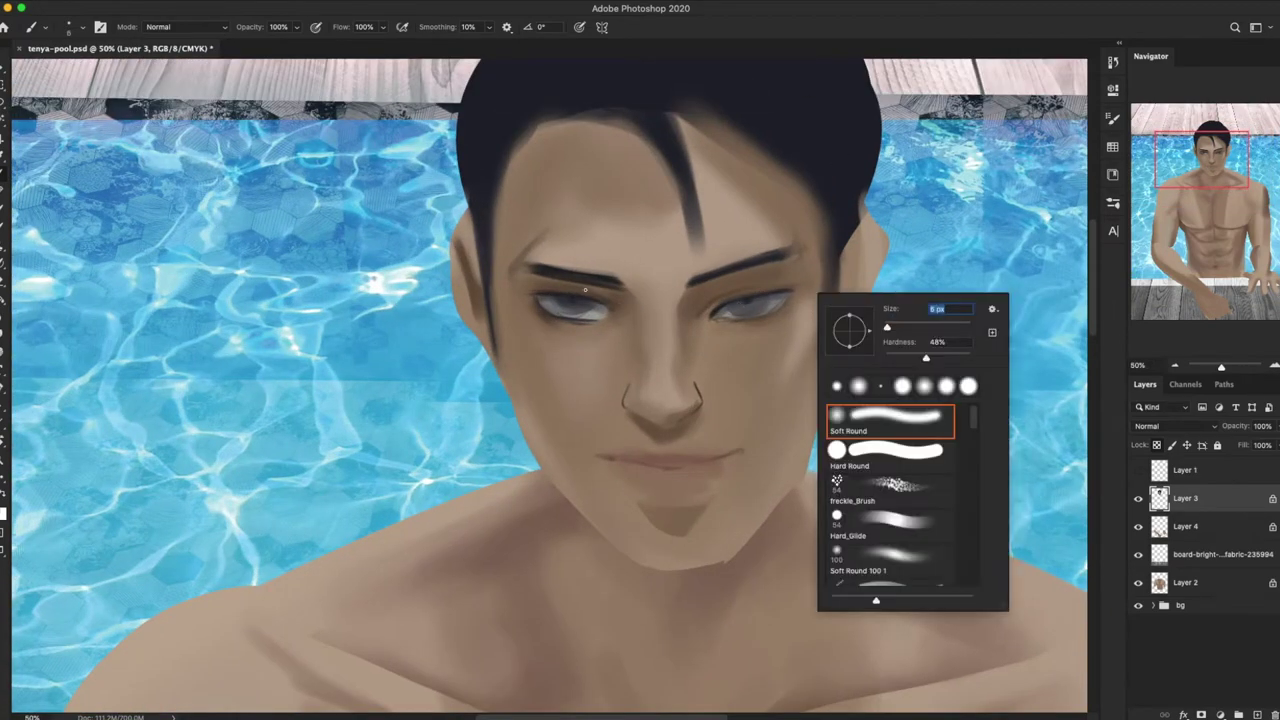
{"action": "right_click", "coordinate": [654, 318]}
{"action": "right_click", "coordinate": [692, 358]}
{"action": "key", "text": "Escape"}
{"action": "right_click", "coordinate": [779, 284]}
{"action": "key", "text": "Escape"}
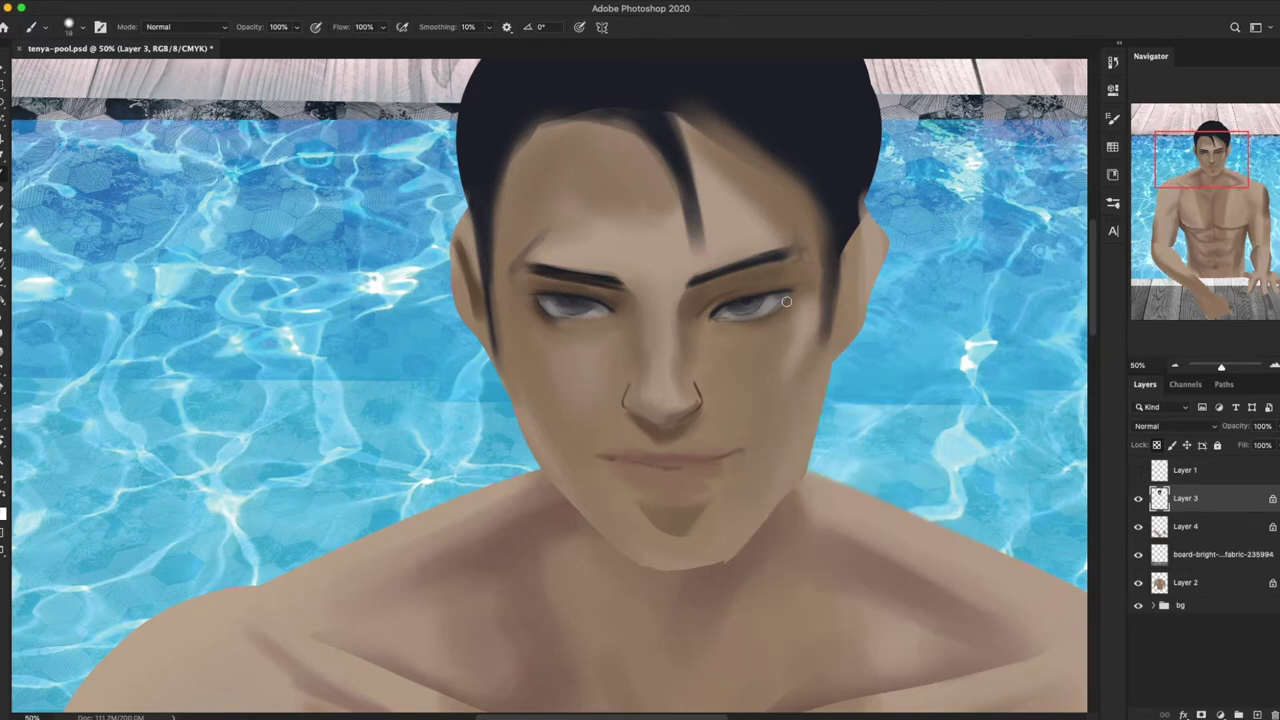
{"action": "right_click", "coordinate": [700, 320]}
{"action": "key", "text": "Escape"}
{"action": "left_click_drag", "start_coordinate": [557, 323], "coordinate": [540, 323]}
{"action": "scroll", "coordinate": [740, 330], "scroll_direction": "up", "scroll_amount": 3}
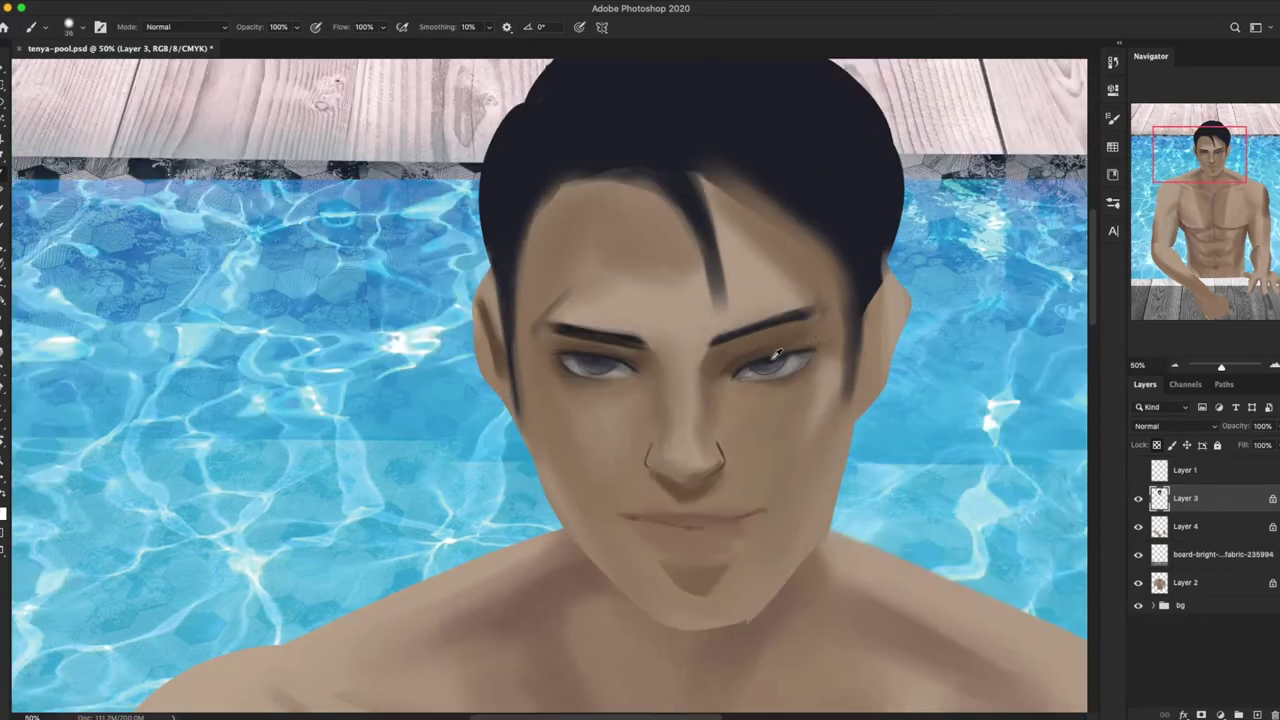
Step: Sample the lip colour, then open Filter > Liquify and leave without applying
{"action": "left_click", "coordinate": [697, 509], "text": "alt"}
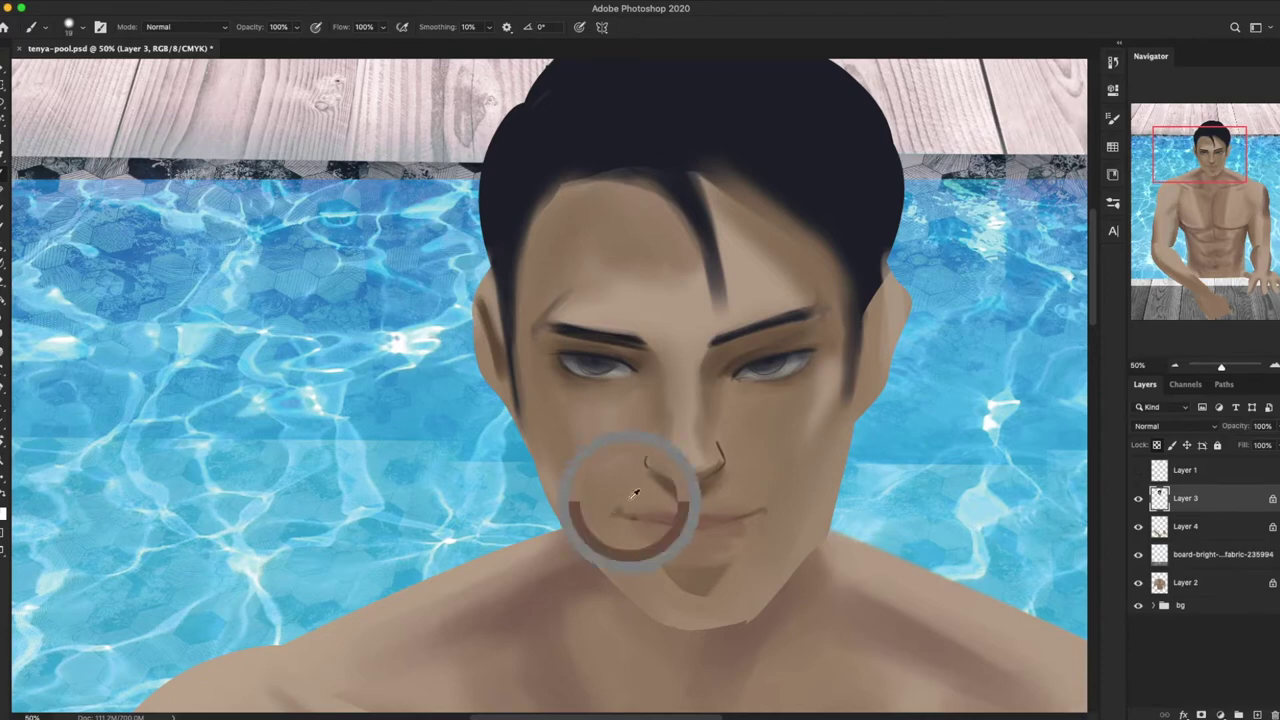
{"action": "scroll", "coordinate": [697, 509], "scroll_direction": "down", "scroll_amount": 3}
{"action": "scroll", "coordinate": [716, 465], "scroll_direction": "up", "scroll_amount": 2}
{"action": "left_click", "coordinate": [300, 10]}
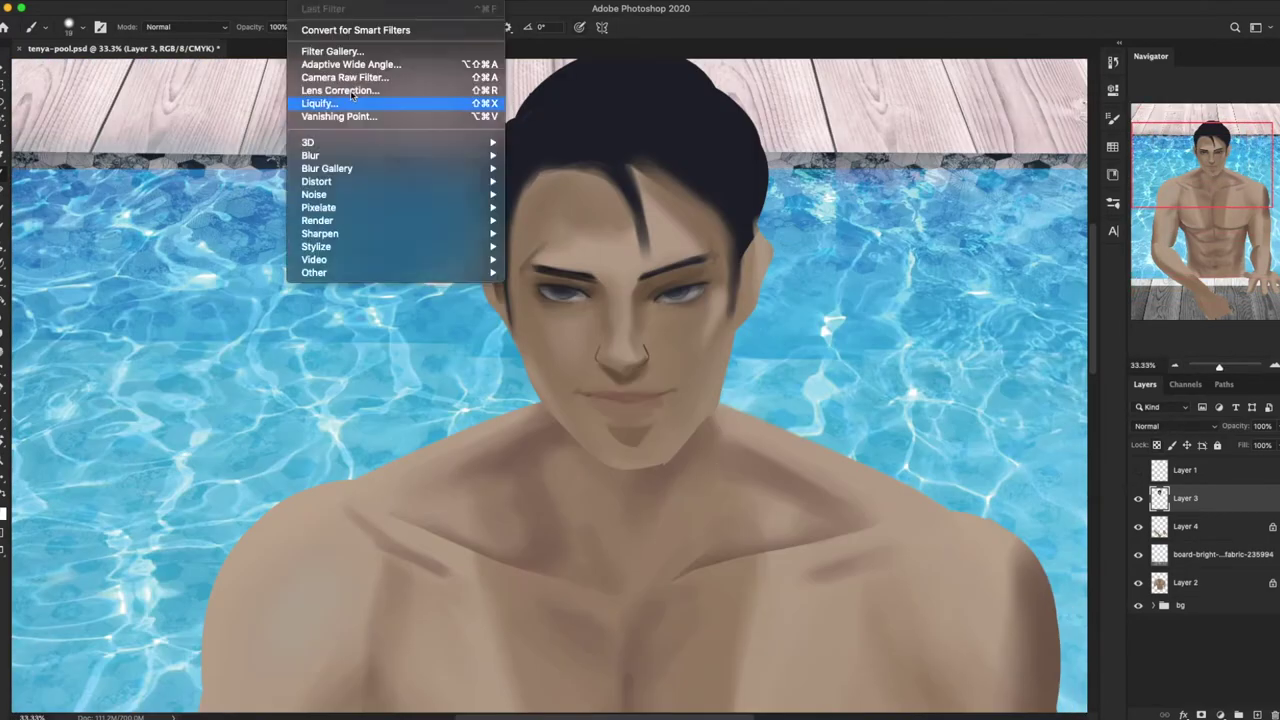
{"action": "left_click", "coordinate": [429, 100]}
{"action": "key", "text": "Return"}
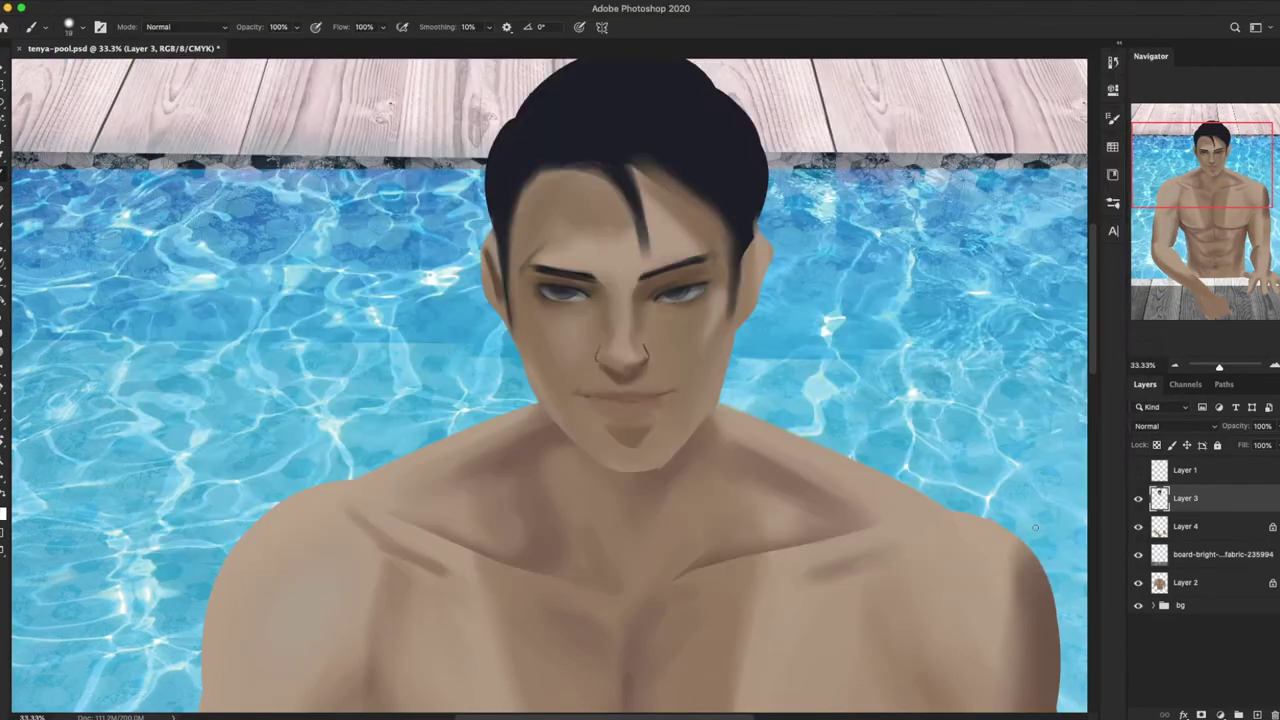
Step: Paint dark strands over the front hair near the forehead
{"action": "right_click", "coordinate": [728, 352]}
{"action": "left_click_drag", "start_coordinate": [645, 178], "coordinate": [720, 235]}
{"action": "left_click_drag", "start_coordinate": [700, 180], "coordinate": [720, 300]}
{"action": "left_click_drag", "start_coordinate": [703, 230], "coordinate": [689, 209]}
{"action": "left_click_drag", "start_coordinate": [645, 270], "coordinate": [617, 195]}
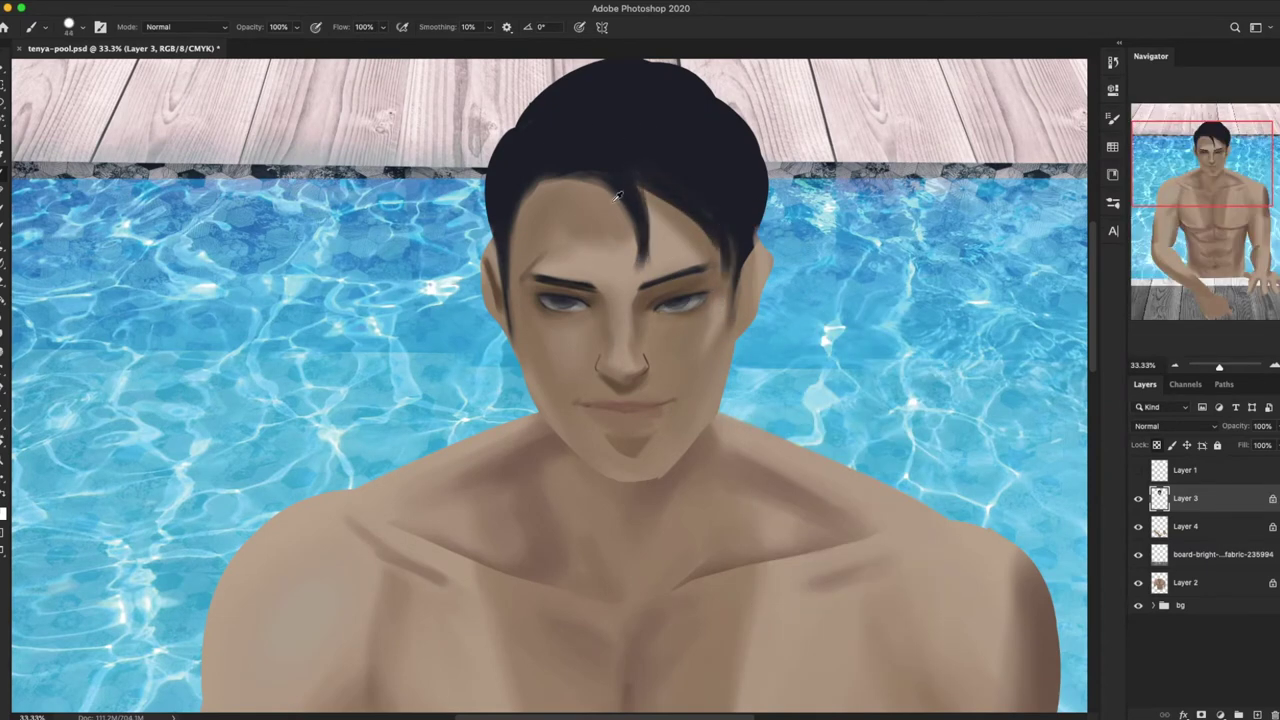
Step: Sample brow colours and darken and extend the outer ends of both brows
{"action": "left_click", "coordinate": [657, 262], "text": "alt"}
{"action": "left_click", "coordinate": [540, 248], "text": "alt"}
{"action": "left_click", "coordinate": [650, 257], "text": "alt"}
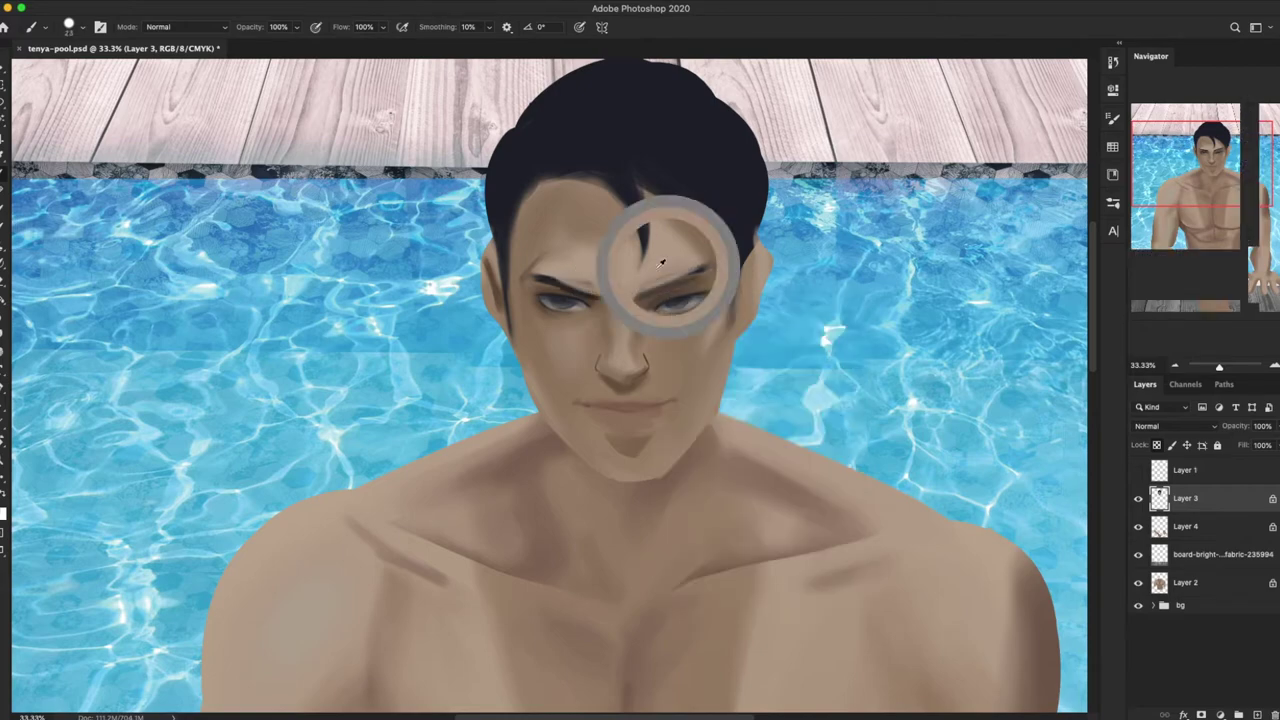
{"action": "key", "text": "ctrl+plus"}
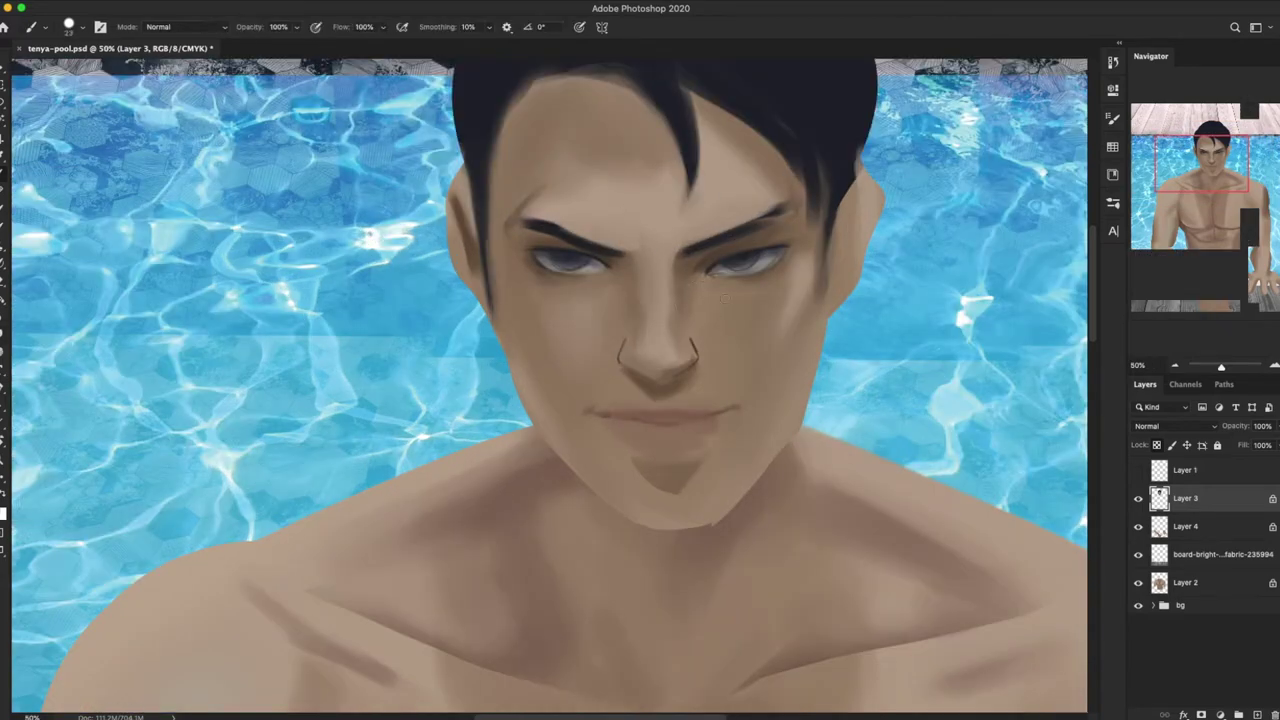
{"action": "left_click_drag", "start_coordinate": [536, 214], "coordinate": [506, 232]}
{"action": "left_click", "coordinate": [531, 183], "text": "alt"}
{"action": "left_click_drag", "start_coordinate": [788, 214], "coordinate": [752, 176]}
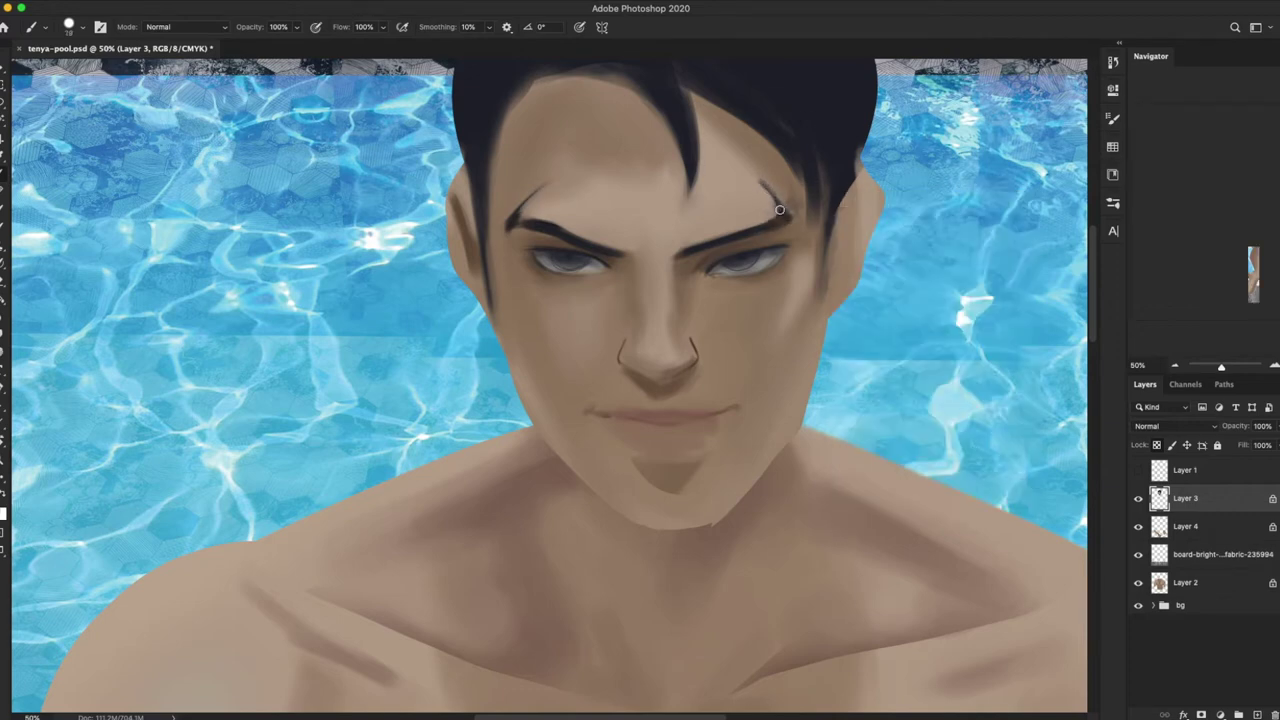
Step: Pick a new colour and a large soft brush, and zoom out to the full figure
{"action": "left_click", "coordinate": [605, 278], "text": "alt"}
{"action": "key", "text": "Return"}
{"action": "right_click", "coordinate": [690, 374]}
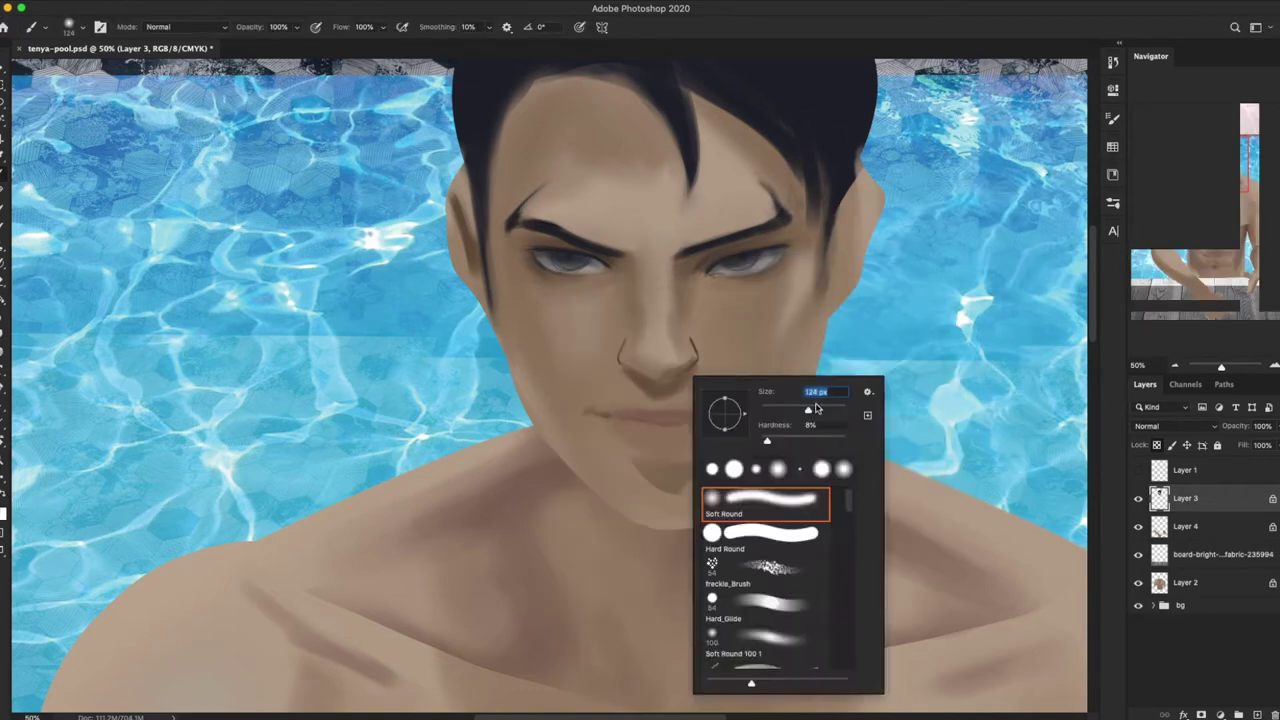
{"action": "double_click", "coordinate": [760, 500]}
{"action": "key", "text": "ctrl+minus"}
{"action": "key", "text": "ctrl+minus"}
{"action": "key", "text": "ctrl+minus"}
{"action": "key", "text": "alt+bracketleft"}
{"action": "key", "text": "alt+bracketleft"}
{"action": "key", "text": "alt+bracketleft"}
{"action": "right_click", "coordinate": [455, 405]}
{"action": "left_click_drag", "start_coordinate": [418, 393], "coordinate": [425, 305]}
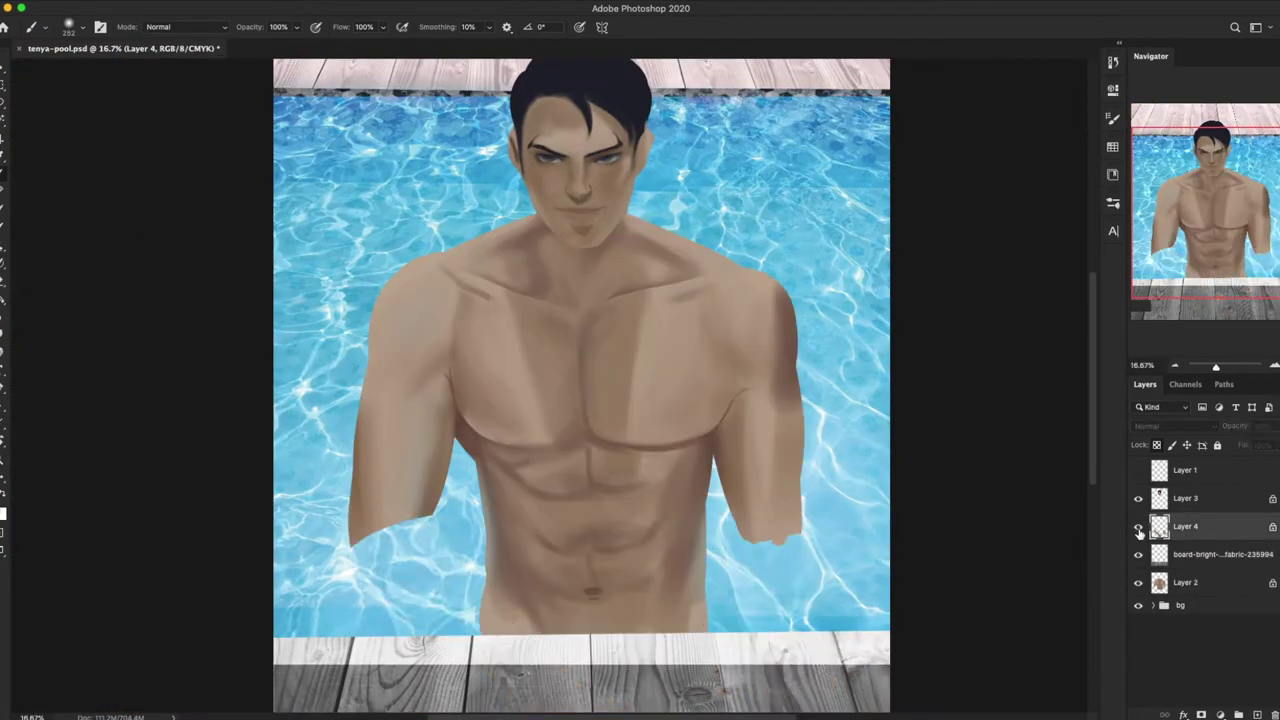
Step: Resize the brush to 26 px, then to a larger 127 px
{"action": "right_click", "coordinate": [680, 326]}
{"action": "key", "text": "Return"}
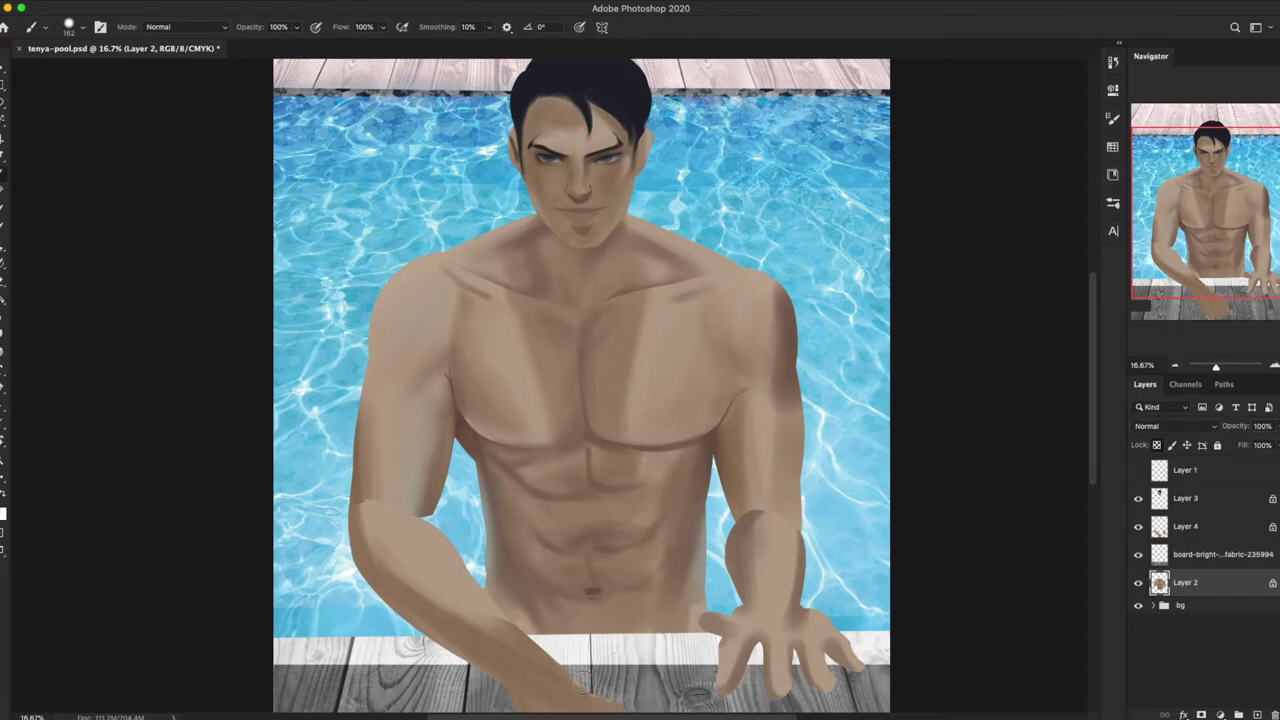
{"action": "right_click", "coordinate": [588, 494]}
{"action": "type", "text": "26"}
{"action": "key", "text": "Return"}
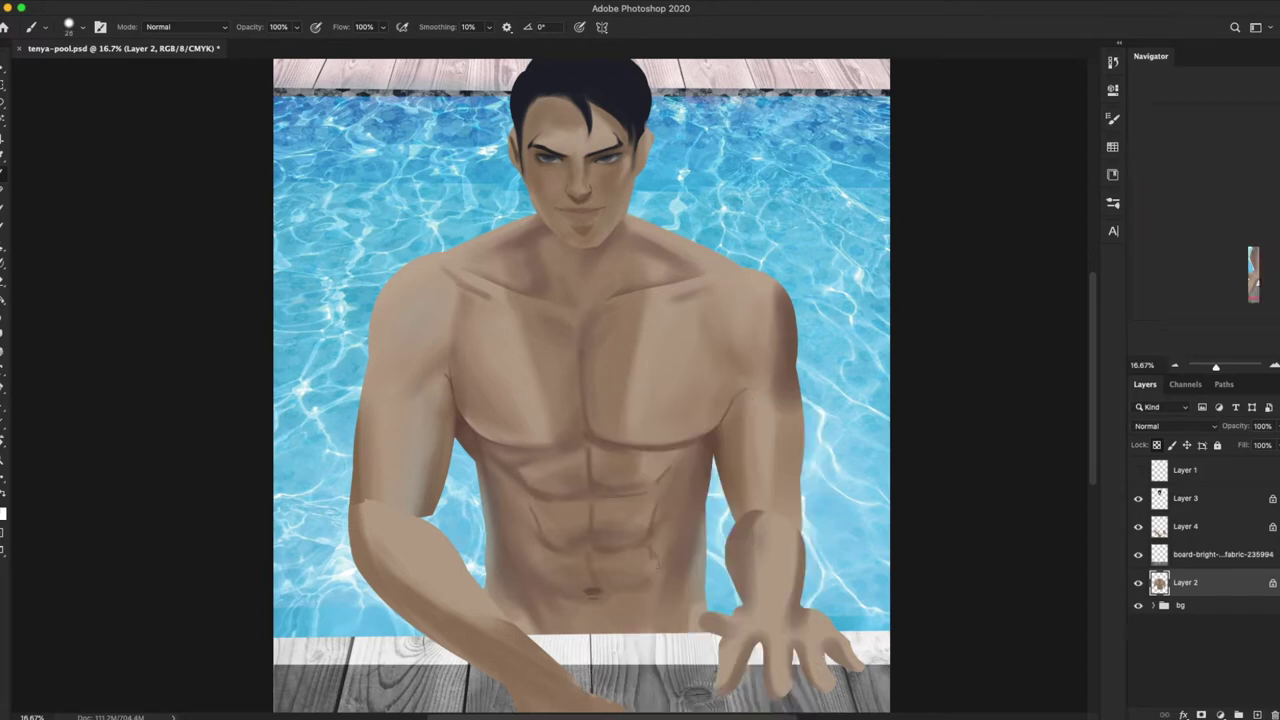
{"action": "right_click", "coordinate": [706, 402]}
{"action": "double_click", "coordinate": [790, 530]}
Step: Paint dark shading along the right abdomen with a 146 px brush, briefly rotating the view
{"action": "left_click_drag", "start_coordinate": [655, 598], "coordinate": [673, 515]}
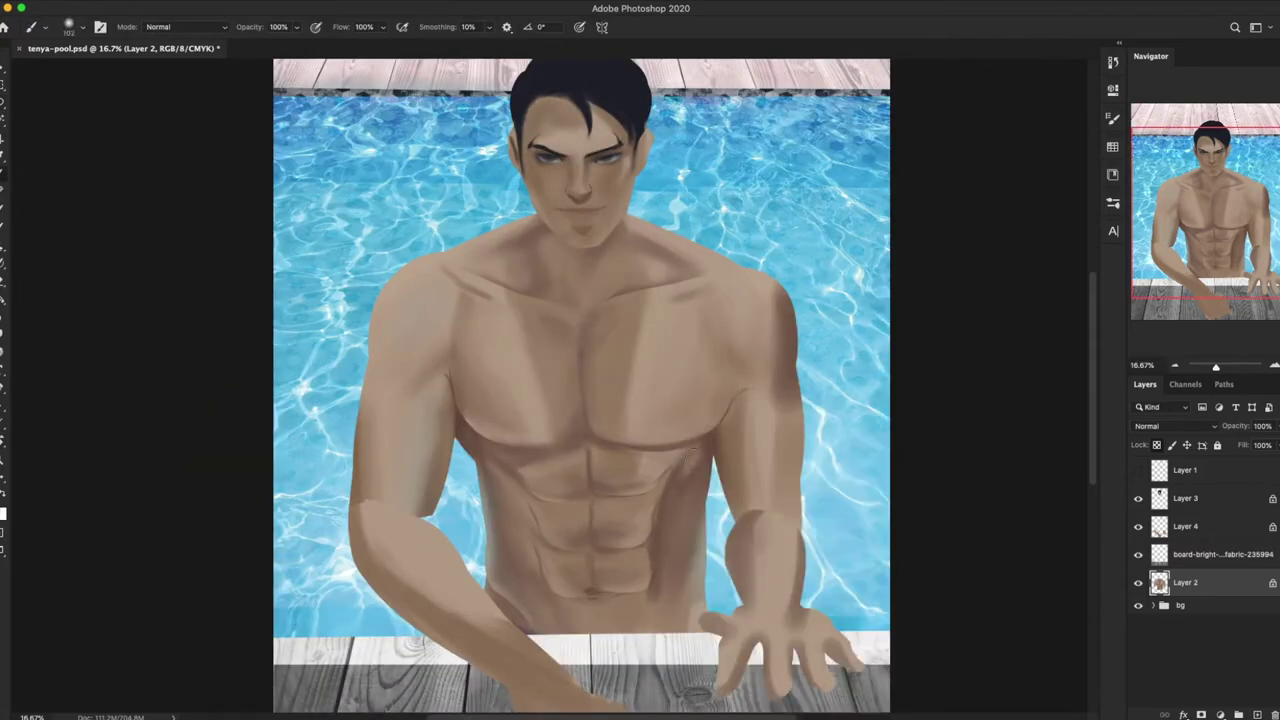
{"action": "key", "text": "Escape"}
{"action": "right_click", "coordinate": [770, 390]}
{"action": "key", "text": "Return"}
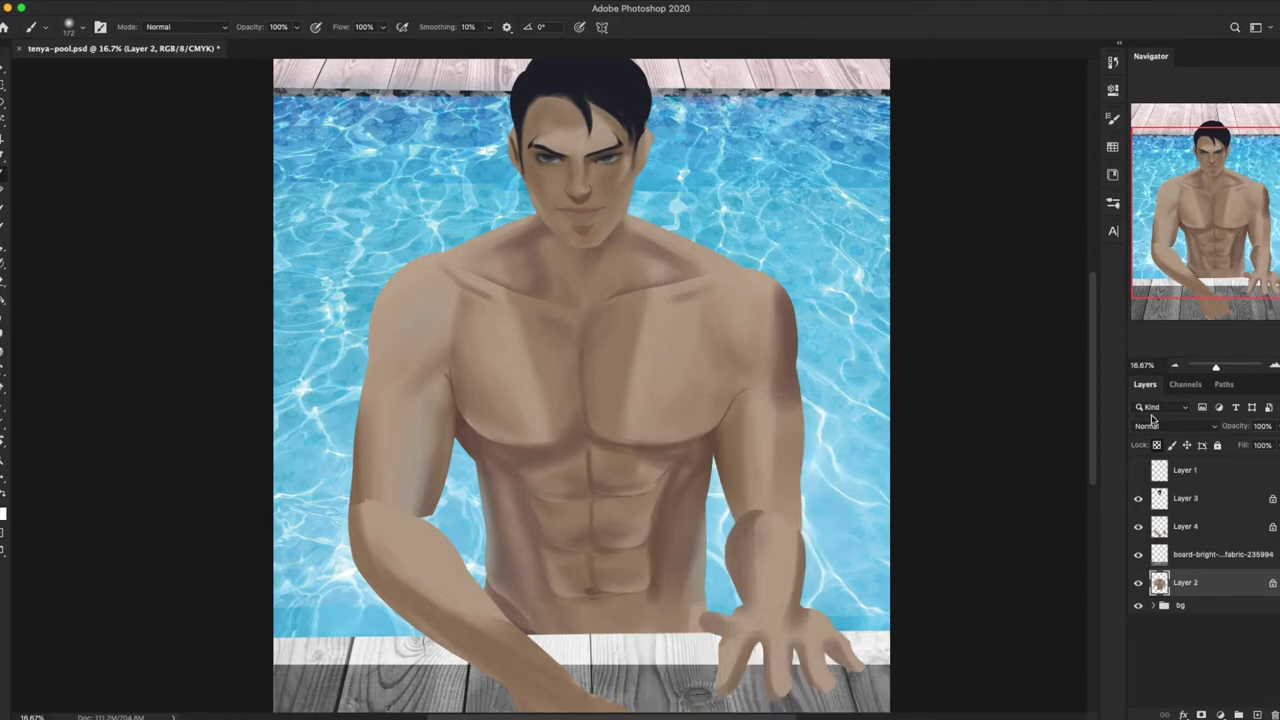
{"action": "key", "text": "r"}
{"action": "mouse_move", "coordinate": [641, 601]}
{"action": "left_mouse_down"}
{"action": "mouse_move", "coordinate": [515, 715]}
{"action": "mouse_move", "coordinate": [371, 543]}
{"action": "left_mouse_up"}
{"action": "key", "text": "Escape"}
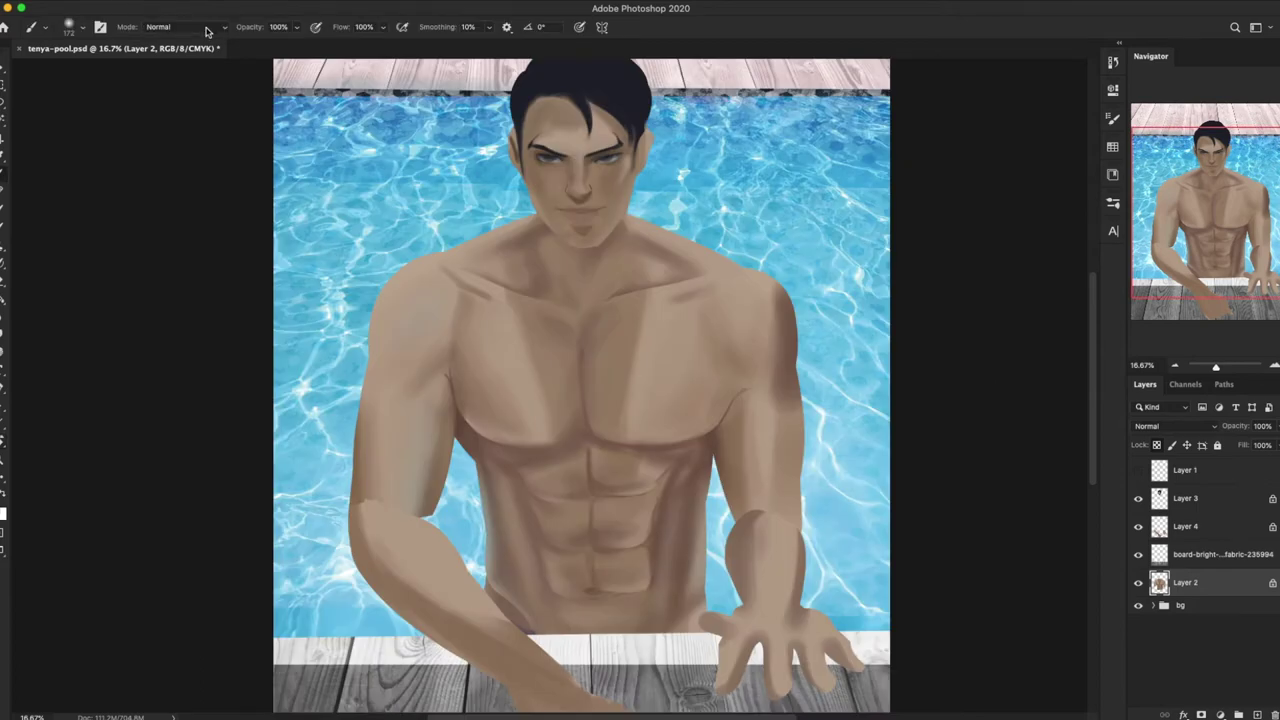
Step: Darken and define the lower abdominal muscles with a 100 px brush
{"action": "right_click", "coordinate": [627, 410]}
{"action": "left_click_drag", "start_coordinate": [520, 427], "coordinate": [555, 483]}
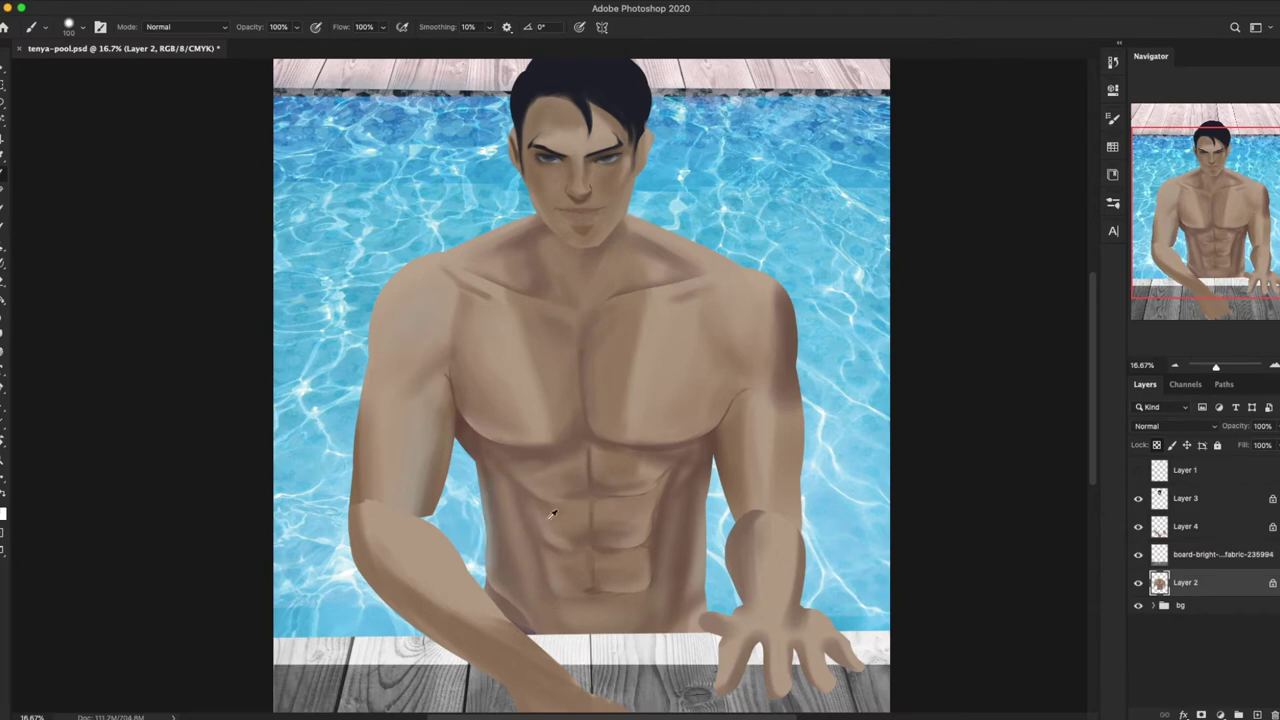
{"action": "mouse_move", "coordinate": [655, 560]}
{"action": "left_mouse_down"}
{"action": "mouse_move", "coordinate": [638, 594]}
{"action": "mouse_move", "coordinate": [638, 560]}
{"action": "left_mouse_up"}
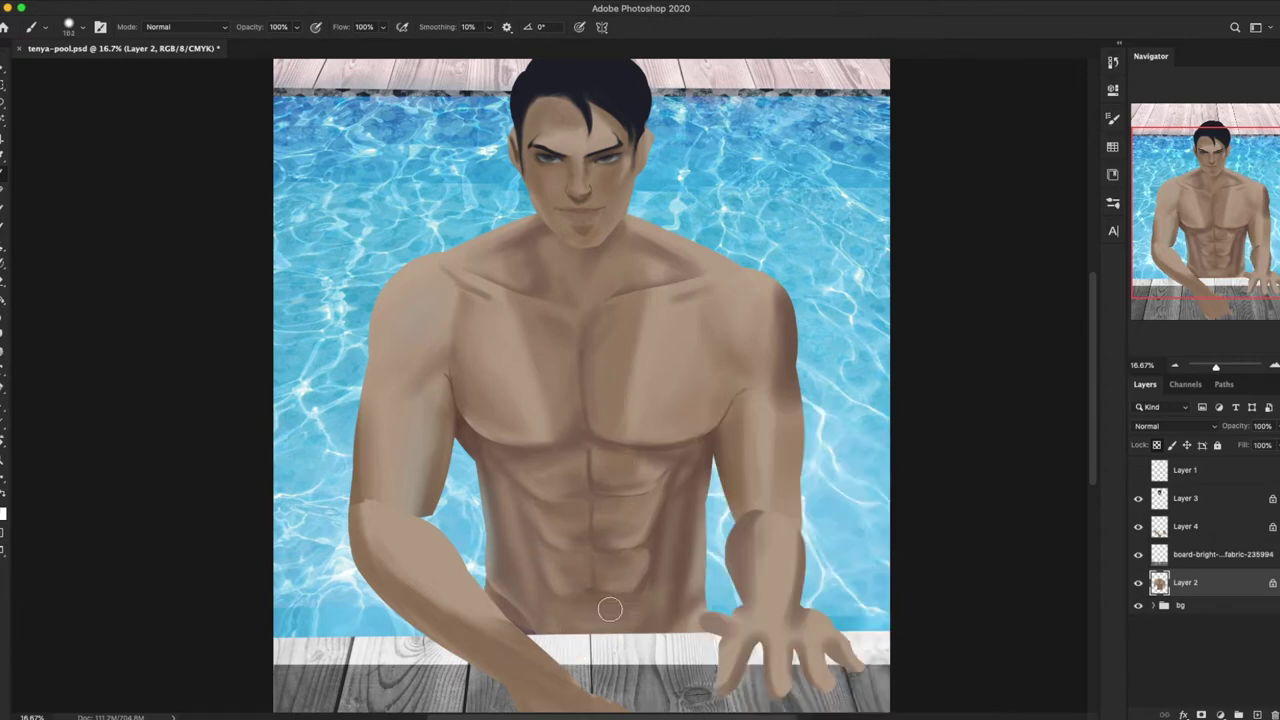
{"action": "left_click_drag", "start_coordinate": [684, 466], "coordinate": [700, 466]}
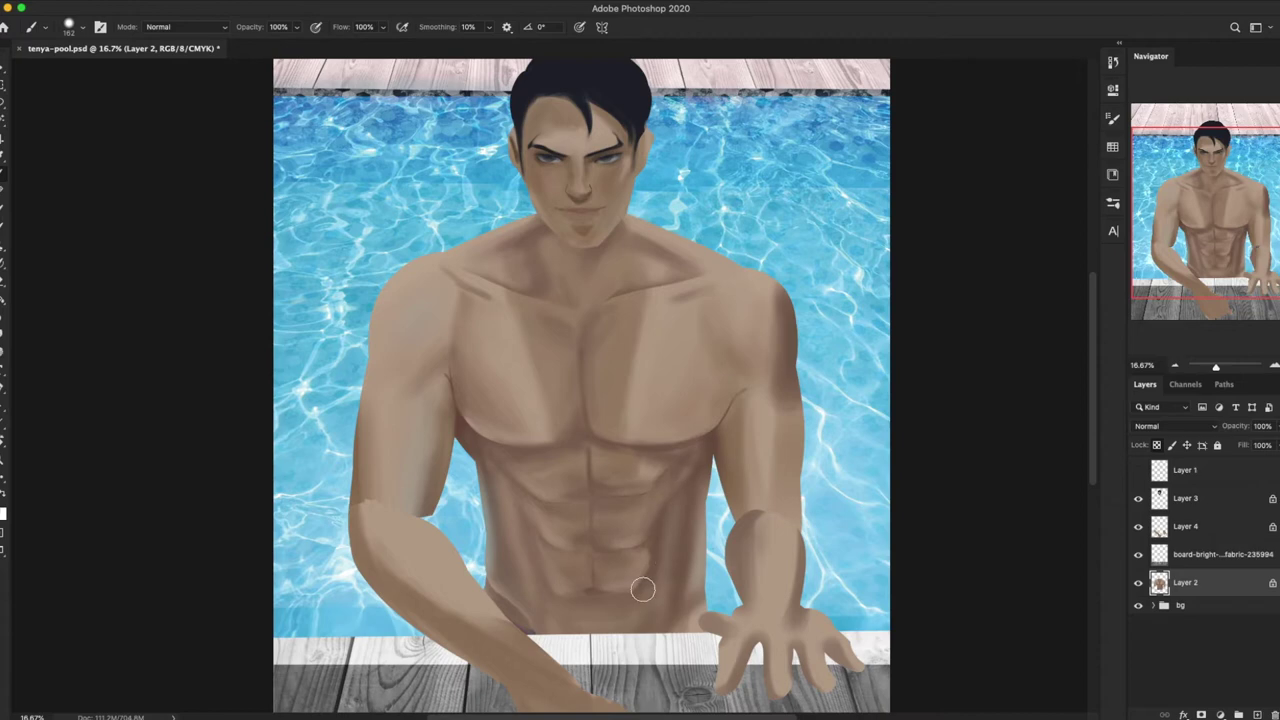
{"action": "key", "text": "ctrl+plus"}
{"action": "key", "text": "ctrl+shift+d"}
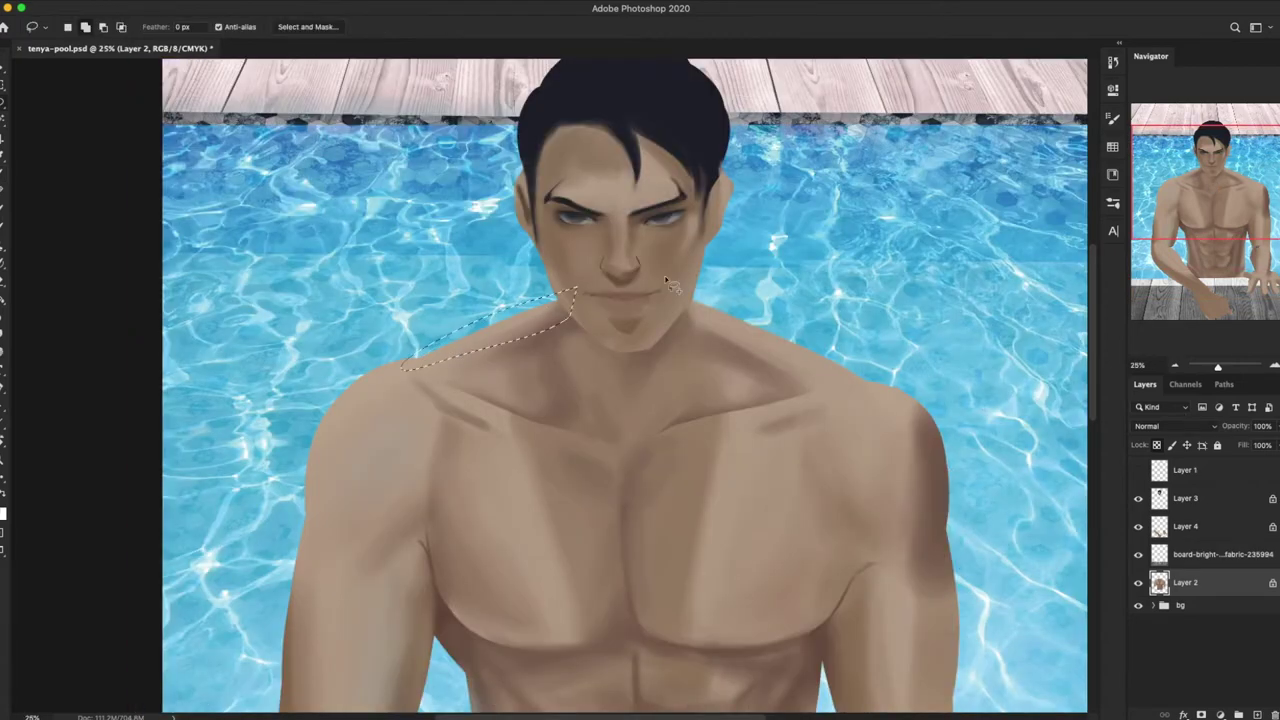
Step: Shade the inner upper arm darker with a 182 px brush
{"action": "right_click", "coordinate": [630, 335]}
{"action": "key", "text": "Return"}
{"action": "right_click", "coordinate": [630, 350]}
{"action": "key", "text": "Return"}
{"action": "key", "text": "ctrl+minus"}
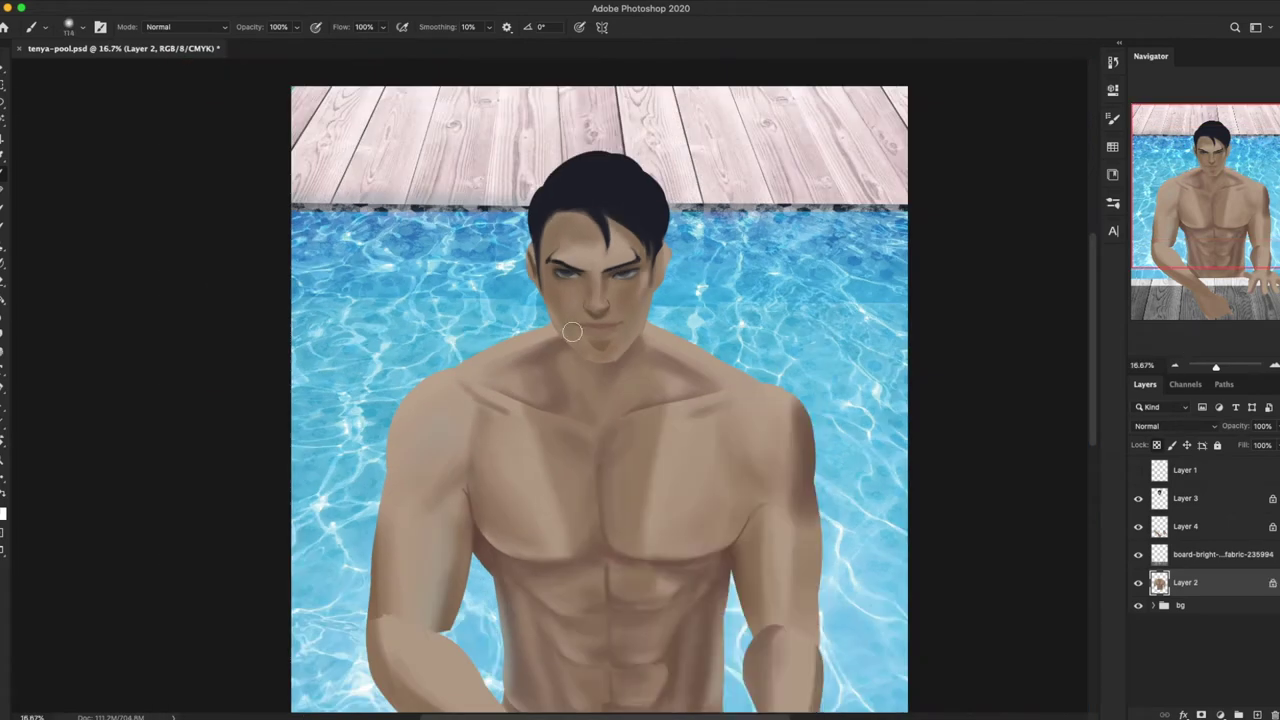
{"action": "right_click", "coordinate": [771, 462]}
{"action": "key", "text": "Return"}
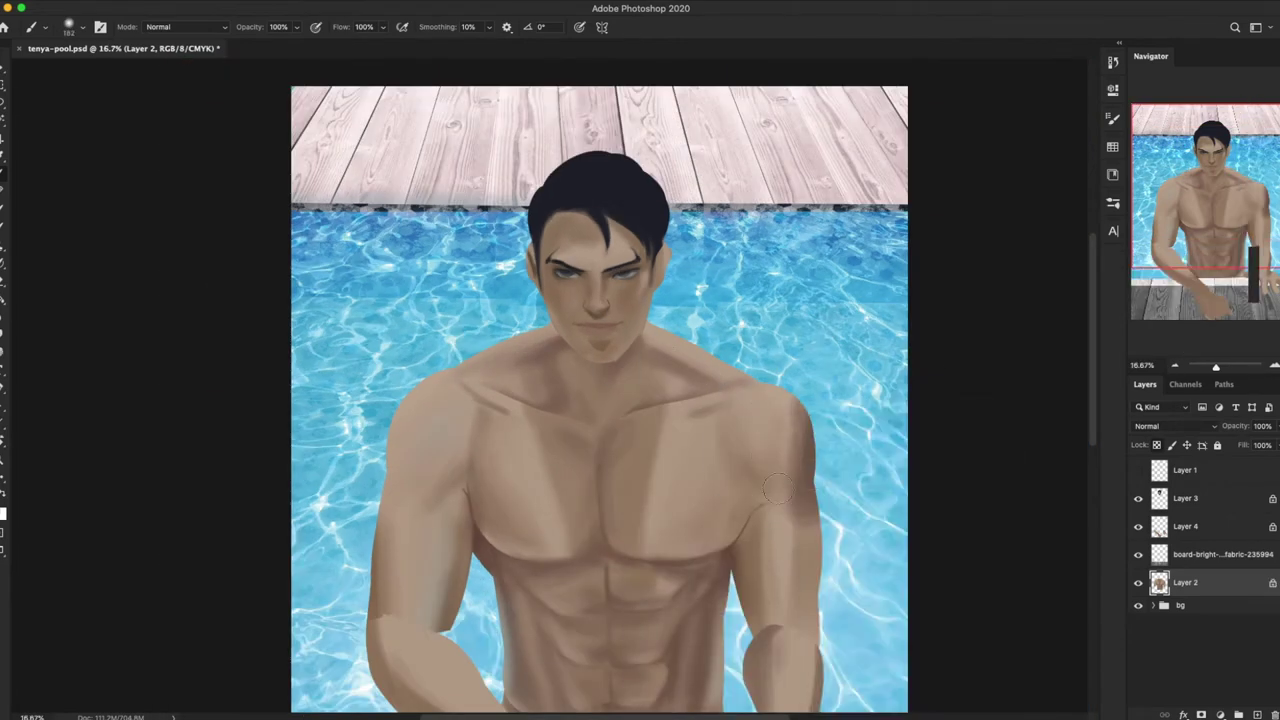
{"action": "scroll", "coordinate": [790, 440], "scroll_direction": "down", "scroll_amount": 3}
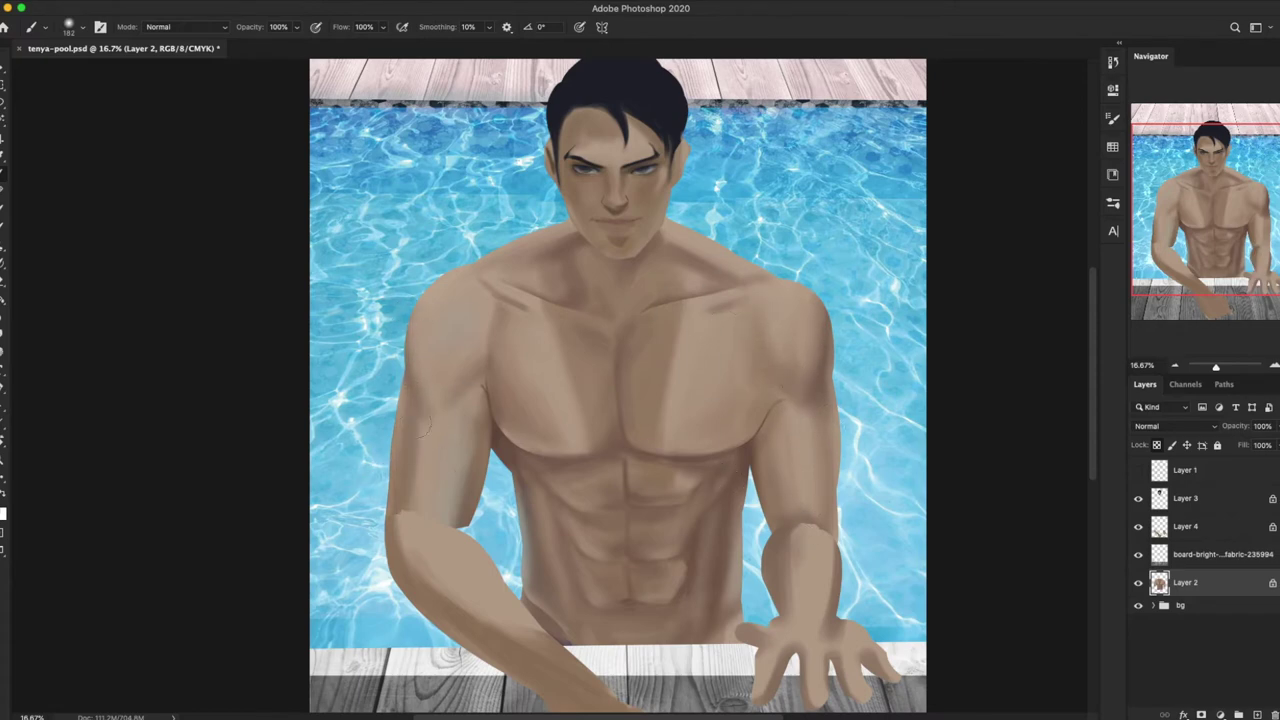
{"action": "left_click_drag", "start_coordinate": [468, 508], "coordinate": [459, 418]}
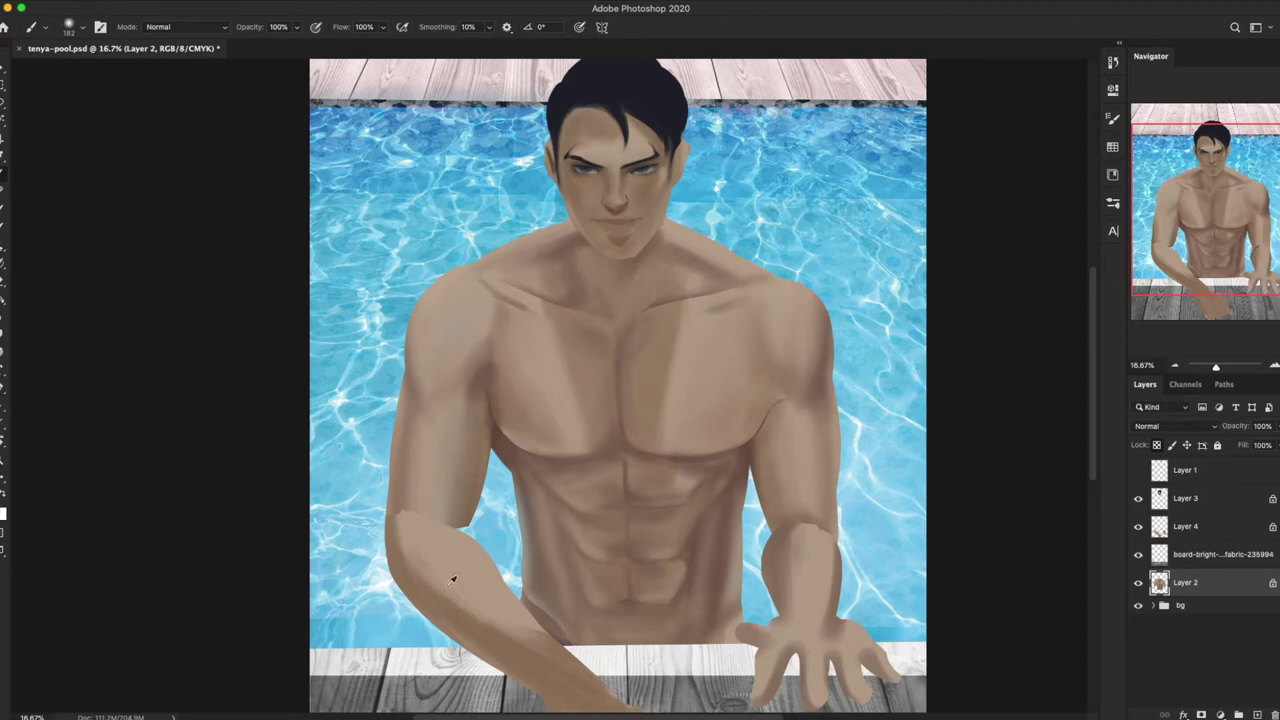
Step: Lasso a narrow area along the side of the torso for painting
{"action": "key", "text": "l"}
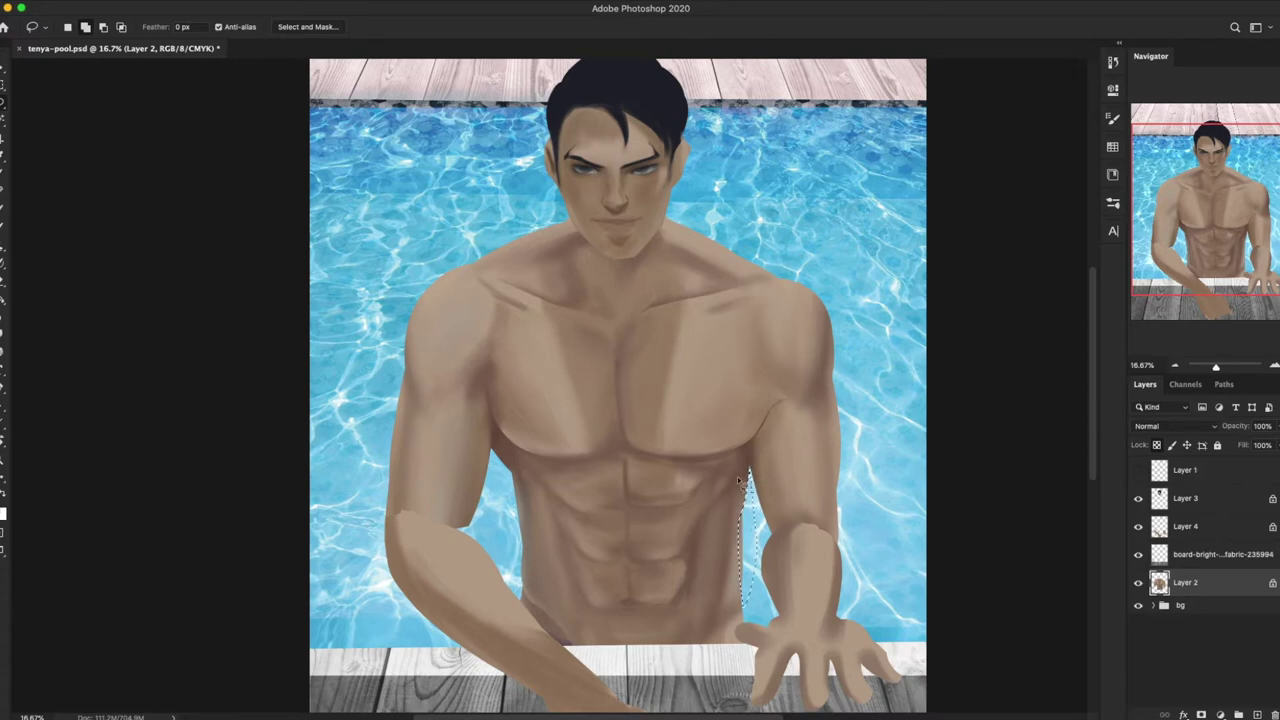
{"action": "left_click_drag", "start_coordinate": [748, 440], "coordinate": [722, 533]}
{"action": "key", "text": "b"}
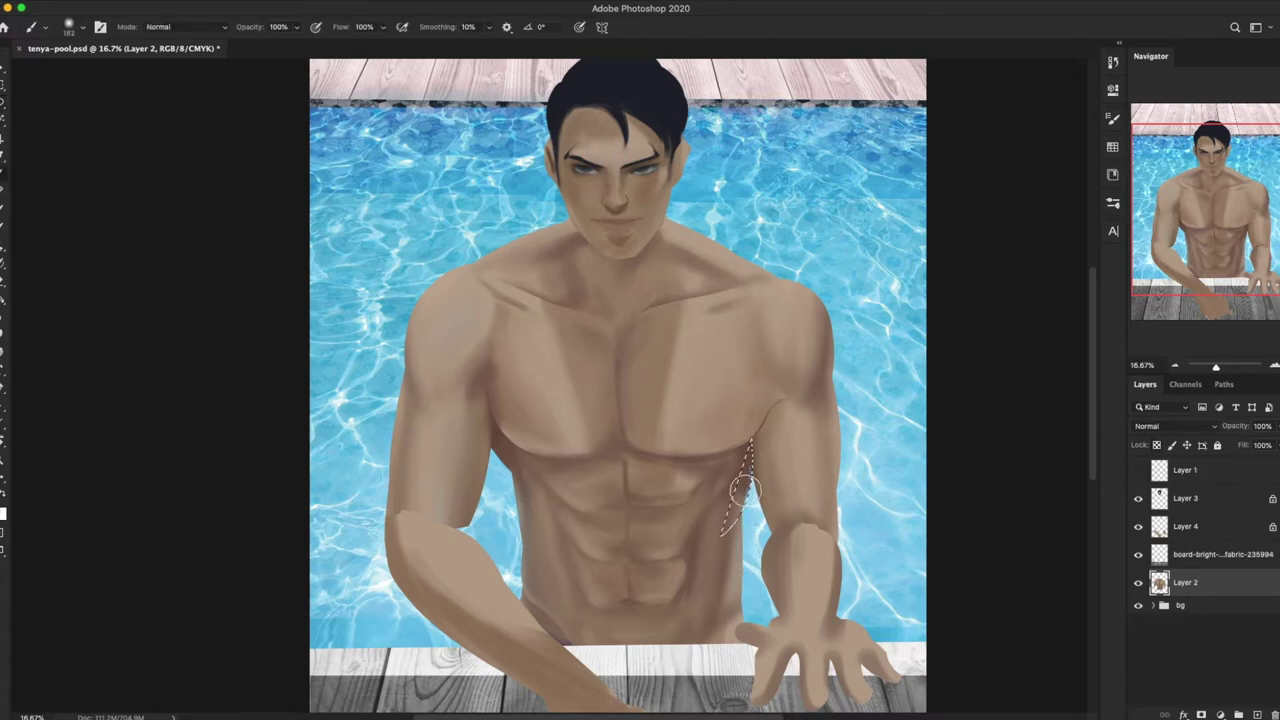
{"action": "key", "text": "ctrl+d"}
{"action": "key", "text": "l"}
{"action": "left_click_drag", "start_coordinate": [760, 522], "coordinate": [775, 388]}
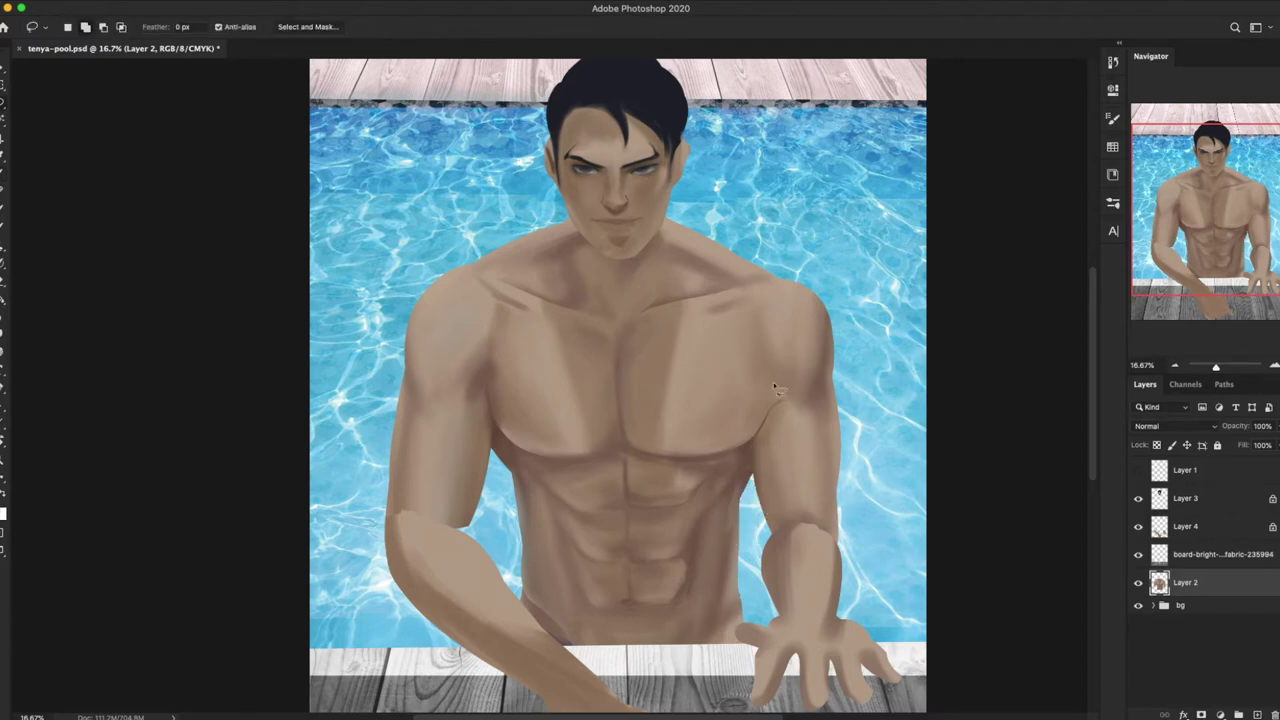
{"action": "left_click_drag", "start_coordinate": [741, 578], "coordinate": [740, 556]}
{"action": "key", "text": "b"}
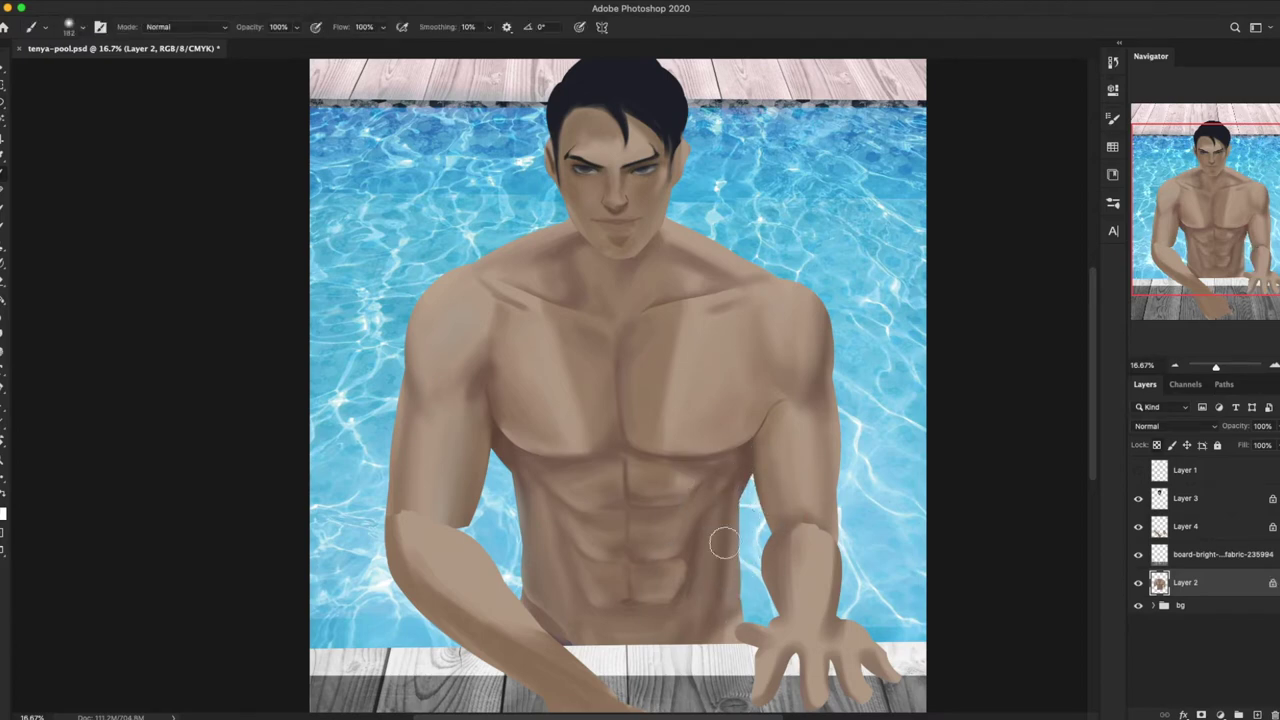
Step: Resize the brush to about 15, then 100, and tilt the canvas view to paint at an angle
{"action": "right_click", "coordinate": [738, 620]}
{"action": "key", "text": "Return"}
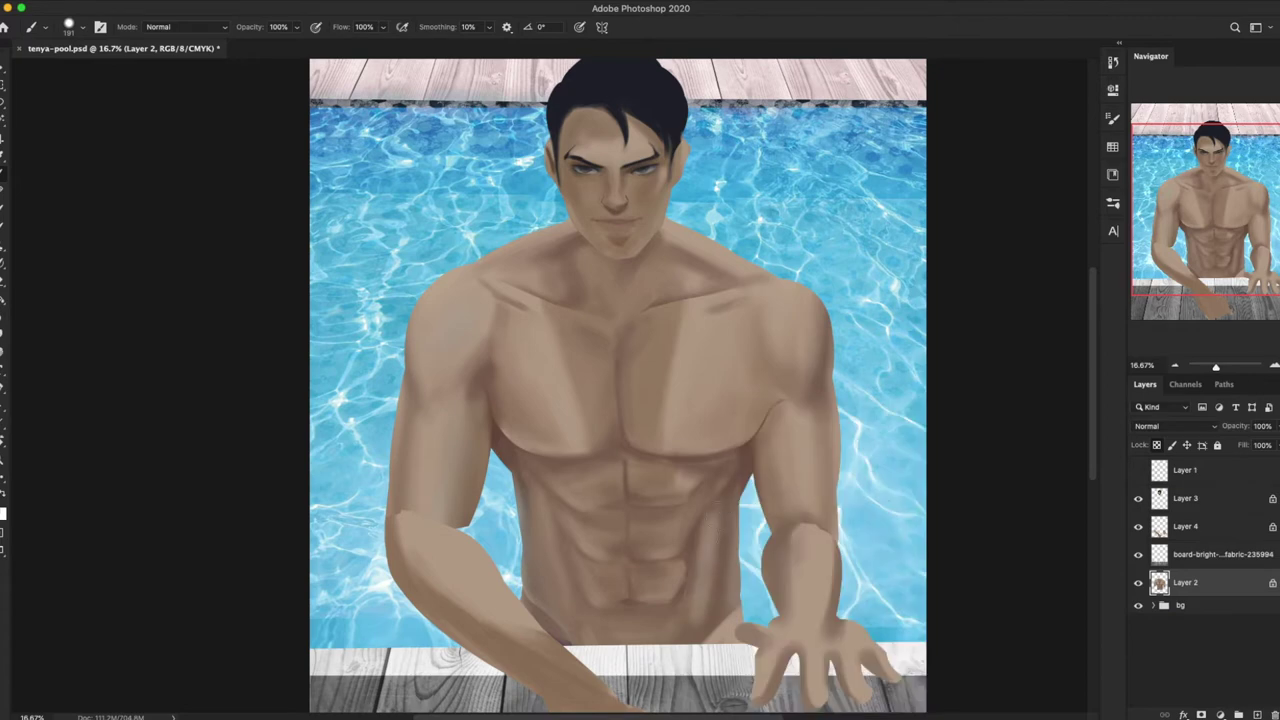
{"action": "left_click_drag", "start_coordinate": [643, 460], "coordinate": [718, 484]}
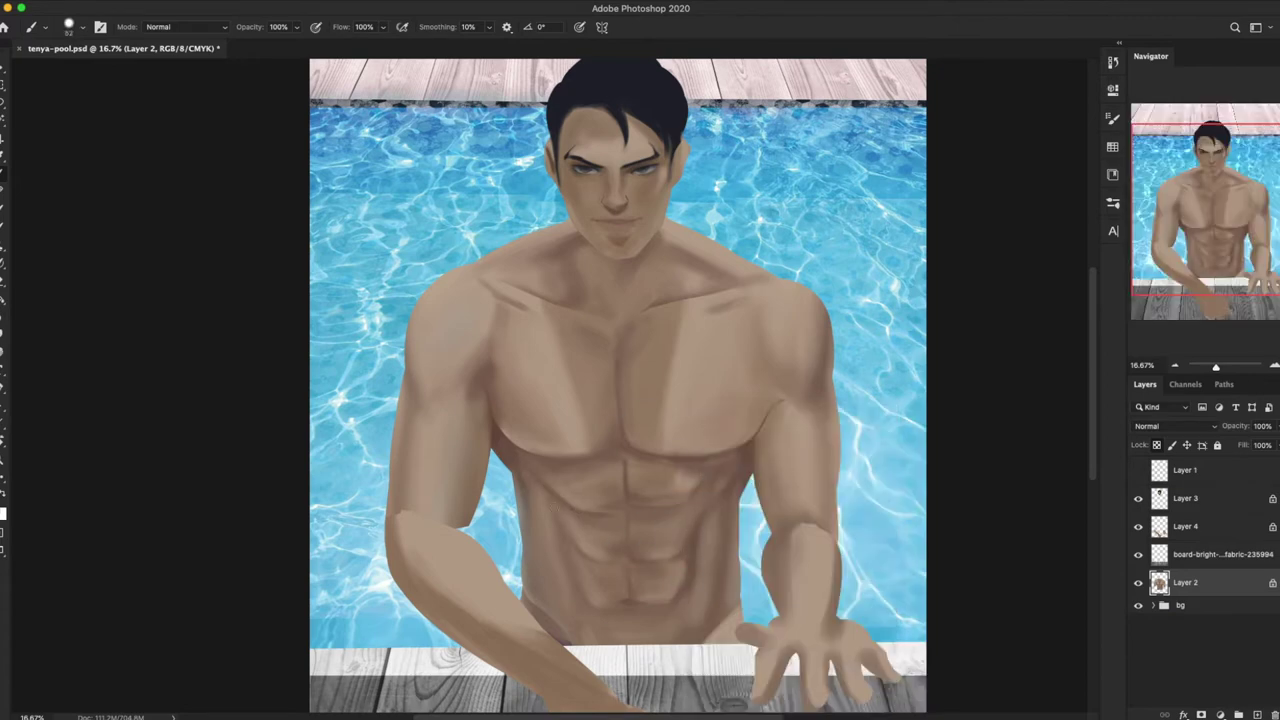
{"action": "right_click", "coordinate": [640, 583]}
{"action": "key", "text": "Return"}
{"action": "right_click", "coordinate": [605, 462]}
{"action": "key", "text": "Return"}
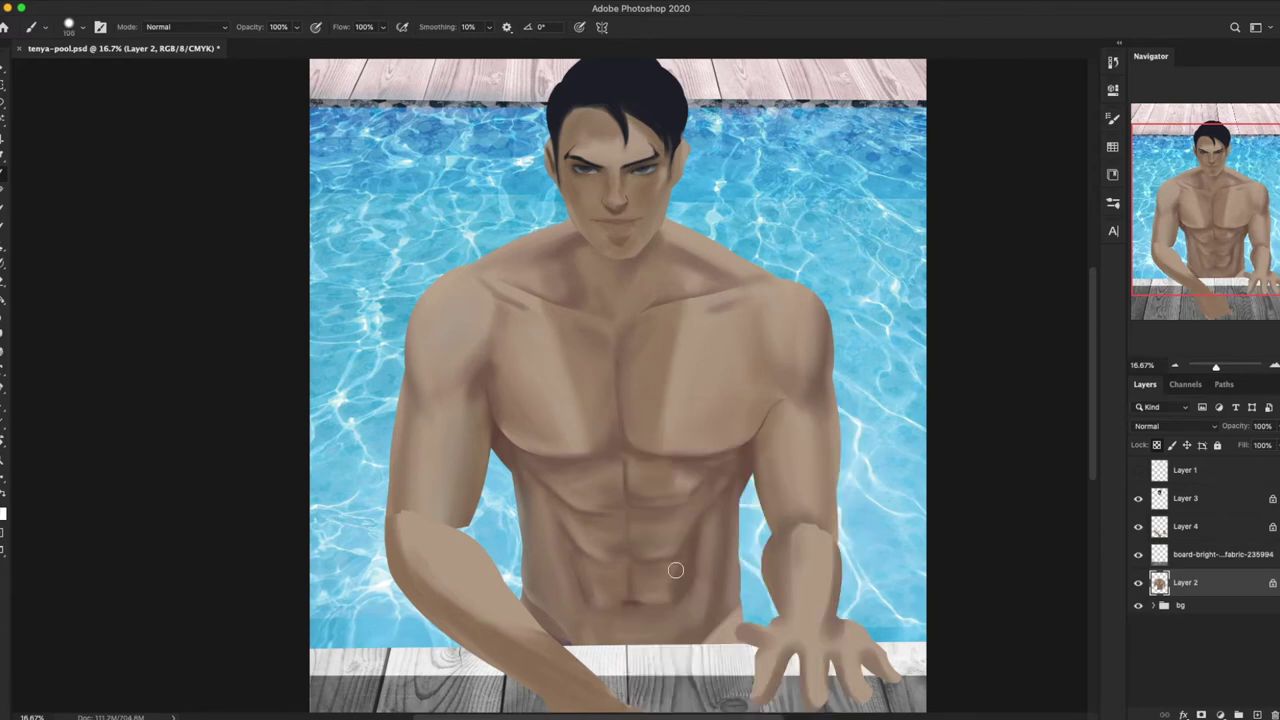
{"action": "key", "text": "r"}
{"action": "left_click_drag", "start_coordinate": [682, 633], "coordinate": [485, 632]}
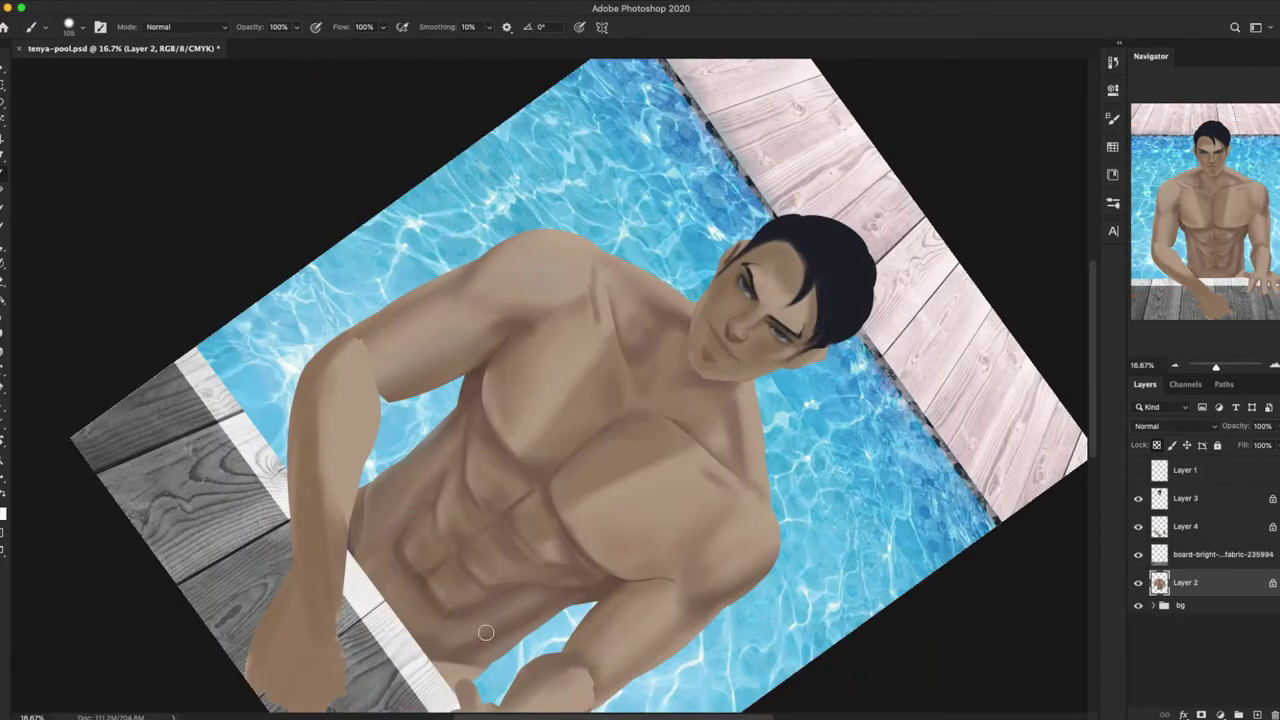
Step: Reset the view rotation and refine the abdomen with brush sizes from 37 to 178
{"action": "key", "text": "r"}
{"action": "key", "text": "Escape"}
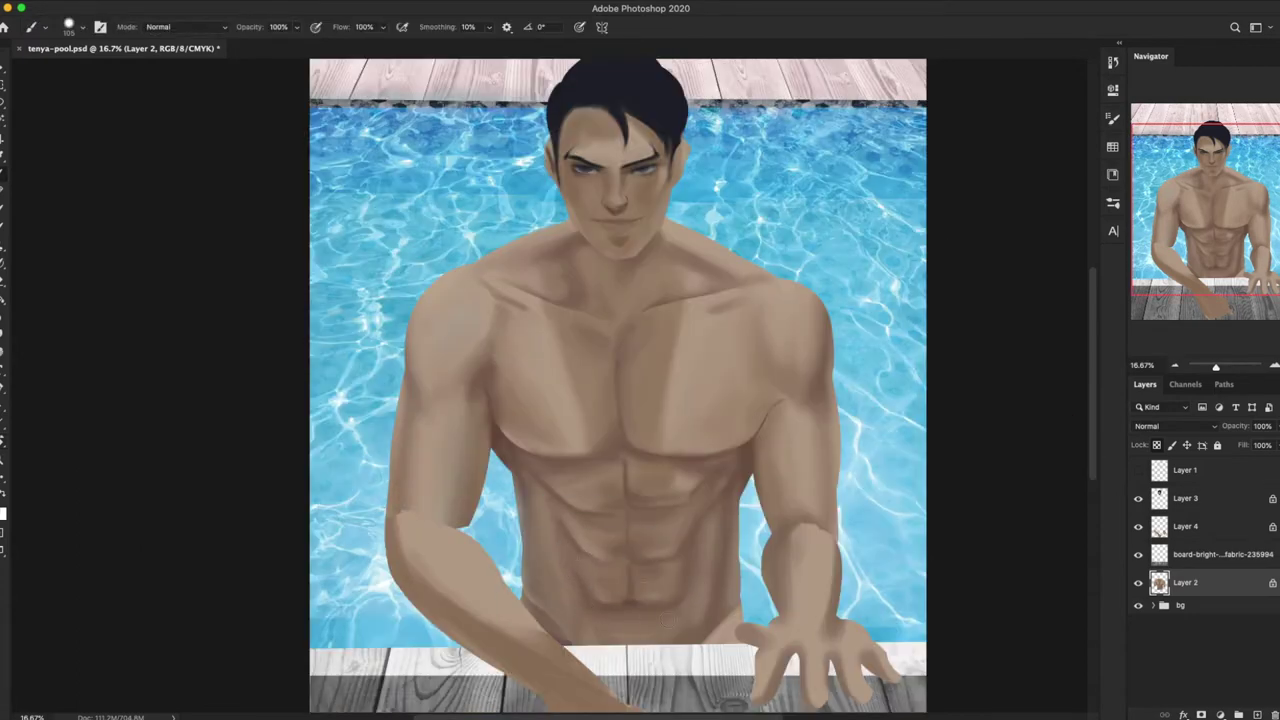
{"action": "right_click", "coordinate": [743, 449]}
{"action": "right_click", "coordinate": [630, 505]}
{"action": "right_click", "coordinate": [608, 532]}
{"action": "right_click", "coordinate": [608, 475]}
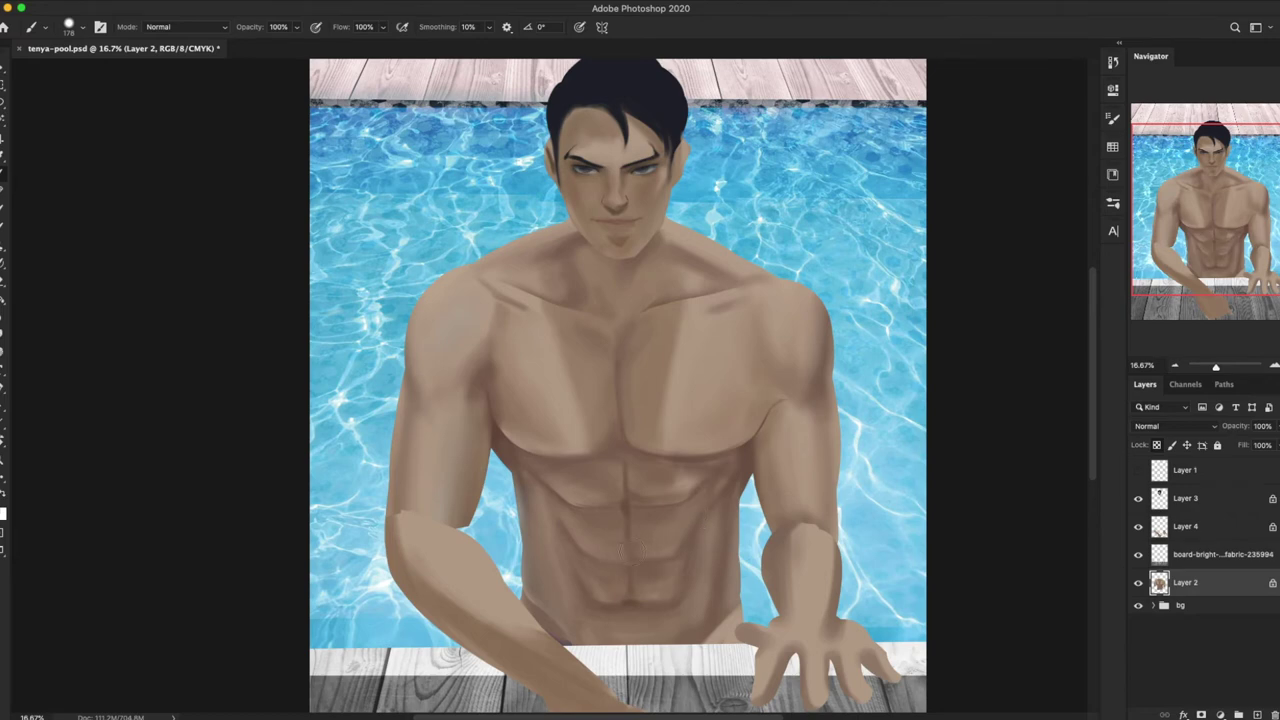
{"action": "key", "text": "bracketleft"}
{"action": "key", "text": "bracketleft"}
{"action": "key", "text": "bracketleft"}
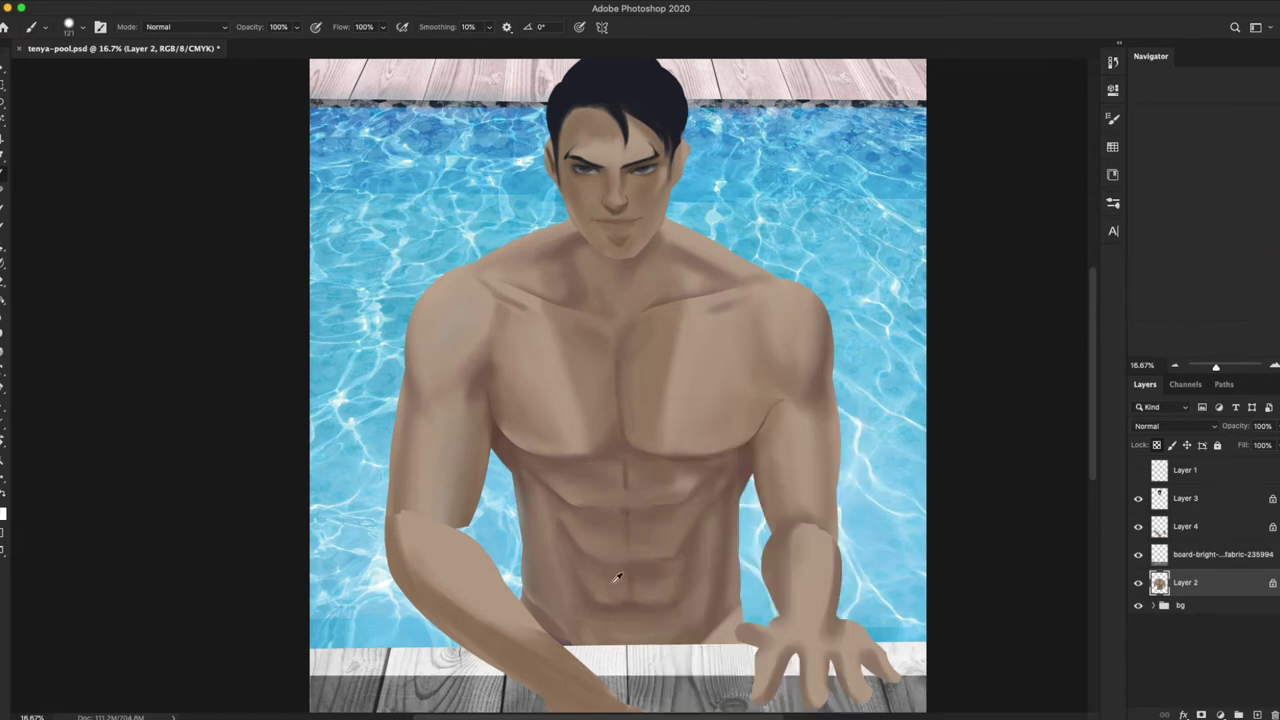
{"action": "key", "text": "bracketright"}
{"action": "key", "text": "bracketright"}
{"action": "key", "text": "bracketright"}
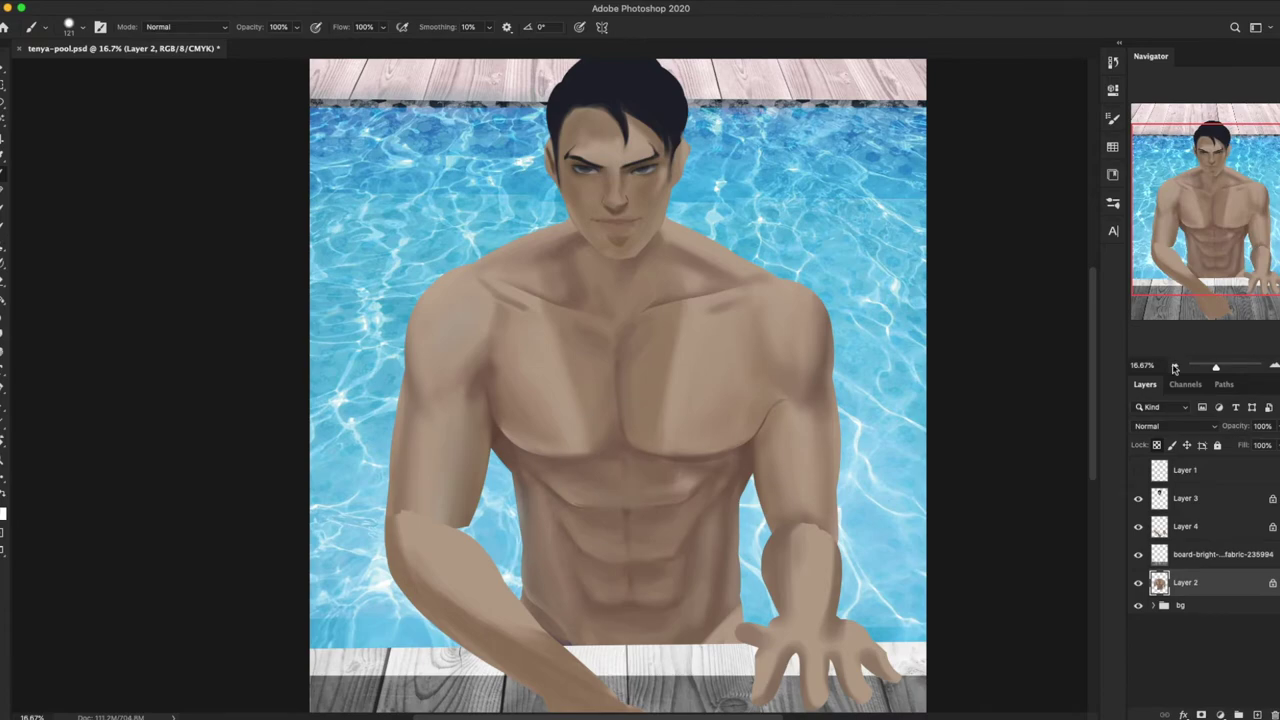
Step: Zoom out, flip the canvas horizontally to check proportions, and select Layer 3
{"action": "left_click_drag", "start_coordinate": [1209, 305], "coordinate": [1207, 337]}
{"action": "key", "text": "super+minus"}
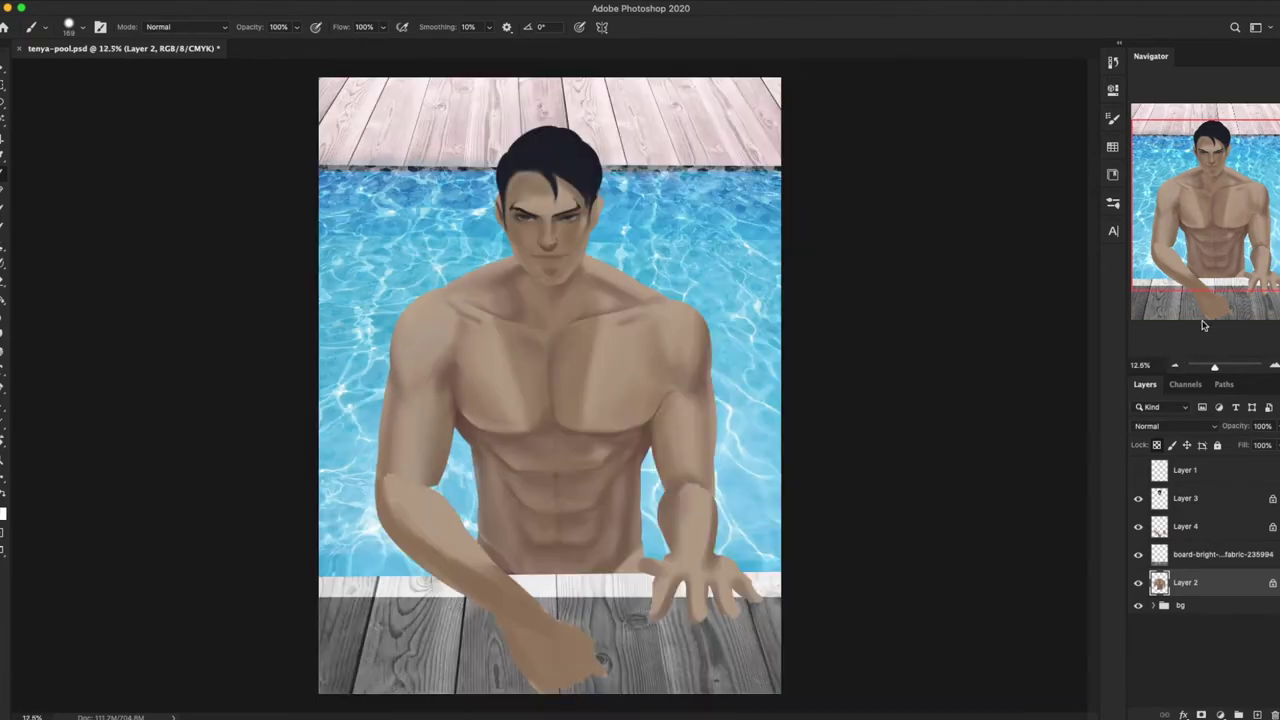
{"action": "key", "text": "h"}
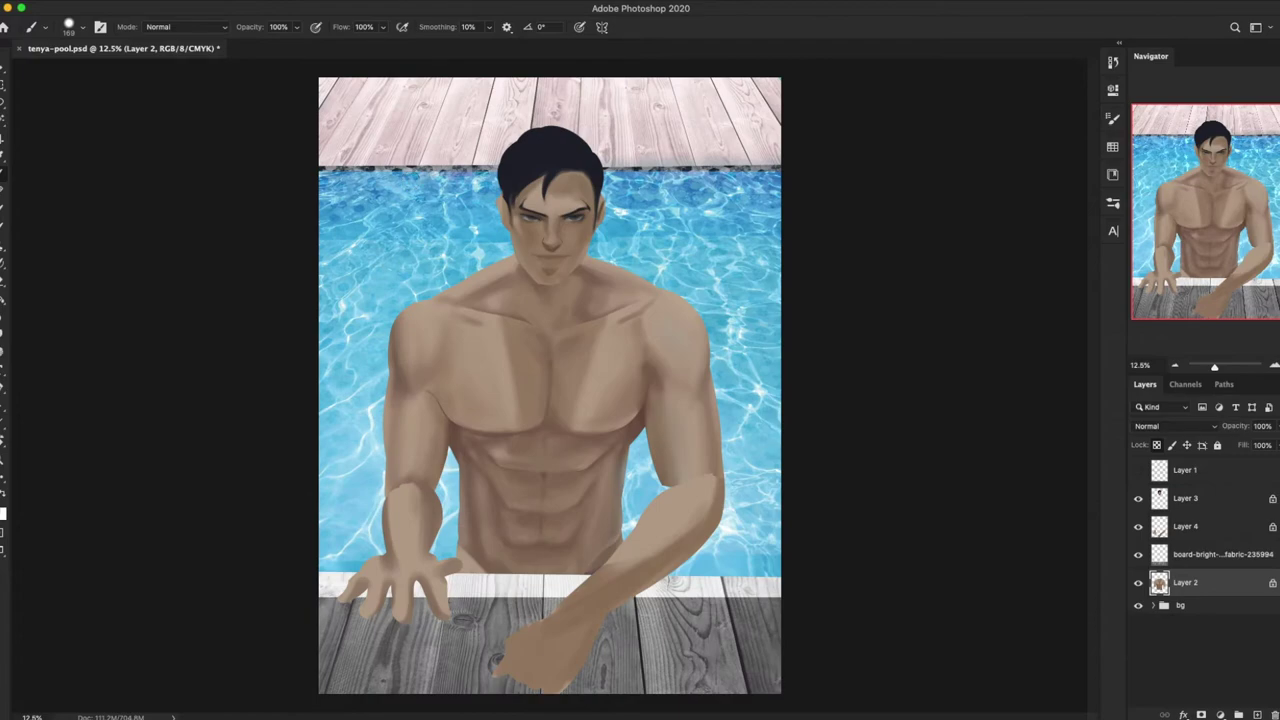
{"action": "scroll", "coordinate": [410, 178], "scroll_direction": "up", "scroll_amount": 3}
{"action": "left_click", "coordinate": [1221, 510]}
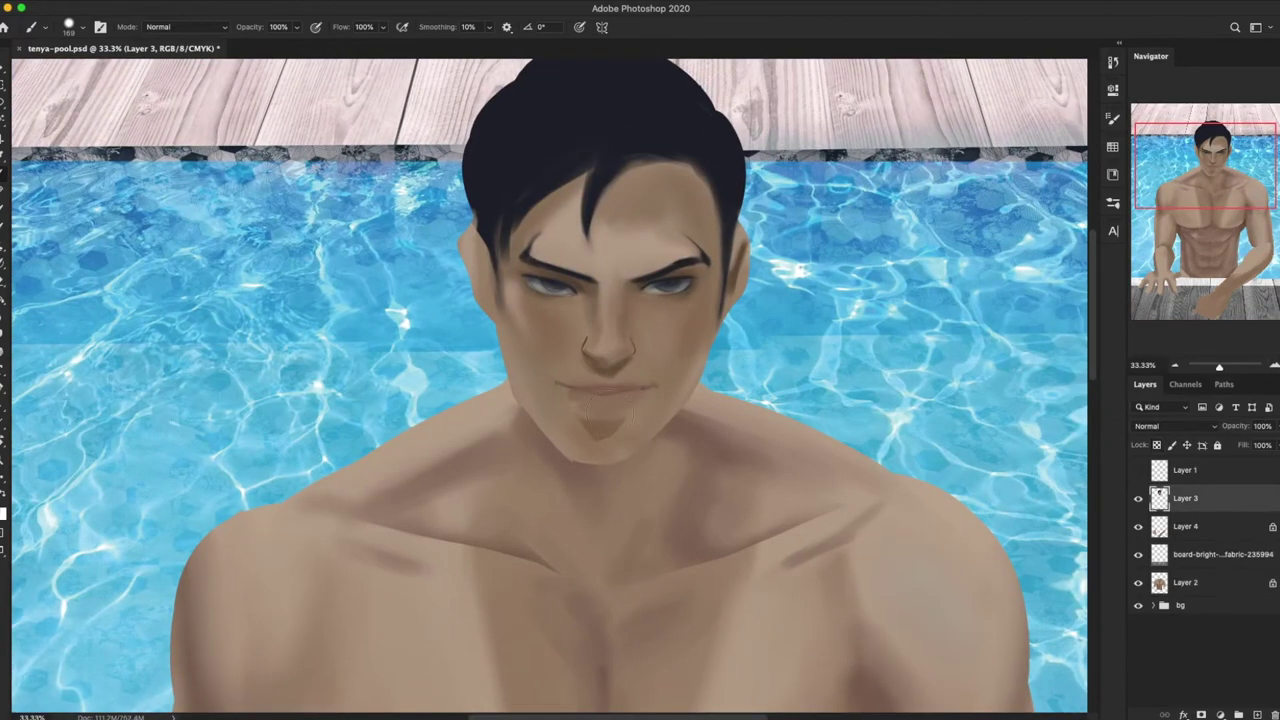
Step: Copy the lassoed eye and brow to a new layer, warp them, and merge into Layer 3
{"action": "key", "text": "l"}
{"action": "left_click_drag", "start_coordinate": [520, 225], "coordinate": [522, 230]}
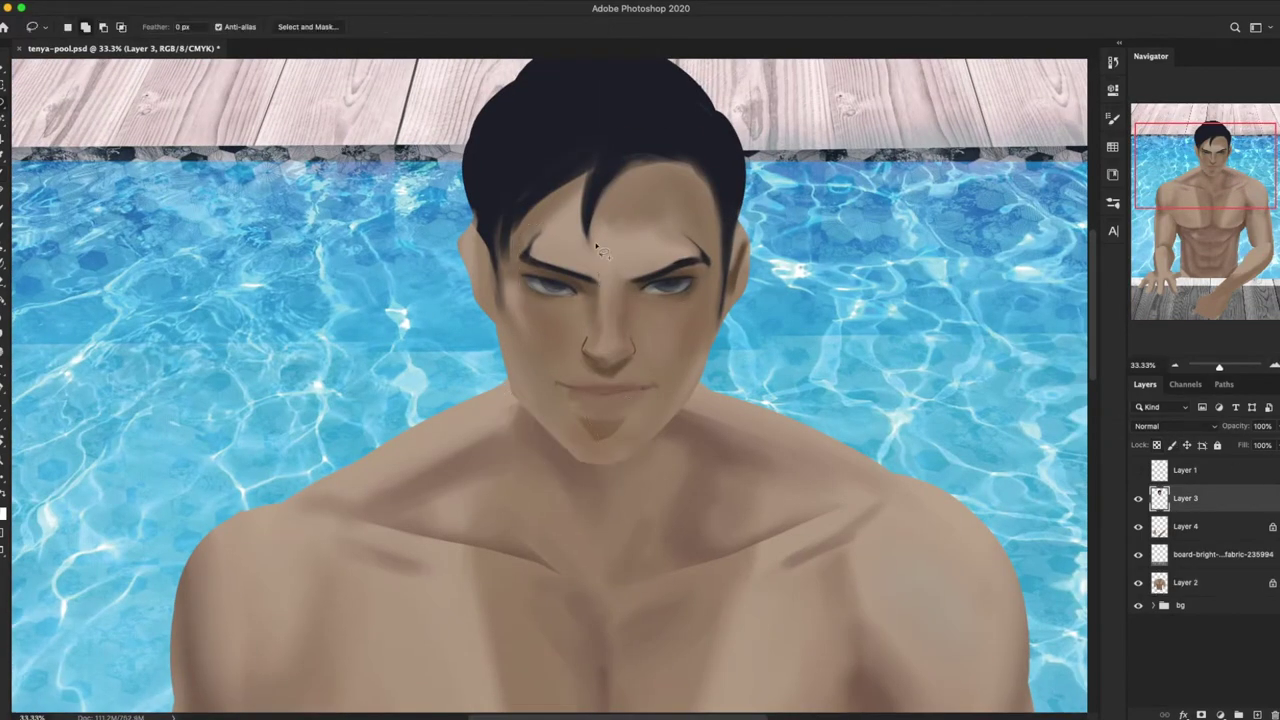
{"action": "key", "text": "ctrl+j"}
{"action": "key", "text": "ctrl+t"}
{"action": "right_click", "coordinate": [557, 273]}
{"action": "left_click", "coordinate": [600, 371]}
{"action": "left_click_drag", "start_coordinate": [566, 288], "coordinate": [520, 285]}
{"action": "key", "text": "Return"}
{"action": "key", "text": "e"}
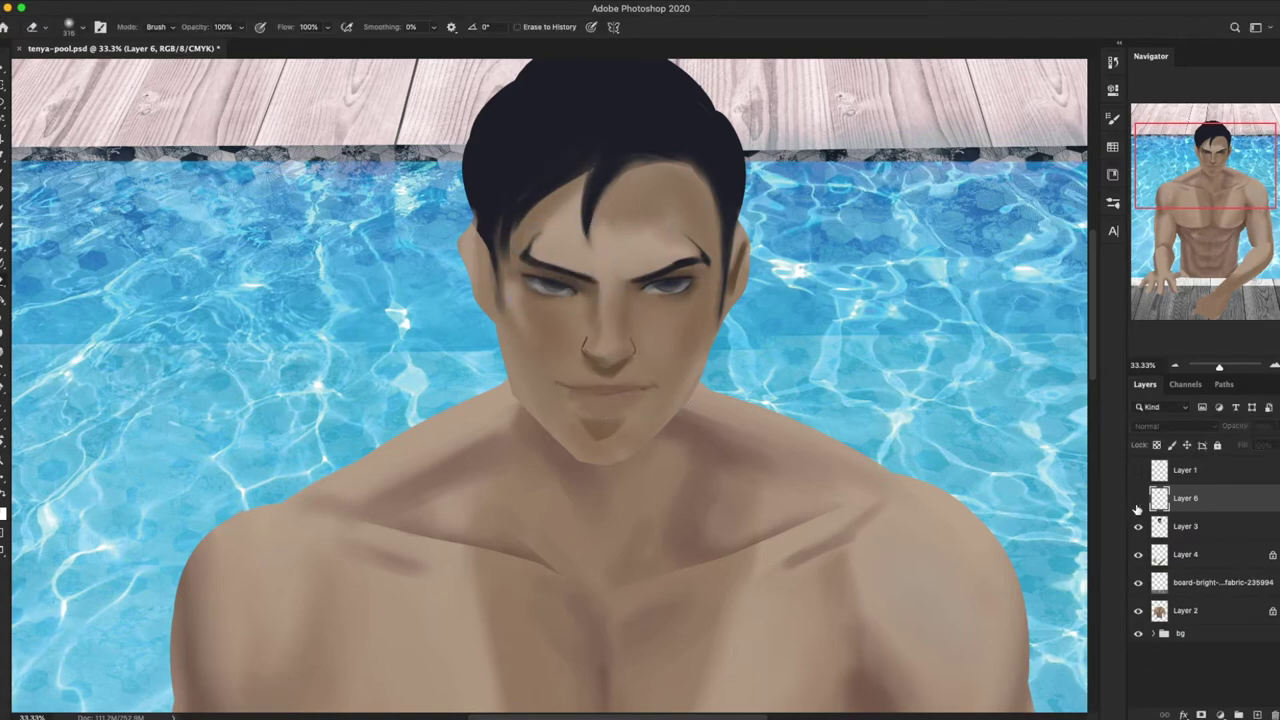
{"action": "key", "text": "ctrl+e"}
Step: Apply a Liquify reshape to the face with a 215 brush, then zoom in closer
{"action": "left_click", "coordinate": [300, 5]}
{"action": "left_click", "coordinate": [300, 5]}
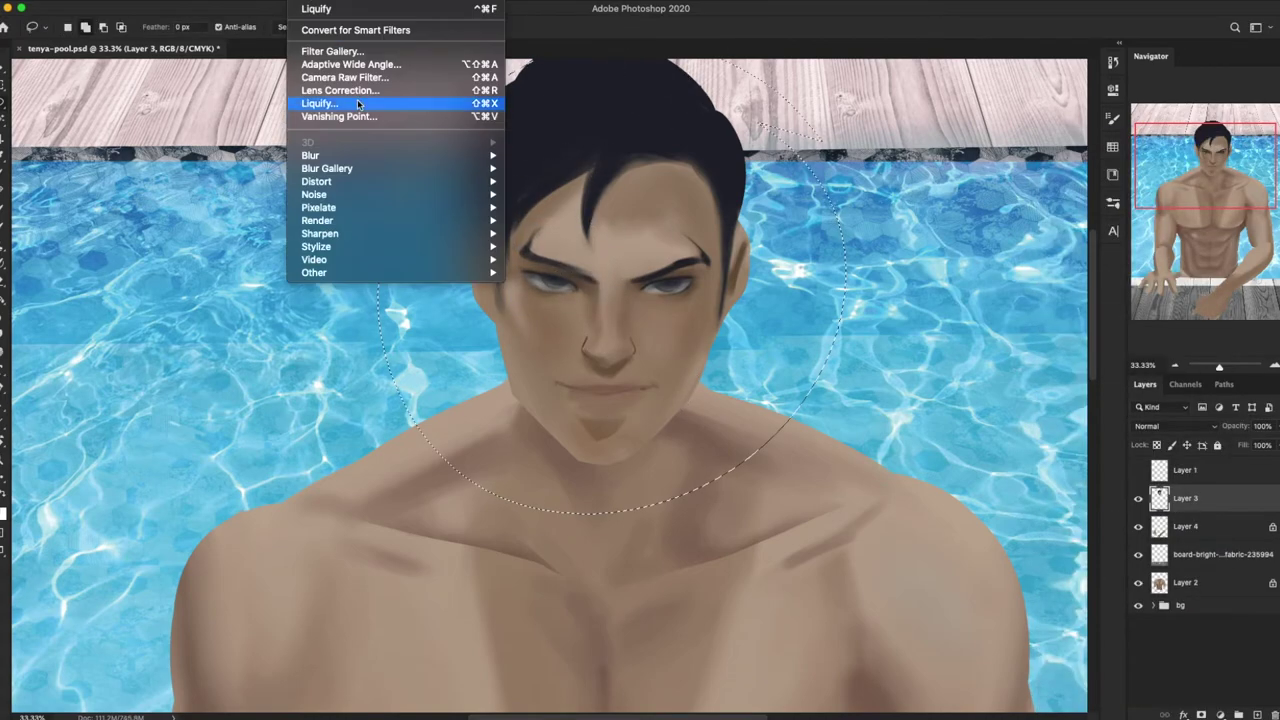
{"action": "left_click", "coordinate": [320, 103]}
{"action": "key", "text": "bracketleft"}
{"action": "key", "text": "bracketleft"}
{"action": "key", "text": "bracketleft"}
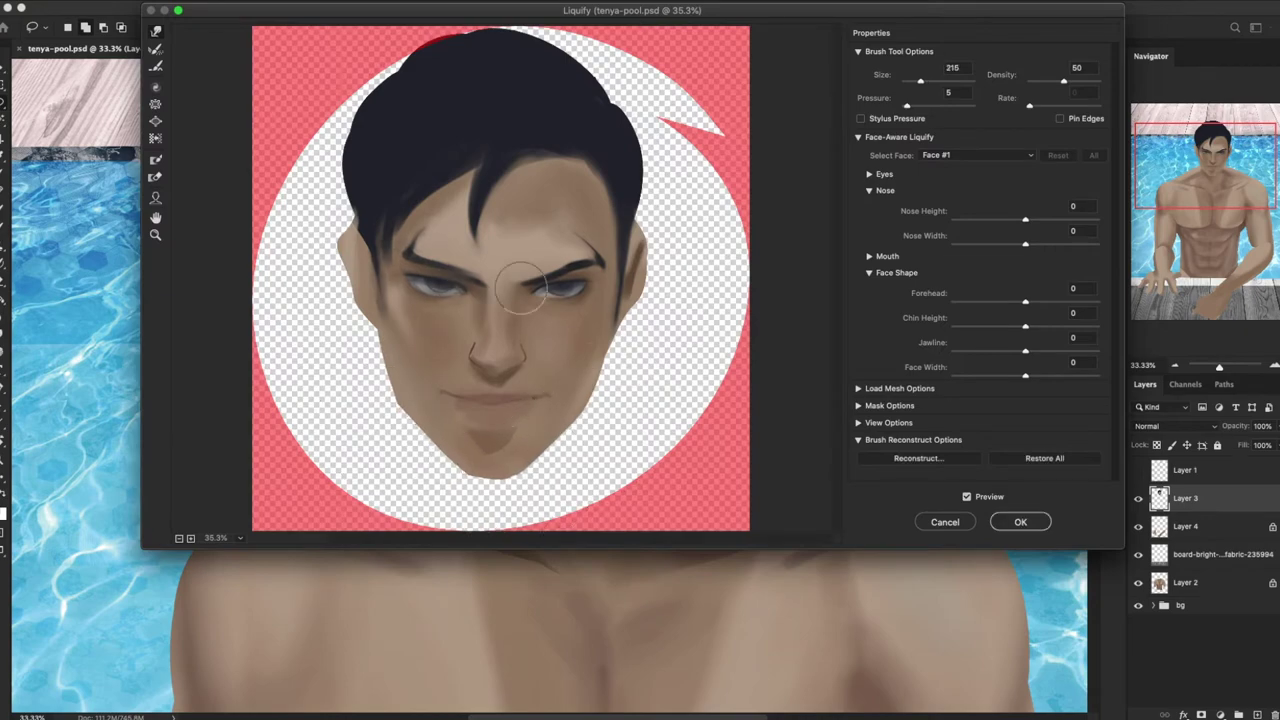
{"action": "key", "text": "Return"}
{"action": "key", "text": "ctrl+plus"}
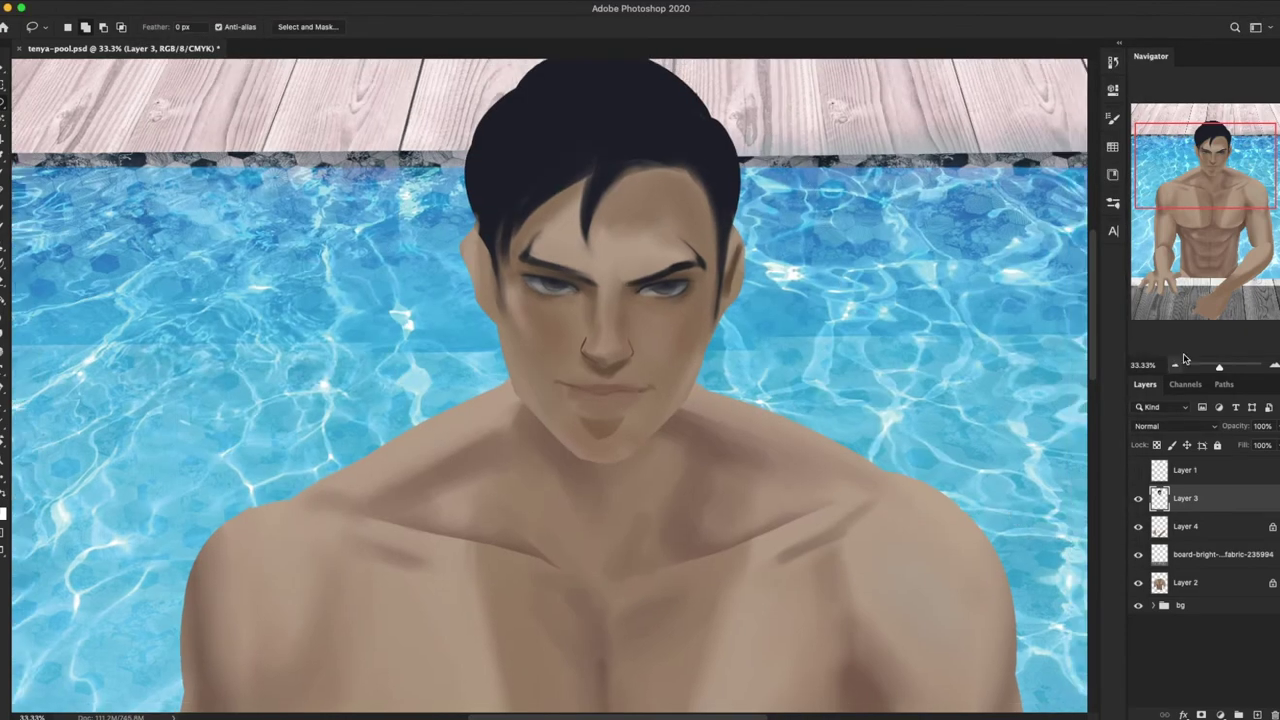
{"action": "key", "text": "b"}
{"action": "right_click", "coordinate": [586, 416]}
{"action": "key", "text": "Escape"}
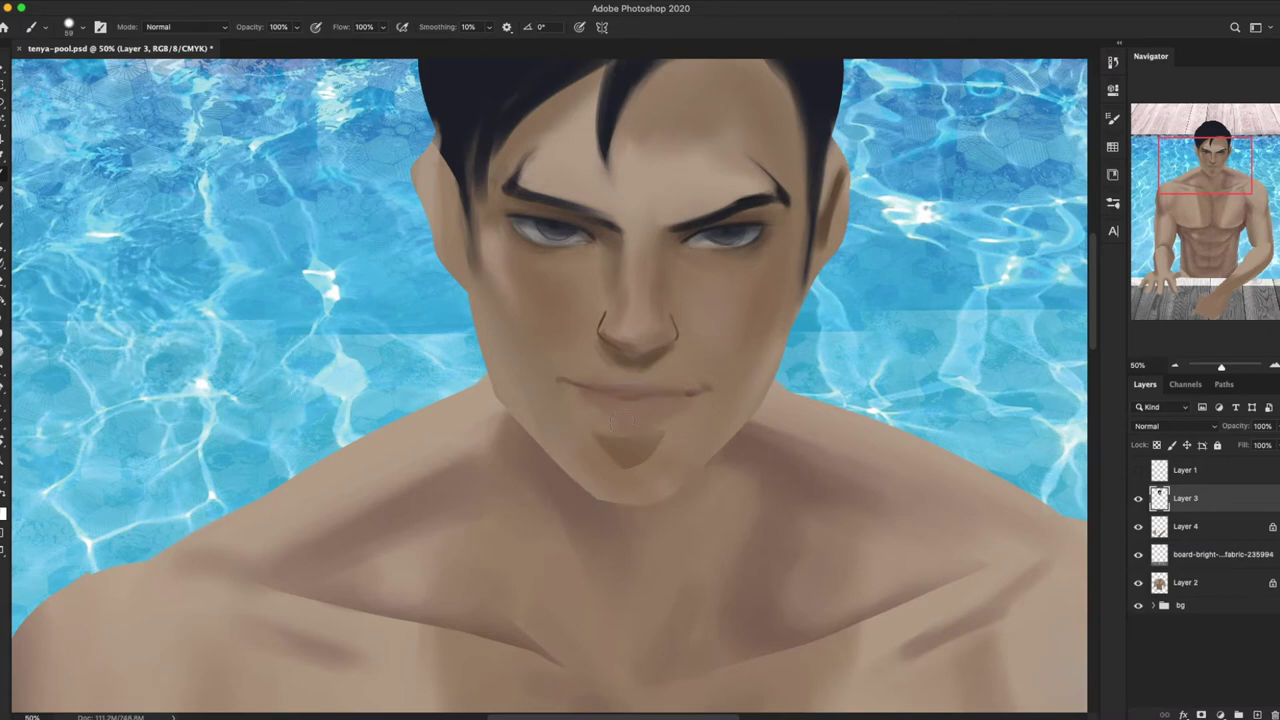
Step: Set the brush size to 15 and undo the dark shading around the mouth
{"action": "left_click_drag", "start_coordinate": [617, 440], "coordinate": [563, 443]}
{"action": "right_click", "coordinate": [740, 400]}
{"action": "type", "text": "15"}
{"action": "key", "text": "Return"}
{"action": "key", "text": "ctrl+z"}
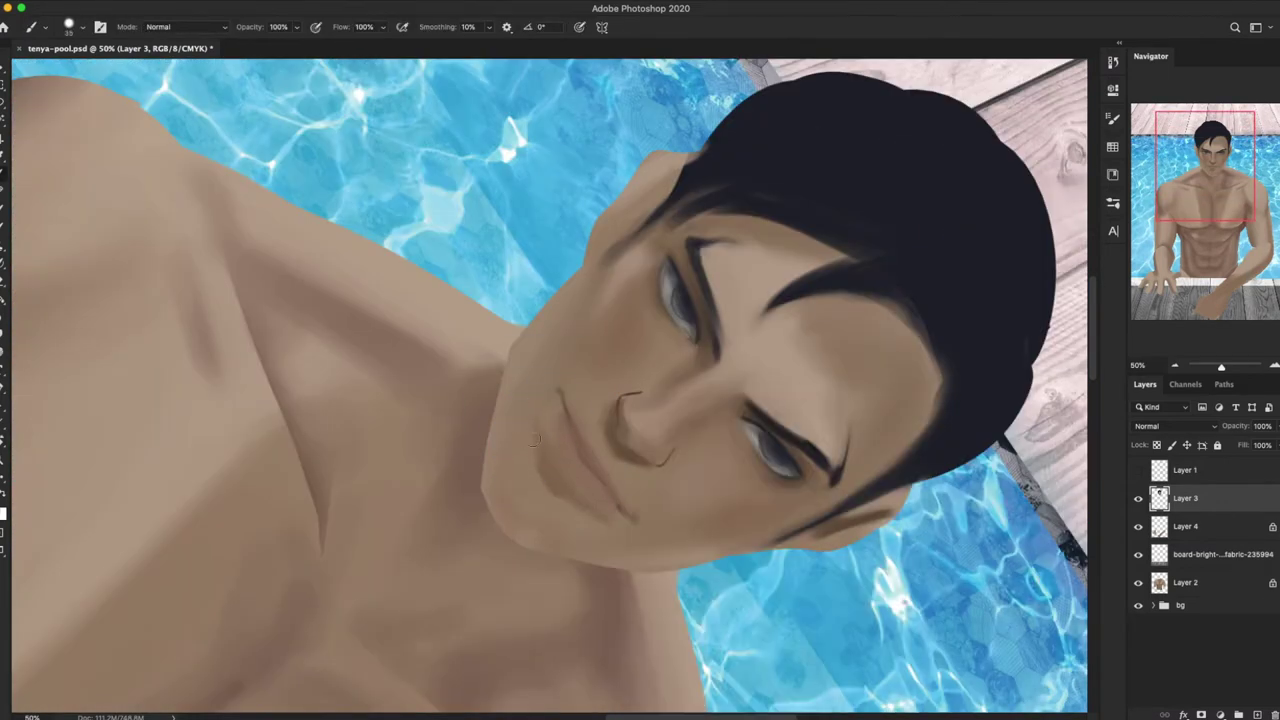
{"action": "key", "text": "r"}
{"action": "key", "text": "Escape"}
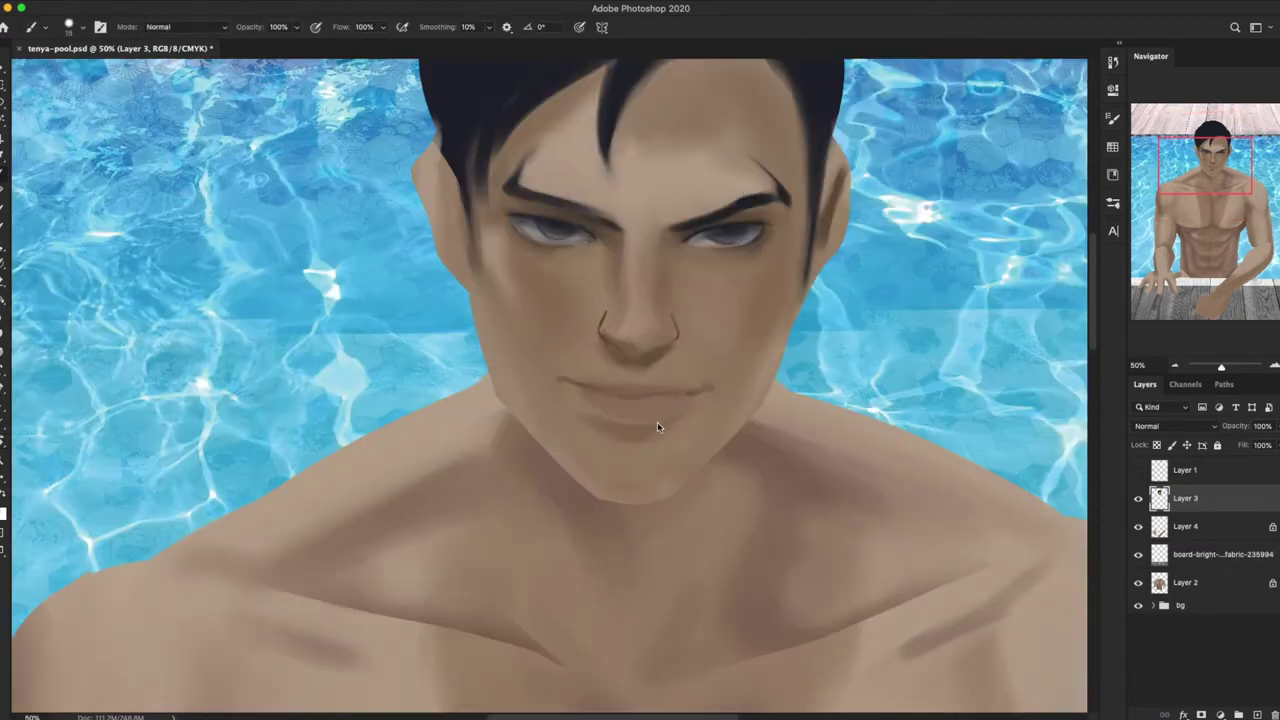
Step: Sample the left eye colour and resize the brush between 111 and 63
{"action": "right_click", "coordinate": [738, 290]}
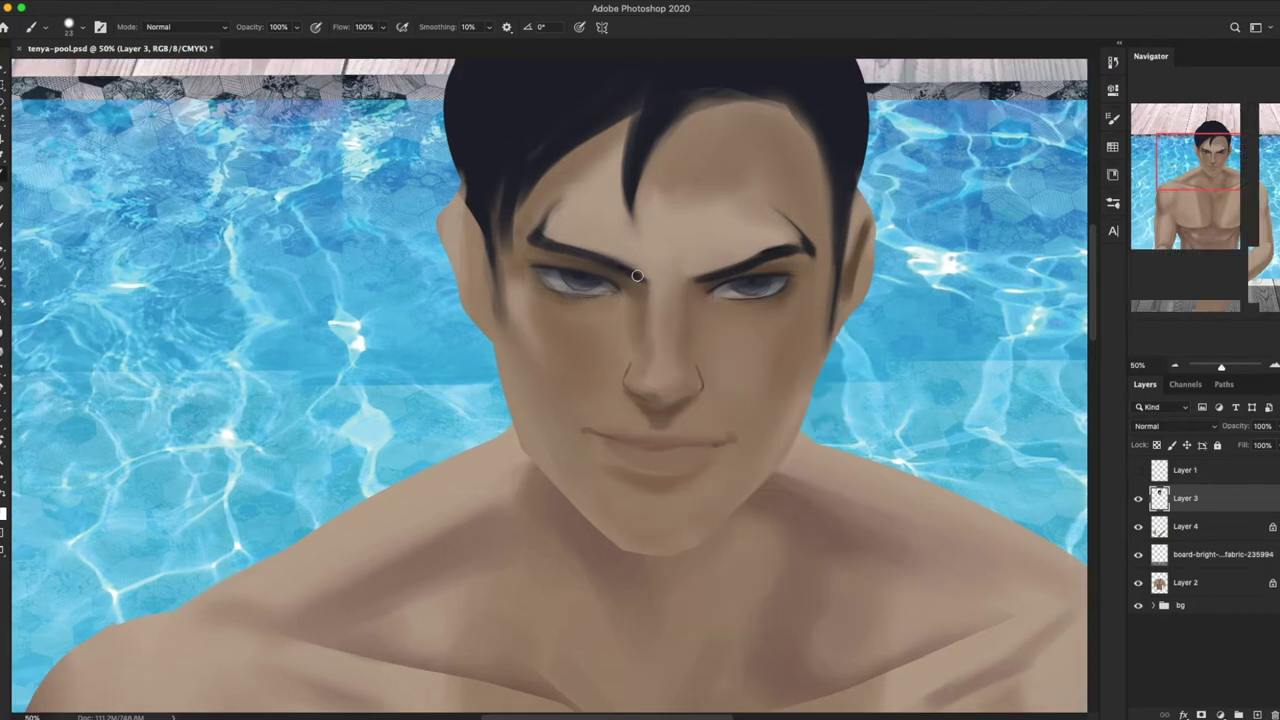
{"action": "left_click", "coordinate": [608, 257], "text": "alt"}
{"action": "right_click", "coordinate": [644, 280]}
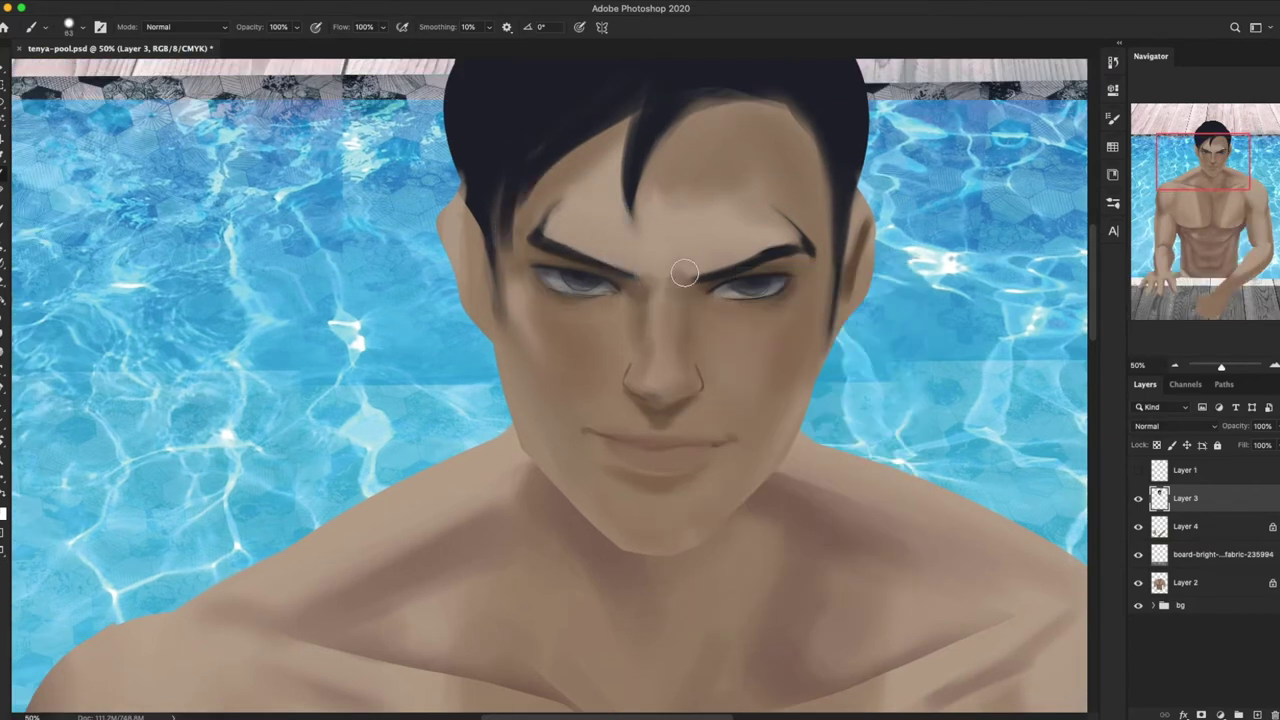
{"action": "right_click", "coordinate": [742, 364]}
{"action": "key", "text": "Escape"}
{"action": "right_click", "coordinate": [643, 403]}
{"action": "key", "text": "Escape"}
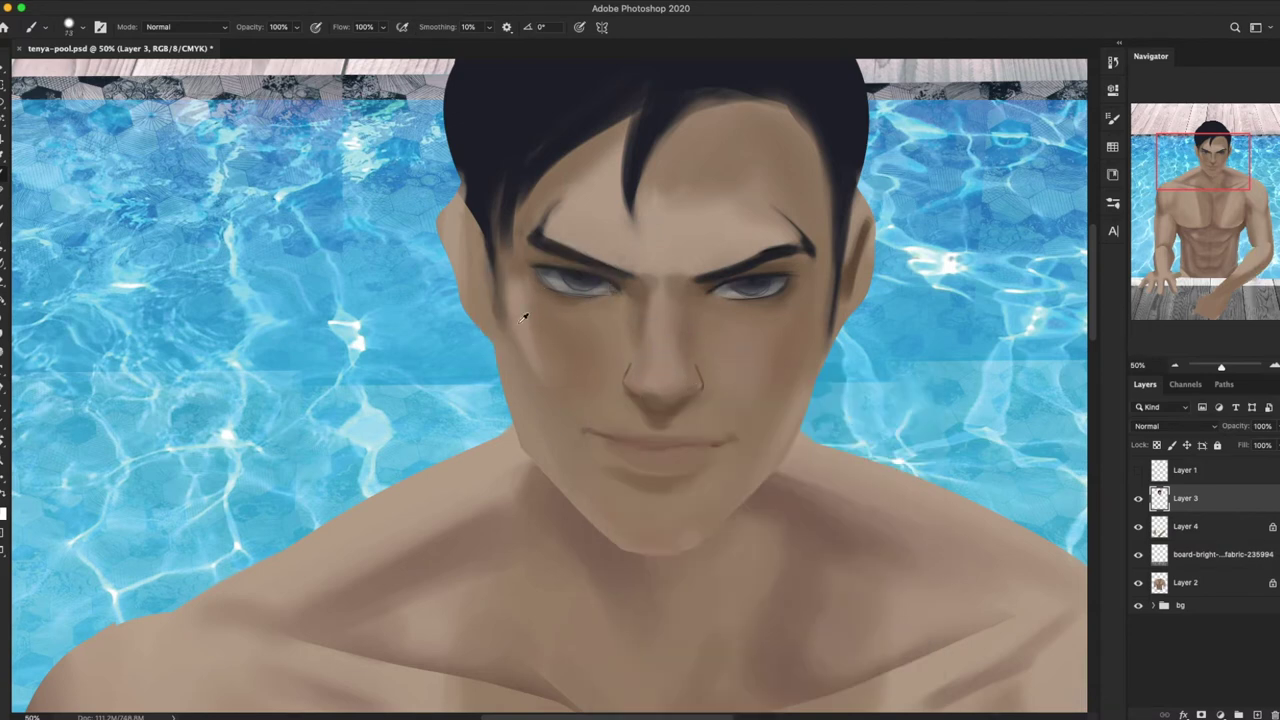
{"action": "left_click_drag", "start_coordinate": [545, 319], "coordinate": [521, 384]}
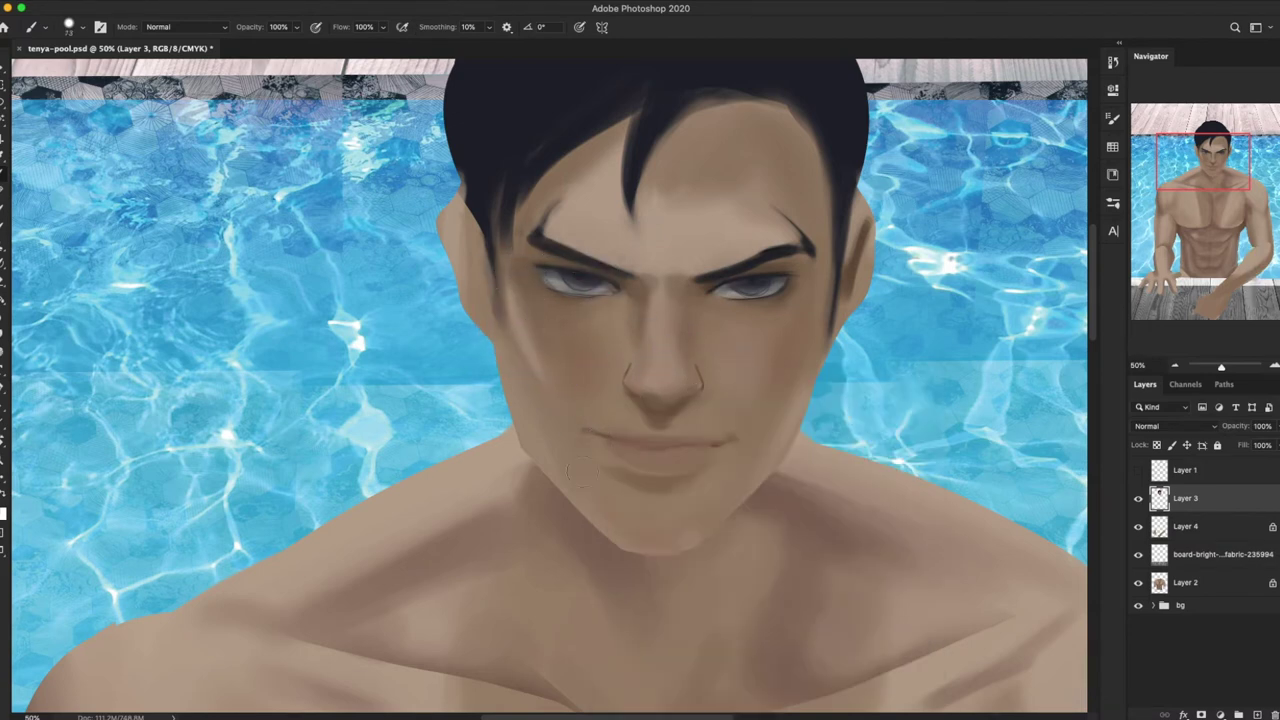
{"action": "left_click_drag", "start_coordinate": [814, 366], "coordinate": [850, 366]}
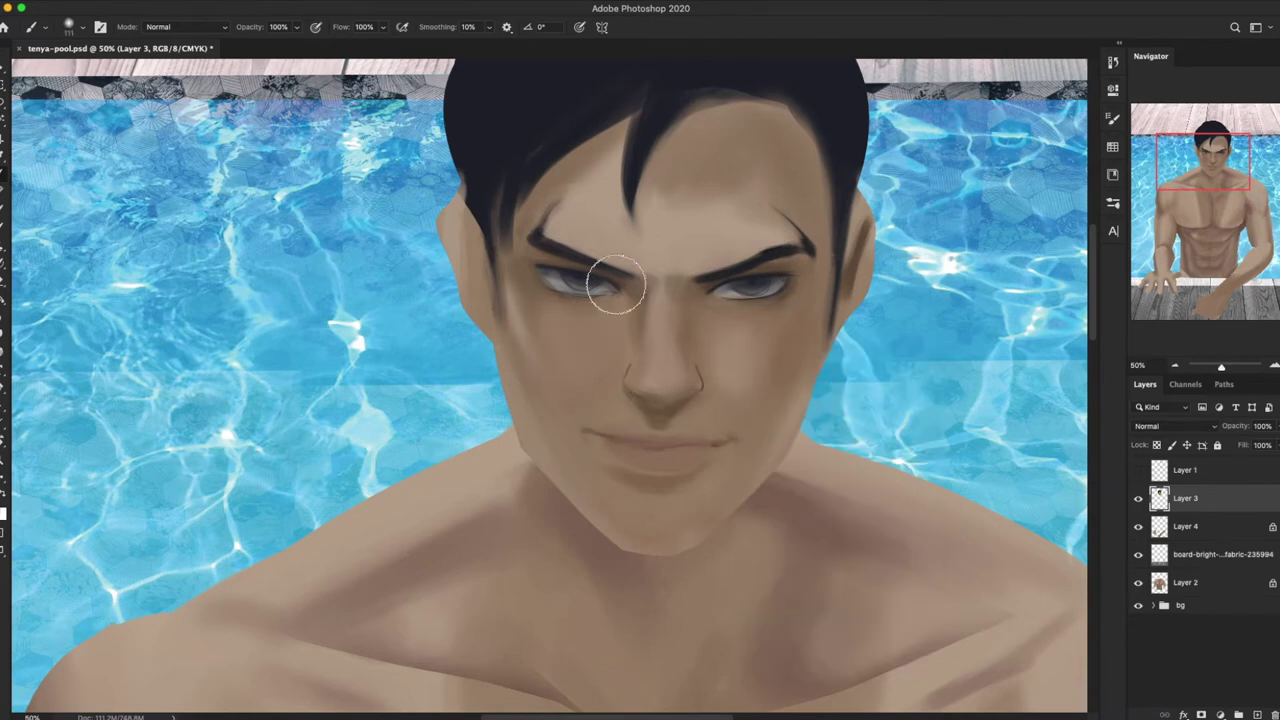
{"action": "right_click", "coordinate": [752, 343]}
{"action": "key", "text": "Escape"}
{"action": "left_click_drag", "start_coordinate": [663, 400], "coordinate": [630, 400]}
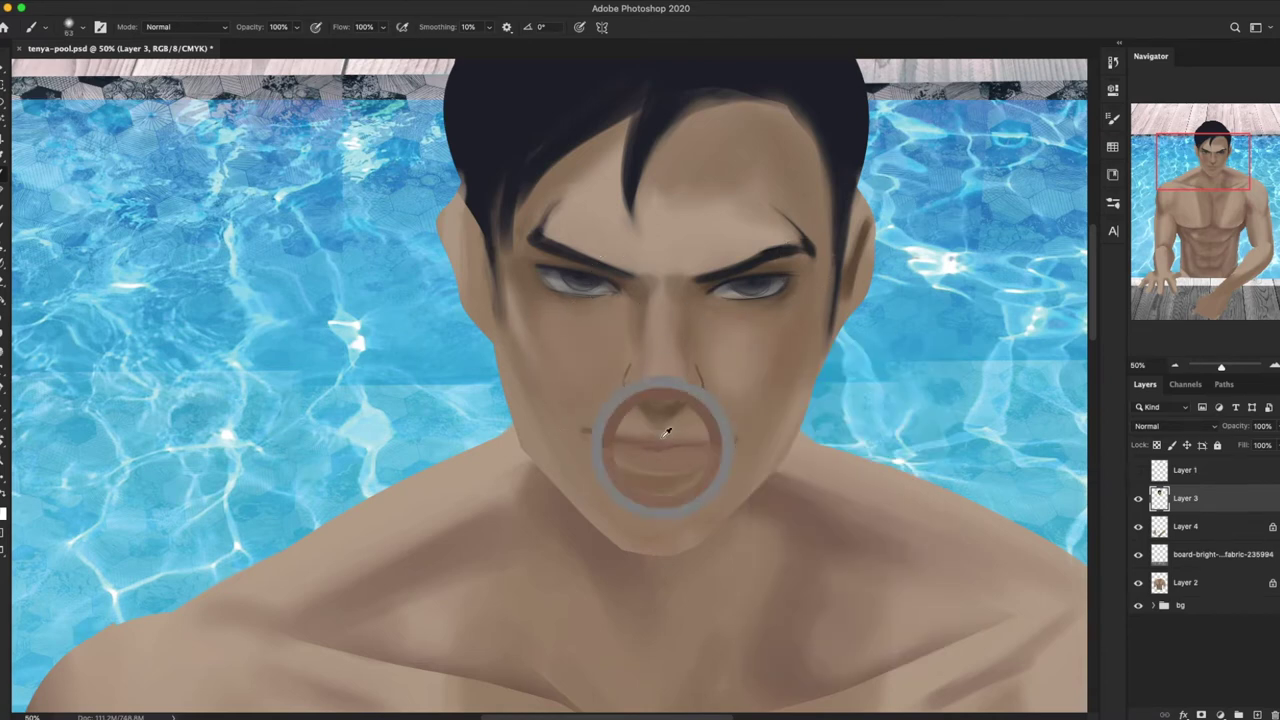
Step: Sample colour from both eyes and enlarge the brush from 59 to 100
{"action": "left_click_drag", "start_coordinate": [753, 449], "coordinate": [646, 376]}
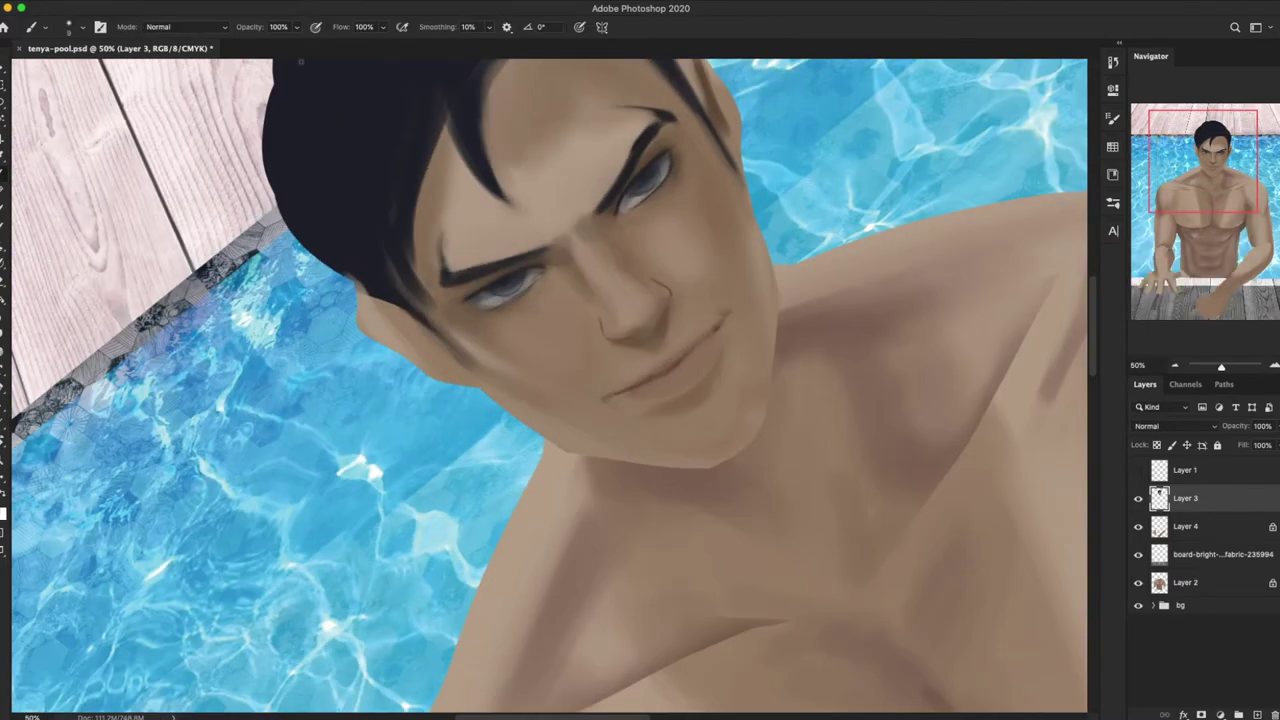
{"action": "key", "text": "Escape"}
{"action": "right_click", "coordinate": [705, 402]}
{"action": "key", "text": "Escape"}
{"action": "right_click", "coordinate": [779, 291]}
{"action": "key", "text": "Escape"}
{"action": "left_click", "coordinate": [557, 278], "text": "alt"}
{"action": "left_click", "coordinate": [749, 278], "text": "alt"}
{"action": "left_click", "coordinate": [772, 287], "text": "alt"}
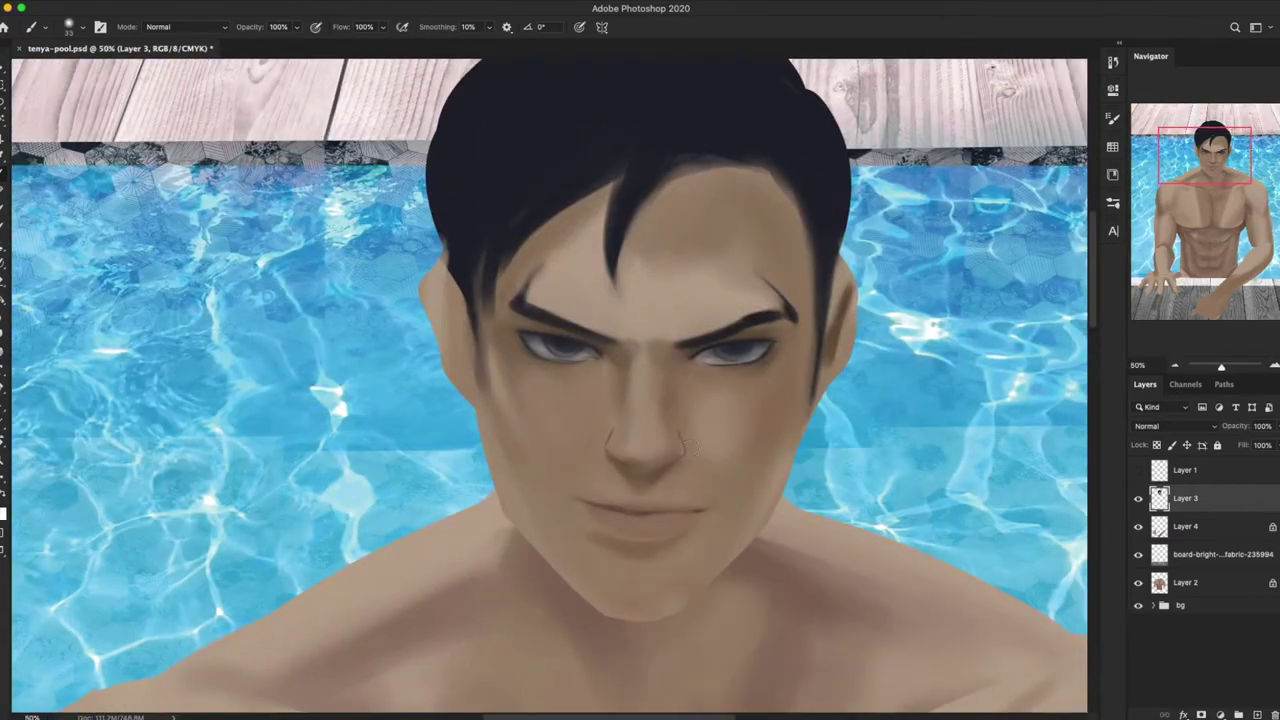
{"action": "right_click", "coordinate": [800, 416]}
{"action": "key", "text": "Escape"}
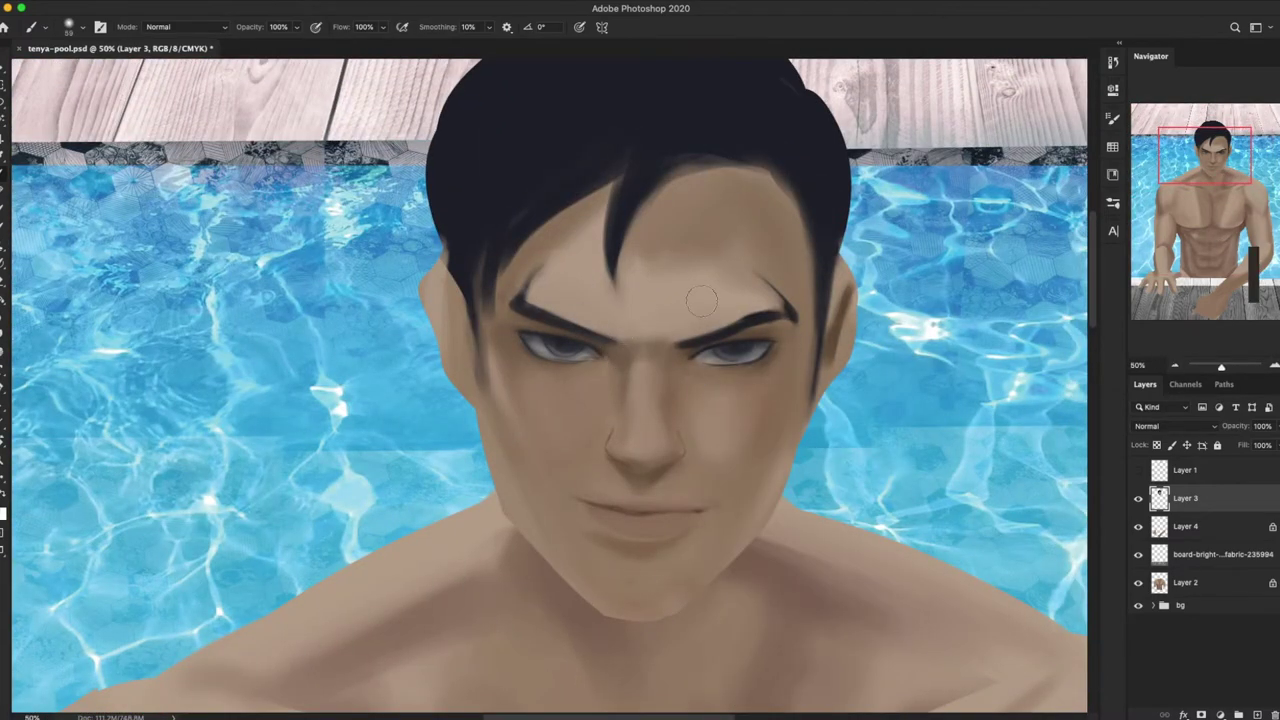
{"action": "key", "text": "bracketright"}
{"action": "key", "text": "bracketright"}
{"action": "key", "text": "bracketright"}
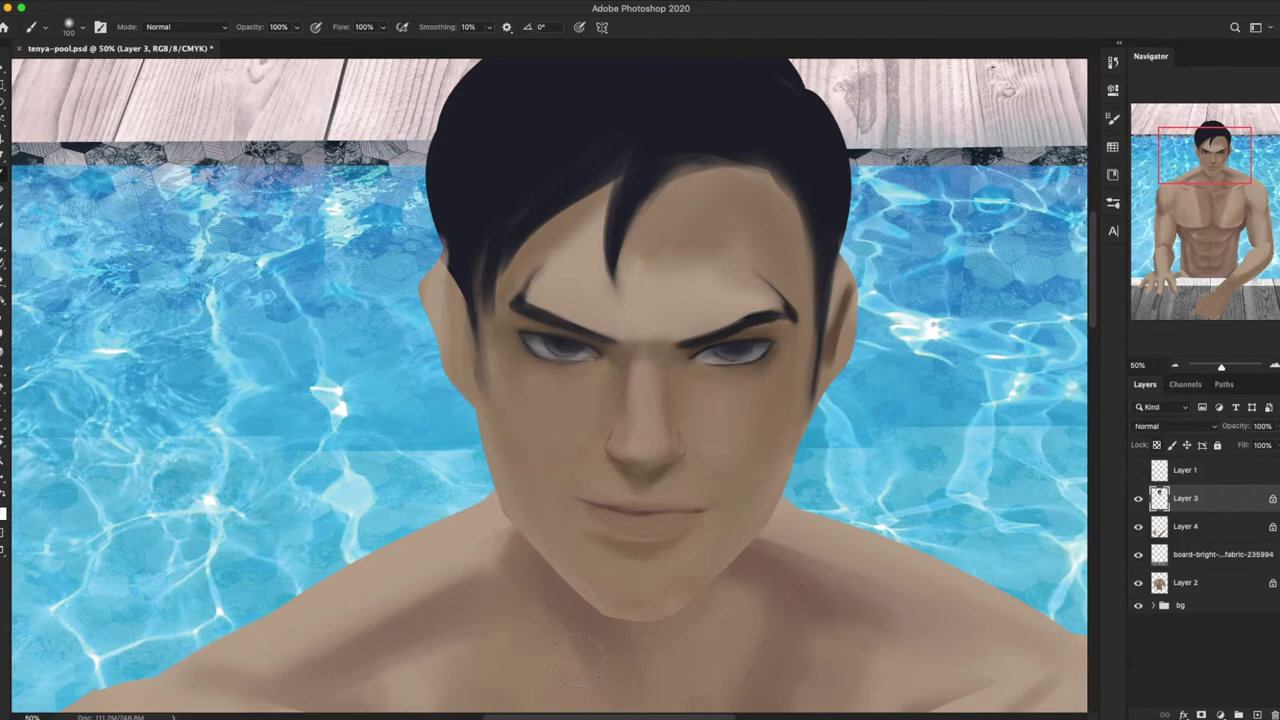
Step: Lasso an area from the cheek toward the chin and check the whole face
{"action": "key", "text": "l"}
{"action": "left_click_drag", "start_coordinate": [470, 408], "coordinate": [548, 585]}
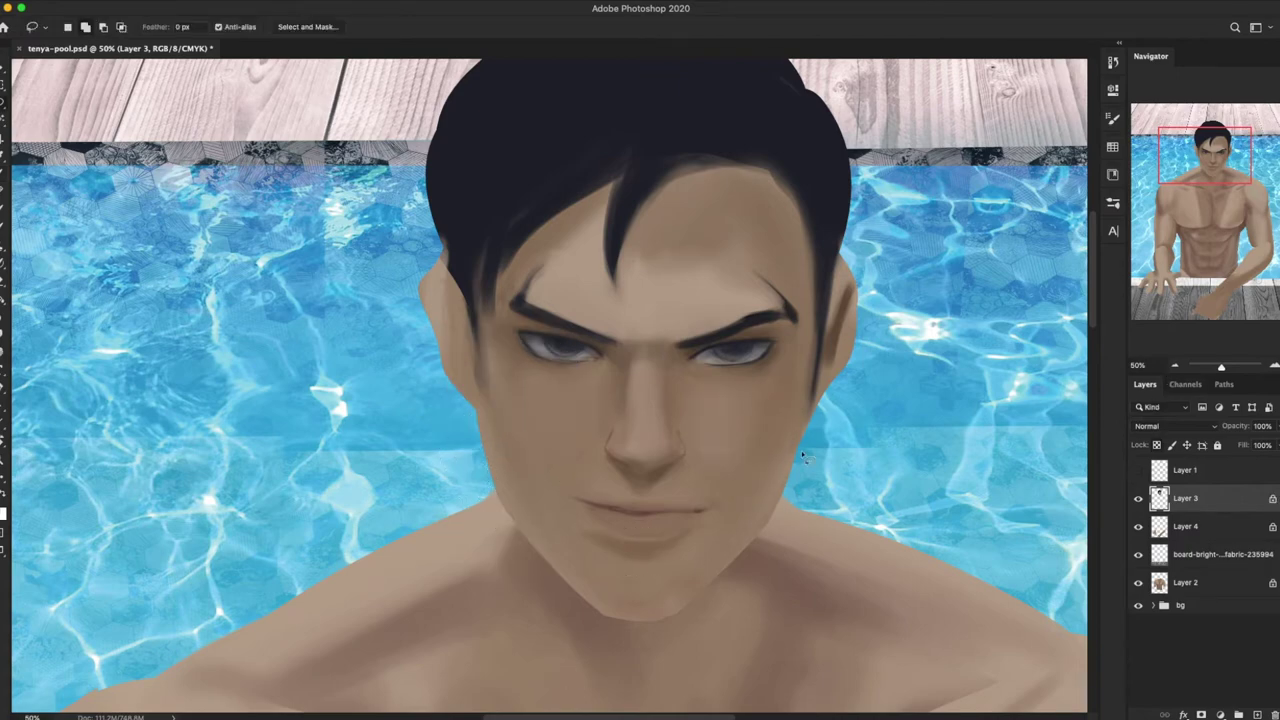
{"action": "key", "text": "b"}
{"action": "key", "text": "ctrl+minus"}
{"action": "key", "text": "ctrl+minus"}
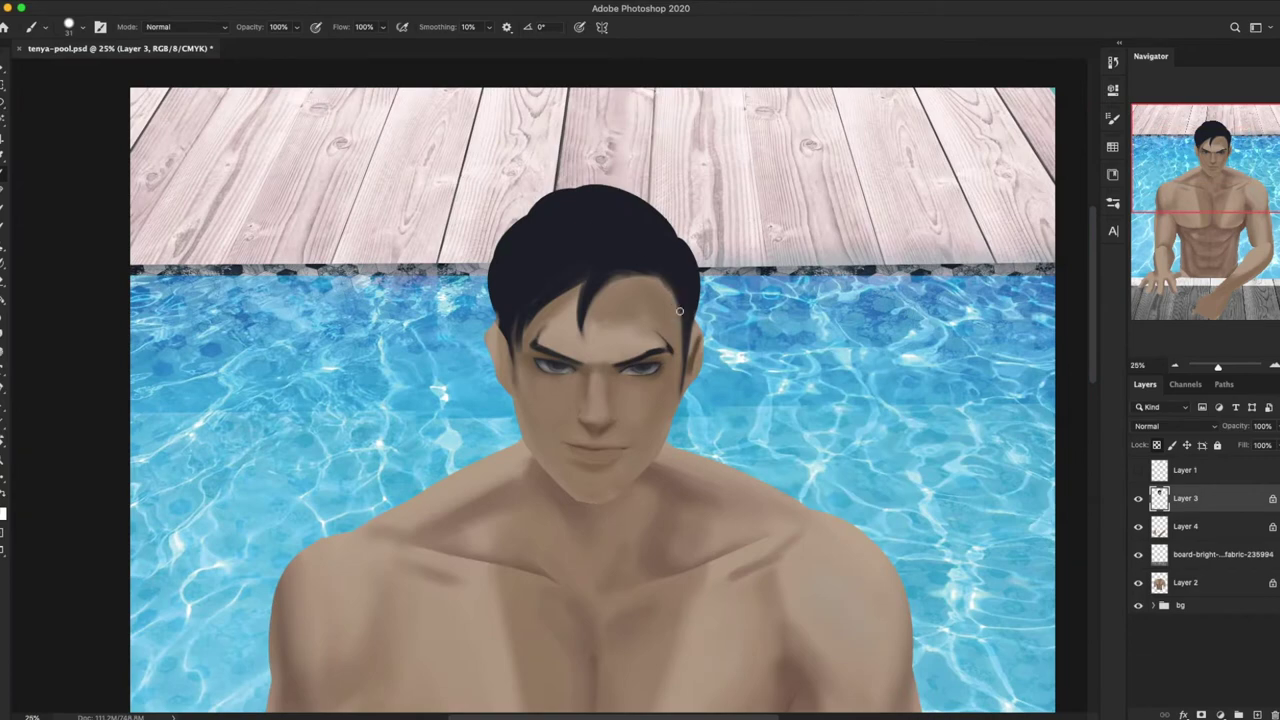
{"action": "key", "text": "ctrl+plus"}
{"action": "key", "text": "ctrl+plus"}
Step: Extend the hair down the right side and paint soft purple highlights with a size-14 brush
{"action": "left_click_drag", "start_coordinate": [770, 156], "coordinate": [805, 385]}
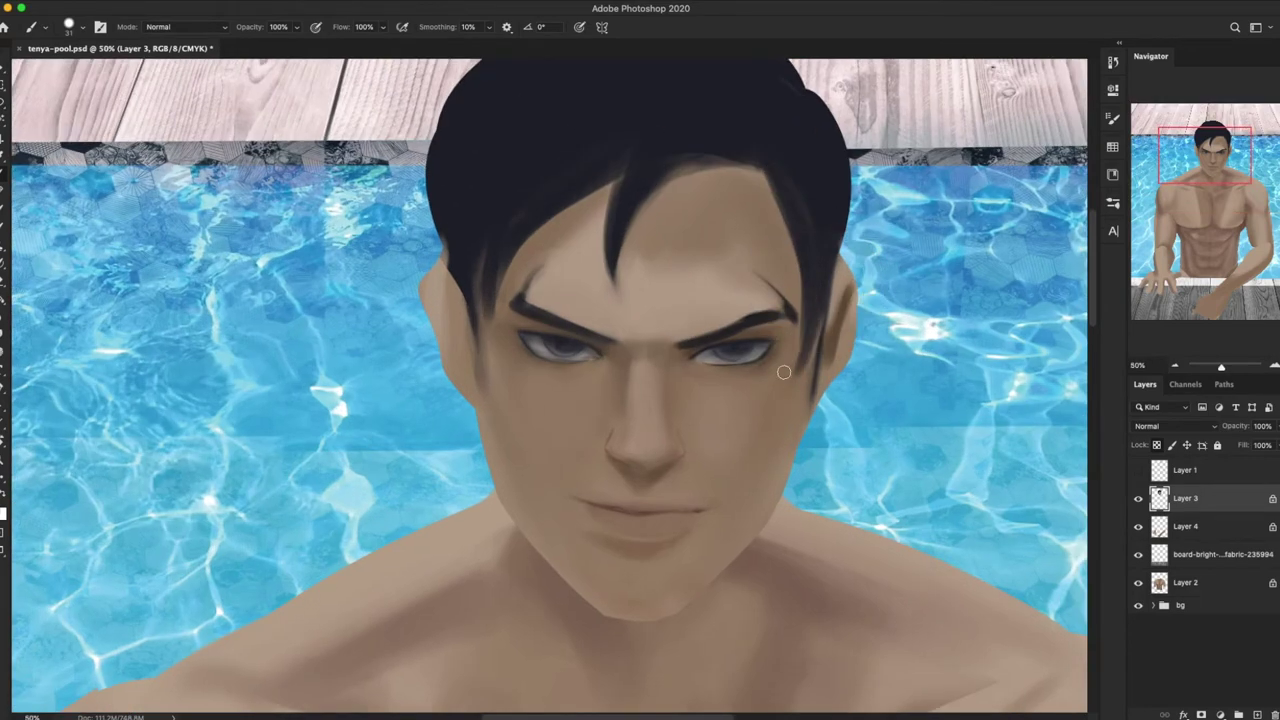
{"action": "left_click_drag", "start_coordinate": [790, 275], "coordinate": [864, 375]}
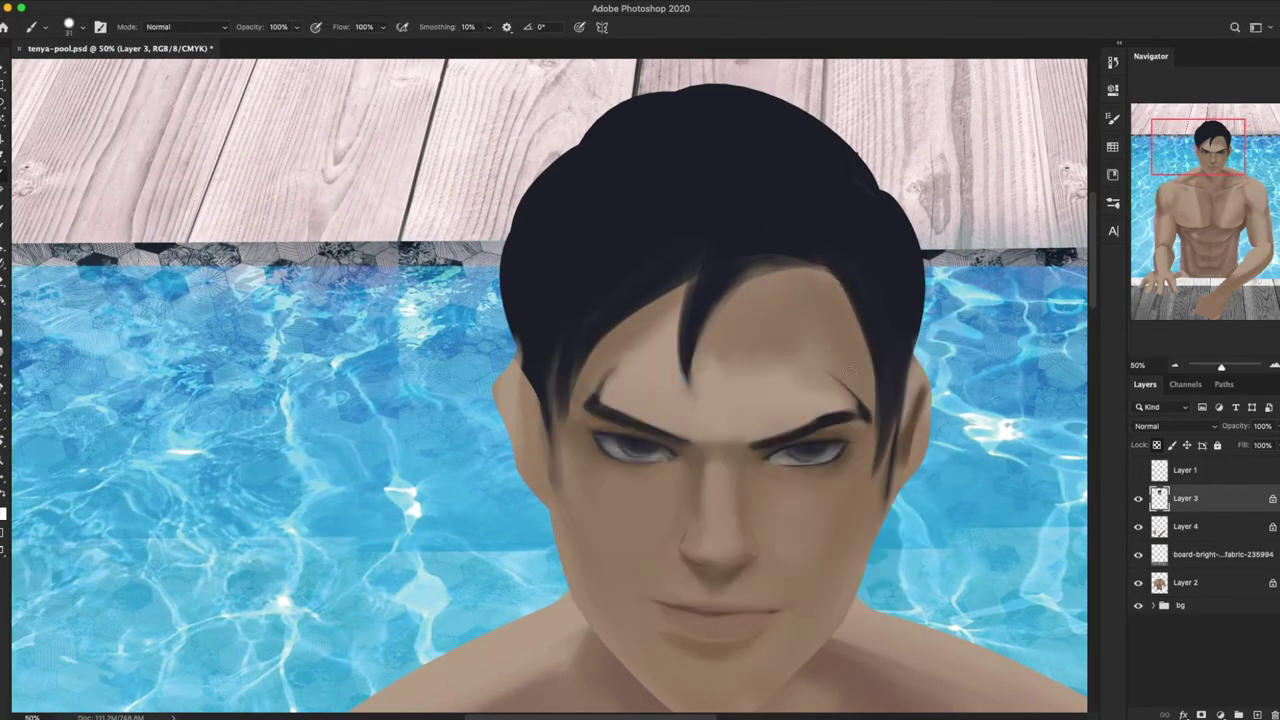
{"action": "left_click_drag", "start_coordinate": [650, 115], "coordinate": [581, 317]}
{"action": "right_click", "coordinate": [888, 286]}
{"action": "left_click_drag", "start_coordinate": [720, 150], "coordinate": [823, 190]}
{"action": "scroll", "coordinate": [580, 343], "scroll_direction": "down", "scroll_amount": 5}
{"action": "right_click", "coordinate": [855, 330]}
{"action": "double_click", "coordinate": [929, 449]}
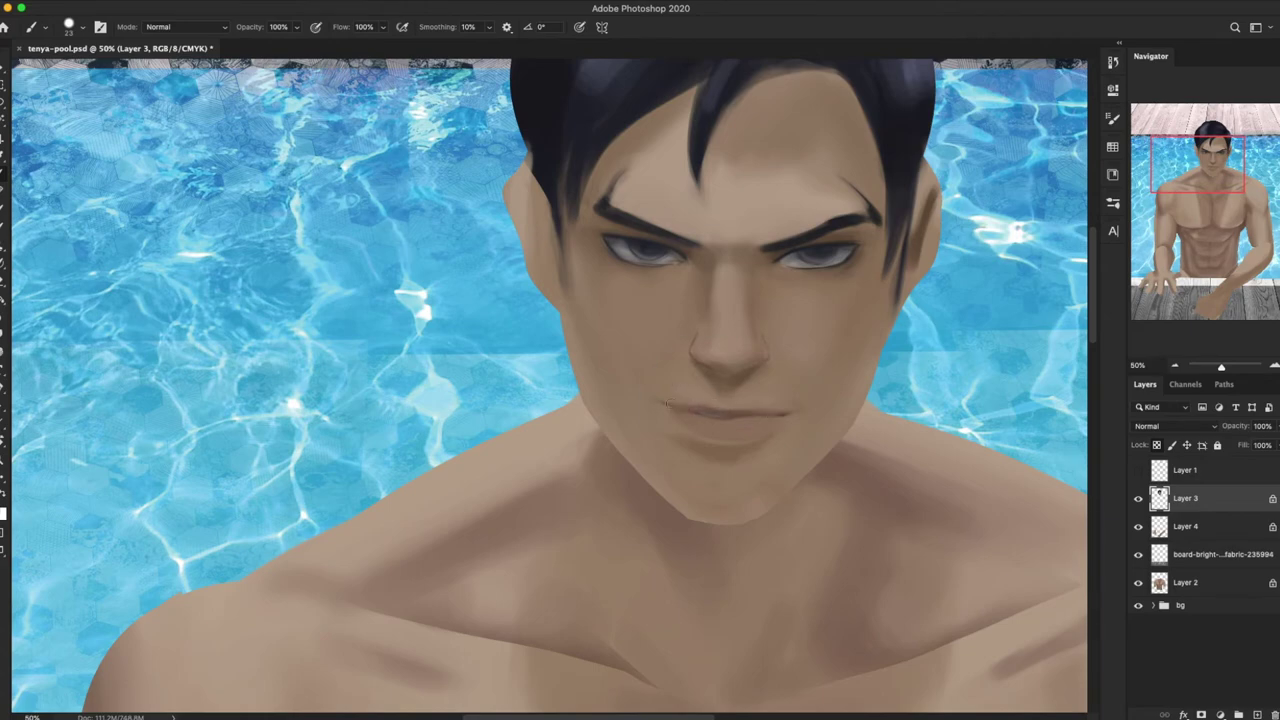
{"action": "left_click", "coordinate": [1176, 365]}
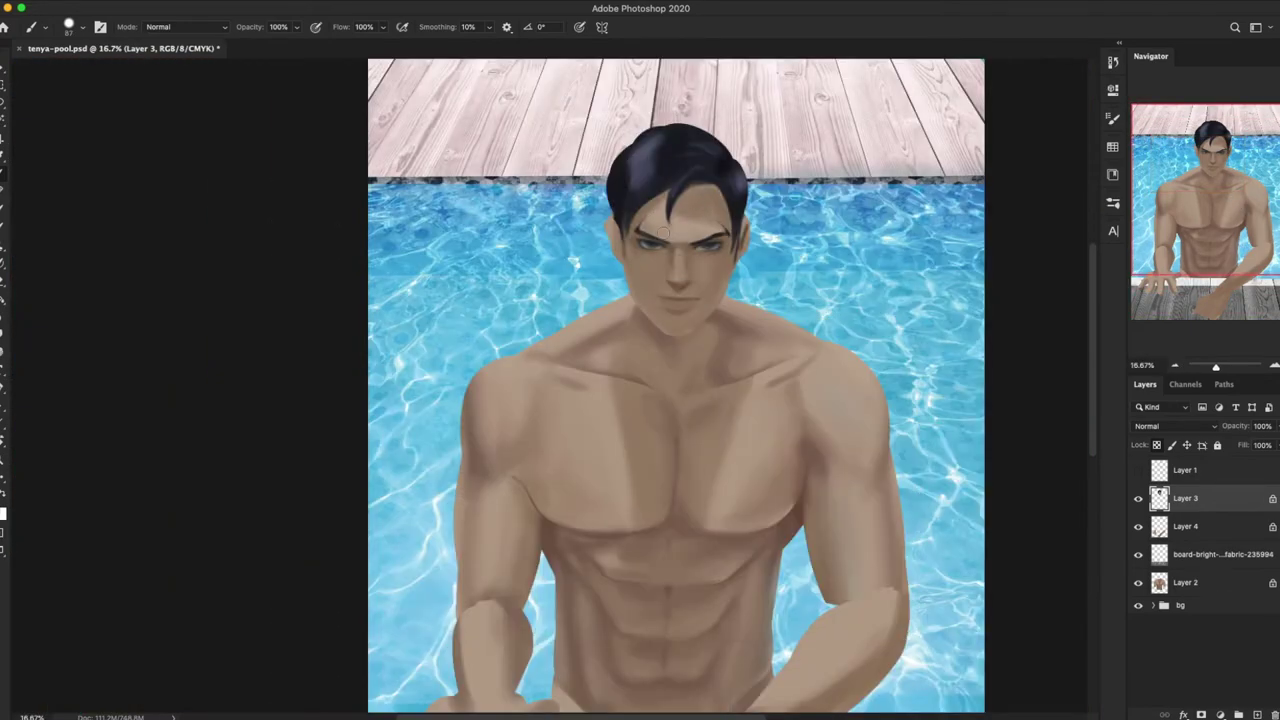
Step: Make Layer 2 active and apply Liquify to reshape the torso
{"action": "key", "text": "ctrl+plus"}
{"action": "key", "text": "ctrl+minus"}
{"action": "key", "text": "ctrl+minus"}
{"action": "key", "text": "ctrl+plus"}
{"action": "key", "text": "ctrl+plus"}
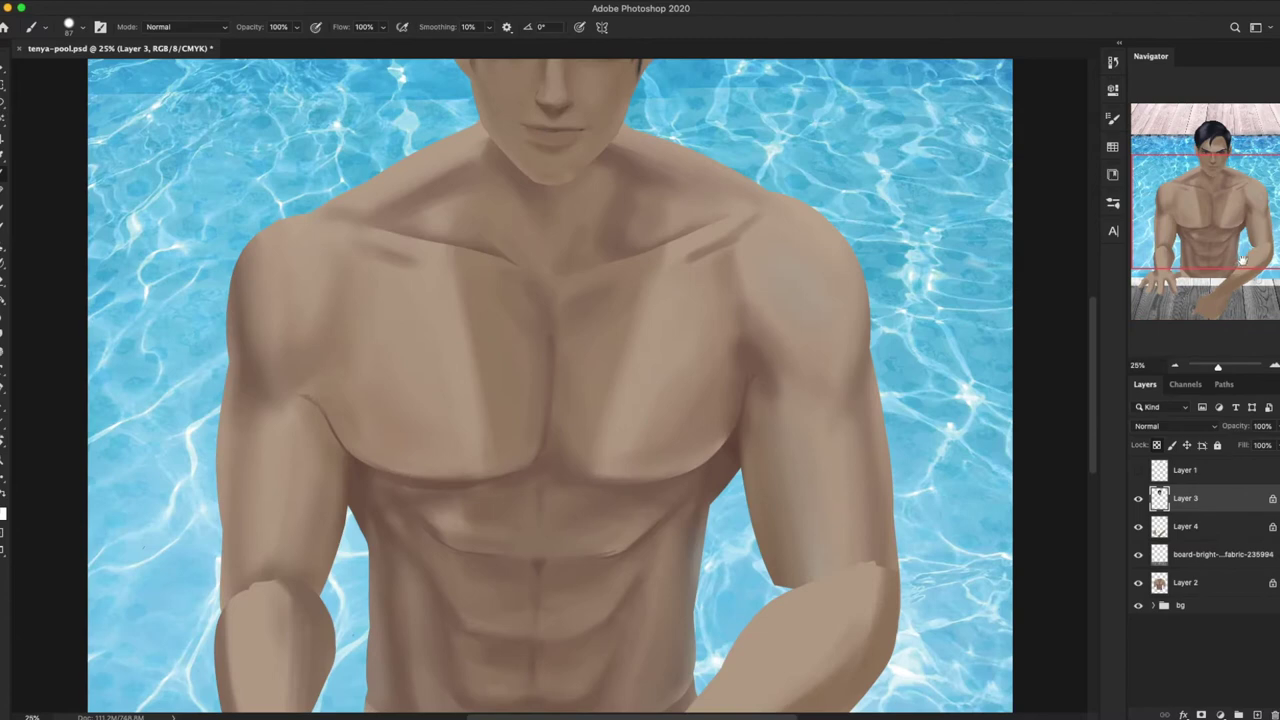
{"action": "left_click", "coordinate": [1185, 582]}
{"action": "left_click", "coordinate": [339, 103]}
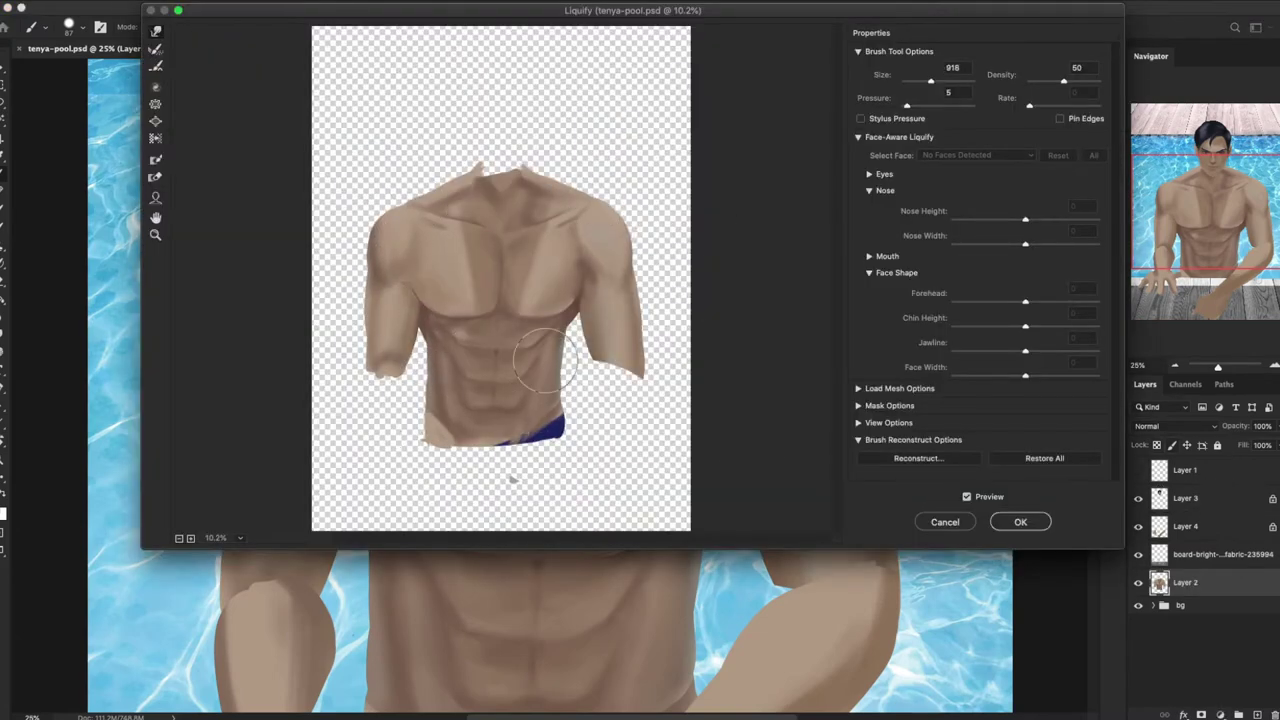
{"action": "left_click", "coordinate": [1020, 522]}
Step: Frame the torso and resize the brush for painting the abs
{"action": "key", "text": "ctrl+minus"}
{"action": "key", "text": "ctrl+plus"}
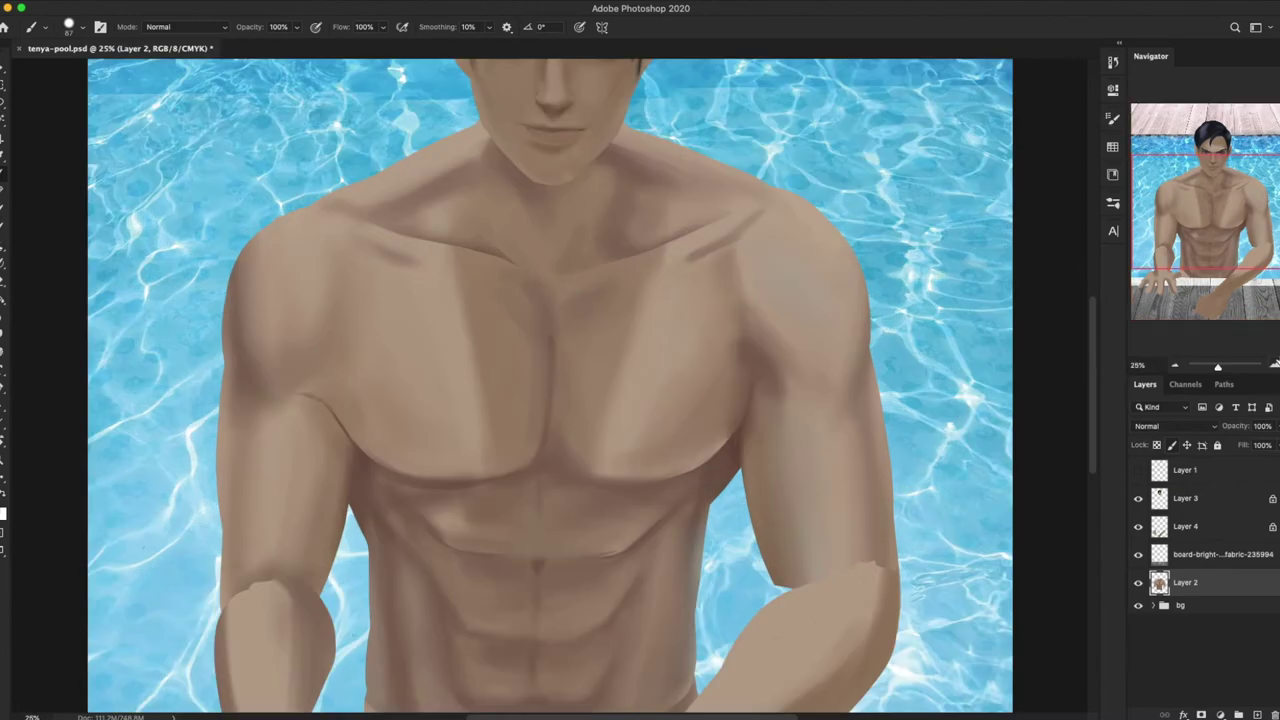
{"action": "scroll", "coordinate": [705, 288], "scroll_direction": "down", "scroll_amount": 5}
{"action": "right_click", "coordinate": [580, 405]}
{"action": "key", "text": "Escape"}
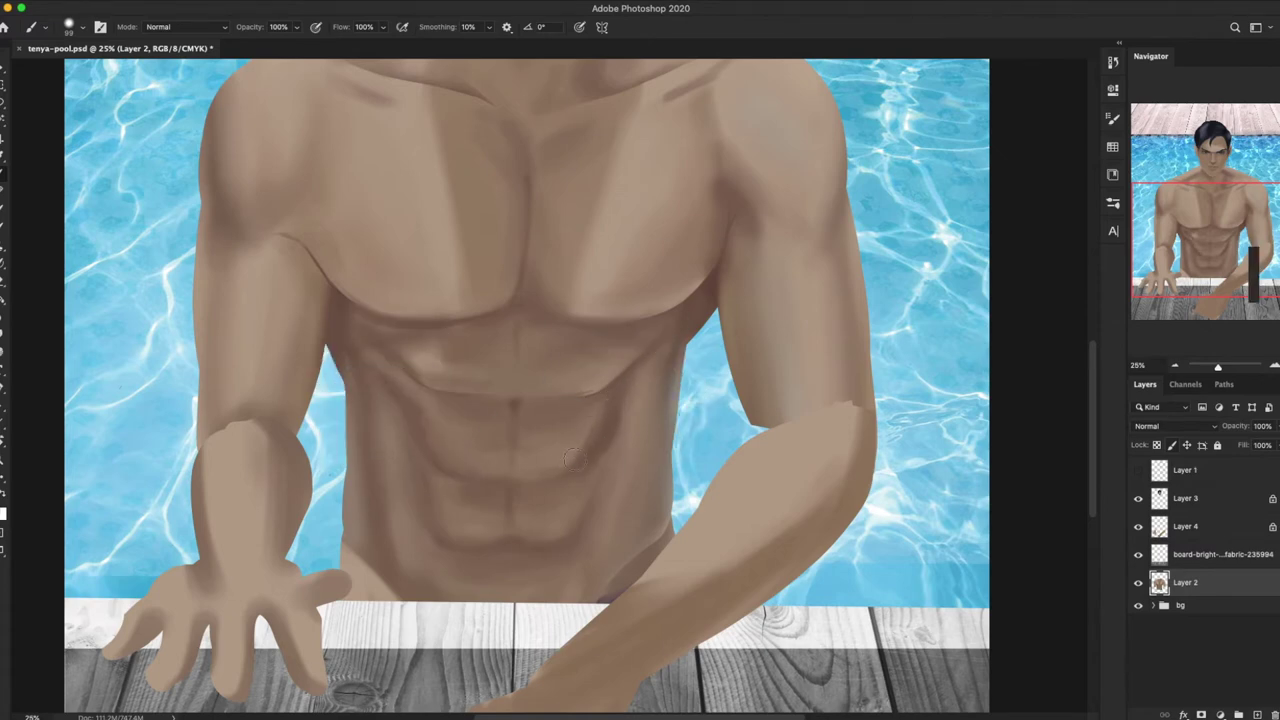
{"action": "left_click_drag", "start_coordinate": [573, 460], "coordinate": [537, 352]}
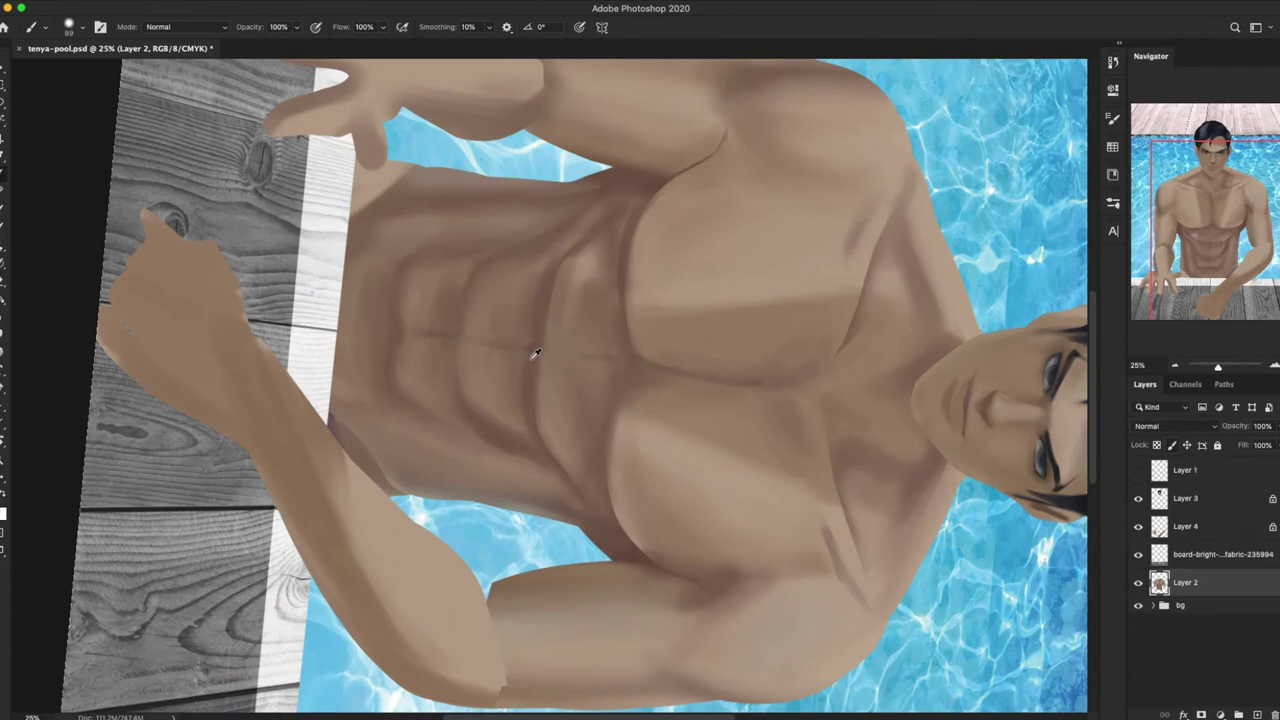
{"action": "key", "text": "Escape"}
{"action": "right_click", "coordinate": [532, 372]}
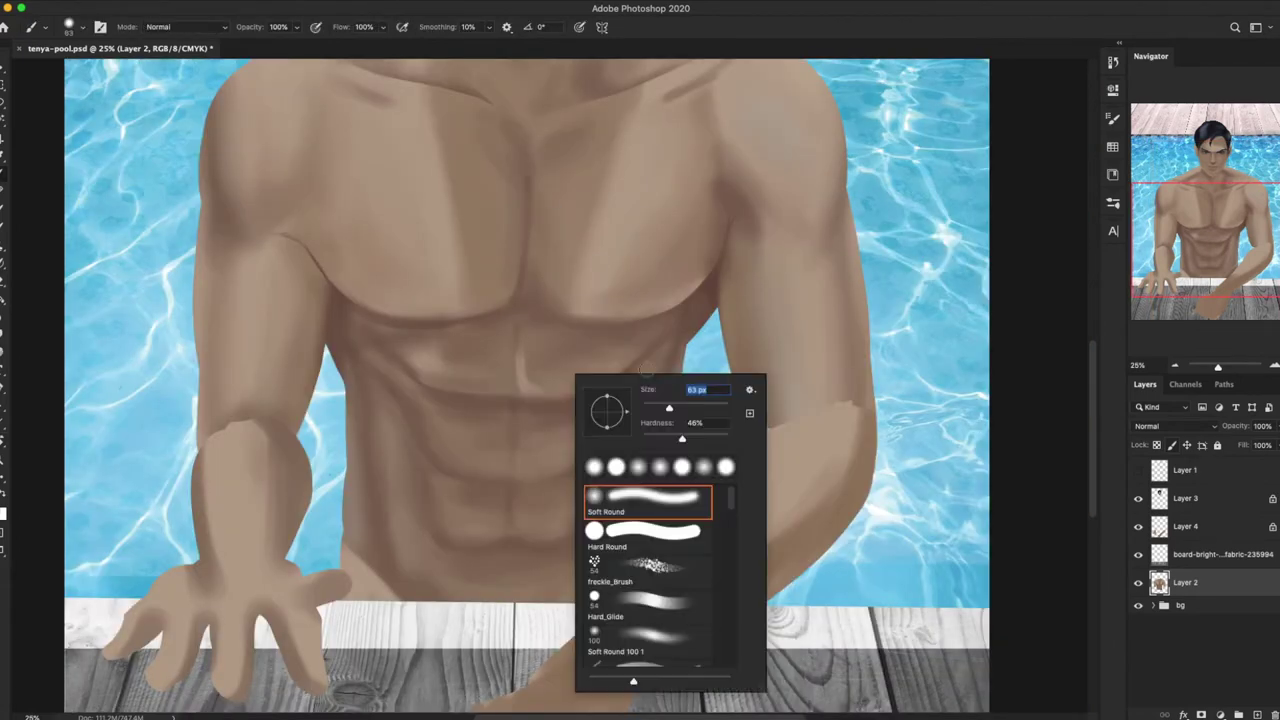
{"action": "key", "text": "Escape"}
Step: Rotate the view and sample skin tones from the abs for deeper shading
{"action": "left_click_drag", "start_coordinate": [535, 370], "coordinate": [560, 345]}
{"action": "left_click", "coordinate": [520, 357], "text": "alt"}
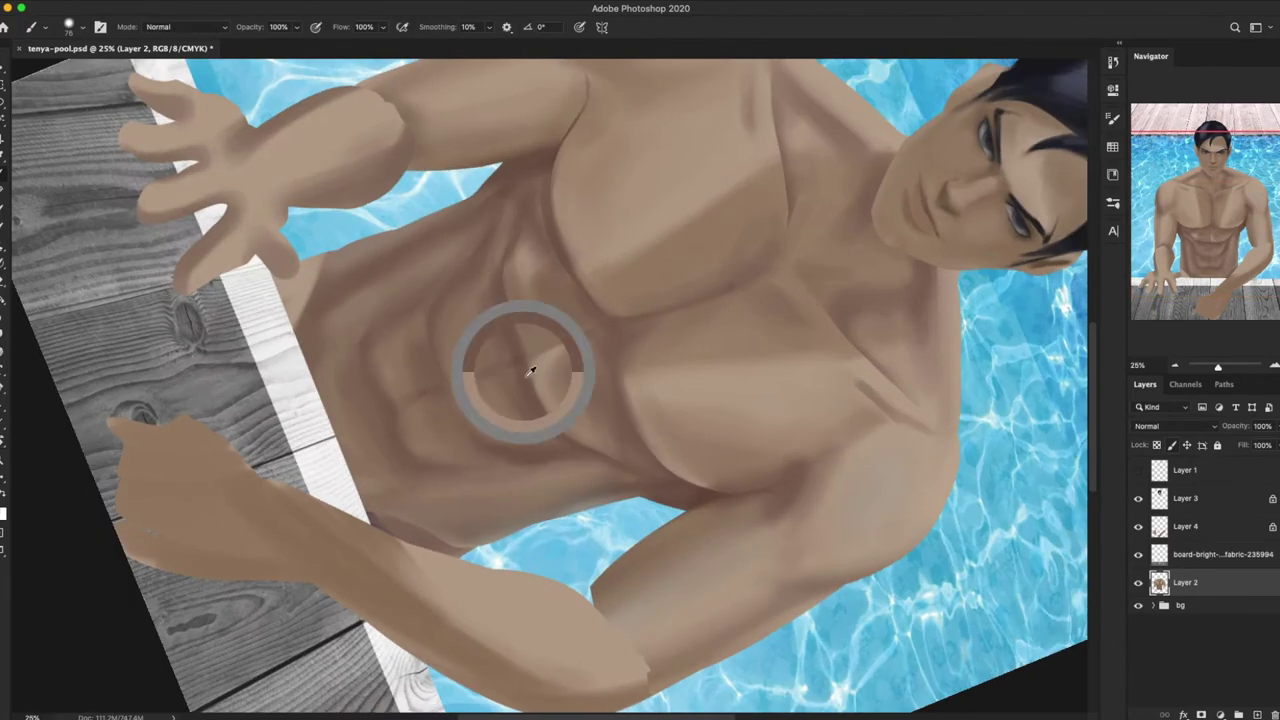
{"action": "left_click", "coordinate": [521, 261], "text": "alt"}
{"action": "right_click", "coordinate": [672, 298]}
{"action": "key", "text": "Escape"}
{"action": "right_click", "coordinate": [648, 387]}
{"action": "key", "text": "Escape"}
{"action": "key", "text": "Escape"}
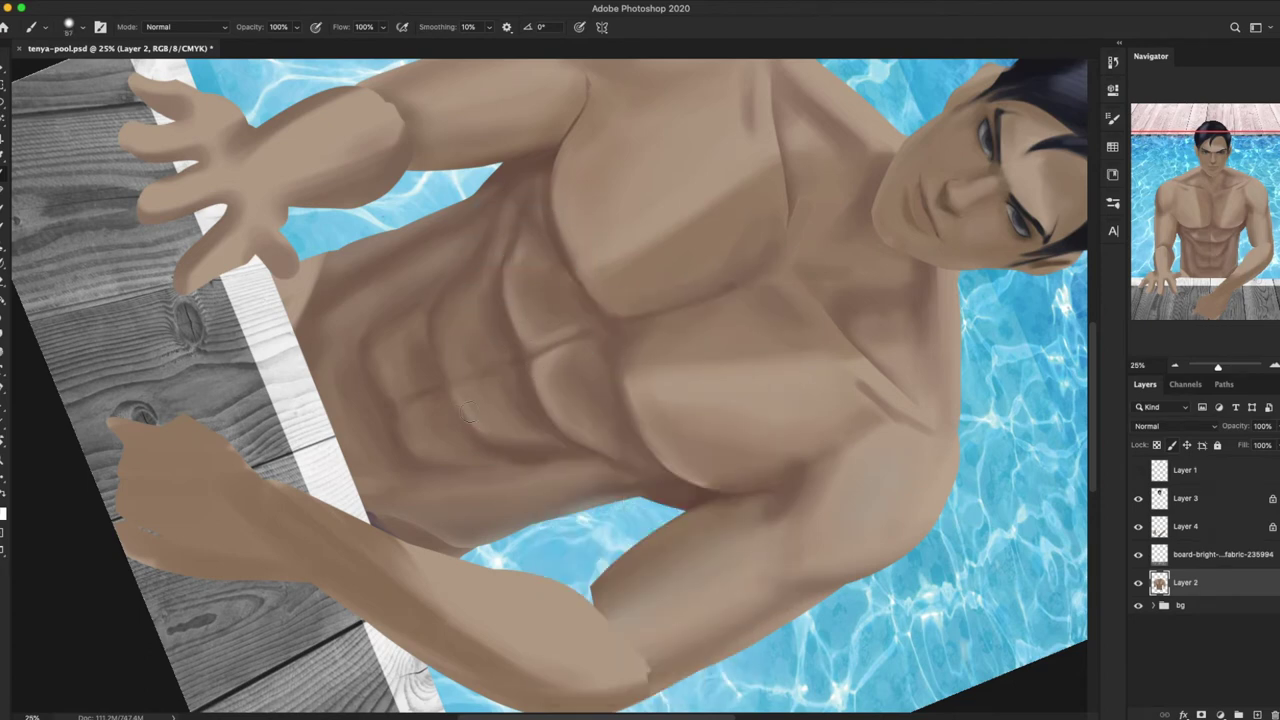
{"action": "key", "text": "Escape"}
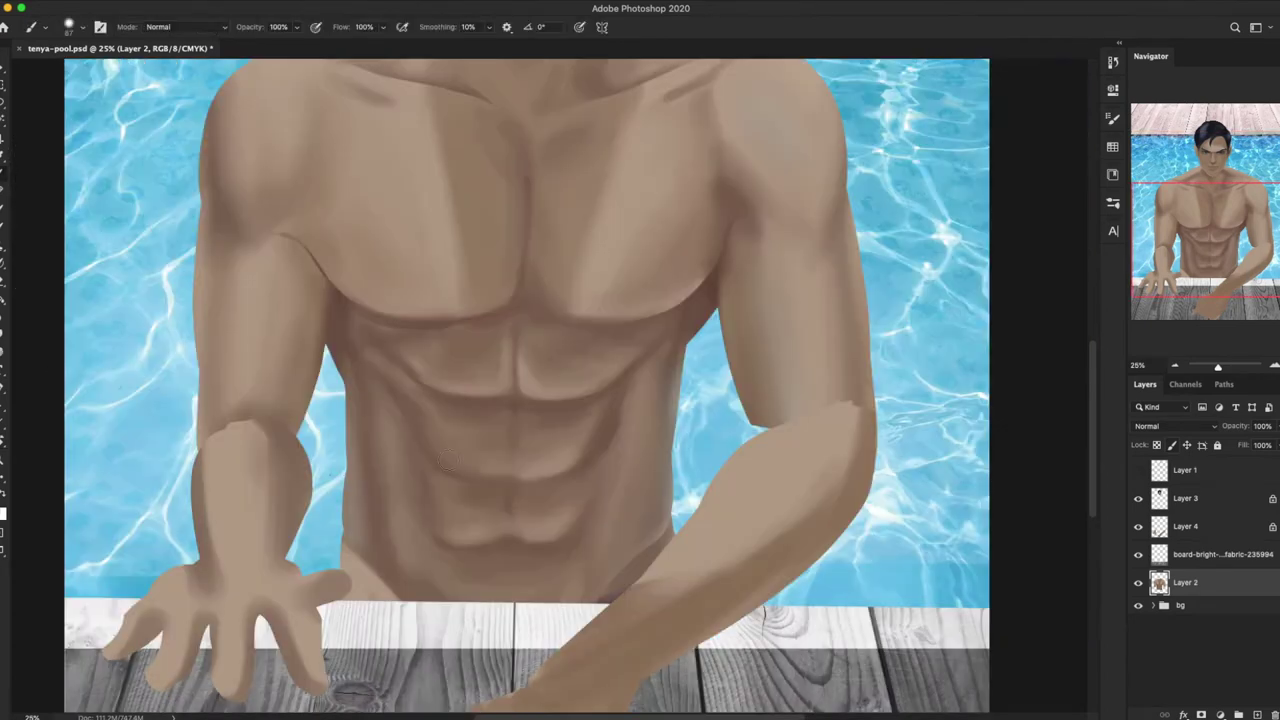
Step: Lighten the left abdominal muscles, clear the selection, and sample skin tones near hand and chest
{"action": "key", "text": "r"}
{"action": "mouse_move", "coordinate": [1218, 366]}
{"action": "left_mouse_down"}
{"action": "mouse_move", "coordinate": [1182, 357]}
{"action": "mouse_move", "coordinate": [1216, 366]}
{"action": "left_mouse_up"}
{"action": "left_click_drag", "start_coordinate": [1210, 200], "coordinate": [1216, 280]}
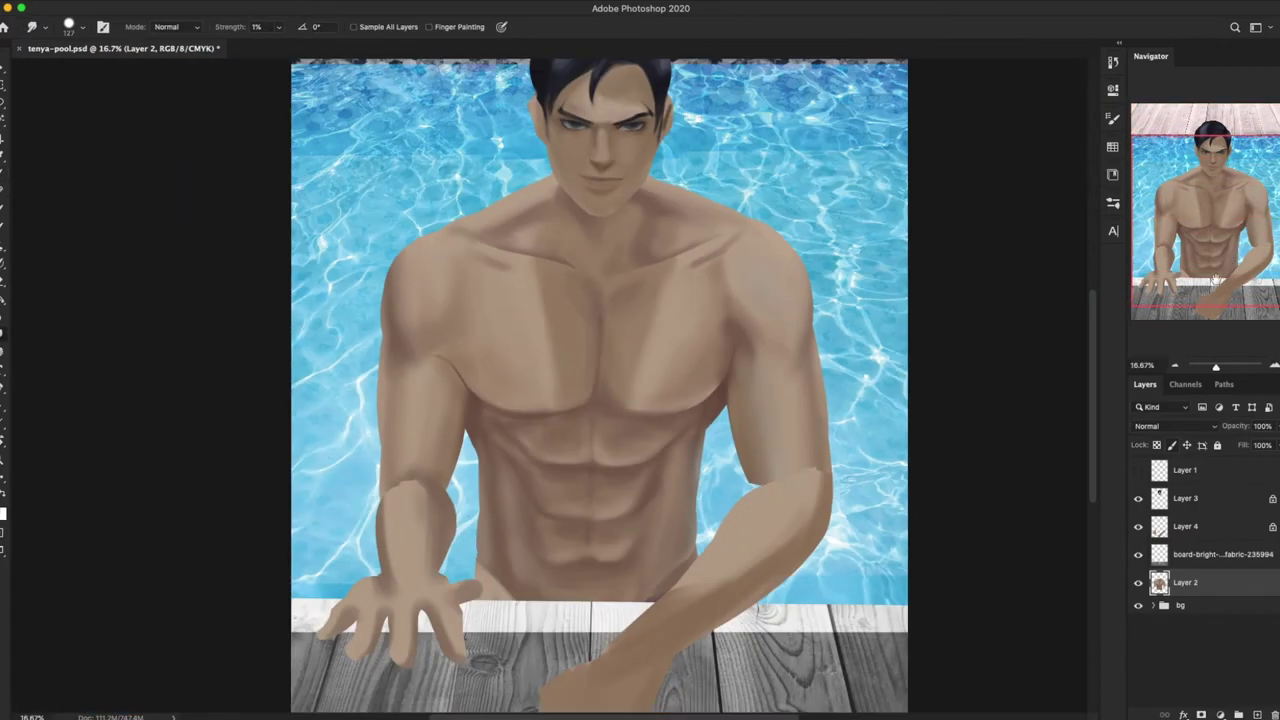
{"action": "right_click", "coordinate": [672, 446]}
{"action": "key", "text": "Escape"}
{"action": "key", "text": "b"}
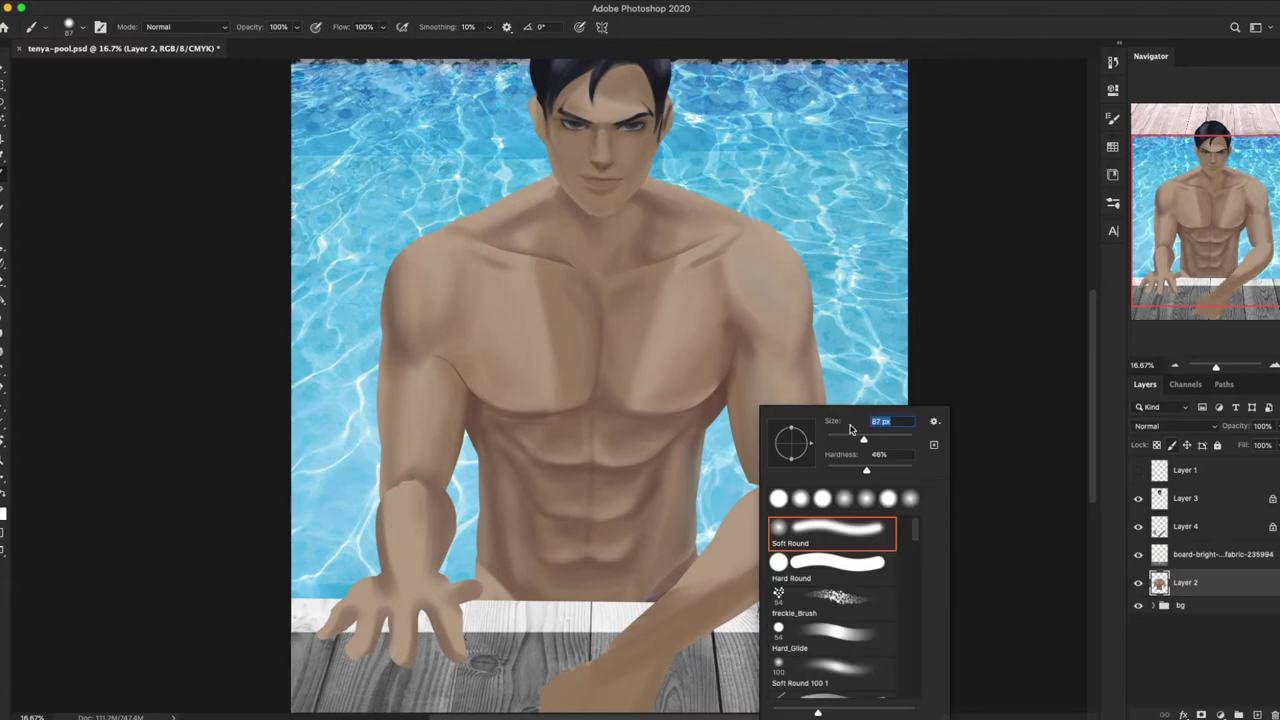
{"action": "left_click_drag", "start_coordinate": [518, 595], "coordinate": [508, 470]}
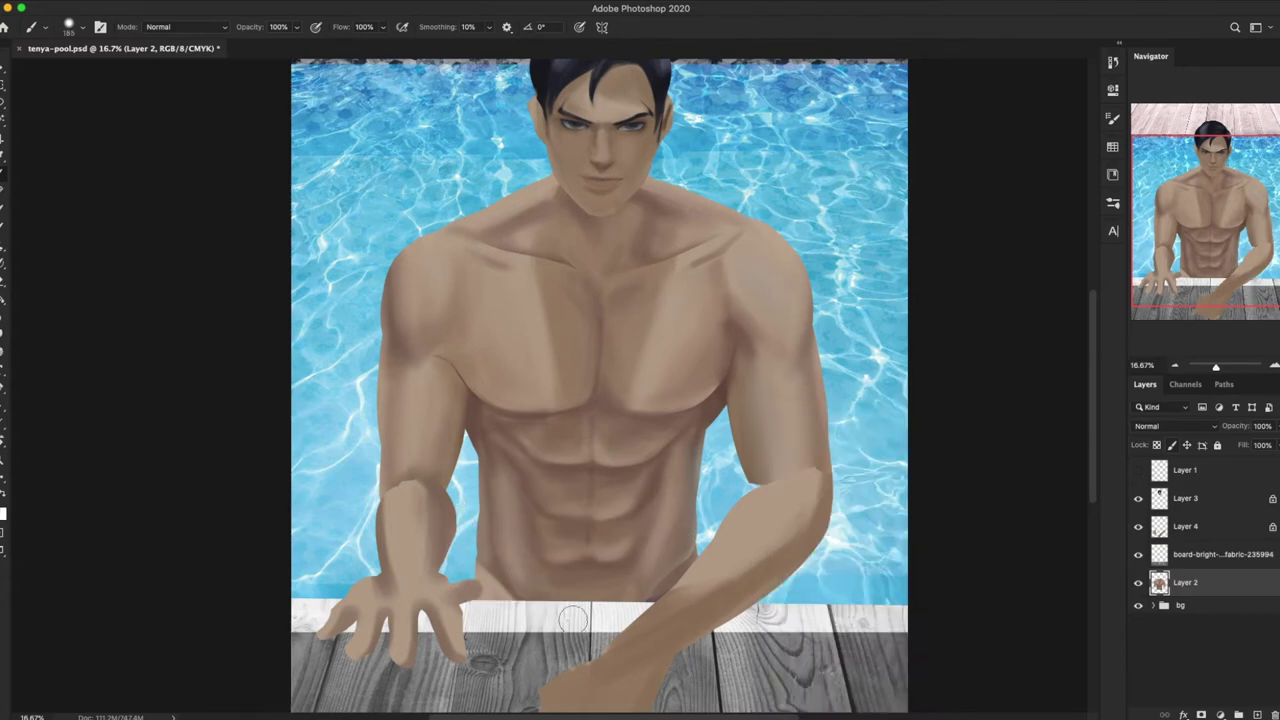
{"action": "key", "text": "ctrl+d"}
{"action": "left_click", "coordinate": [486, 571], "text": "alt"}
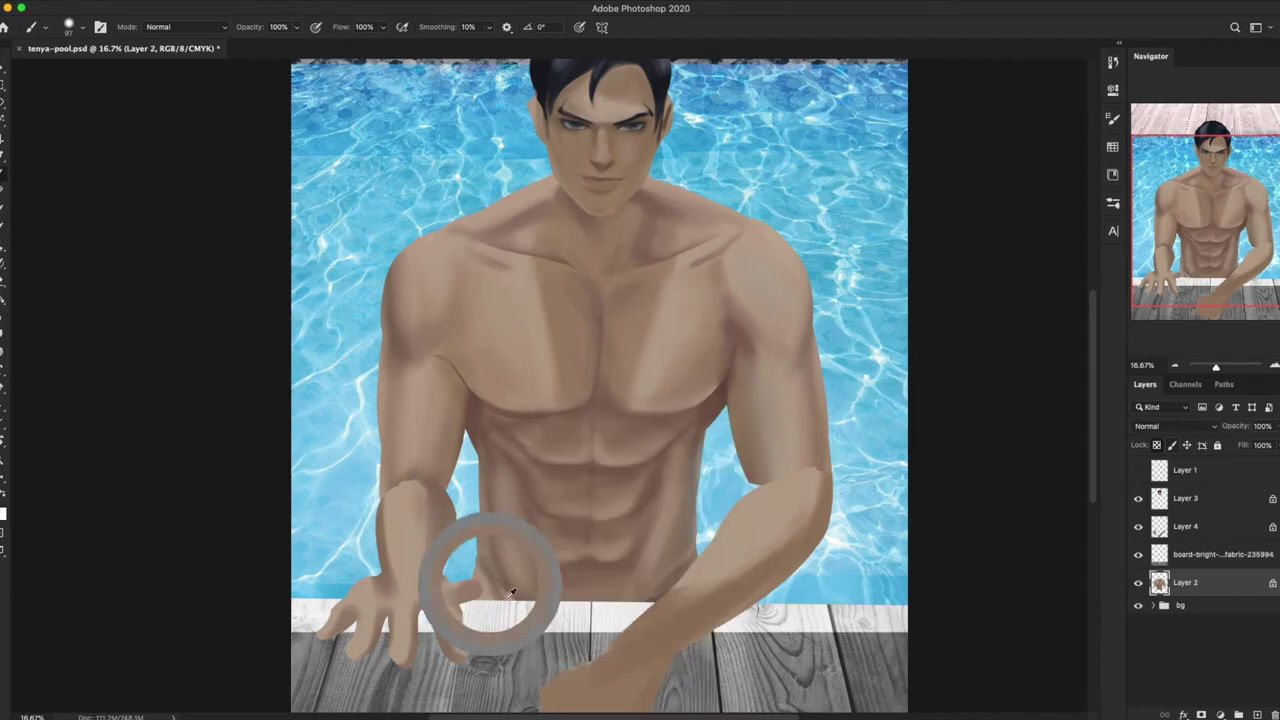
{"action": "left_click", "coordinate": [715, 395], "text": "alt"}
{"action": "scroll", "coordinate": [715, 395], "scroll_direction": "up", "scroll_amount": 5}
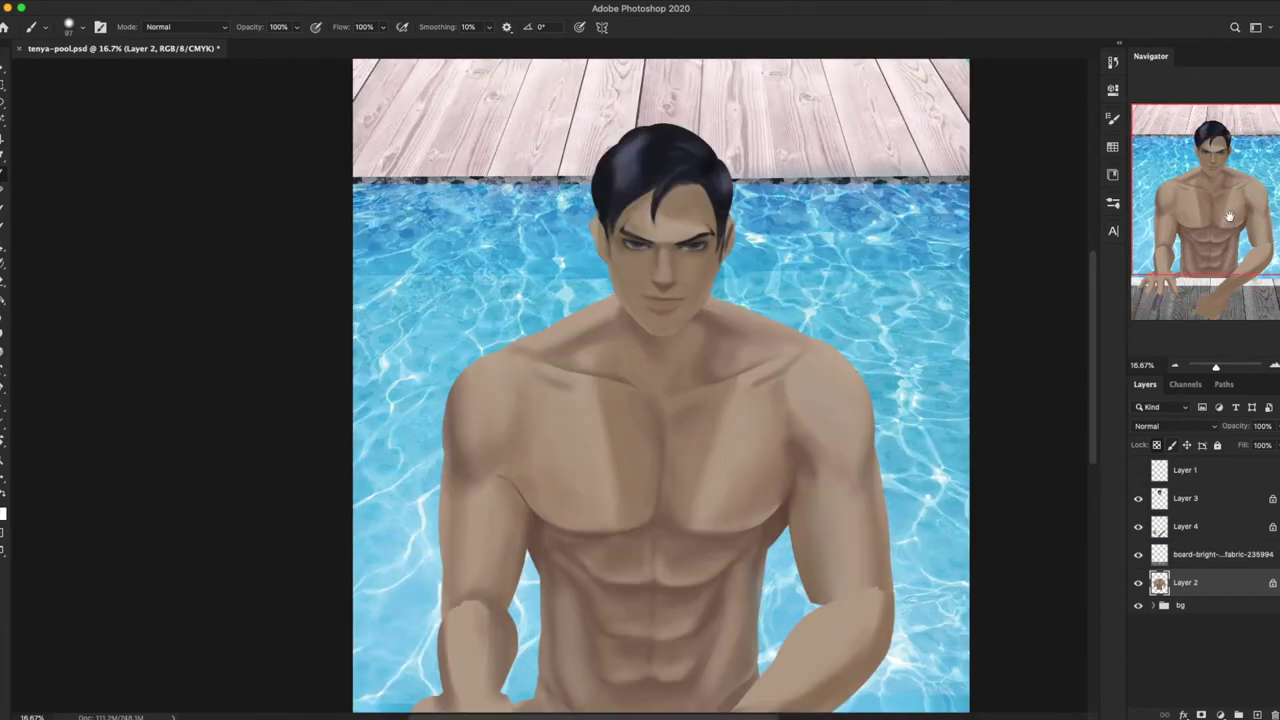
Step: Free Transform the head on Layer 3 into a better position
{"action": "left_click", "coordinate": [1185, 498]}
{"action": "key", "text": "ctrl+t"}
{"action": "left_click_drag", "start_coordinate": [690, 260], "coordinate": [727, 408]}
{"action": "key", "text": "Return"}
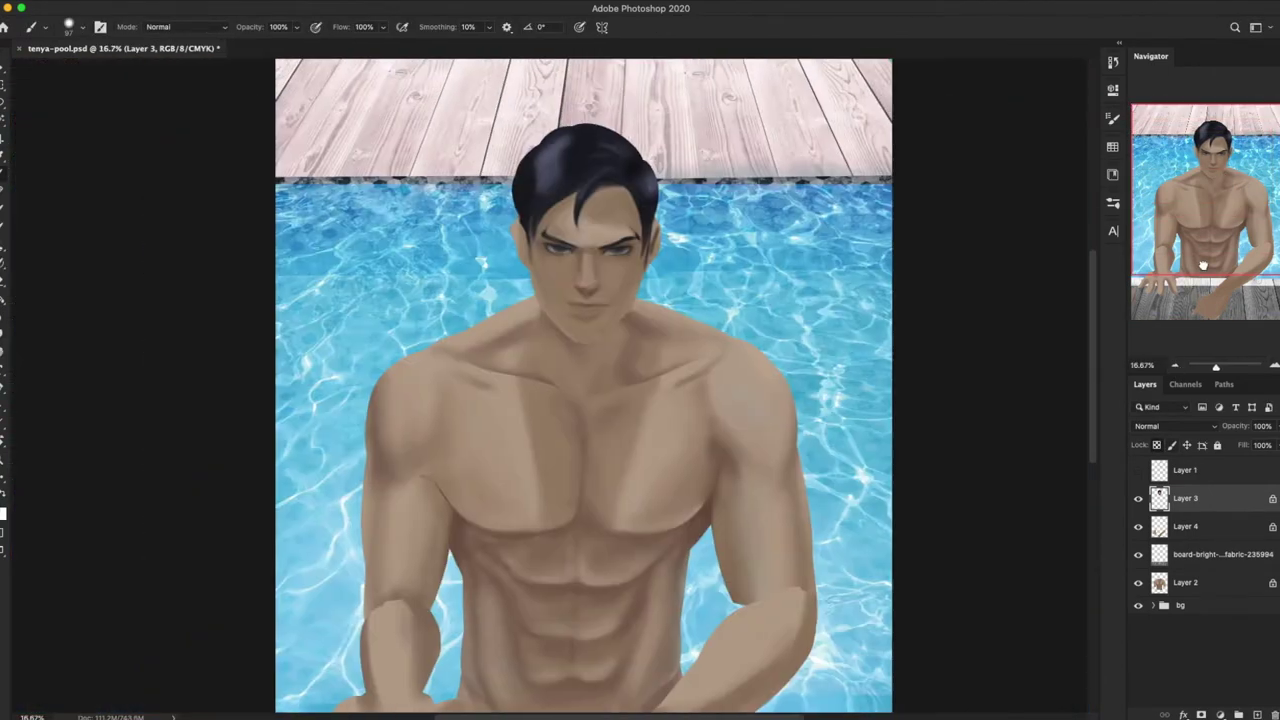
Step: Set a 220 brush and apply Liquify again to the torso on Layer 2
{"action": "left_click_drag", "start_coordinate": [1203, 265], "coordinate": [1203, 292]}
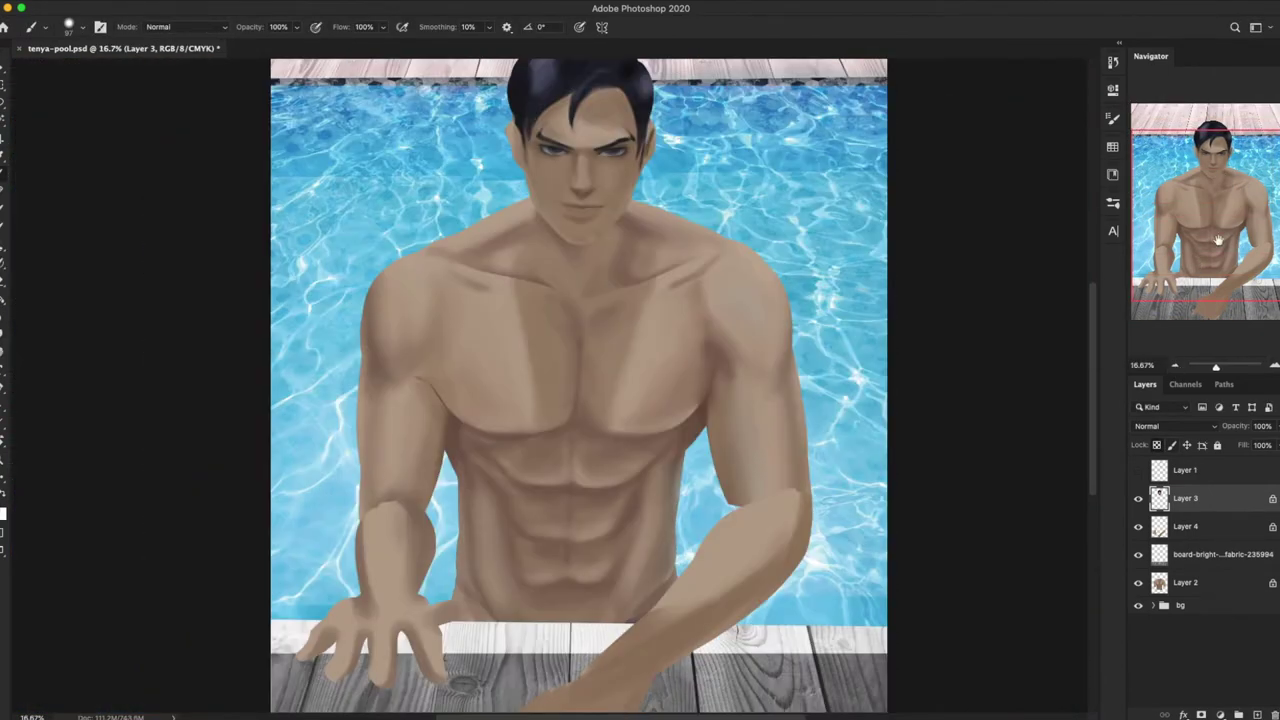
{"action": "left_click", "coordinate": [480, 280], "text": "ctrl"}
{"action": "right_click", "coordinate": [720, 254]}
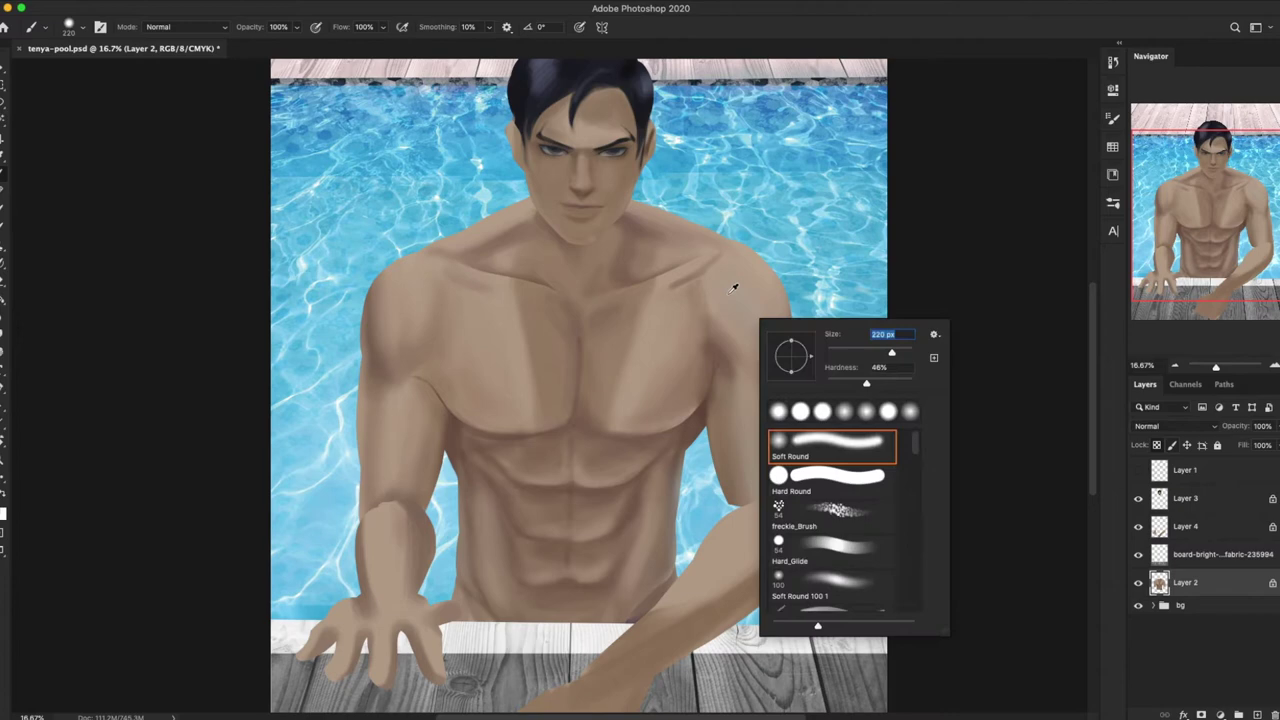
{"action": "left_click", "coordinate": [735, 287]}
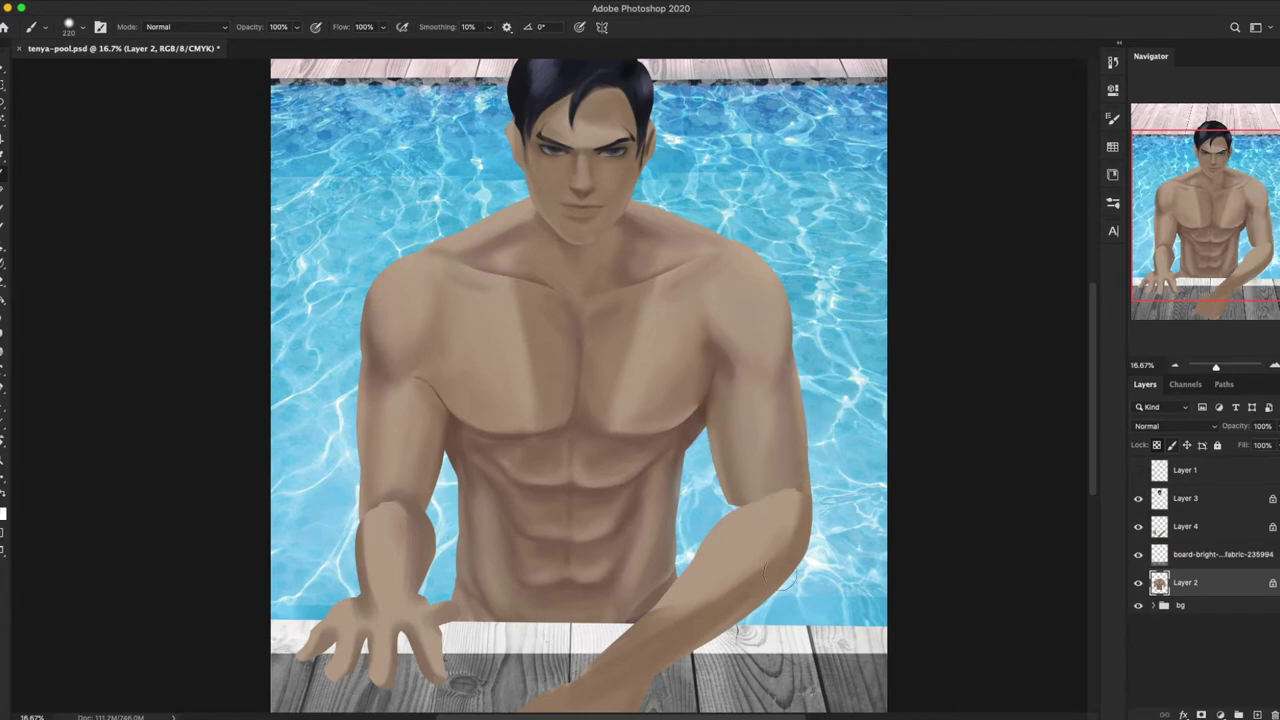
{"action": "key", "text": "ctrl+minus"}
{"action": "left_click", "coordinate": [369, 106]}
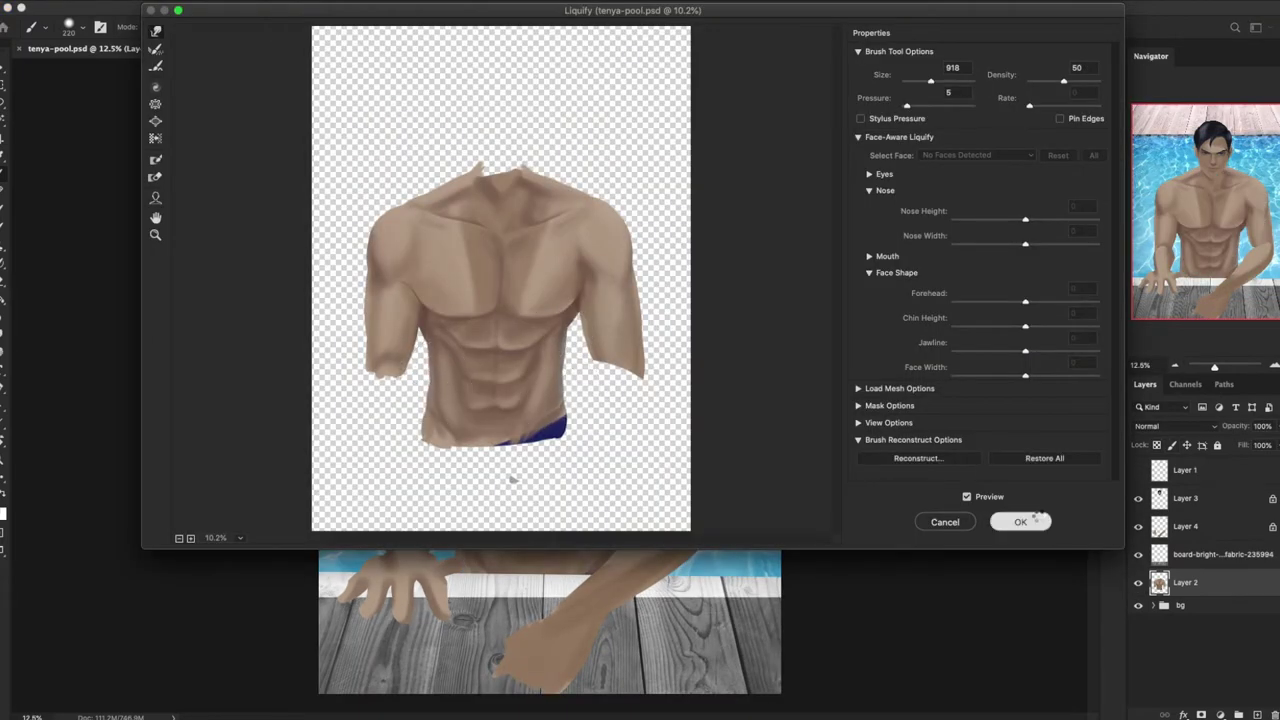
{"action": "left_click", "coordinate": [1020, 521]}
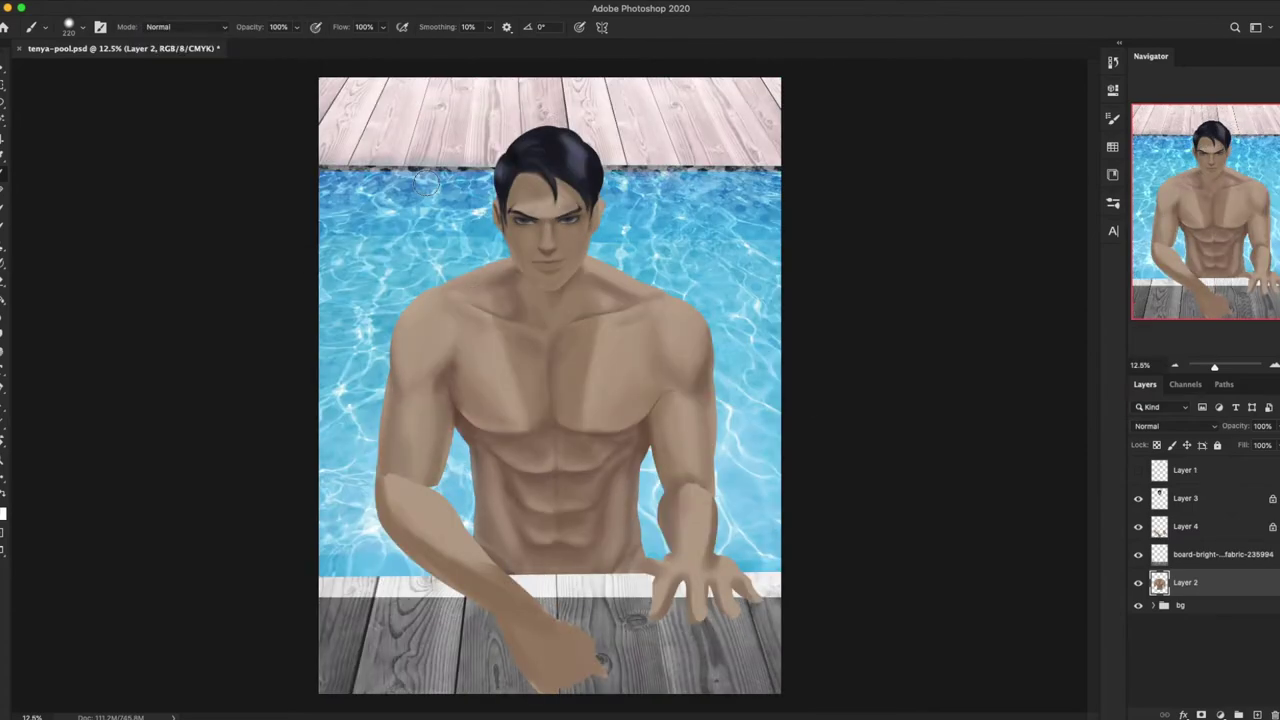
{"action": "key", "text": "ctrl+plus"}
{"action": "key", "text": "ctrl+plus"}
{"action": "key", "text": "ctrl+plus"}
{"action": "left_click_drag", "start_coordinate": [1227, 235], "coordinate": [1224, 204]}
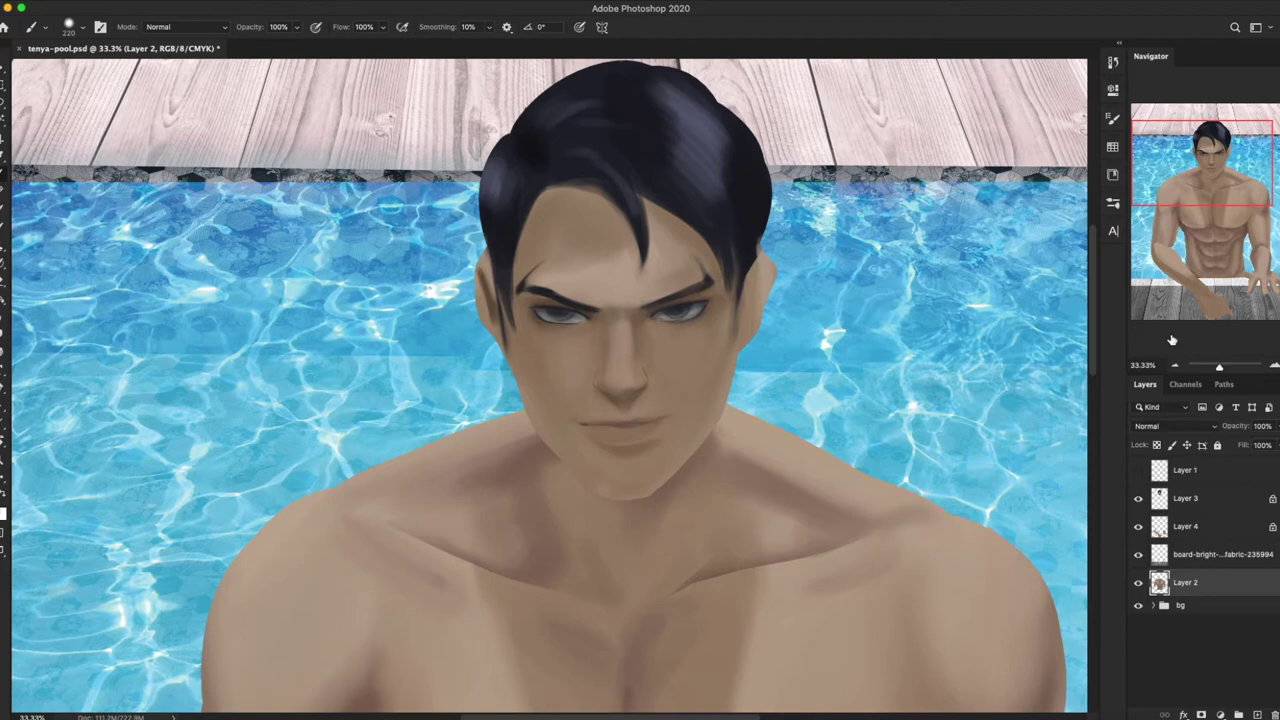
Step: Pick a new colour and lighten the pectoral's lower edge inside the selection
{"action": "left_click_drag", "start_coordinate": [1205, 165], "coordinate": [1205, 235]}
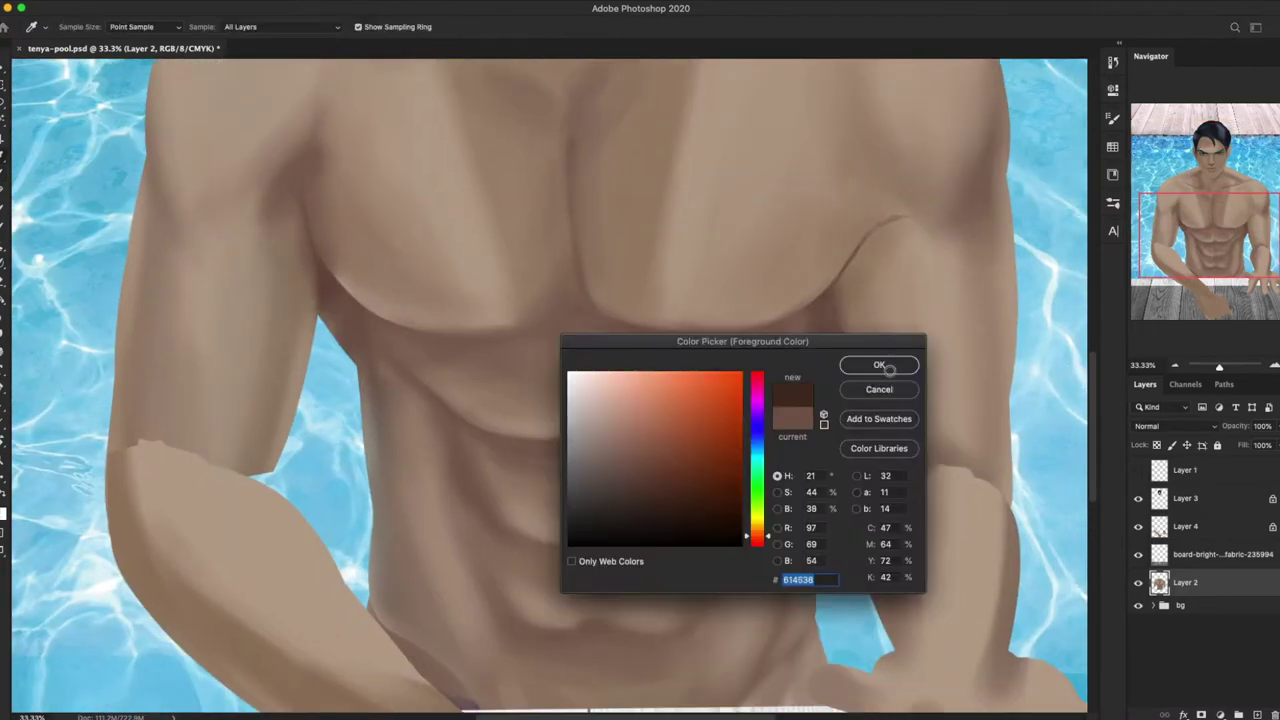
{"action": "key", "text": "r"}
{"action": "mouse_move", "coordinate": [664, 477]}
{"action": "left_mouse_down"}
{"action": "mouse_move", "coordinate": [634, 505]}
{"action": "mouse_move", "coordinate": [680, 149]}
{"action": "mouse_move", "coordinate": [602, 335]}
{"action": "mouse_move", "coordinate": [697, 378]}
{"action": "left_mouse_up"}
{"action": "key", "text": "b"}
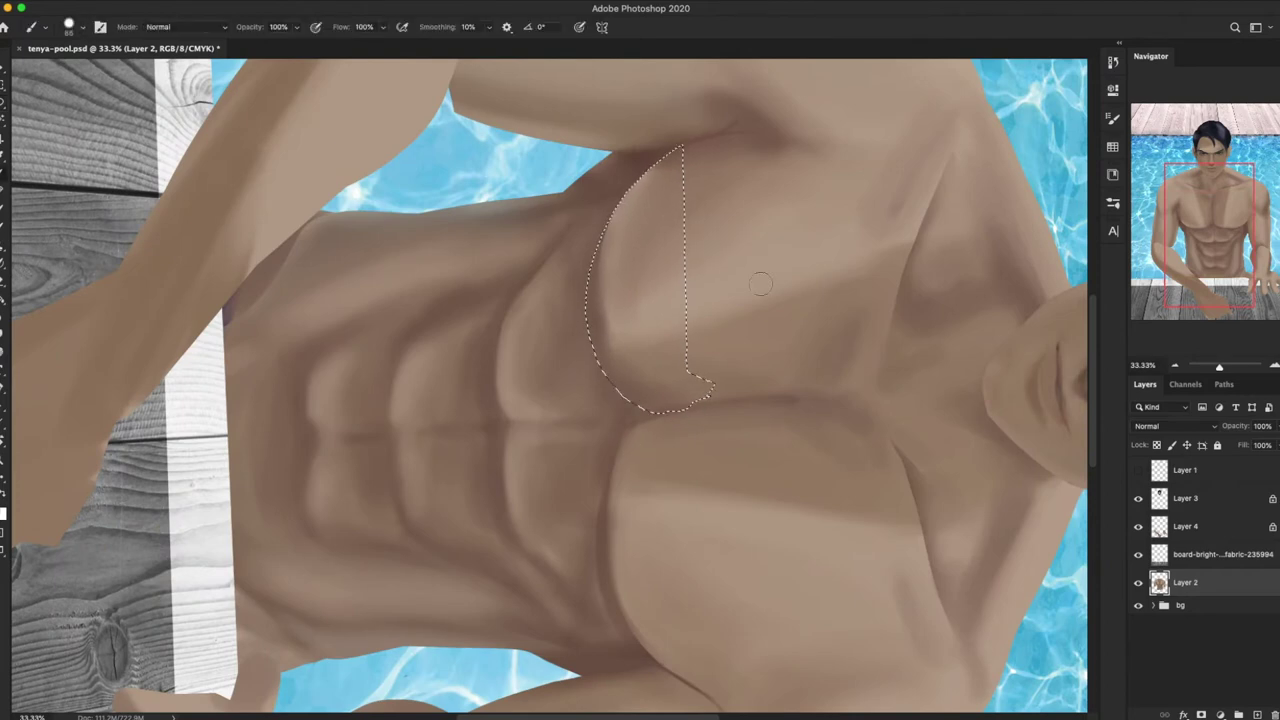
{"action": "left_click", "coordinate": [4, 512]}
{"action": "left_click", "coordinate": [894, 366]}
{"action": "left_click_drag", "start_coordinate": [598, 262], "coordinate": [586, 443]}
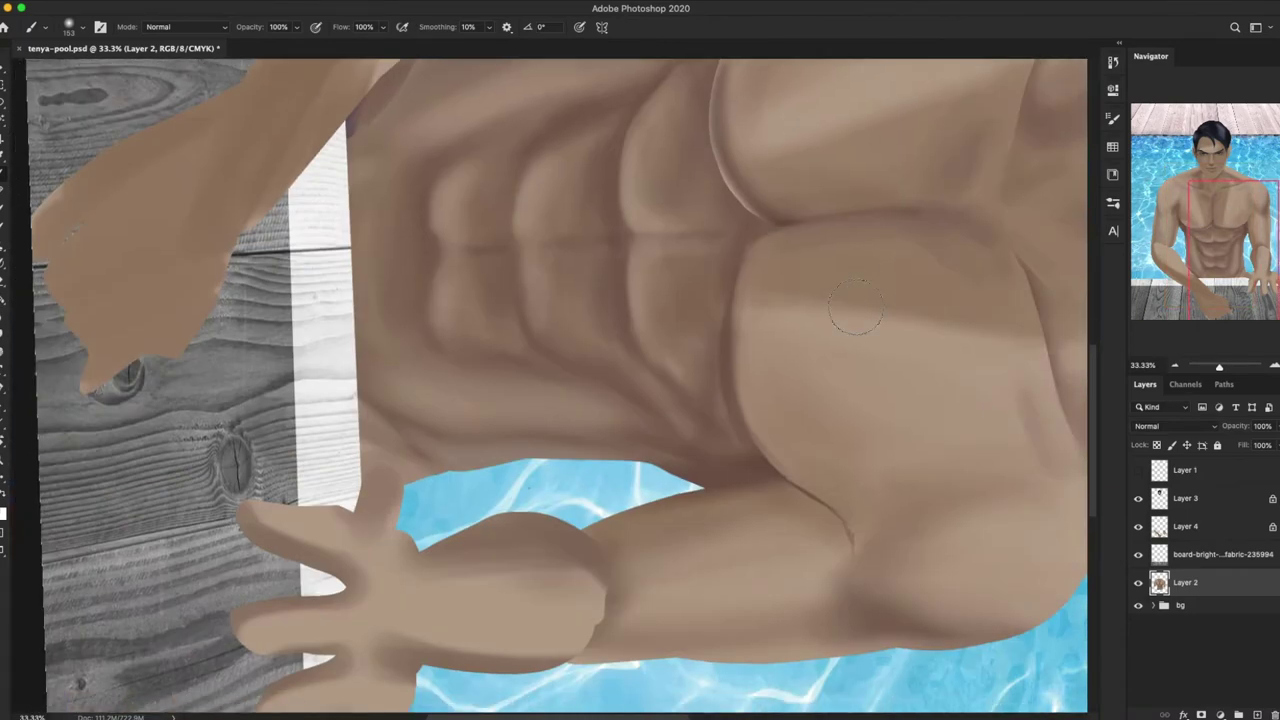
{"action": "mouse_move", "coordinate": [700, 400]}
{"action": "left_mouse_down"}
{"action": "mouse_move", "coordinate": [793, 390]}
{"action": "mouse_move", "coordinate": [887, 647]}
{"action": "left_mouse_up"}
Step: Lock transparent pixels on Layer 2 and make the brush slightly larger
{"action": "right_click", "coordinate": [642, 406]}
{"action": "left_click", "coordinate": [709, 531]}
{"action": "left_click", "coordinate": [1157, 444]}
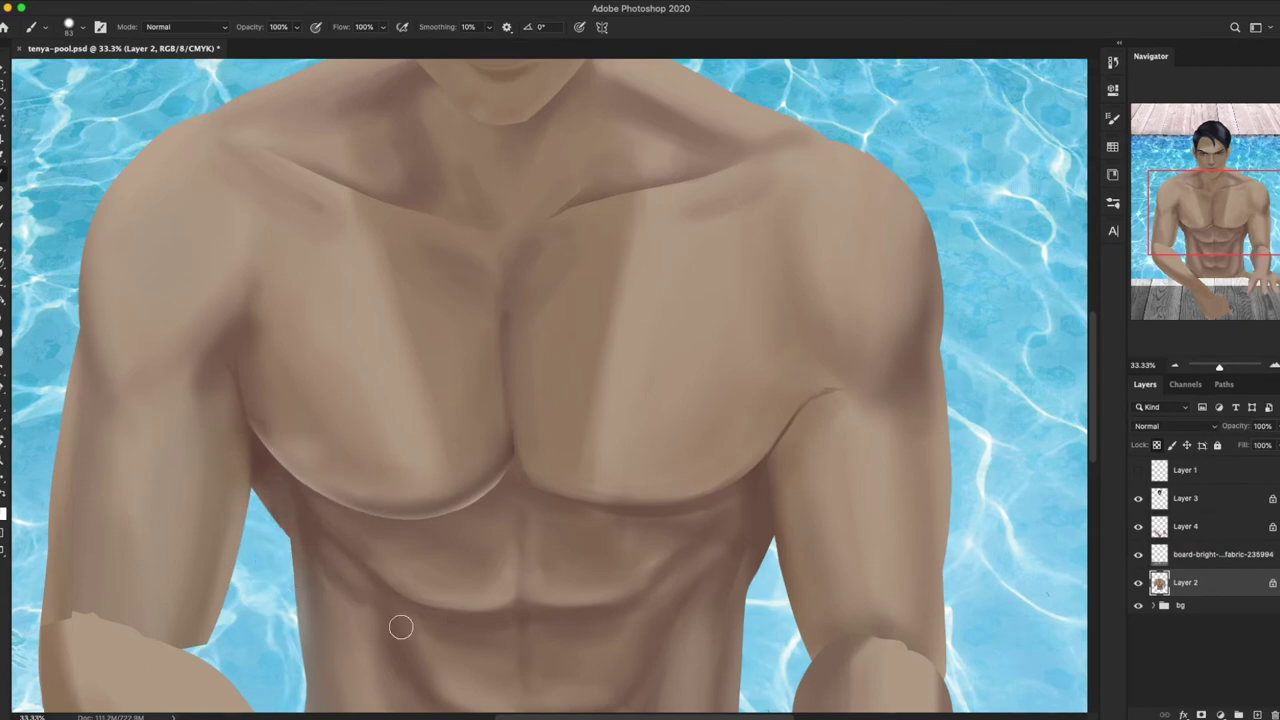
{"action": "scroll", "coordinate": [309, 540], "scroll_direction": "down", "scroll_amount": 4}
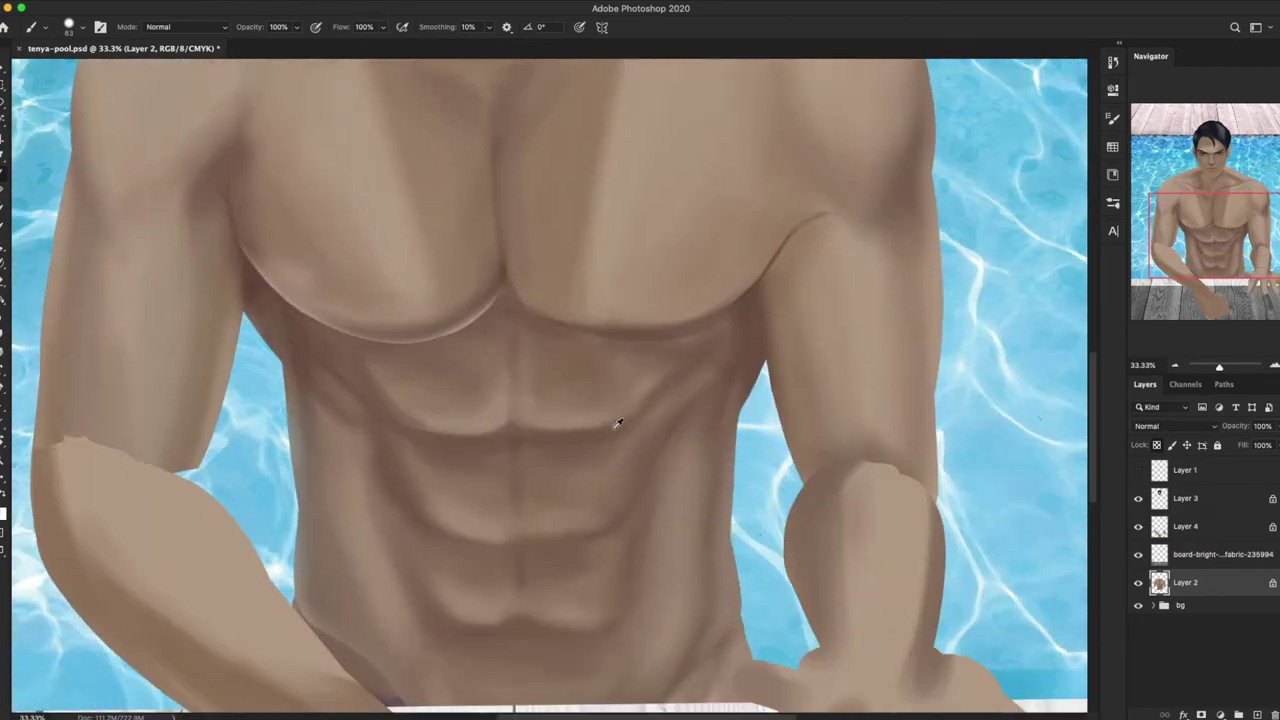
{"action": "right_click", "coordinate": [651, 414]}
{"action": "left_click_drag", "start_coordinate": [672, 413], "coordinate": [690, 413]}
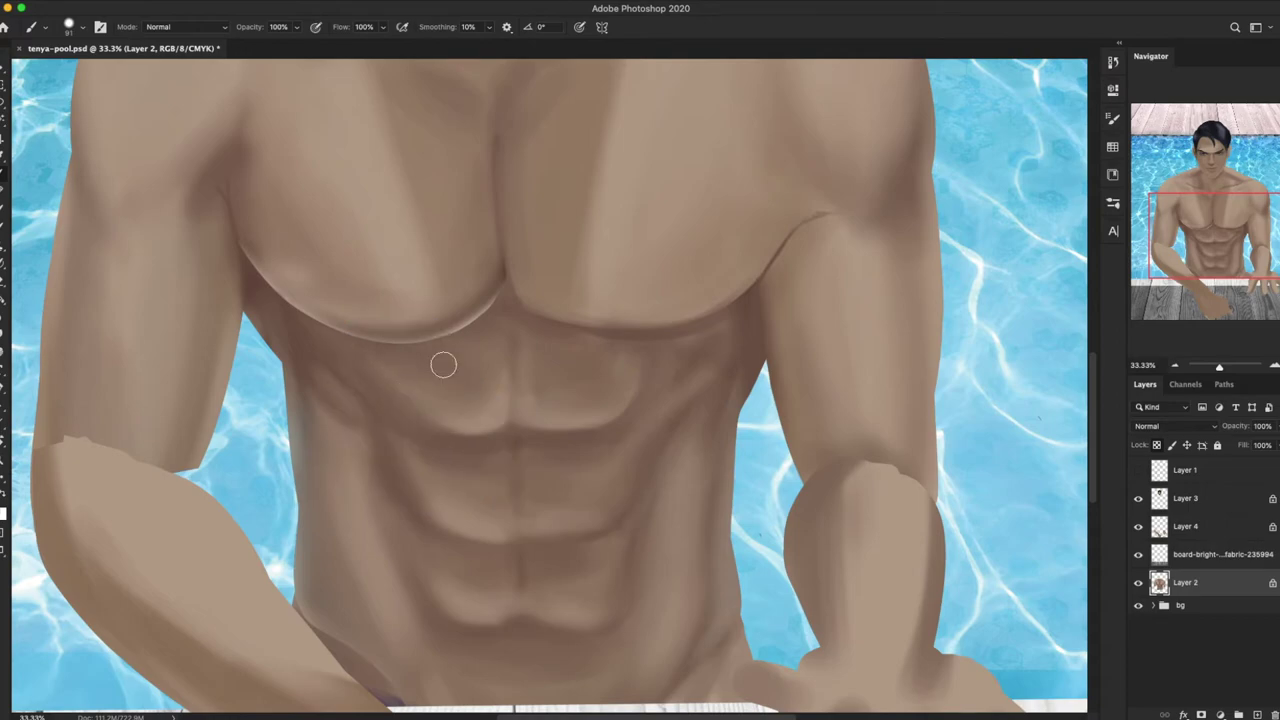
{"action": "key", "text": "ctrl+minus"}
{"action": "key", "text": "ctrl+minus"}
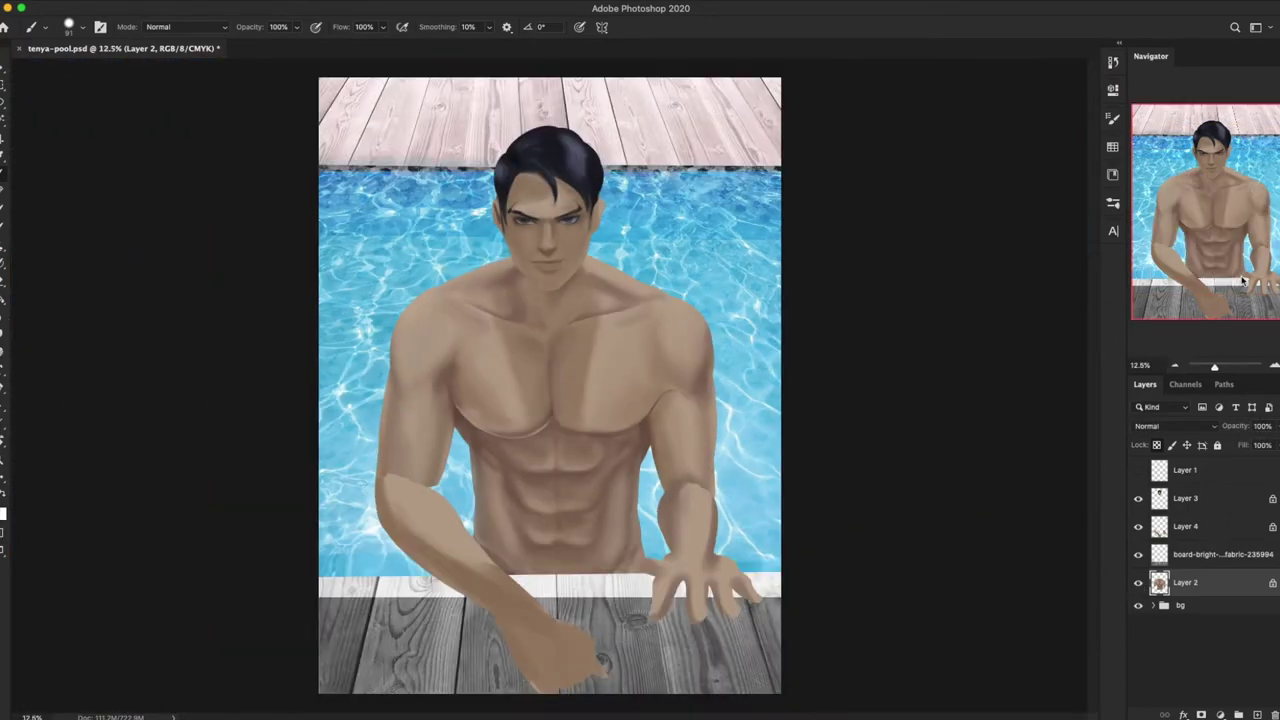
{"action": "key", "text": "ctrl+plus"}
{"action": "scroll", "coordinate": [695, 462], "scroll_direction": "down", "scroll_amount": 5}
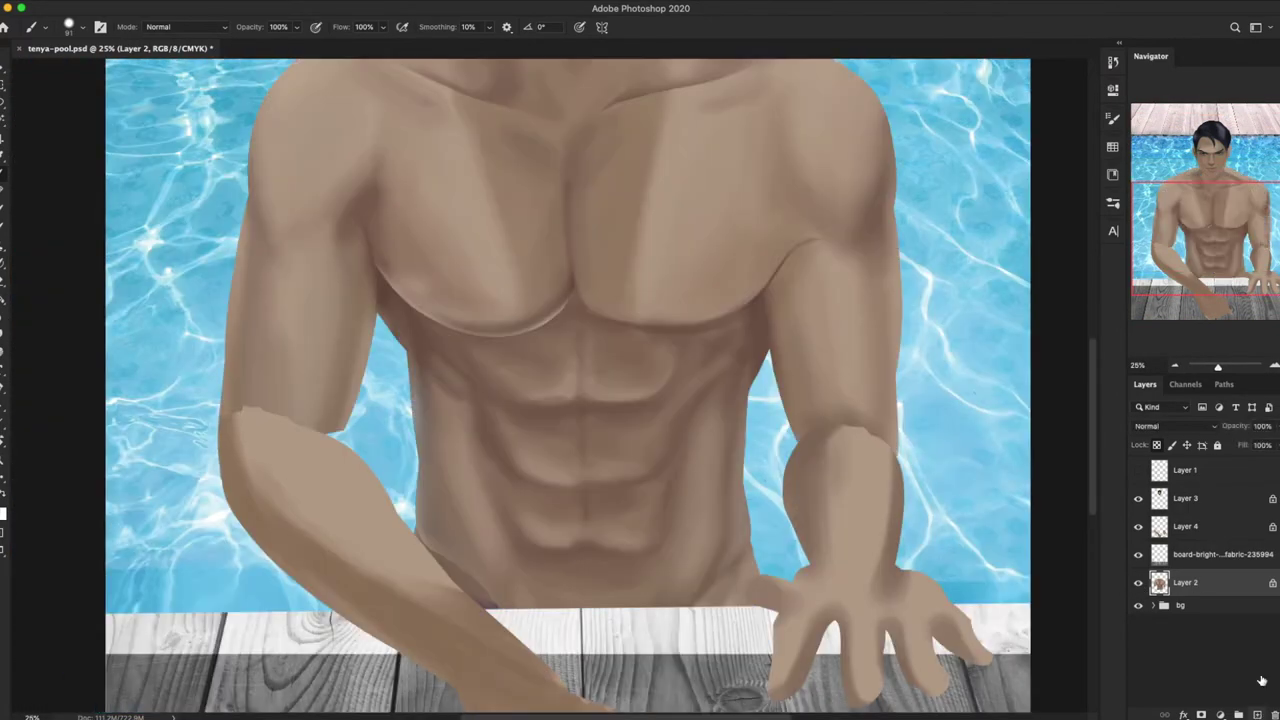
Step: Add a new Layer 6 in Darken mode and sample an abdomen skin colour
{"action": "right_click", "coordinate": [650, 392]}
{"action": "left_click_drag", "start_coordinate": [672, 398], "coordinate": [705, 398]}
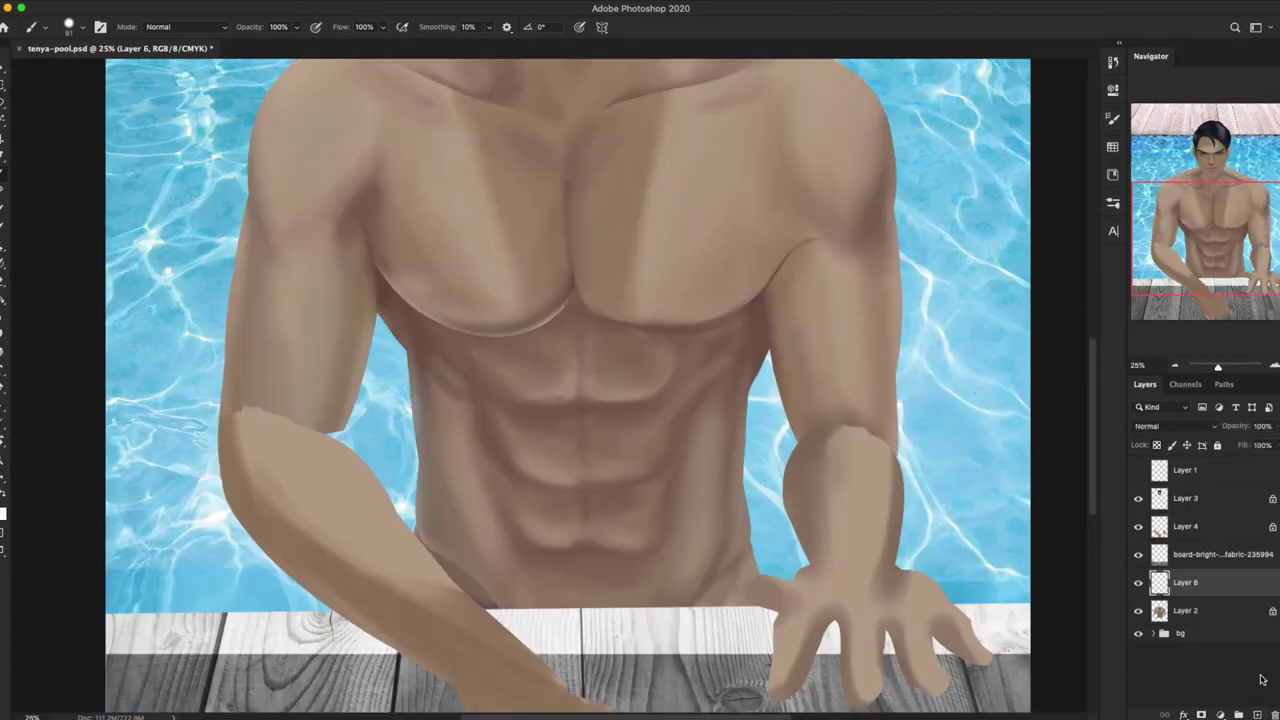
{"action": "key", "text": "ctrl+shift+alt+n"}
{"action": "key", "text": "alt+shift+k"}
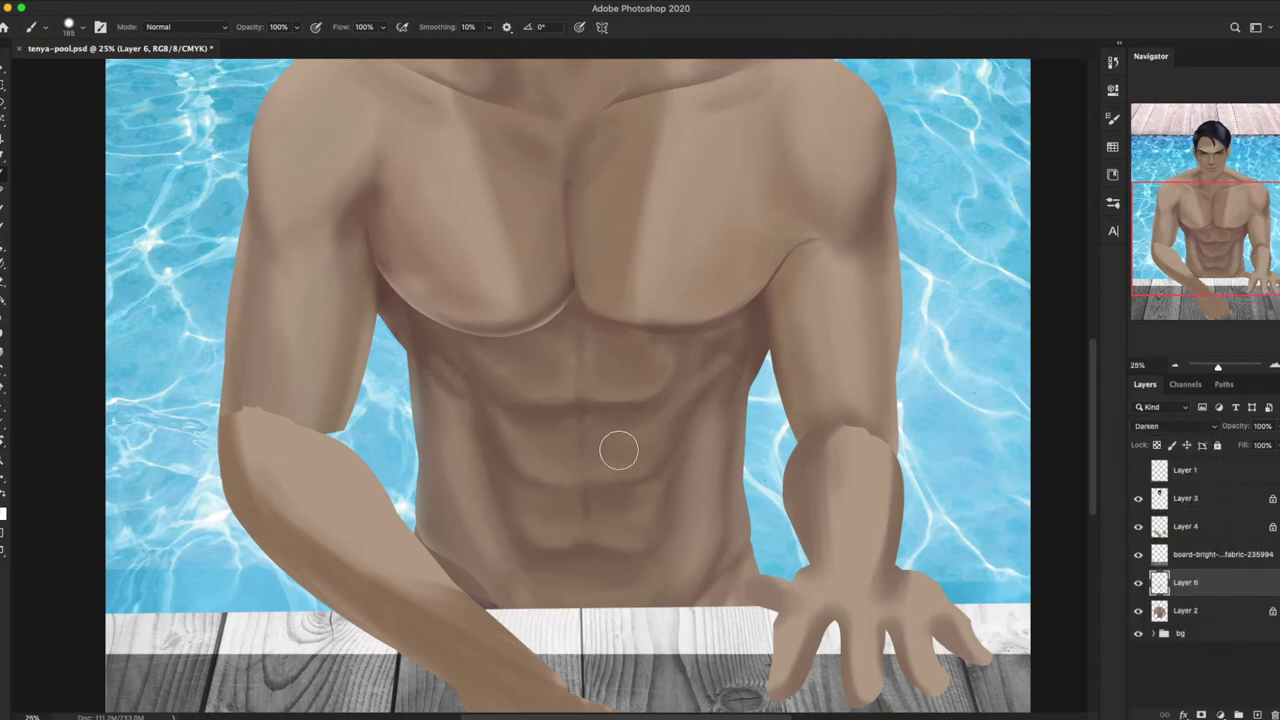
{"action": "left_click", "coordinate": [457, 451], "text": "alt"}
{"action": "left_click", "coordinate": [1258, 714]}
{"action": "key", "text": "Escape"}
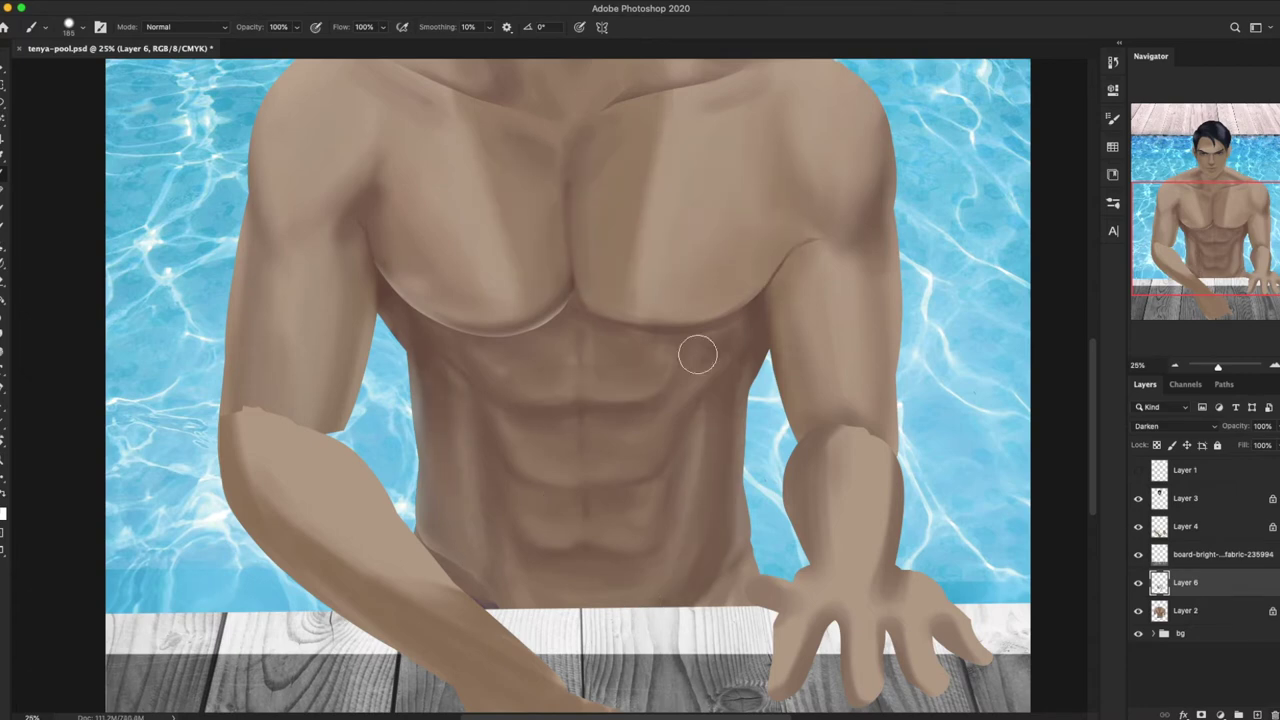
Step: Lasso the upper abdomen and paint a dark stroke down its centre line
{"action": "key", "text": "l"}
{"action": "mouse_move", "coordinate": [540, 330]}
{"action": "left_mouse_down"}
{"action": "mouse_move", "coordinate": [435, 330]}
{"action": "mouse_move", "coordinate": [690, 330]}
{"action": "left_mouse_up"}
{"action": "key", "text": "b"}
{"action": "right_click", "coordinate": [800, 433]}
{"action": "type", "text": "60"}
{"action": "key", "text": "Return"}
{"action": "right_click", "coordinate": [760, 385]}
{"action": "key", "text": "Return"}
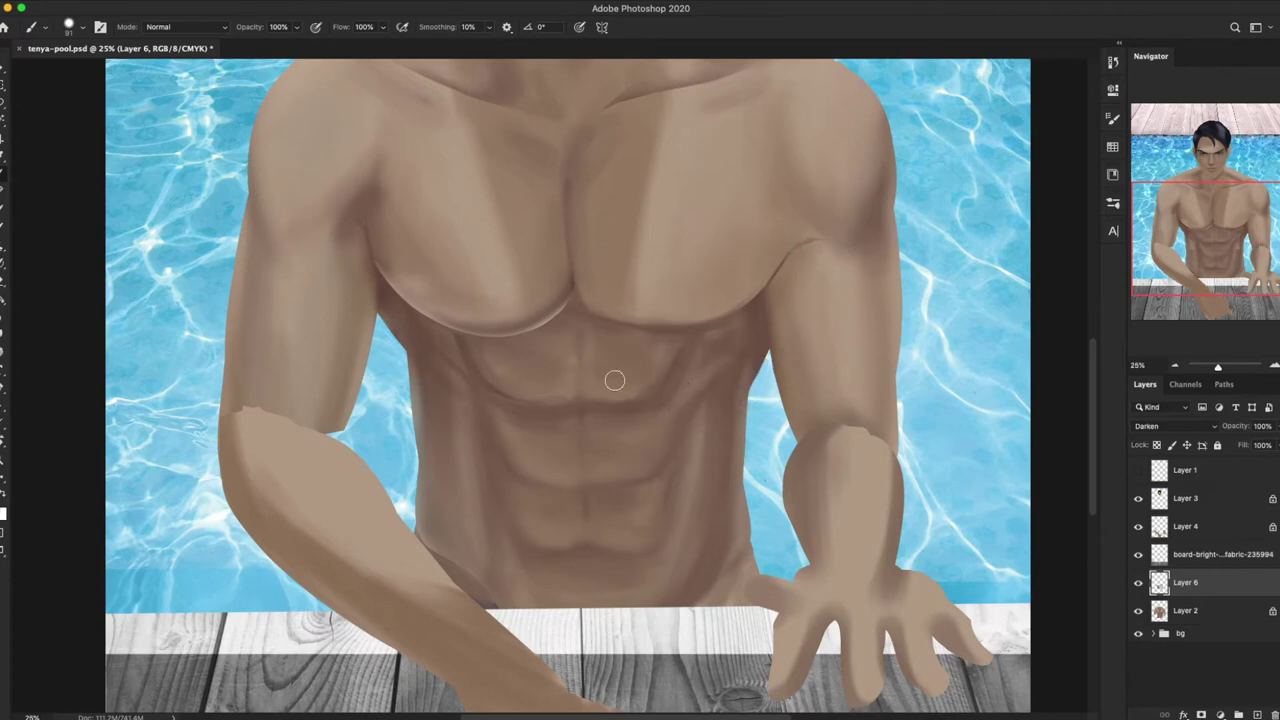
{"action": "left_click_drag", "start_coordinate": [581, 352], "coordinate": [578, 400]}
Step: Merge Layer 6 down into Layer 2 and view the whole figure
{"action": "right_click", "coordinate": [1190, 582]}
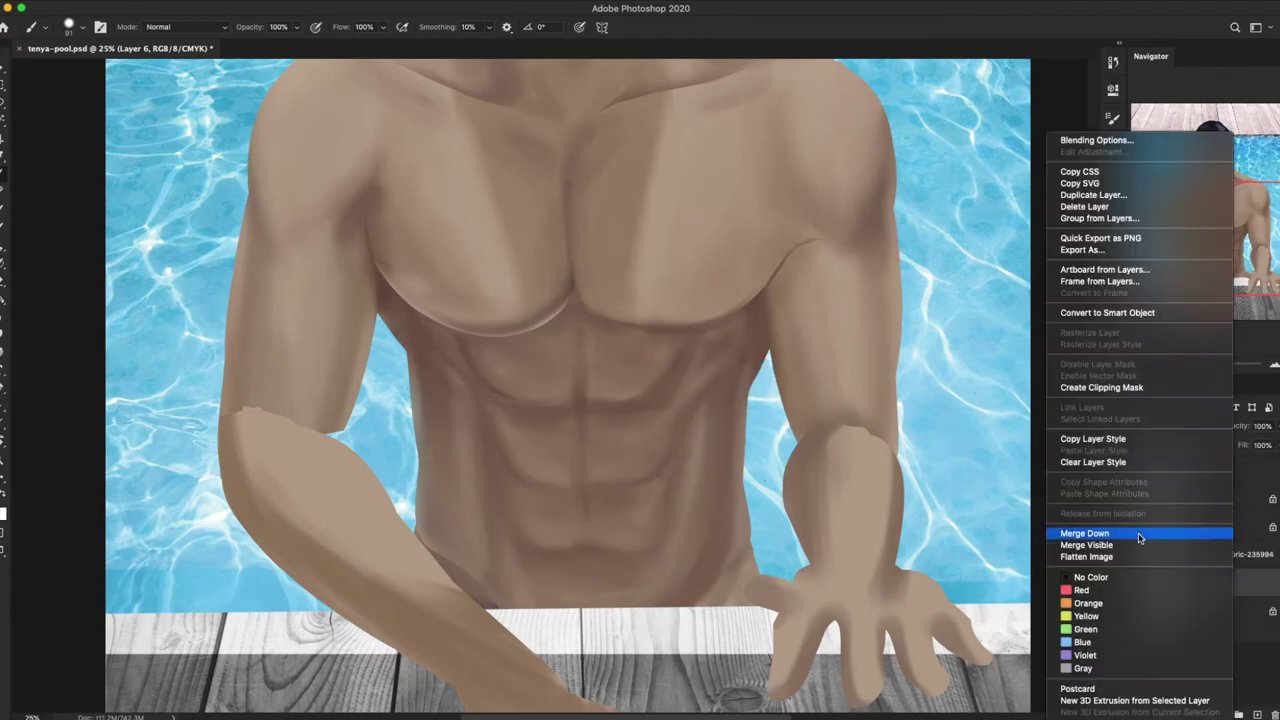
{"action": "left_click", "coordinate": [1140, 531]}
{"action": "left_click_drag", "start_coordinate": [1200, 260], "coordinate": [1200, 207]}
{"action": "left_click", "coordinate": [1175, 365]}
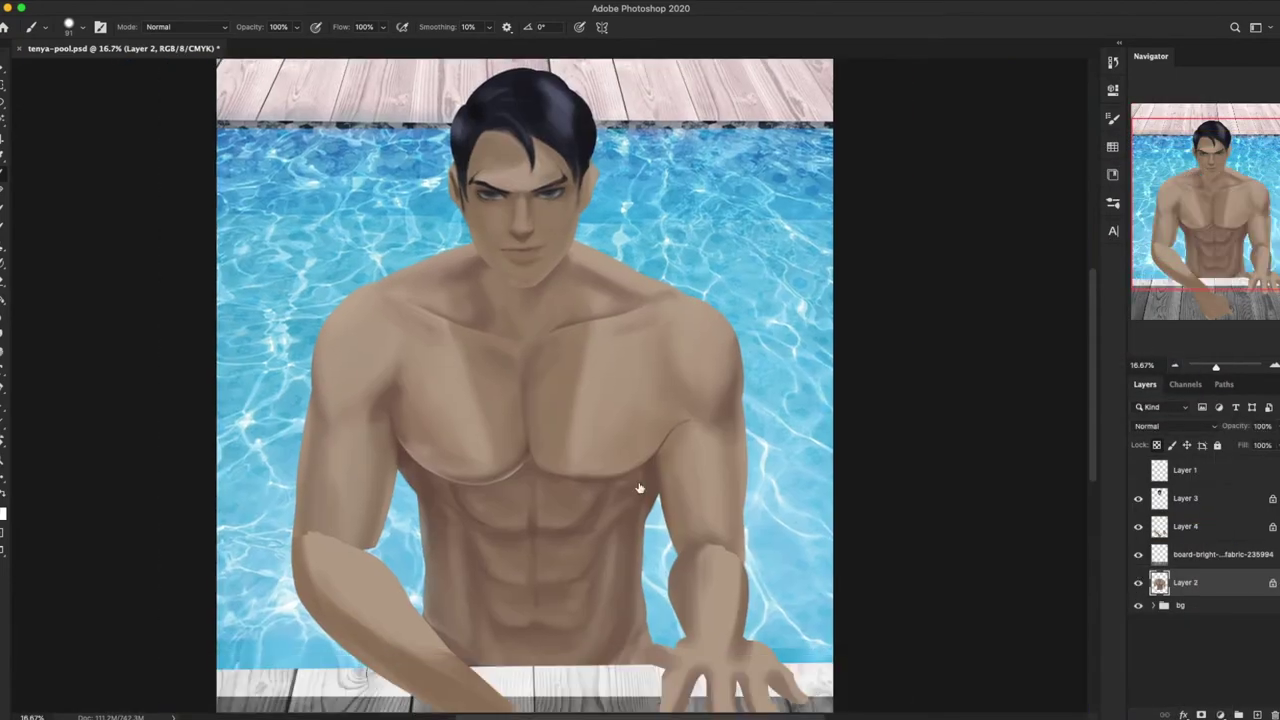
Step: Refine the abs shading, resizing the brush to 153 then 97 px and alternating smudge and paint
{"action": "scroll", "coordinate": [500, 480], "scroll_direction": "down", "scroll_amount": 3}
{"action": "right_click", "coordinate": [600, 402]}
{"action": "key", "text": "Return"}
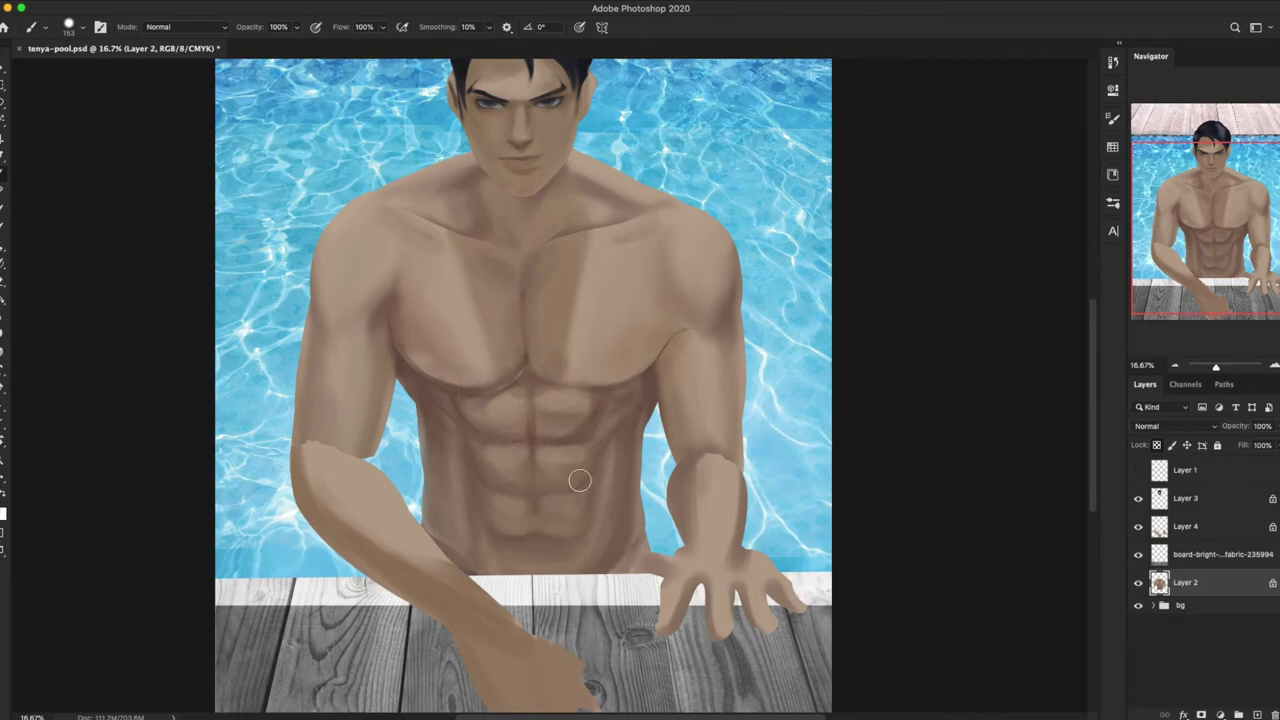
{"action": "right_click", "coordinate": [612, 402]}
{"action": "key", "text": "Return"}
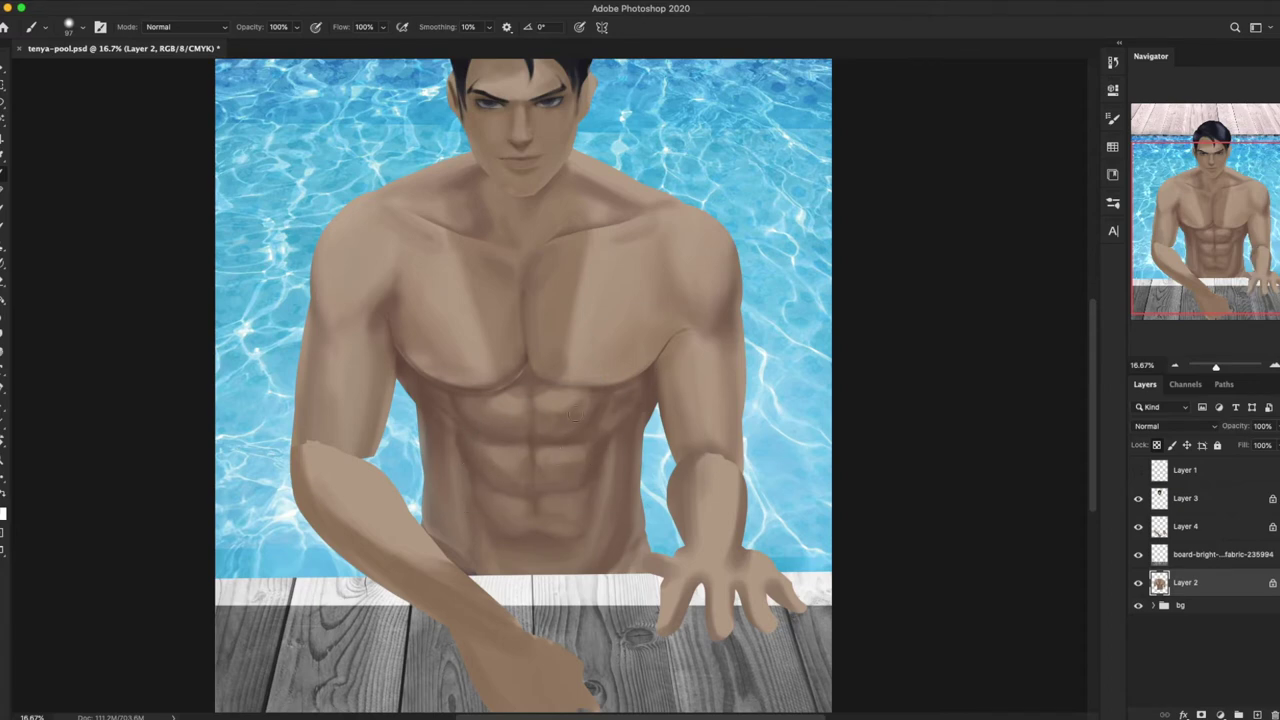
{"action": "right_click", "coordinate": [650, 372]}
{"action": "key", "text": "Return"}
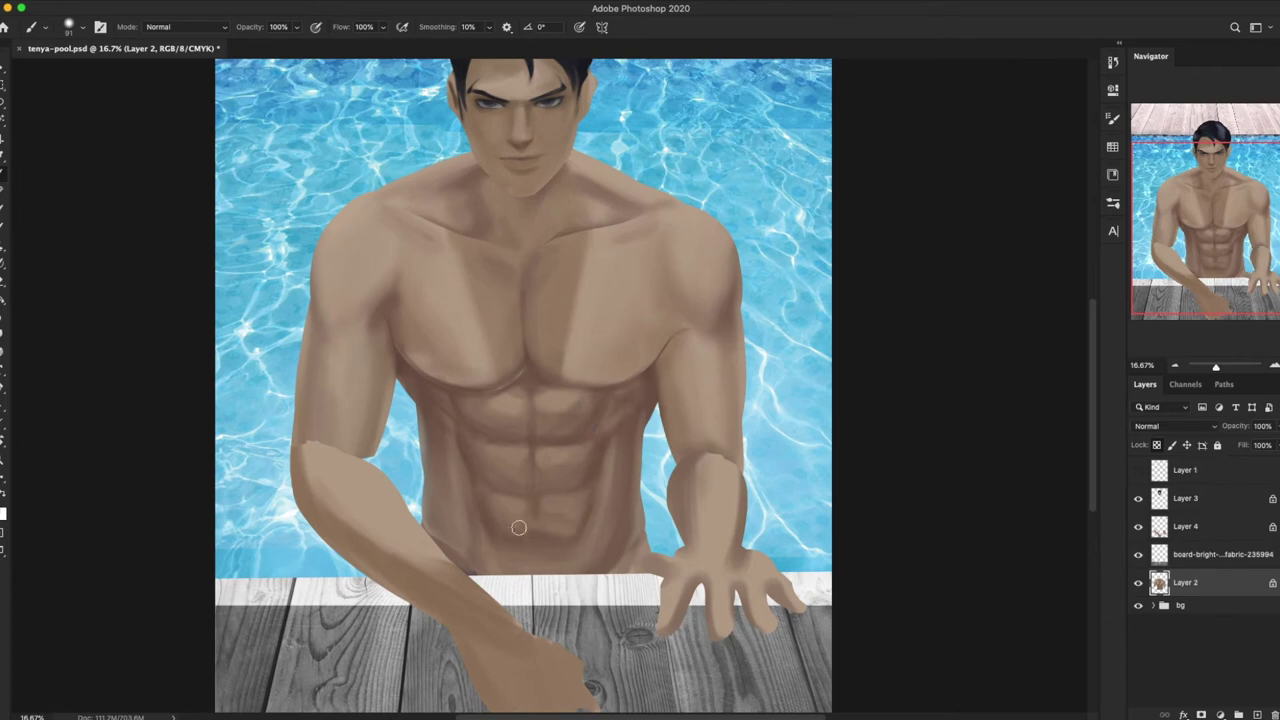
{"action": "key", "text": "r"}
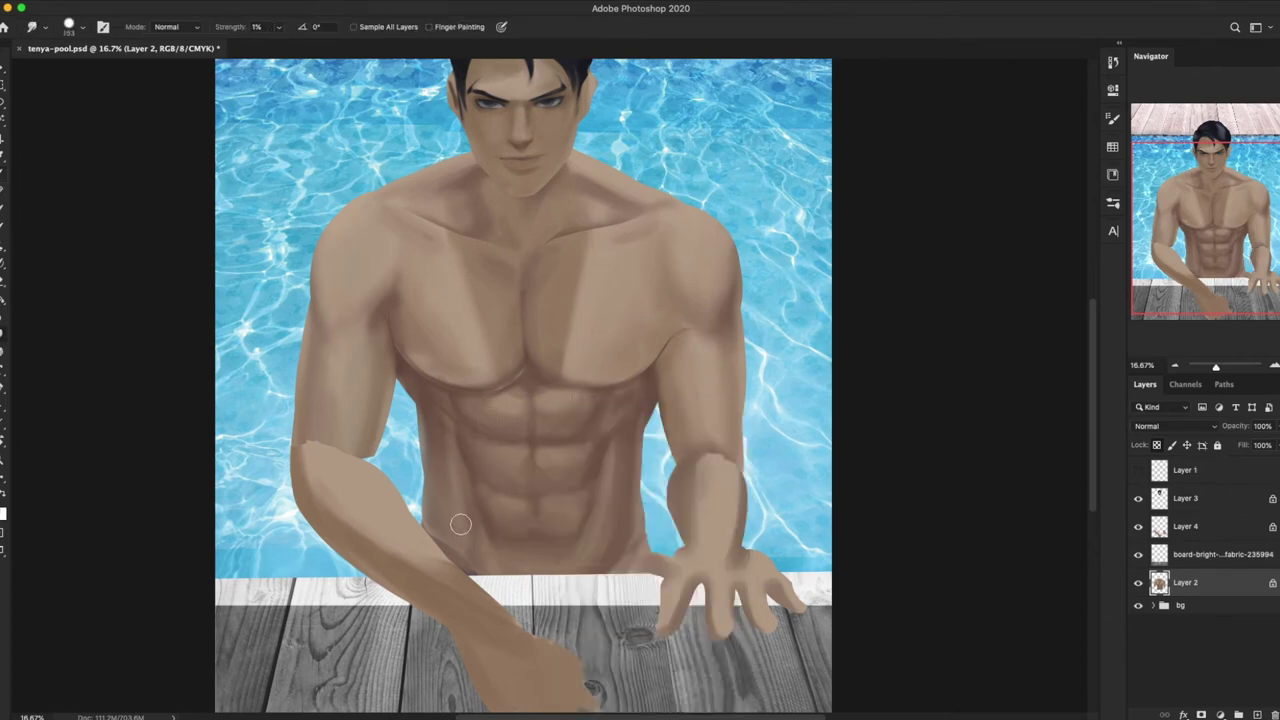
{"action": "key", "text": "b"}
{"action": "right_click", "coordinate": [632, 449]}
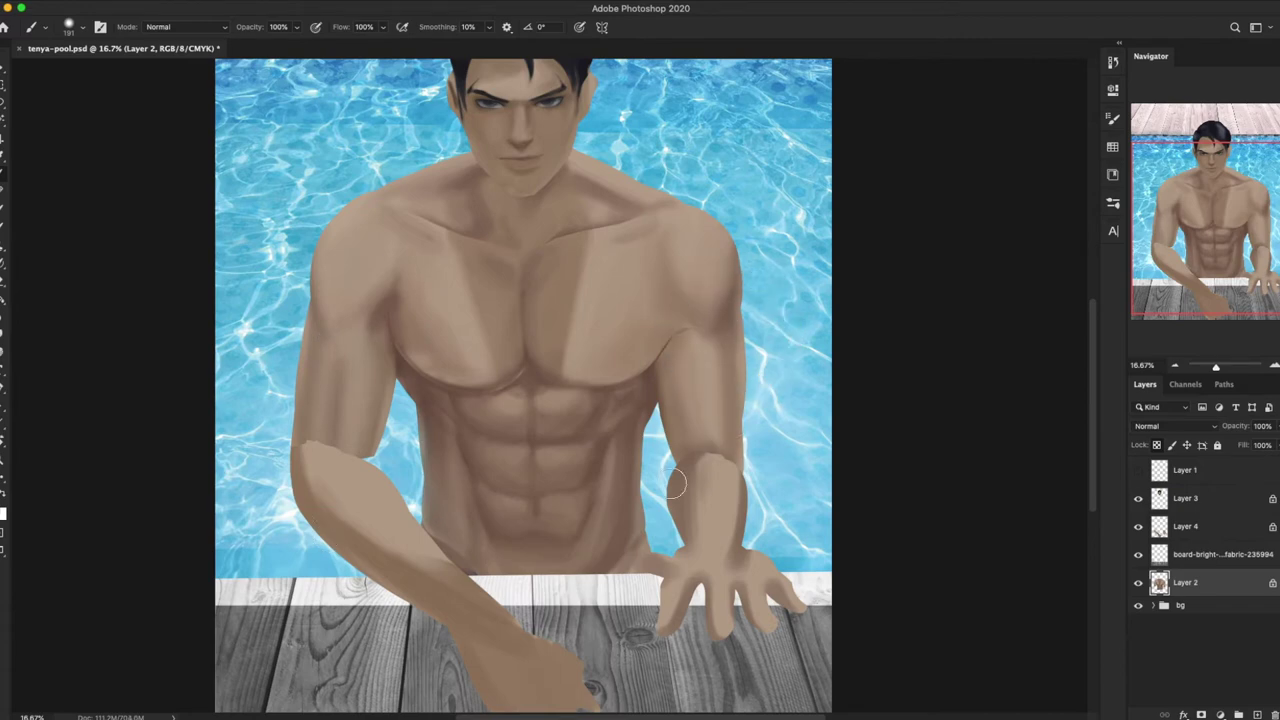
Step: Rotate the view about 90 degrees and lasso around the lower pectoral
{"action": "key", "text": "r"}
{"action": "left_click_drag", "start_coordinate": [714, 357], "coordinate": [600, 420]}
{"action": "key", "text": "l"}
{"action": "mouse_move", "coordinate": [510, 390]}
{"action": "left_mouse_down"}
{"action": "mouse_move", "coordinate": [550, 455]}
{"action": "mouse_move", "coordinate": [478, 418]}
{"action": "left_mouse_up"}
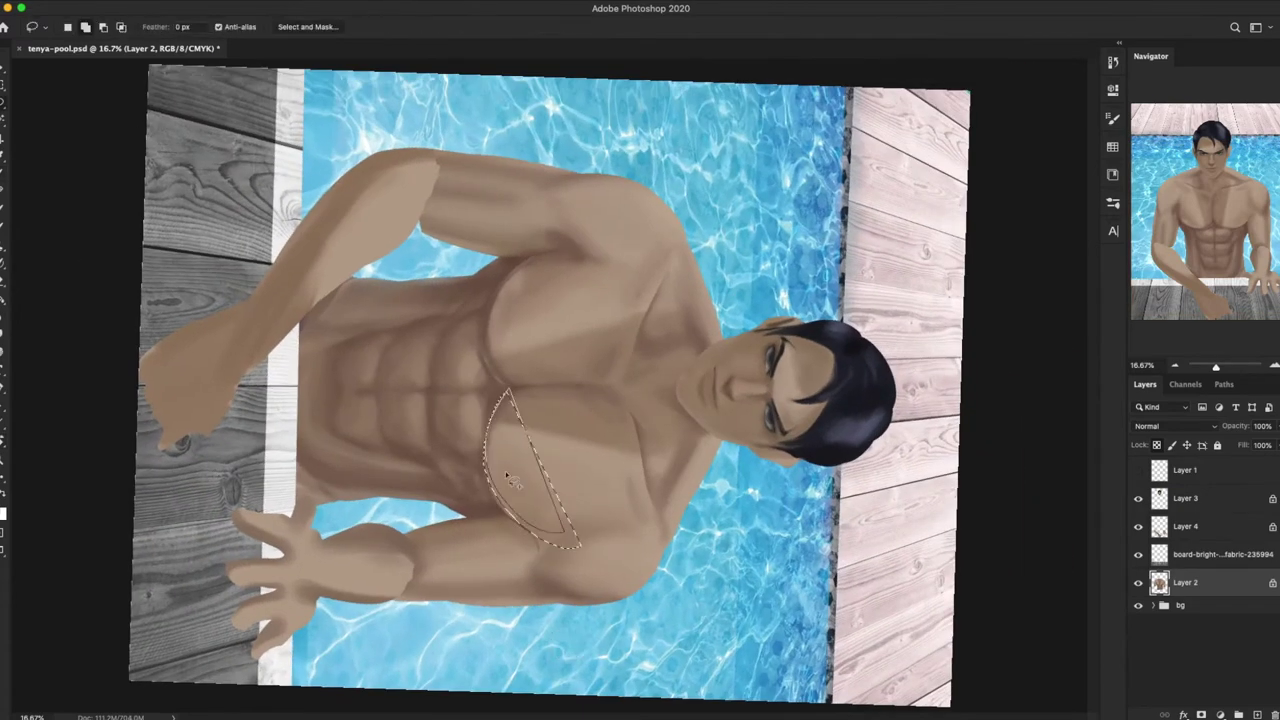
Step: Zoom to 25% on the chest and set the brush to Normal mode at a larger size (~188 px)
{"action": "key", "text": "b"}
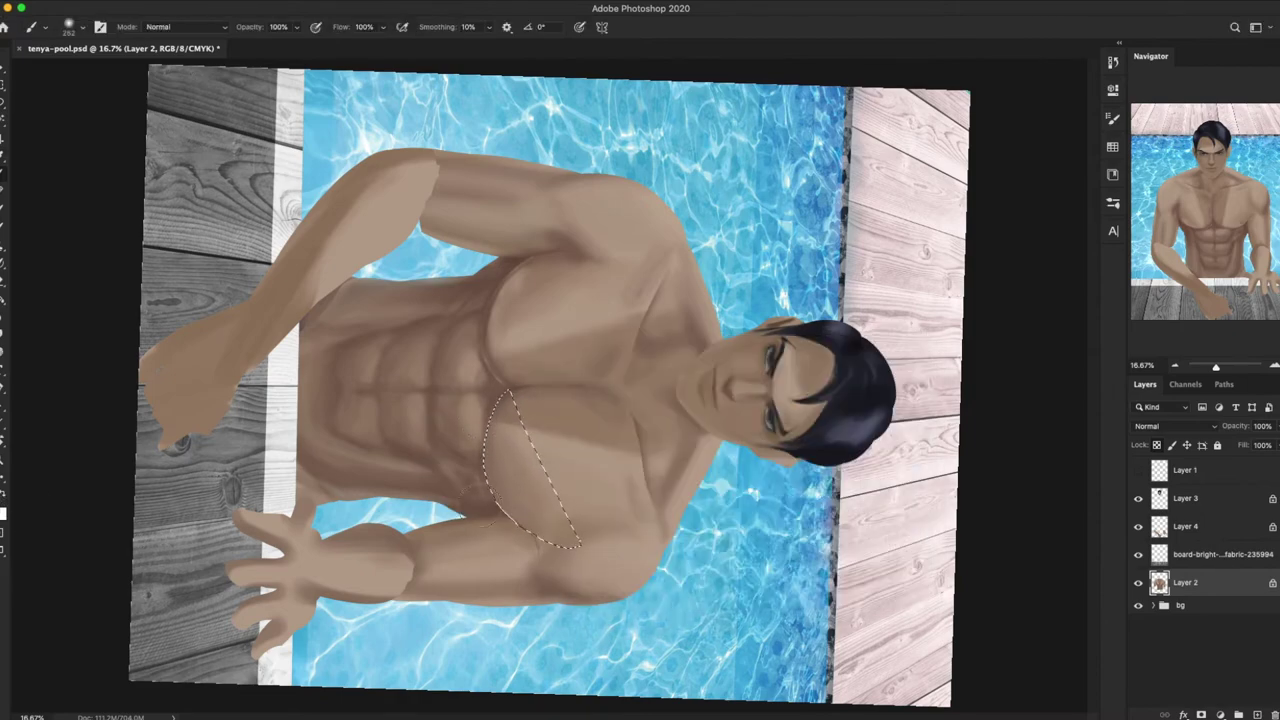
{"action": "key", "text": "ctrl+plus"}
{"action": "right_click", "coordinate": [620, 405]}
{"action": "key", "text": "Return"}
{"action": "key", "text": "ctrl+h"}
{"action": "key", "text": "shift+alt+n"}
{"action": "key", "text": "bracketright"}
{"action": "key", "text": "bracketright"}
{"action": "key", "text": "bracketright"}
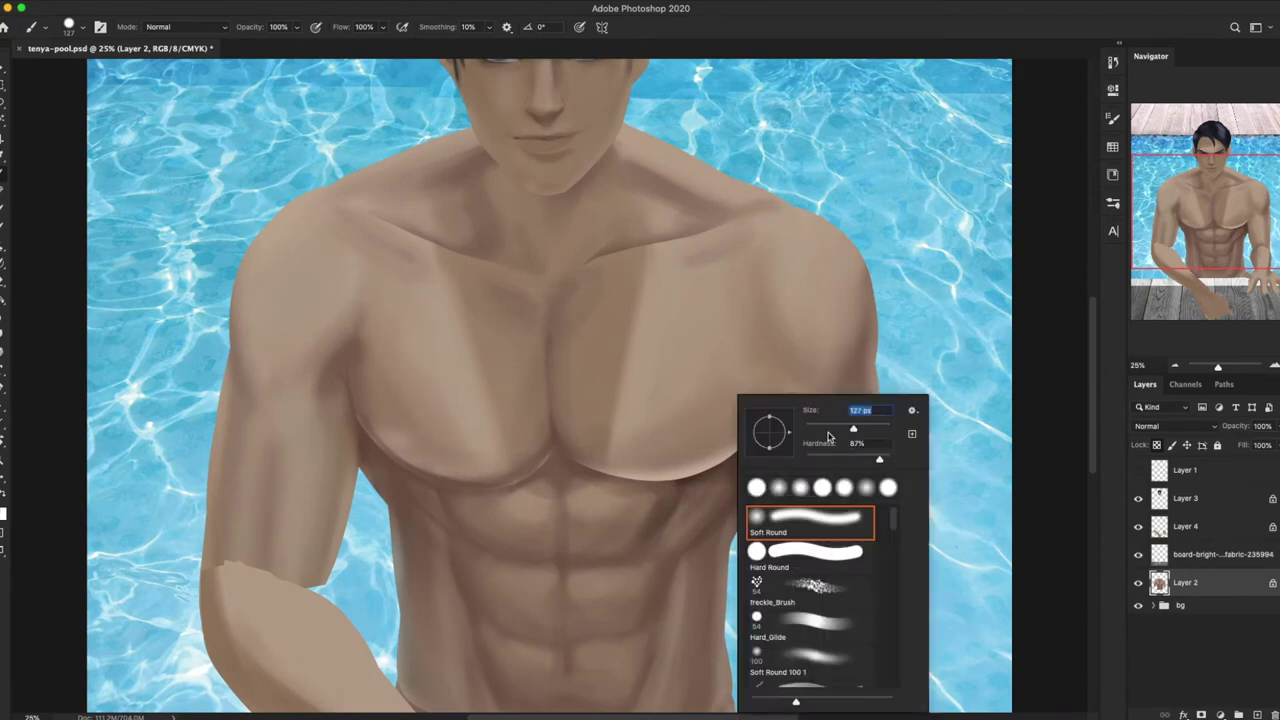
{"action": "right_click", "coordinate": [596, 405]}
{"action": "key", "text": "Escape"}
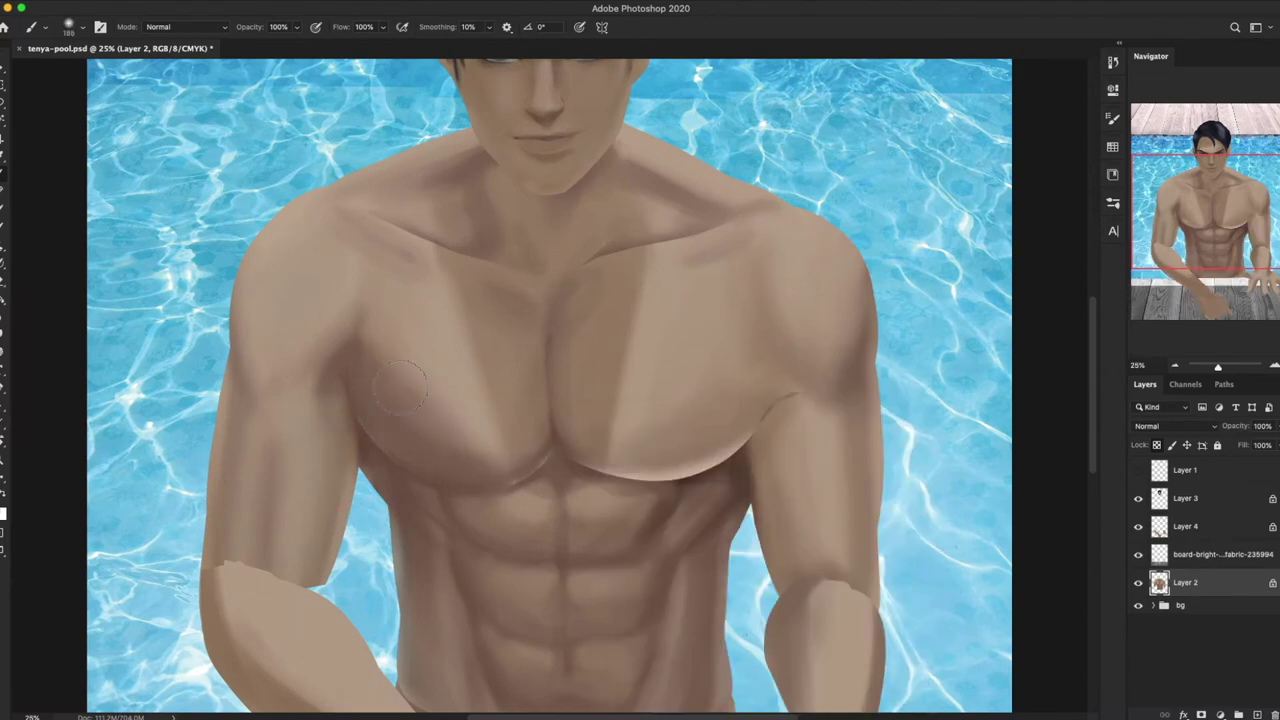
Step: Lighten the lower left pectoral and darken the right pectoral
{"action": "left_click_drag", "start_coordinate": [399, 368], "coordinate": [460, 460]}
{"action": "left_click_drag", "start_coordinate": [640, 440], "coordinate": [716, 395]}
{"action": "scroll", "coordinate": [647, 405], "scroll_direction": "up", "scroll_amount": 5}
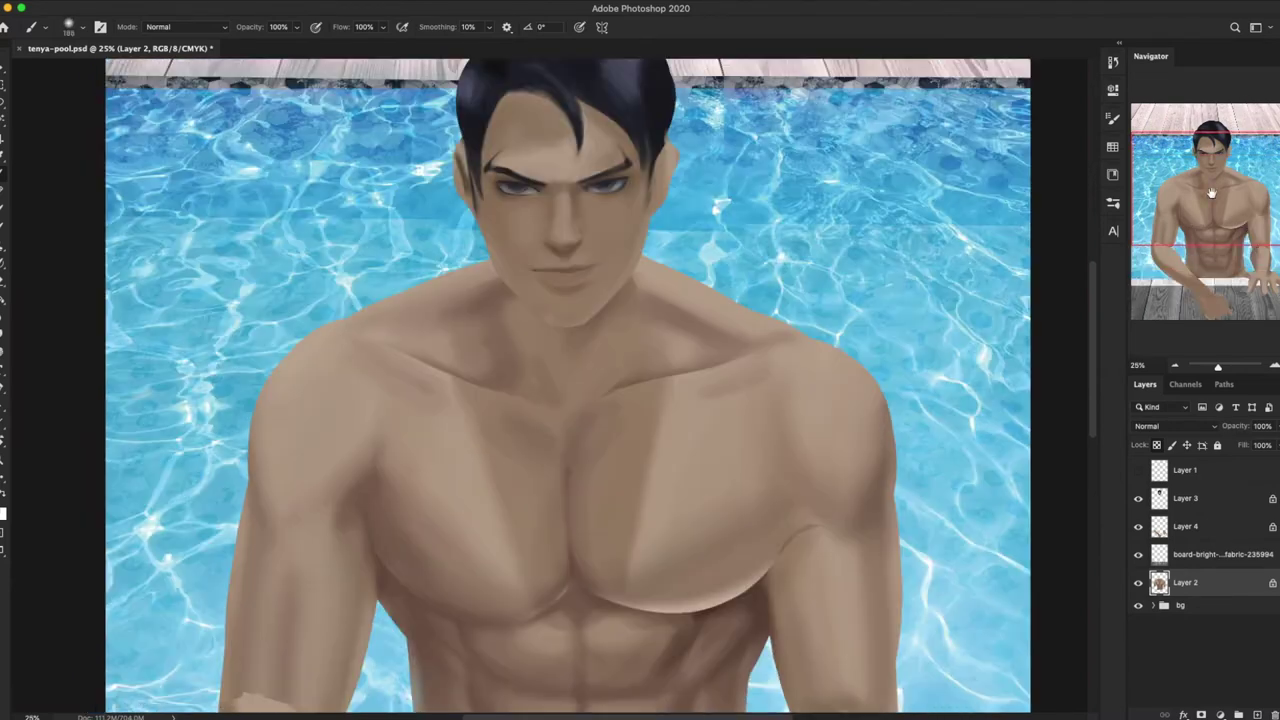
Step: Nudge the head on Layer 3 into a slightly lower position with Free Transform
{"action": "key", "text": "ctrl+0"}
{"action": "key", "text": "ctrl+plus"}
{"action": "key", "text": "ctrl+minus"}
{"action": "left_click", "coordinate": [657, 243], "text": "ctrl"}
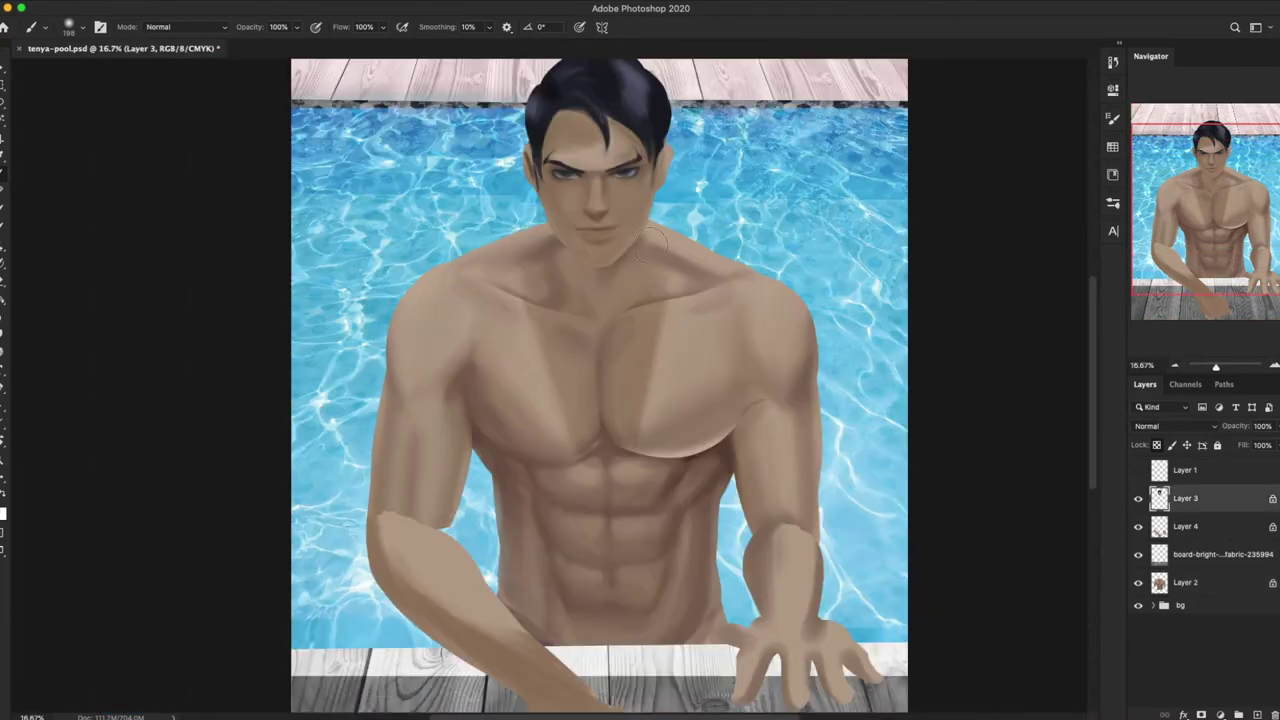
{"action": "scroll", "coordinate": [600, 190], "scroll_direction": "up", "scroll_amount": 2}
{"action": "key", "text": "ctrl+t"}
{"action": "mouse_move", "coordinate": [630, 328]}
{"action": "left_mouse_down"}
{"action": "mouse_move", "coordinate": [644, 341]}
{"action": "mouse_move", "coordinate": [623, 353]}
{"action": "left_mouse_up"}
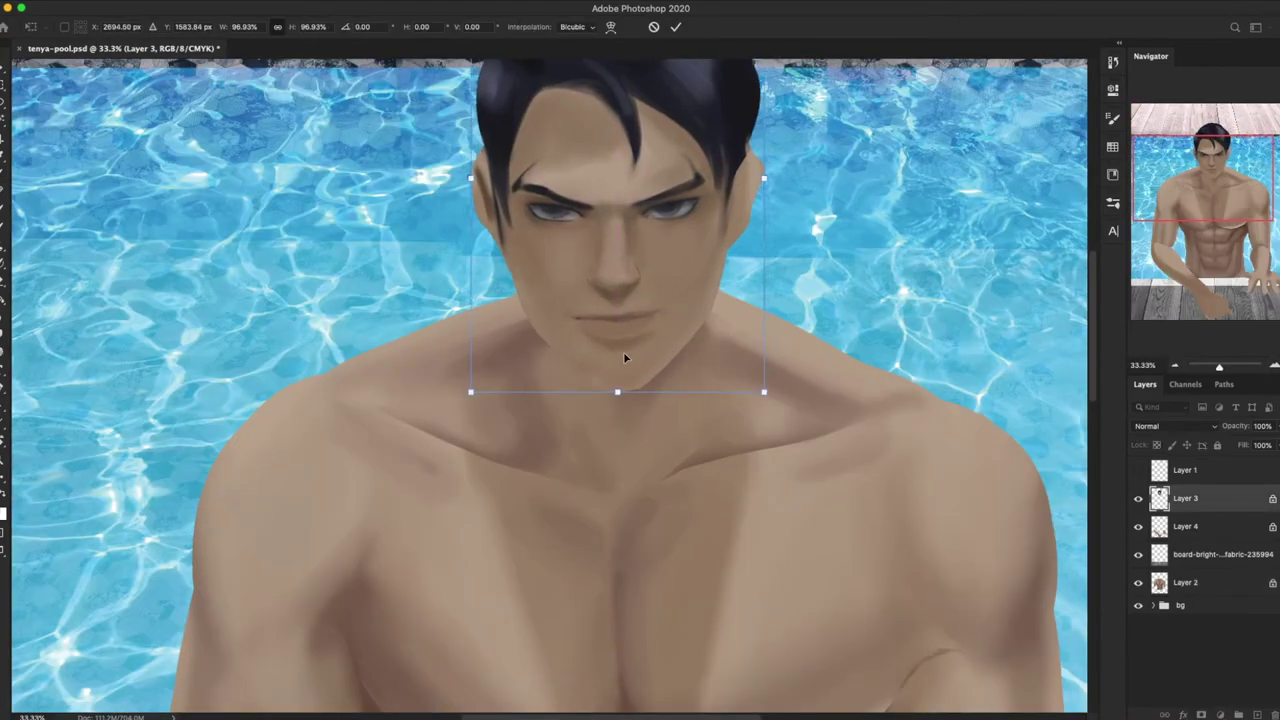
{"action": "key", "text": "Return"}
{"action": "key", "text": "ctrl+minus"}
{"action": "key", "text": "ctrl+minus"}
{"action": "key", "text": "ctrl+minus"}
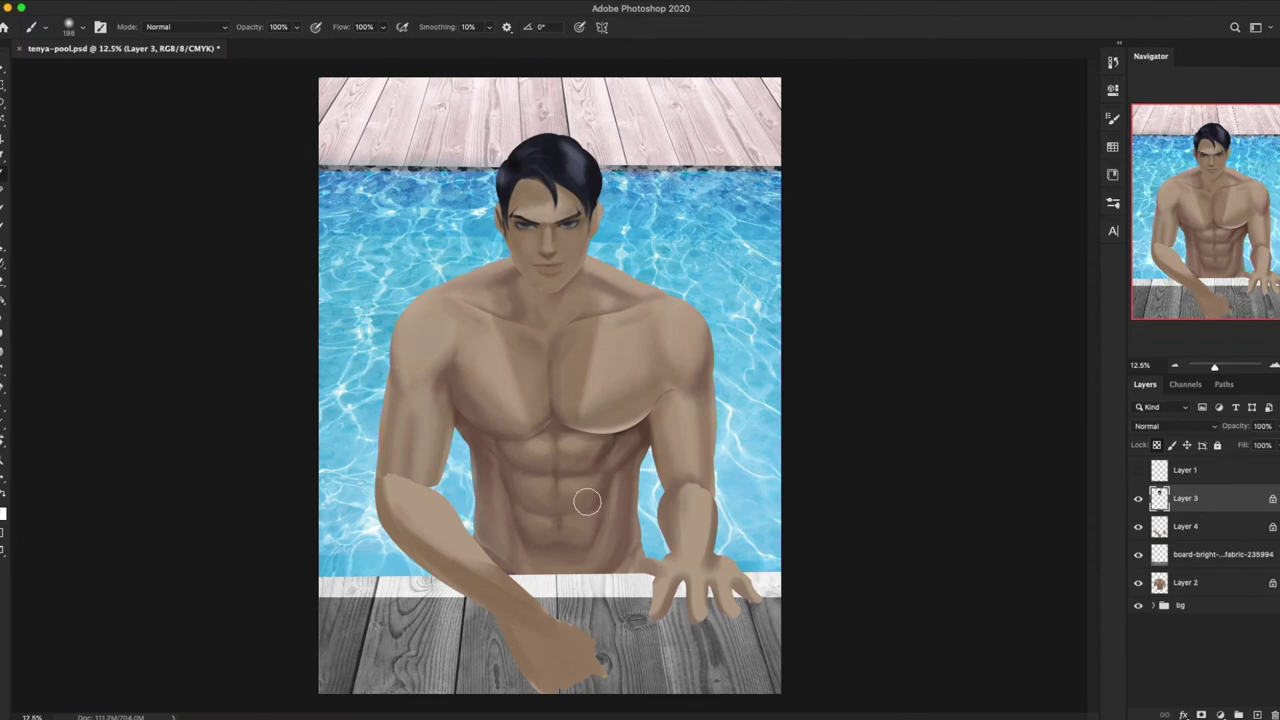
Step: On Layer 2, sample the arm's skin colour and paint darker shading on the left shoulder
{"action": "left_click", "coordinate": [1221, 516]}
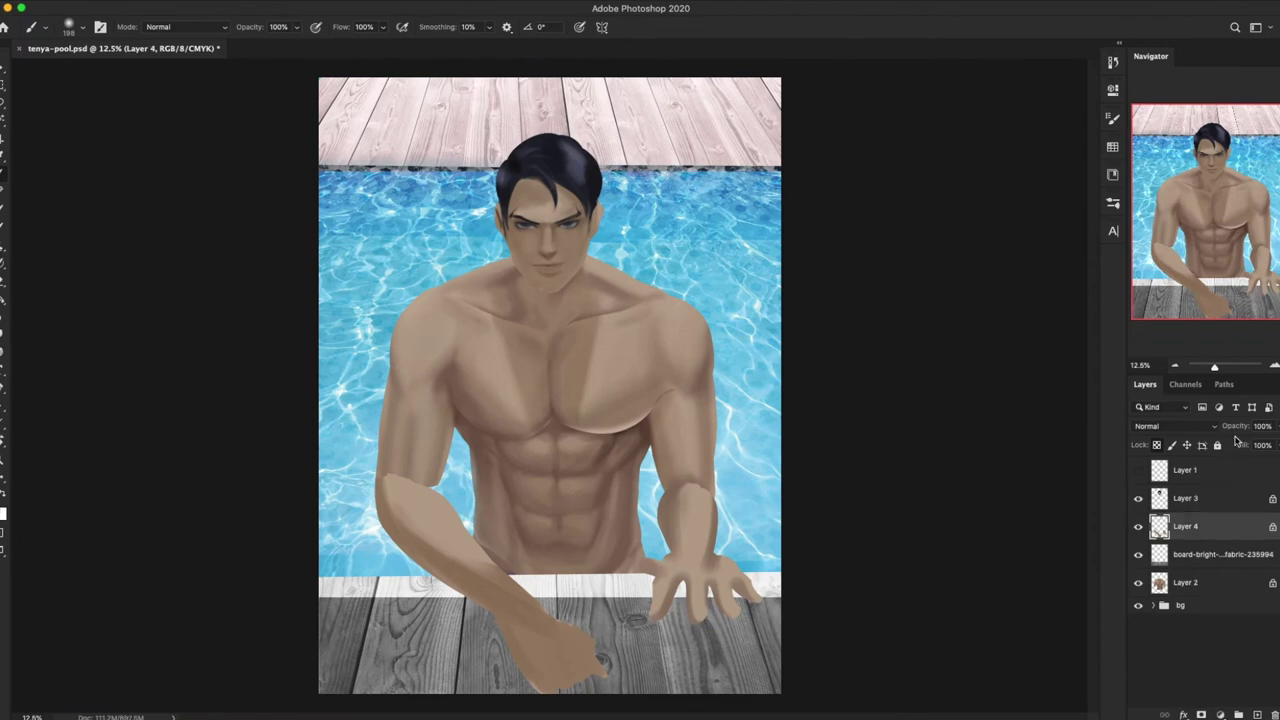
{"action": "left_click", "coordinate": [1200, 582]}
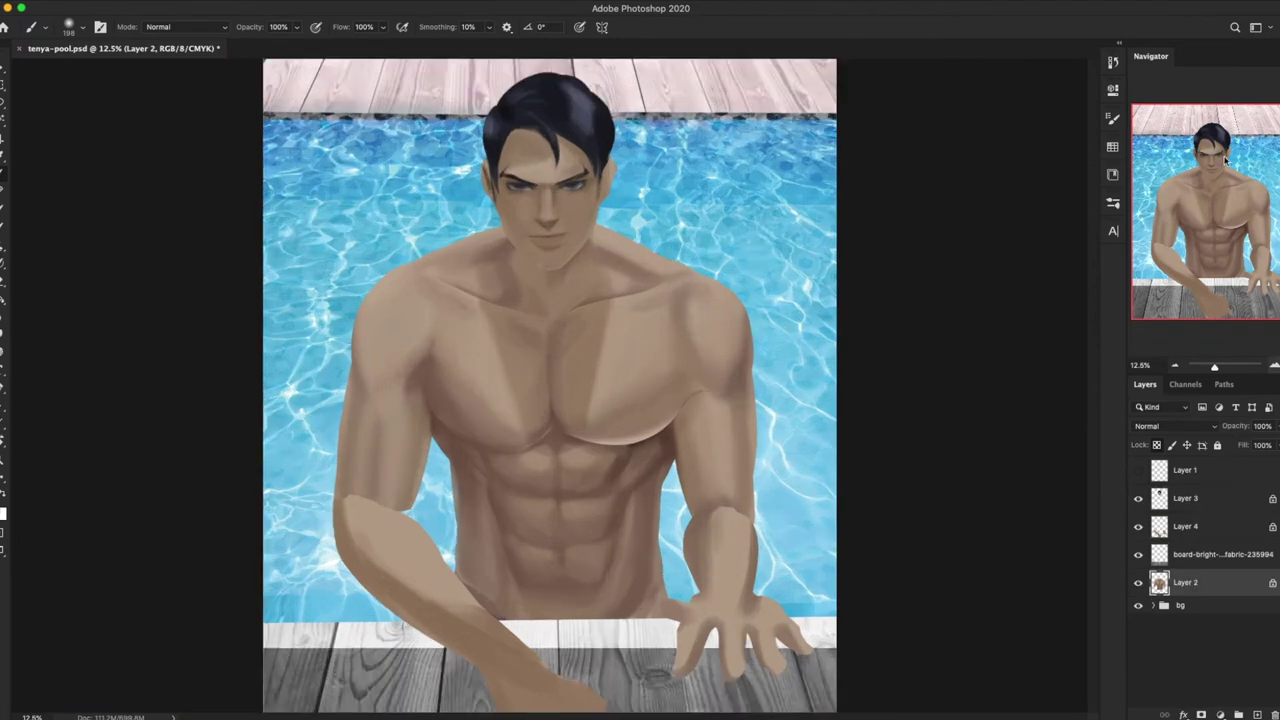
{"action": "key", "text": "ctrl+plus"}
{"action": "key", "text": "l"}
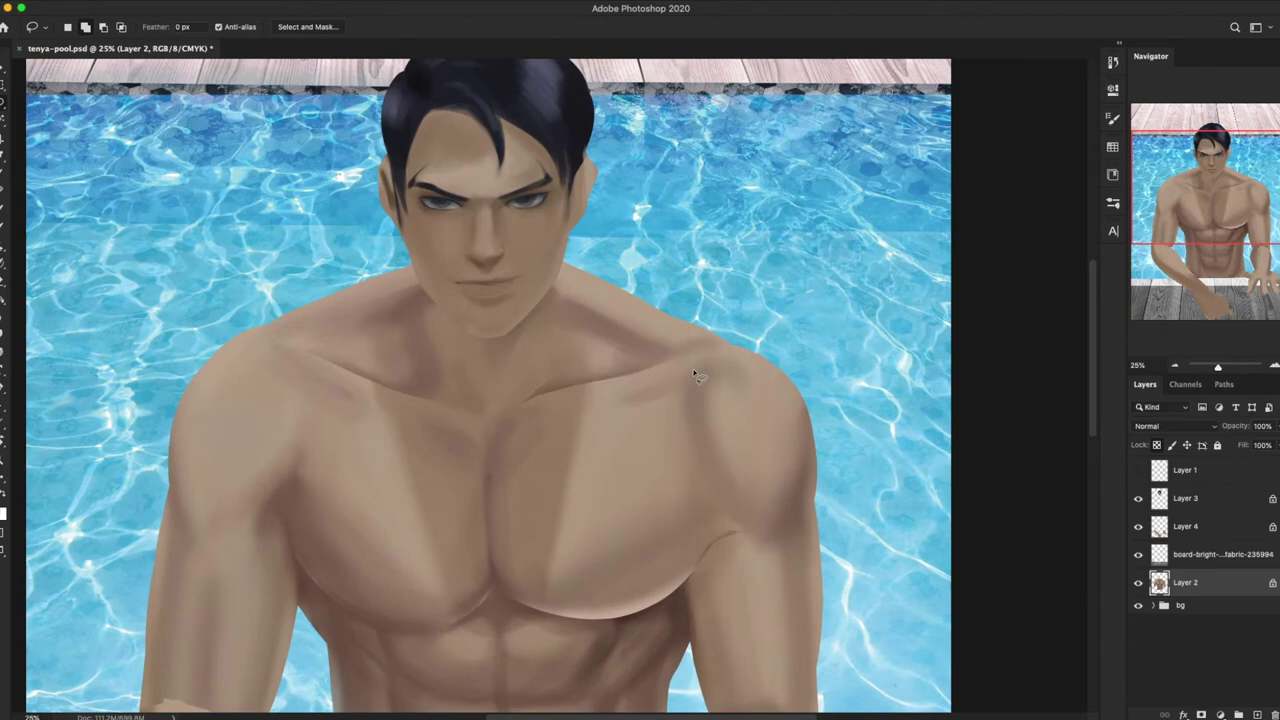
{"action": "key", "text": "b"}
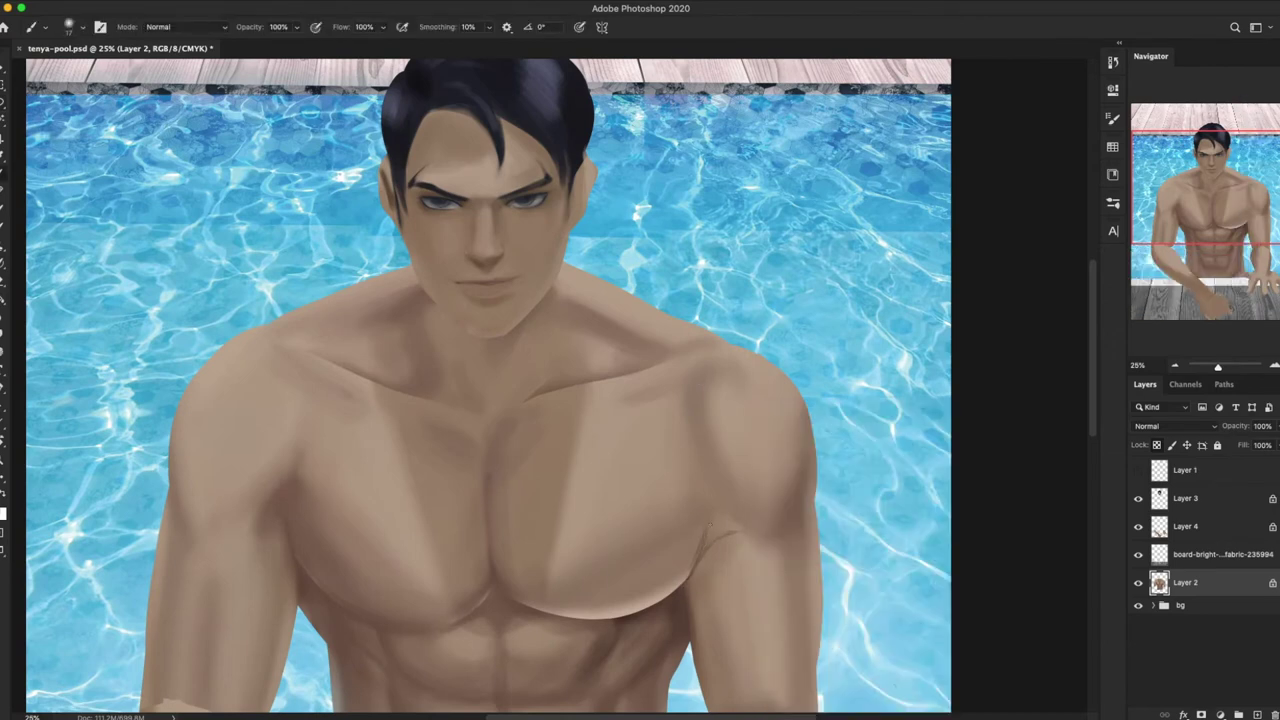
{"action": "left_click_drag", "start_coordinate": [1224, 189], "coordinate": [1226, 204]}
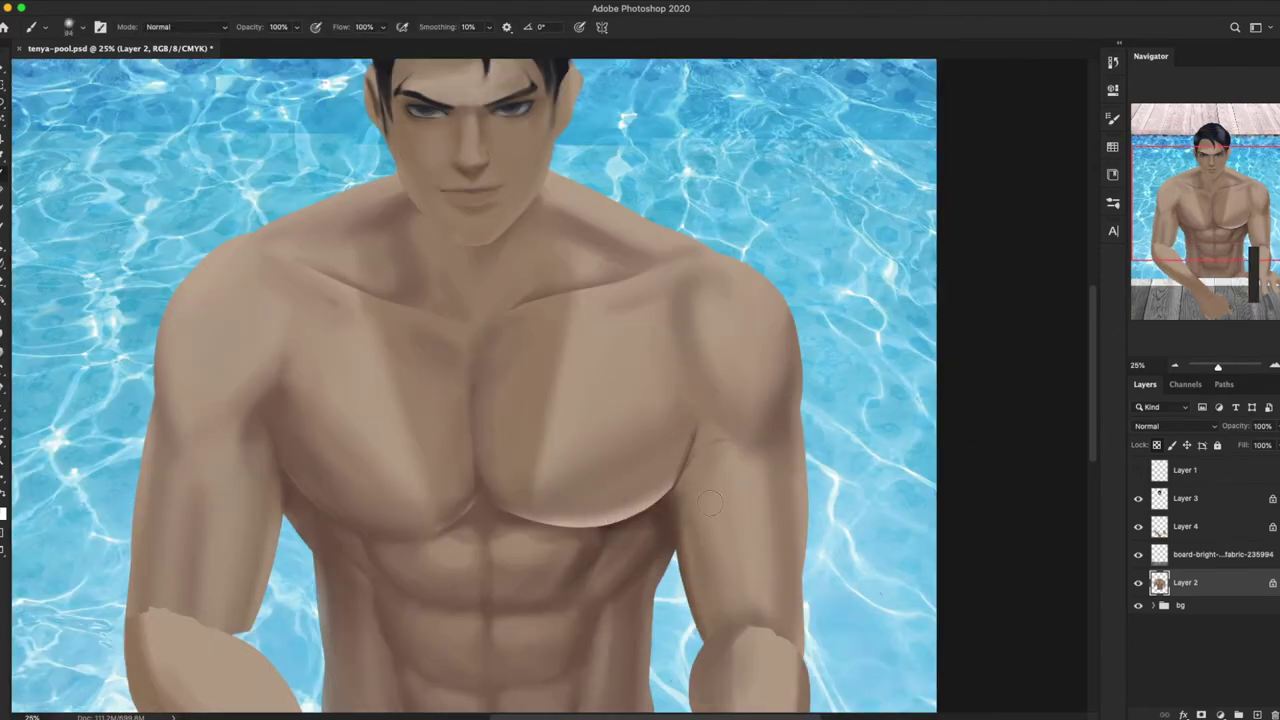
{"action": "right_click", "coordinate": [700, 430]}
{"action": "key", "text": "Return"}
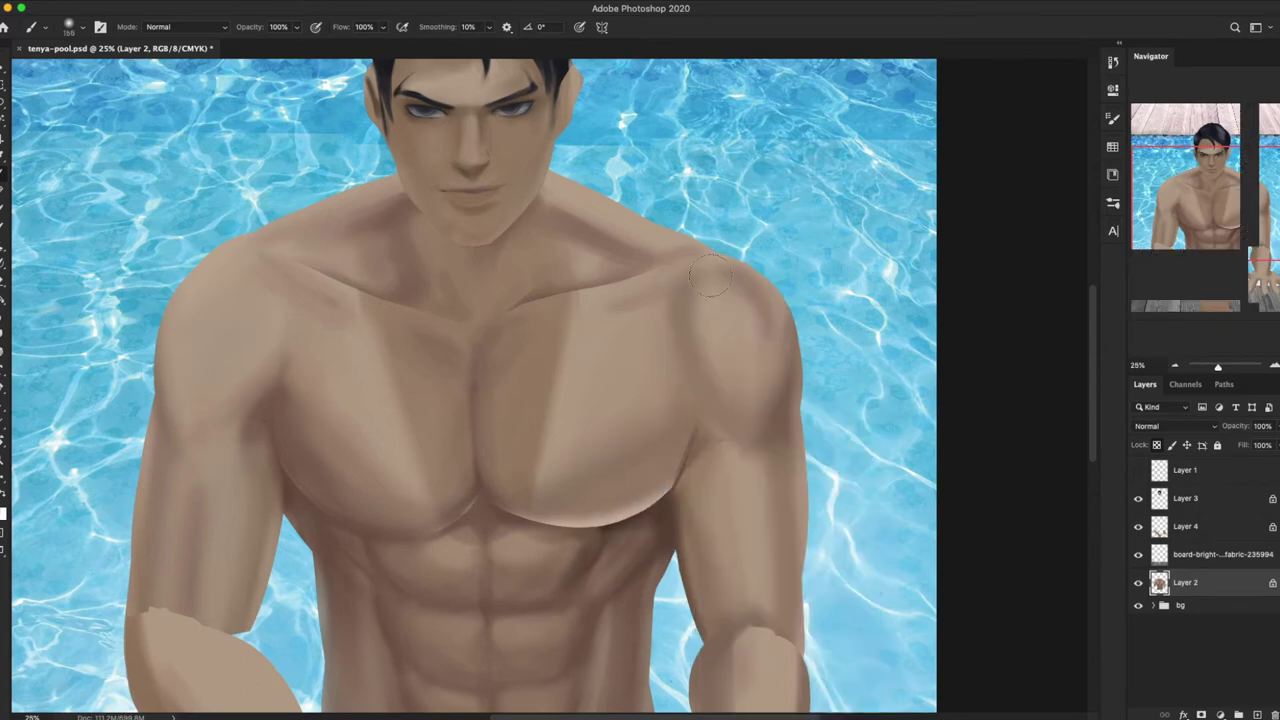
{"action": "left_click", "coordinate": [266, 383], "text": "alt"}
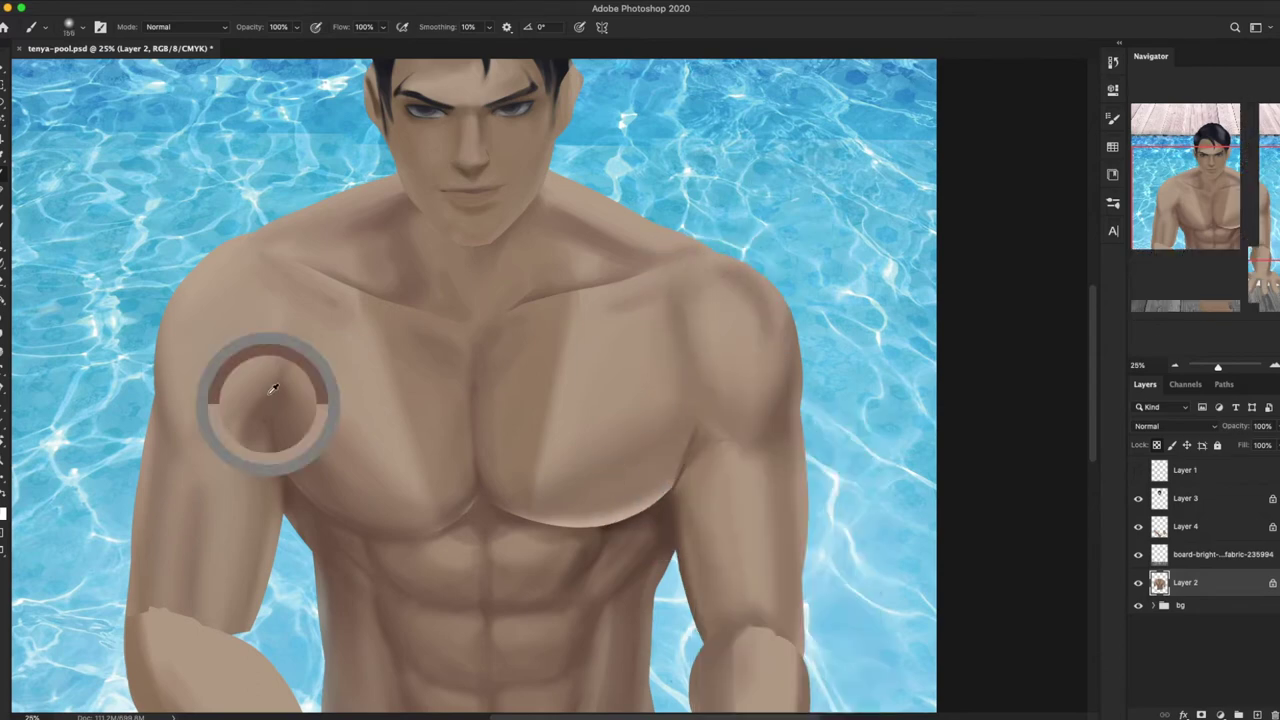
{"action": "left_click_drag", "start_coordinate": [212, 280], "coordinate": [198, 345]}
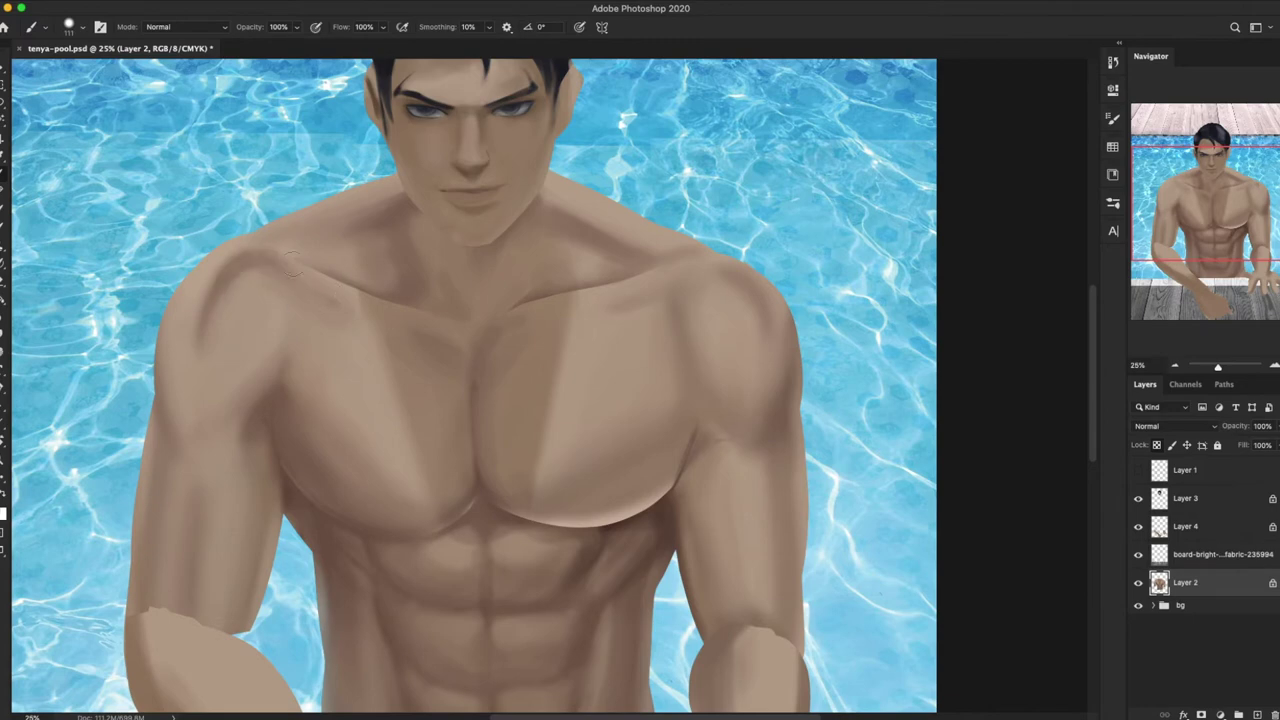
Step: Reshape the outline of the left arm with Liquify
{"action": "left_click", "coordinate": [1176, 366]}
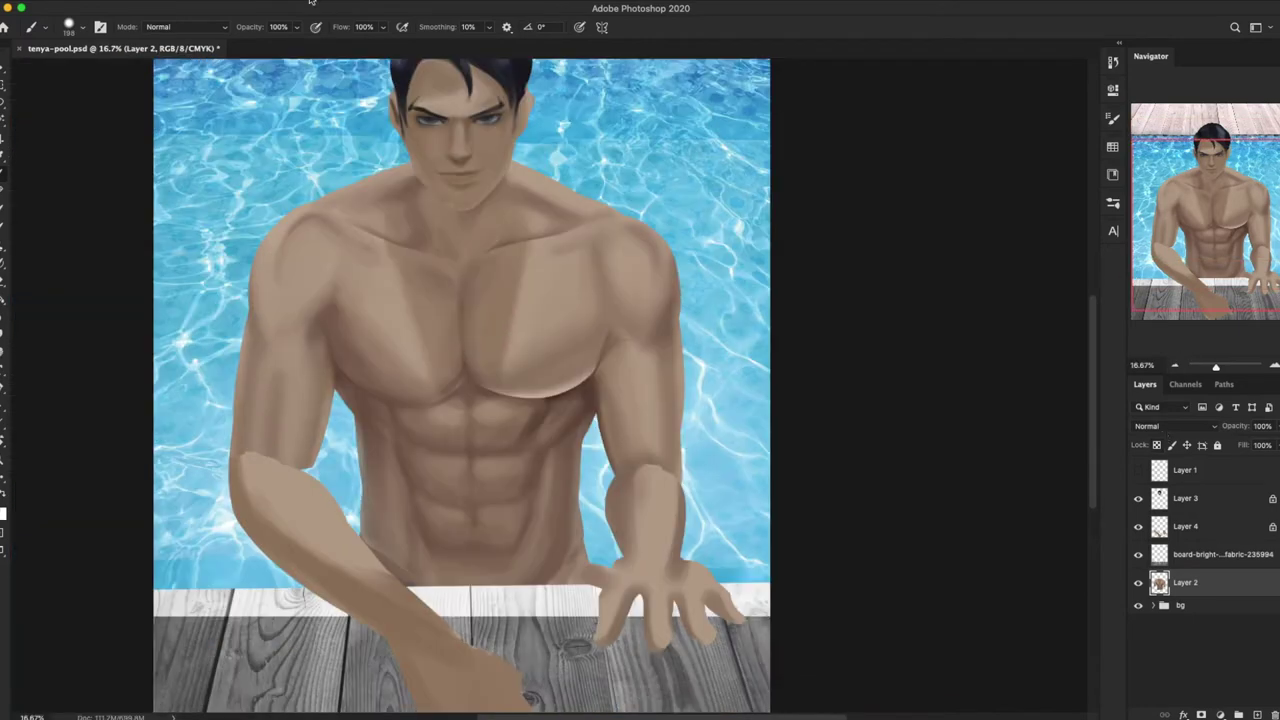
{"action": "key", "text": "ctrl+shift+x"}
{"action": "left_click_drag", "start_coordinate": [368, 285], "coordinate": [388, 320]}
{"action": "left_click", "coordinate": [1020, 521]}
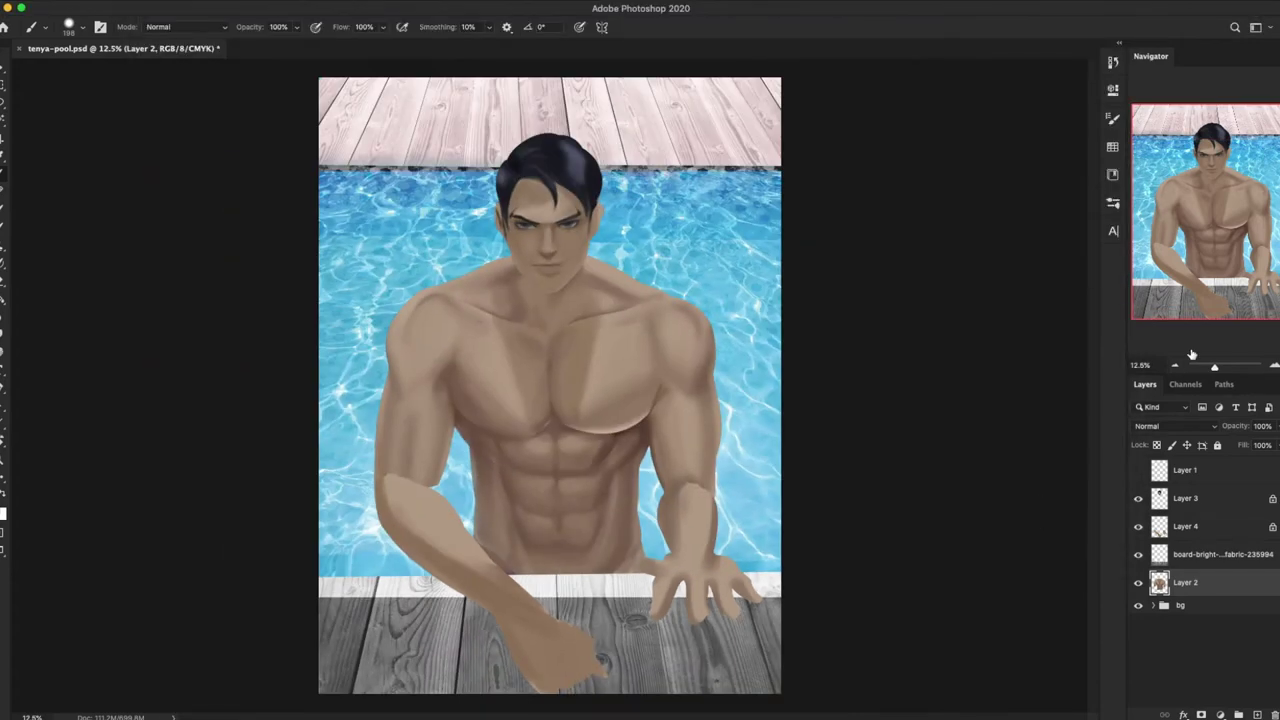
{"action": "scroll", "coordinate": [494, 249], "scroll_direction": "up", "scroll_amount": 2}
{"action": "left_click", "coordinate": [640, 250], "text": "ctrl"}
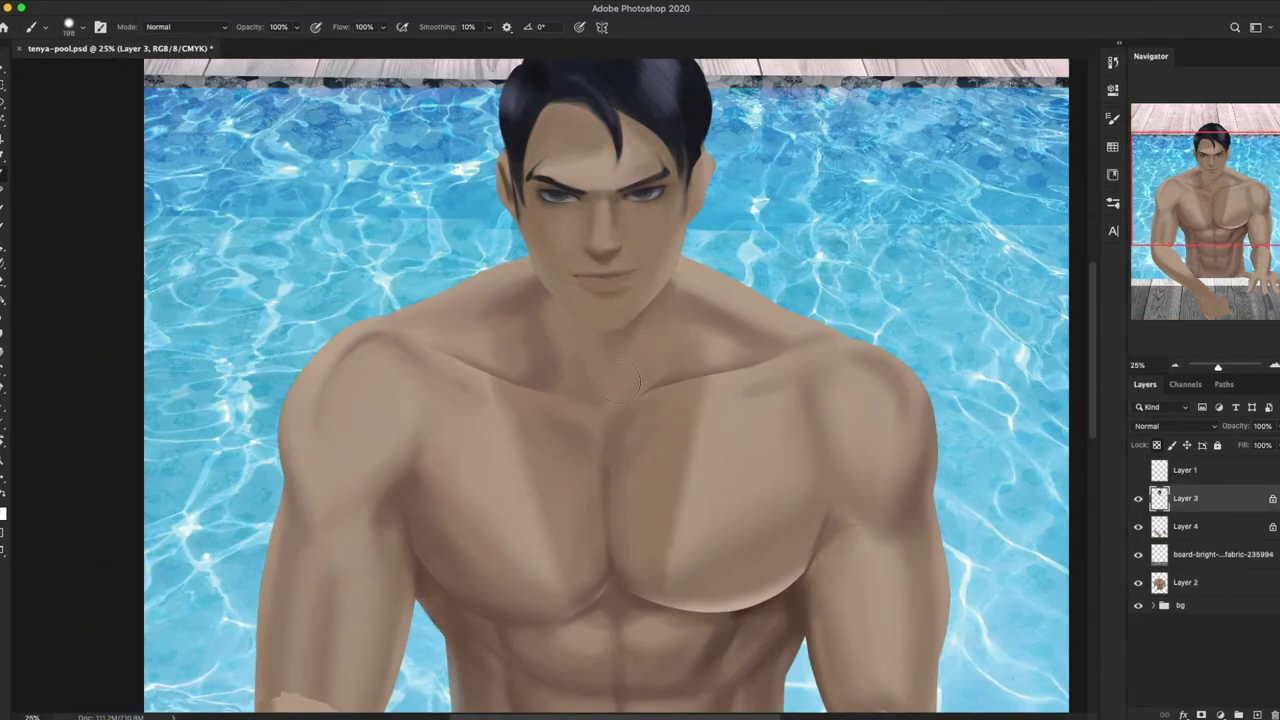
Step: On Layer 2, tilt the view, lasso a strip along the pectoral's lower edge and darken it
{"action": "scroll", "coordinate": [800, 586], "scroll_direction": "down", "scroll_amount": 4}
{"action": "key", "text": "l"}
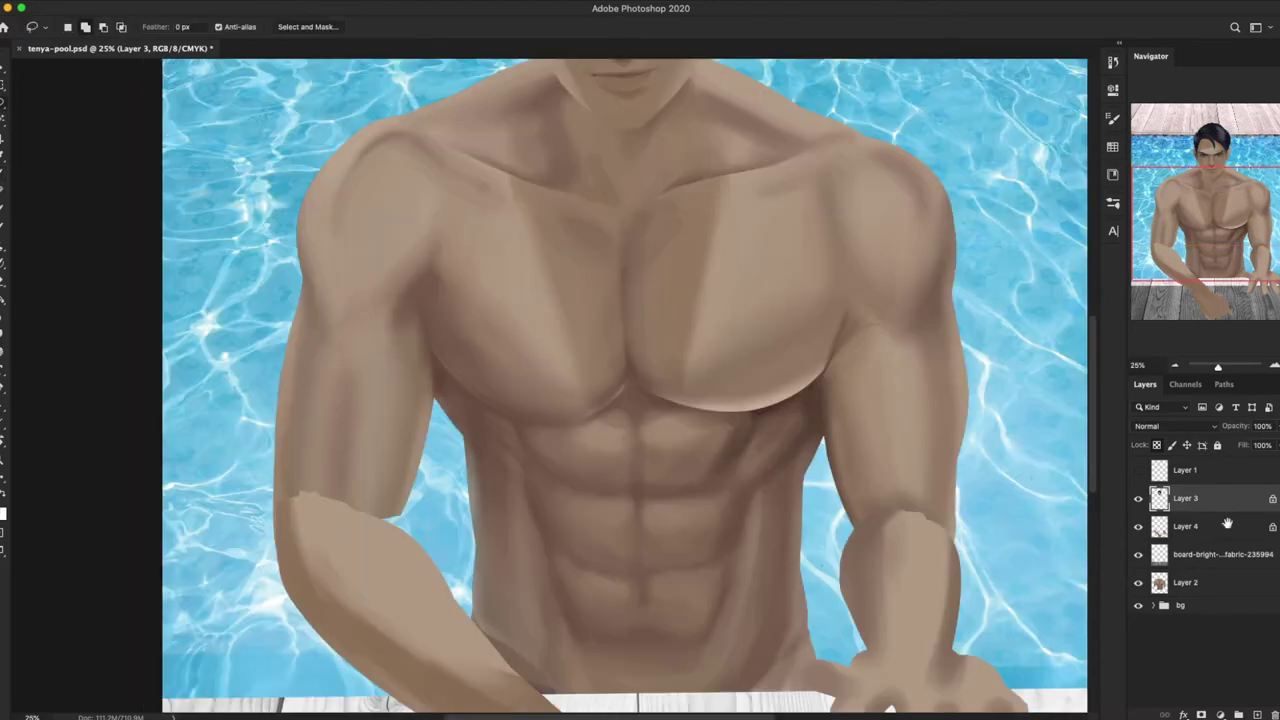
{"action": "left_click", "coordinate": [1185, 582]}
{"action": "key", "text": "r"}
{"action": "left_click_drag", "start_coordinate": [466, 400], "coordinate": [420, 470]}
{"action": "left_click_drag", "start_coordinate": [505, 272], "coordinate": [545, 455]}
{"action": "key", "text": "b"}
{"action": "left_click_drag", "start_coordinate": [500, 290], "coordinate": [514, 391]}
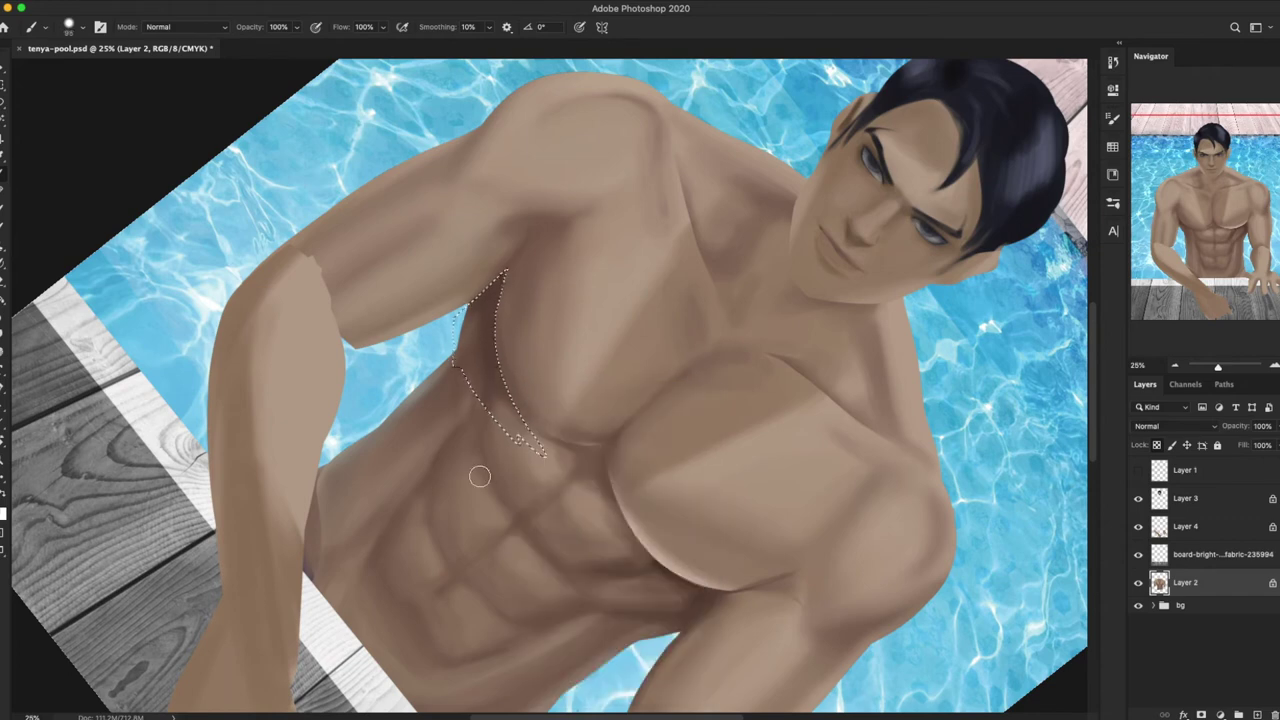
Step: Outline the pectoral underside with a new lasso selection and adjust the brush size
{"action": "key", "text": "l"}
{"action": "key", "text": "Return"}
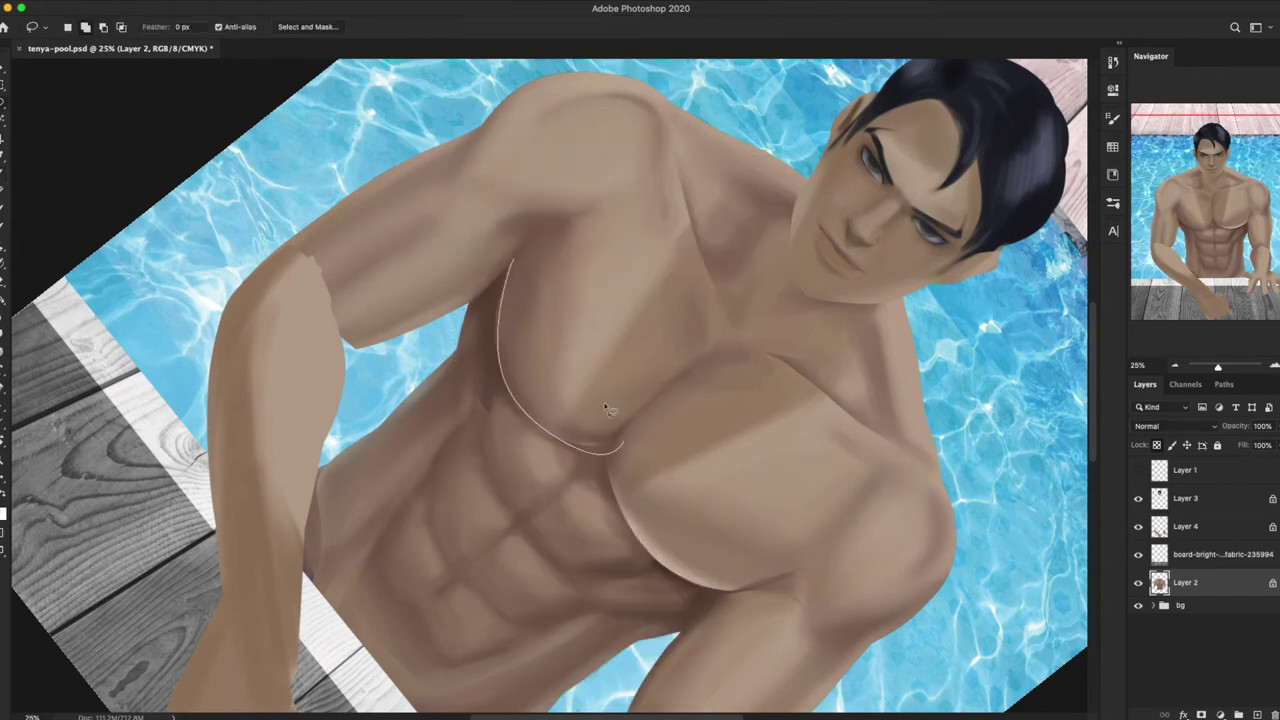
{"action": "key", "text": "Return"}
{"action": "left_click_drag", "start_coordinate": [510, 262], "coordinate": [508, 380]}
{"action": "key", "text": "b"}
{"action": "right_click", "coordinate": [726, 375]}
{"action": "key", "text": "Escape"}
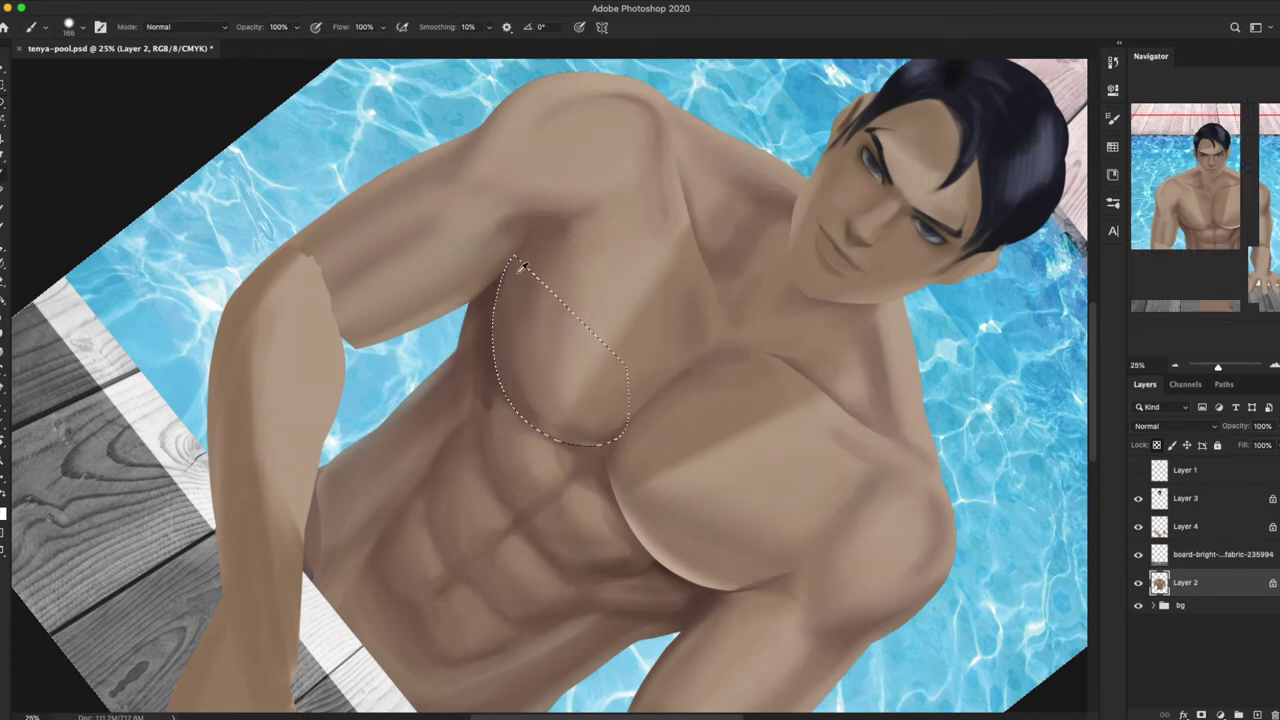
Step: Reset the canvas rotation to upright, deselect, and smudge the pectoral edge gently
{"action": "key", "text": "r"}
{"action": "key", "text": "Escape"}
{"action": "key", "text": "b"}
{"action": "left_click", "coordinate": [771, 371], "text": "alt"}
{"action": "key", "text": "ctrl+d"}
{"action": "key", "text": "r"}
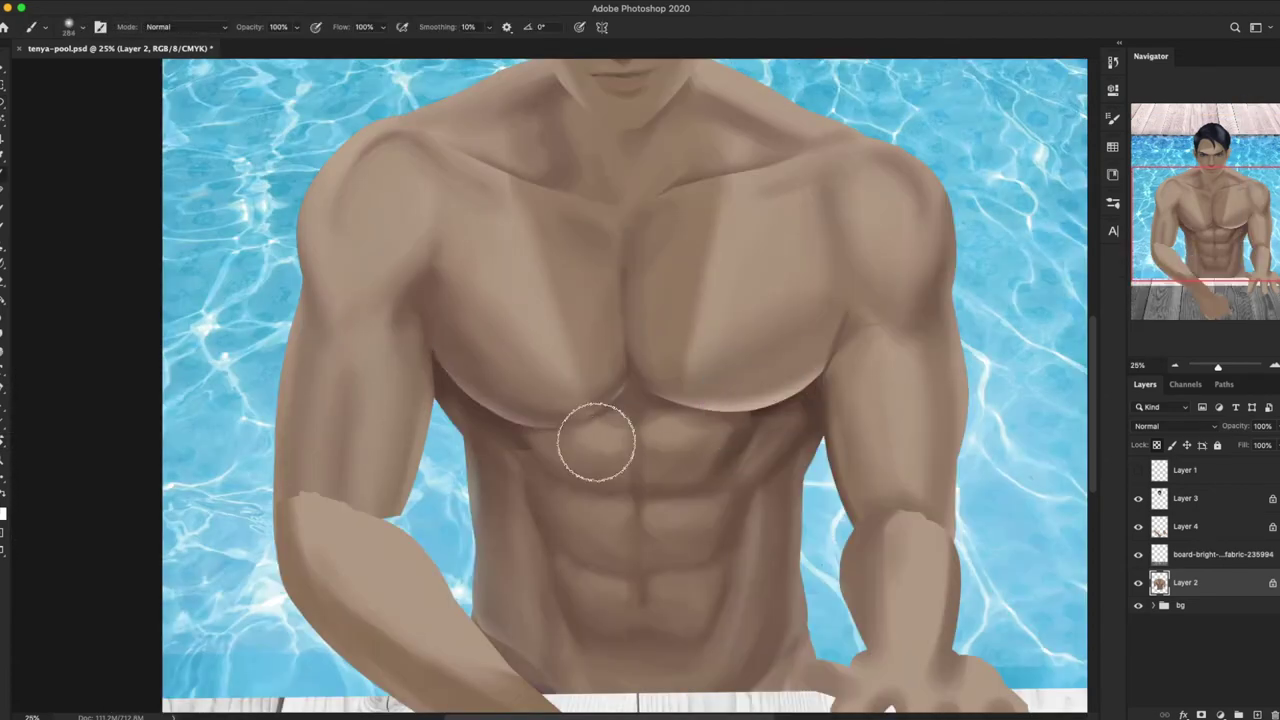
{"action": "key", "text": "b"}
Step: Switch to the Soft Round brush and sample a skin tone from the chest
{"action": "right_click", "coordinate": [550, 402]}
{"action": "right_click", "coordinate": [634, 402]}
{"action": "key", "text": "Escape"}
{"action": "right_click", "coordinate": [608, 400]}
{"action": "key", "text": "Escape"}
{"action": "left_click", "coordinate": [606, 425], "text": "alt"}
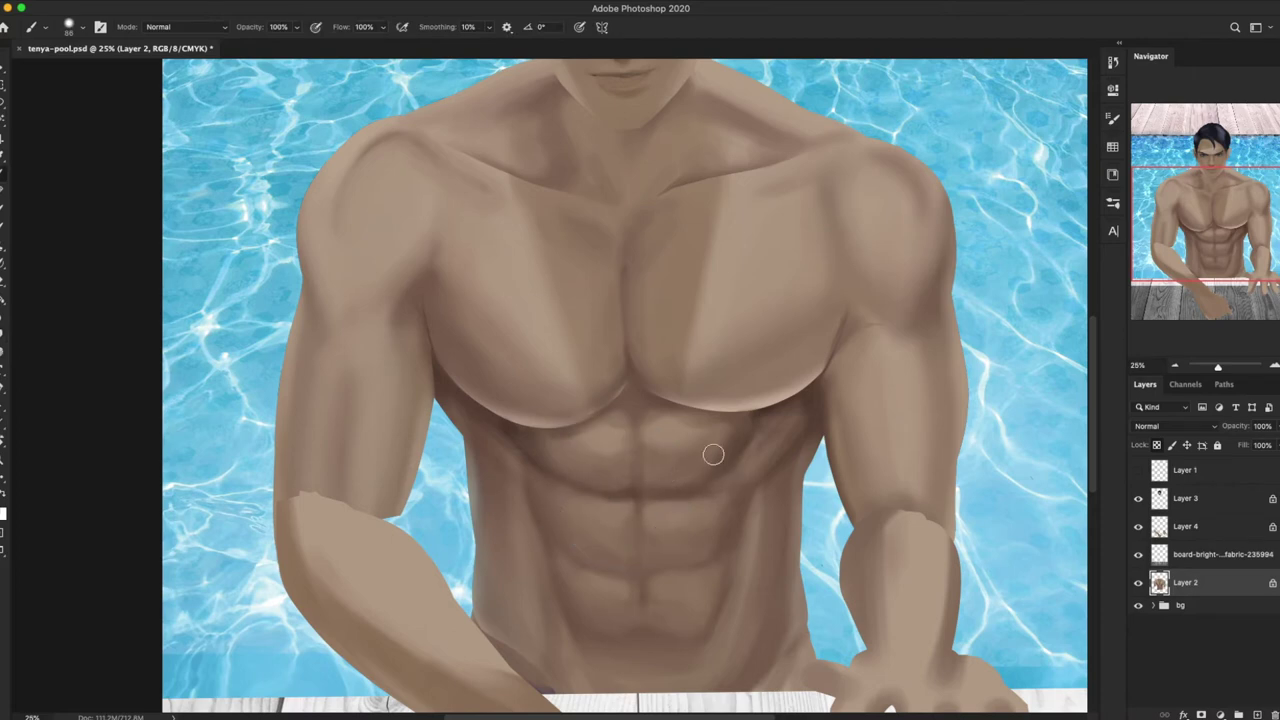
Step: Zoom in on the abs, keep the brush blend mode at Normal, and clear the selection
{"action": "left_click", "coordinate": [619, 466], "text": "alt"}
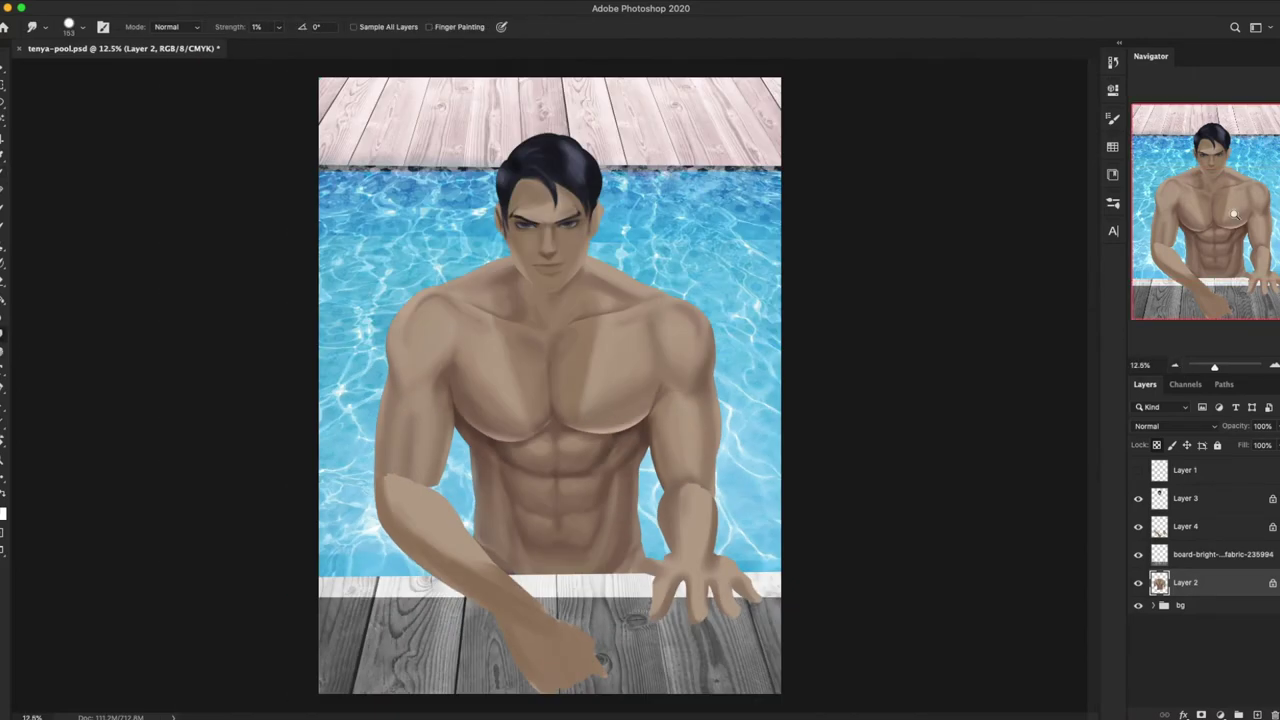
{"action": "key", "text": "ctrl+plus"}
{"action": "left_click_drag", "start_coordinate": [1218, 213], "coordinate": [1218, 230]}
{"action": "key", "text": "l"}
{"action": "left_click_drag", "start_coordinate": [430, 455], "coordinate": [434, 458]}
{"action": "key", "text": "b"}
{"action": "left_click", "coordinate": [185, 26]}
{"action": "key", "text": "Escape"}
{"action": "key", "text": "ctrl+d"}
Step: Shrink the brush to about 60 px and repaint shading on the left side of the abs
{"action": "right_click", "coordinate": [548, 404]}
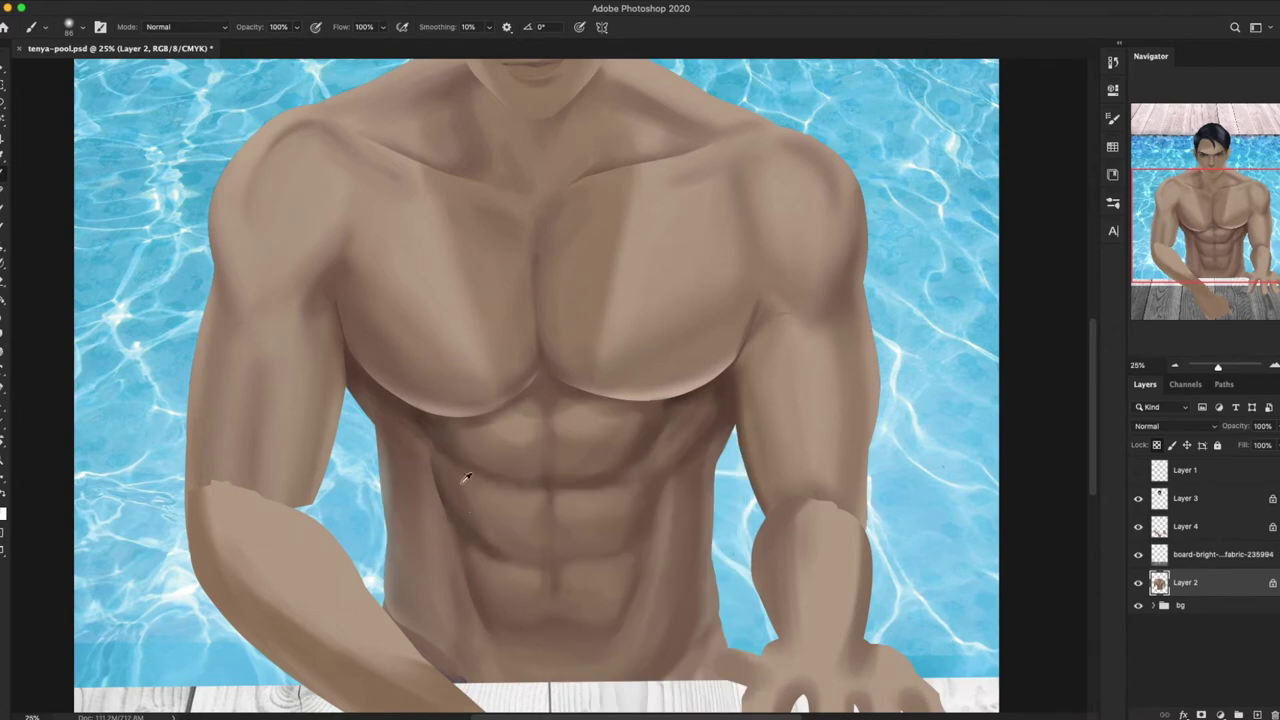
{"action": "key", "text": "bracketleft"}
{"action": "key", "text": "bracketleft"}
{"action": "key", "text": "bracketleft"}
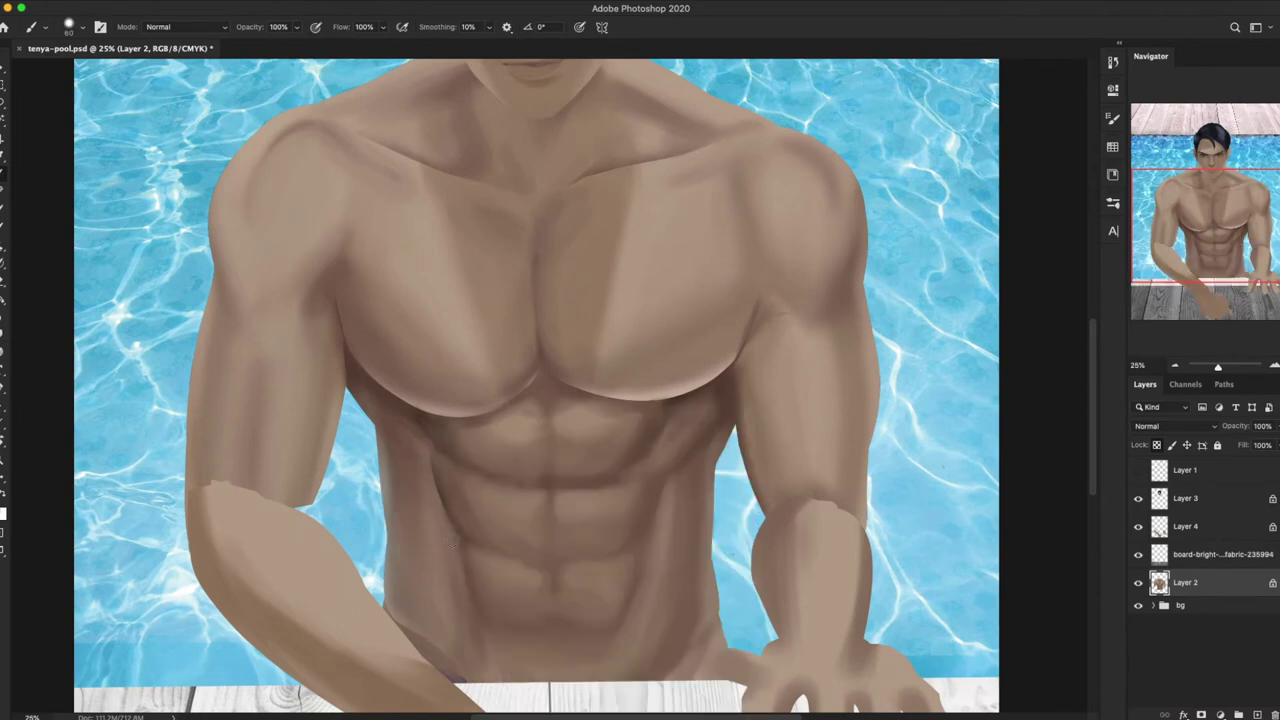
{"action": "left_click_drag", "start_coordinate": [471, 563], "coordinate": [430, 470]}
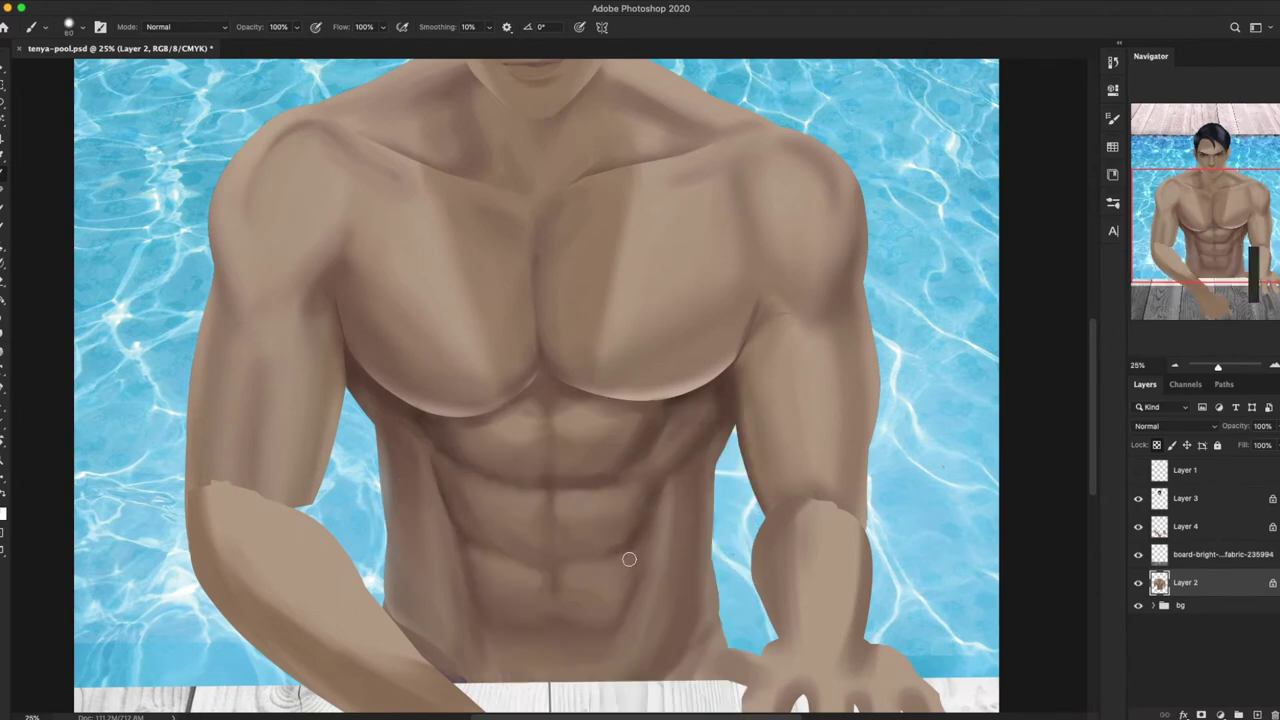
{"action": "key", "text": "super+minus"}
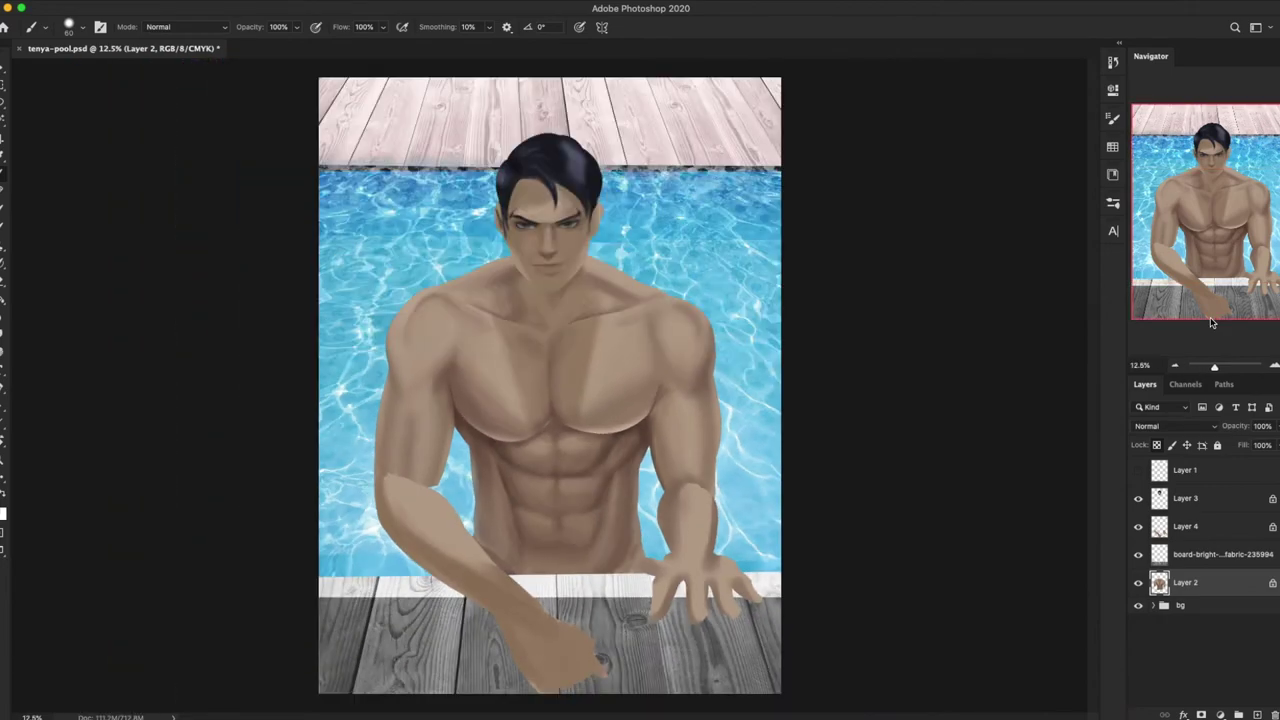
{"action": "scroll", "coordinate": [505, 162], "scroll_direction": "up", "scroll_amount": 3}
{"action": "left_click_drag", "start_coordinate": [1240, 177], "coordinate": [1240, 215]}
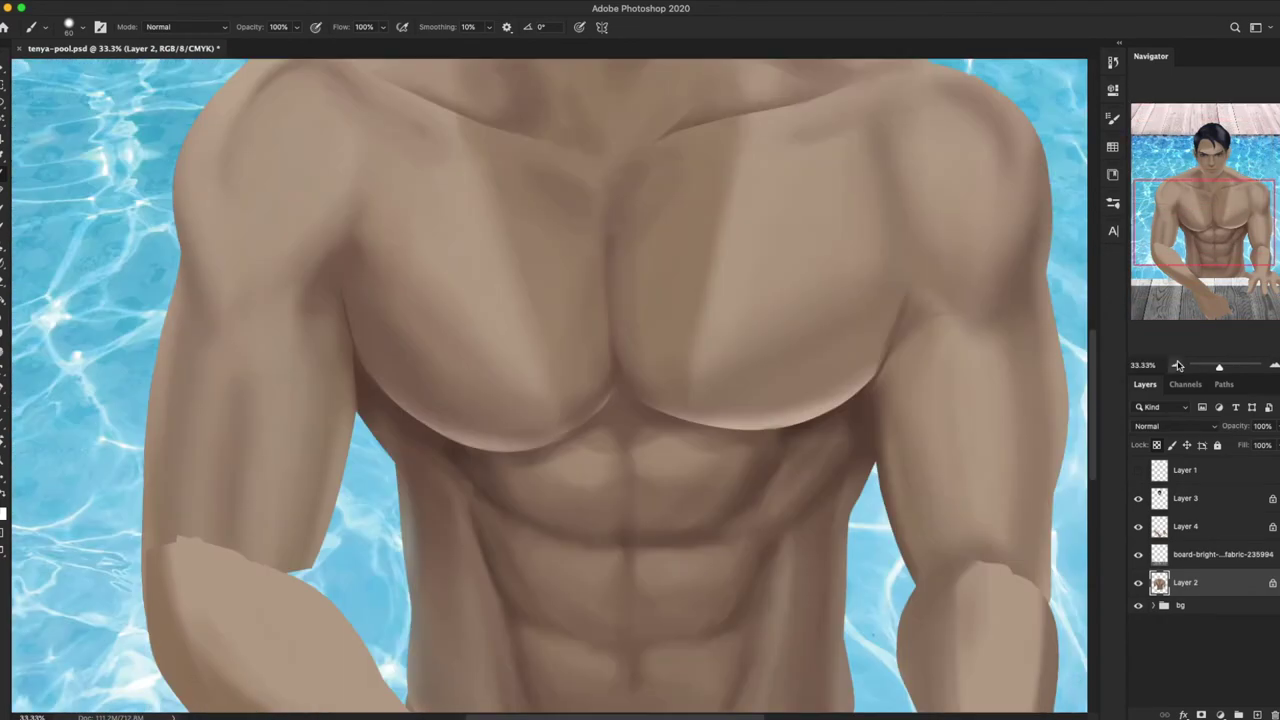
Step: Select the chest area and reshape it with Liquify
{"action": "key", "text": "super+minus"}
{"action": "key", "text": "super+minus"}
{"action": "key", "text": "l"}
{"action": "left_click_drag", "start_coordinate": [720, 335], "coordinate": [697, 355]}
{"action": "key", "text": "super+shift+x"}
{"action": "left_click_drag", "start_coordinate": [343, 400], "coordinate": [380, 380]}
{"action": "left_click", "coordinate": [1012, 517]}
Step: Copy the left pectoral to a new layer and reshape it with Transform > Warp
{"action": "key", "text": "super+j"}
{"action": "left_click_drag", "start_coordinate": [558, 328], "coordinate": [560, 403]}
{"action": "key", "text": "super+t"}
{"action": "right_click", "coordinate": [526, 444]}
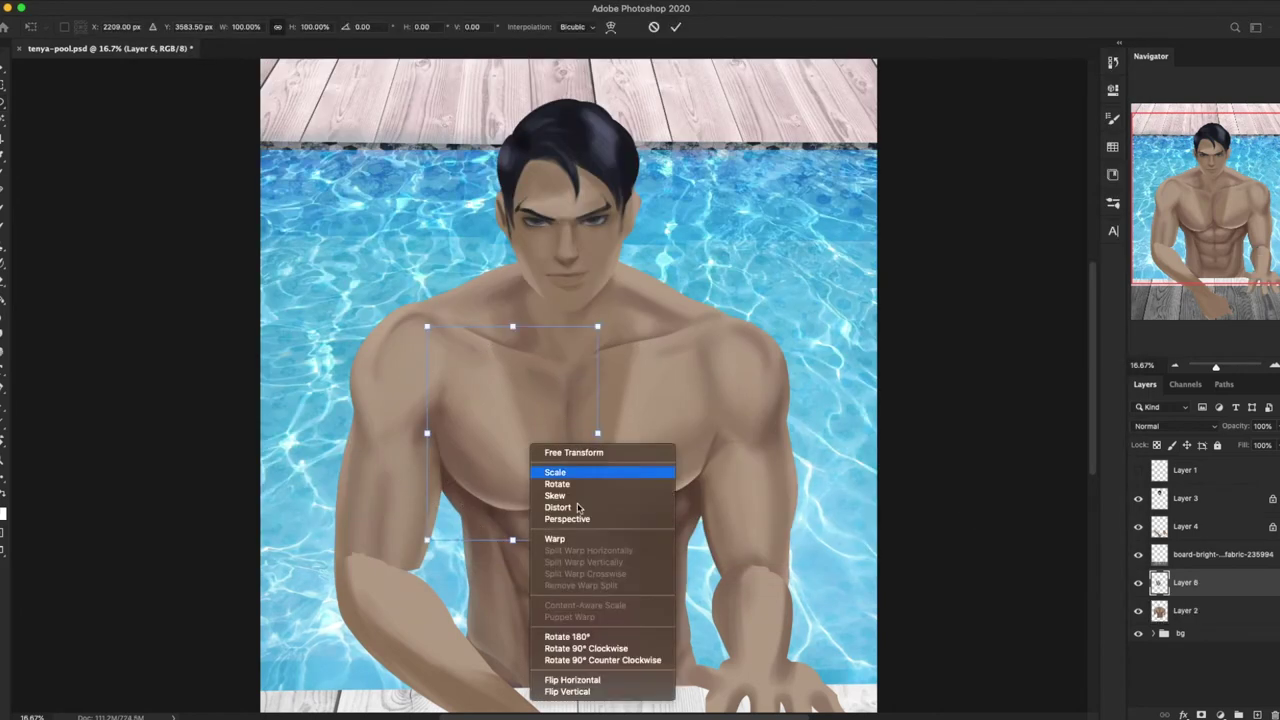
{"action": "left_click", "coordinate": [560, 545]}
{"action": "key", "text": "Return"}
Step: Erase the copy's edges and merge it down into Layer 2
{"action": "key", "text": "e"}
{"action": "left_click", "coordinate": [566, 526]}
{"action": "key", "text": "Return"}
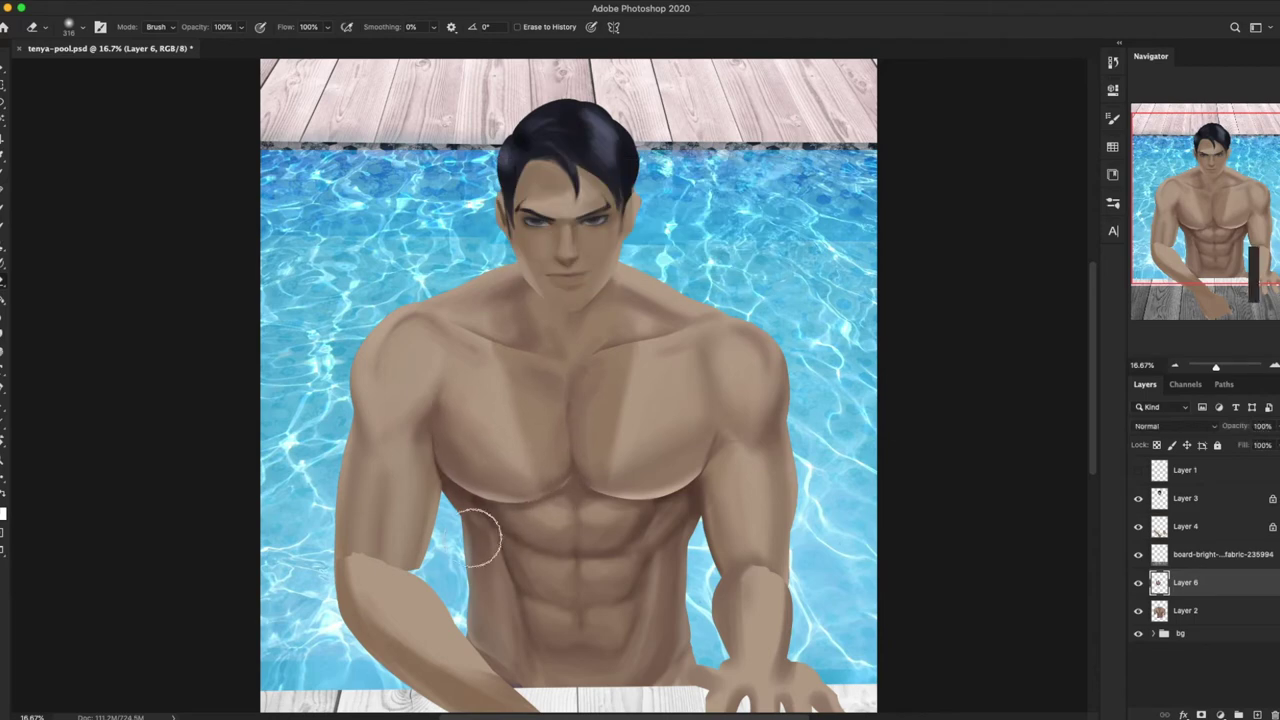
{"action": "key", "text": "super+e"}
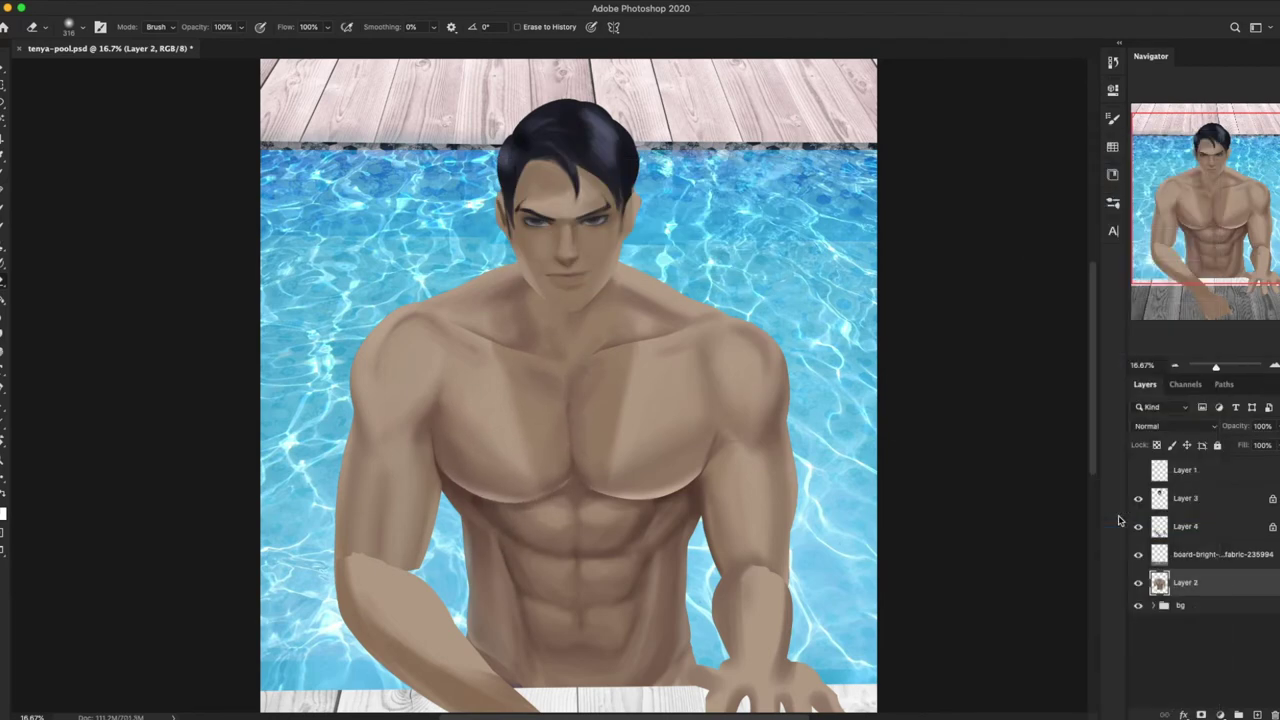
{"action": "left_click", "coordinate": [1177, 367]}
Step: Sample torso skin tone and soften shading along the torso's right edge and under the left pectoral
{"action": "key", "text": "b"}
{"action": "key", "text": "super+equal"}
{"action": "key", "text": "super+equal"}
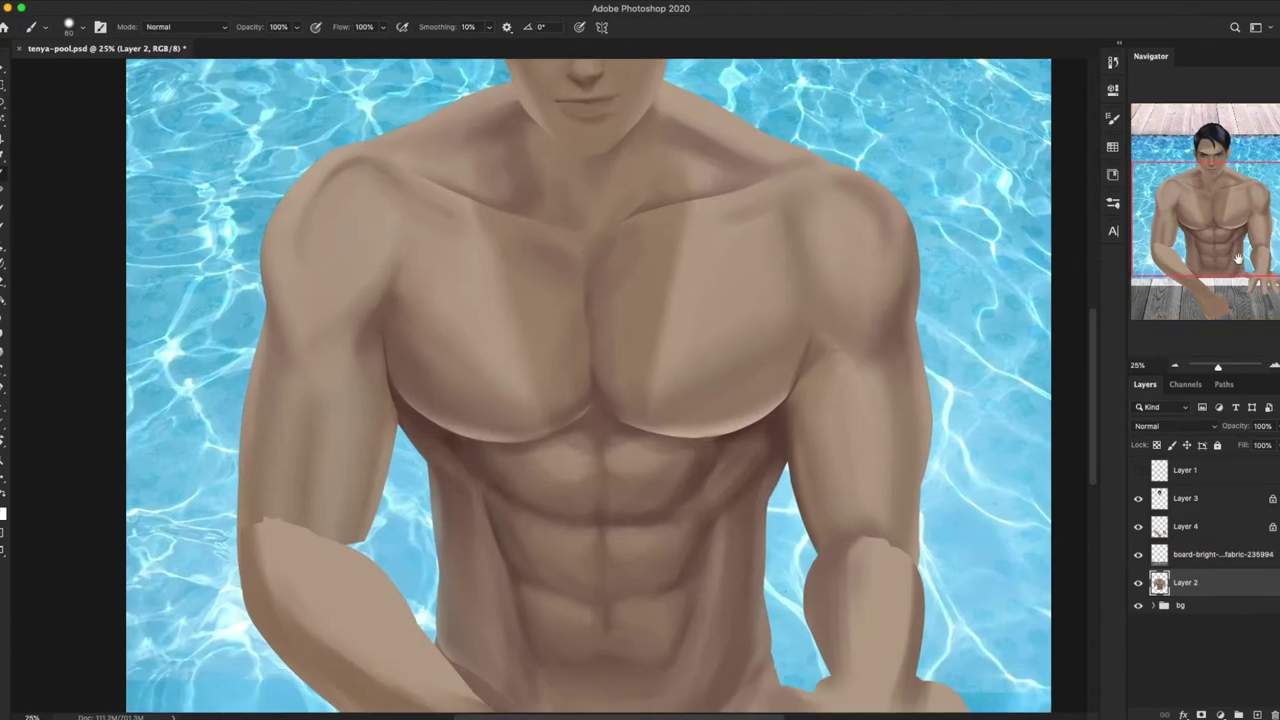
{"action": "left_click_drag", "start_coordinate": [1238, 258], "coordinate": [1236, 274]}
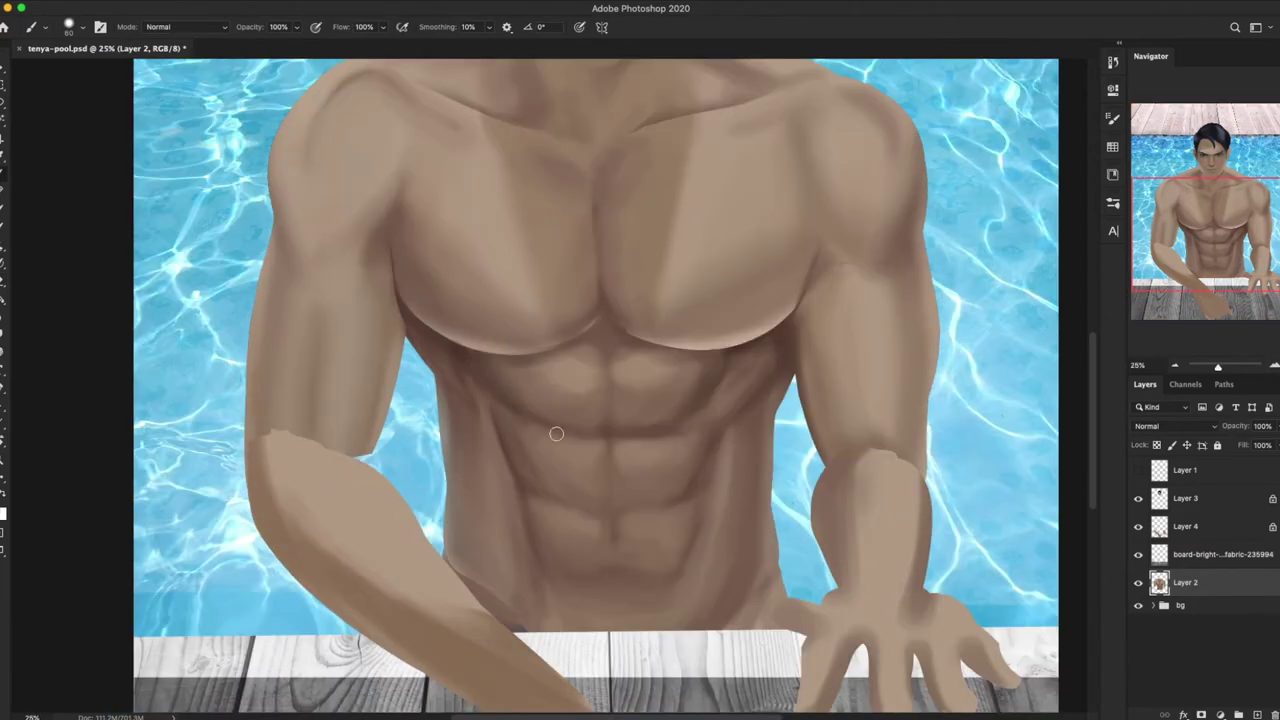
{"action": "left_click", "coordinate": [777, 354], "text": "alt"}
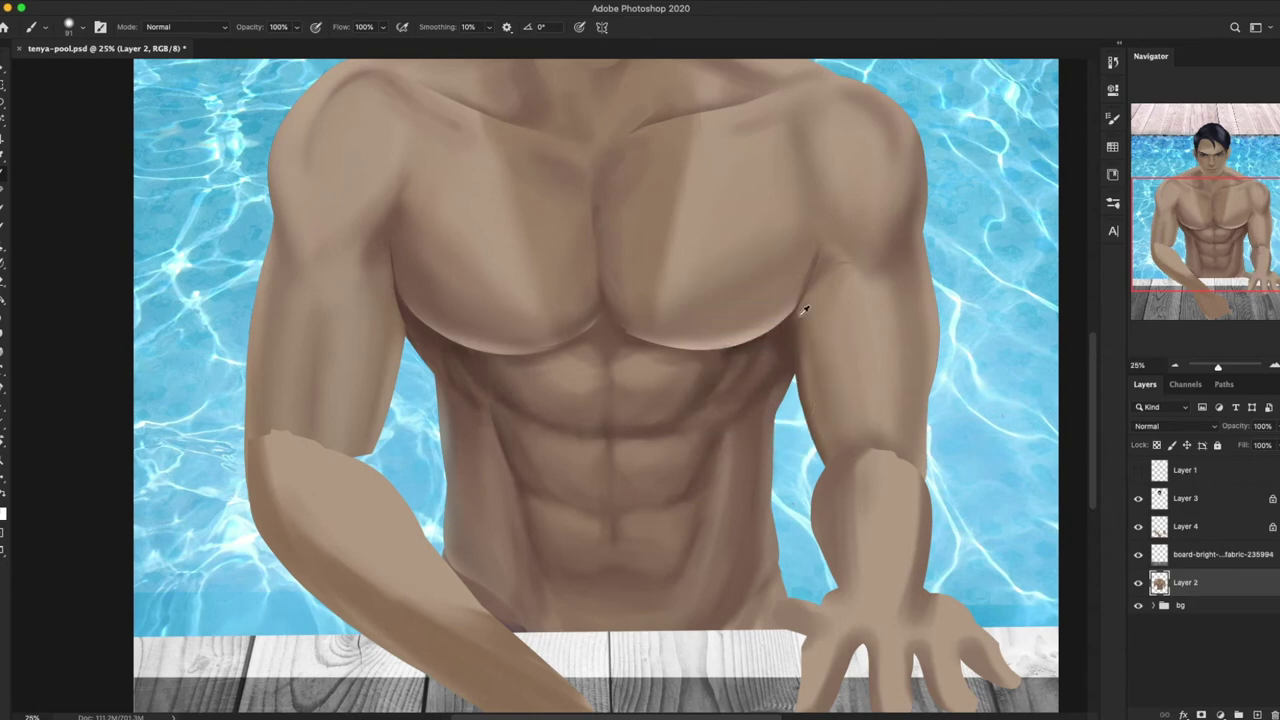
{"action": "left_click_drag", "start_coordinate": [749, 371], "coordinate": [771, 374]}
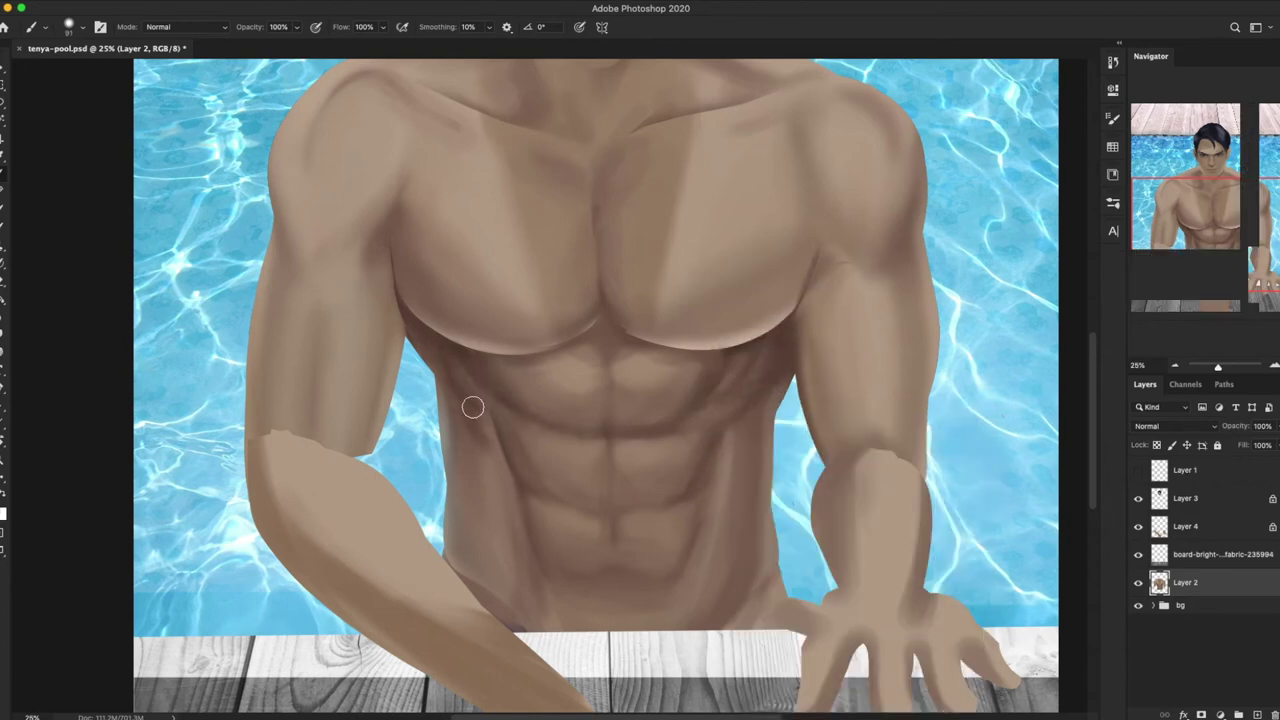
{"action": "left_click", "coordinate": [1175, 365]}
{"action": "key", "text": "ctrl+plus"}
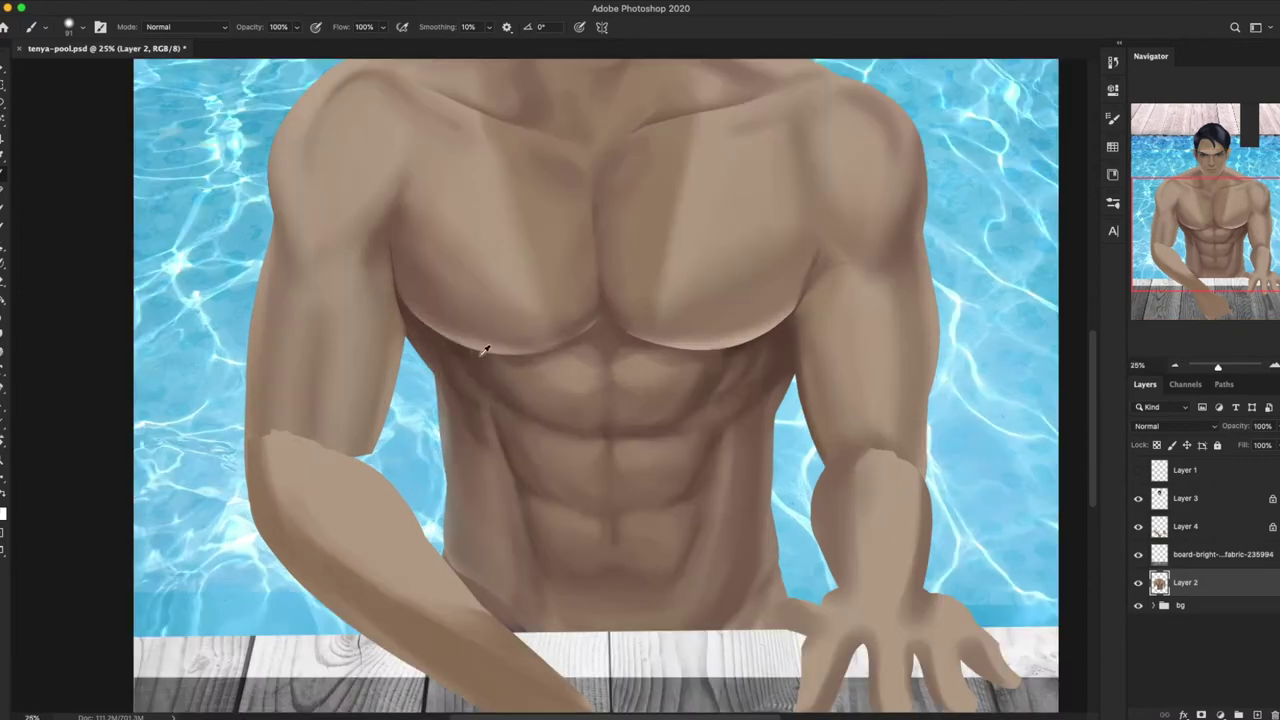
{"action": "left_click_drag", "start_coordinate": [474, 352], "coordinate": [548, 385]}
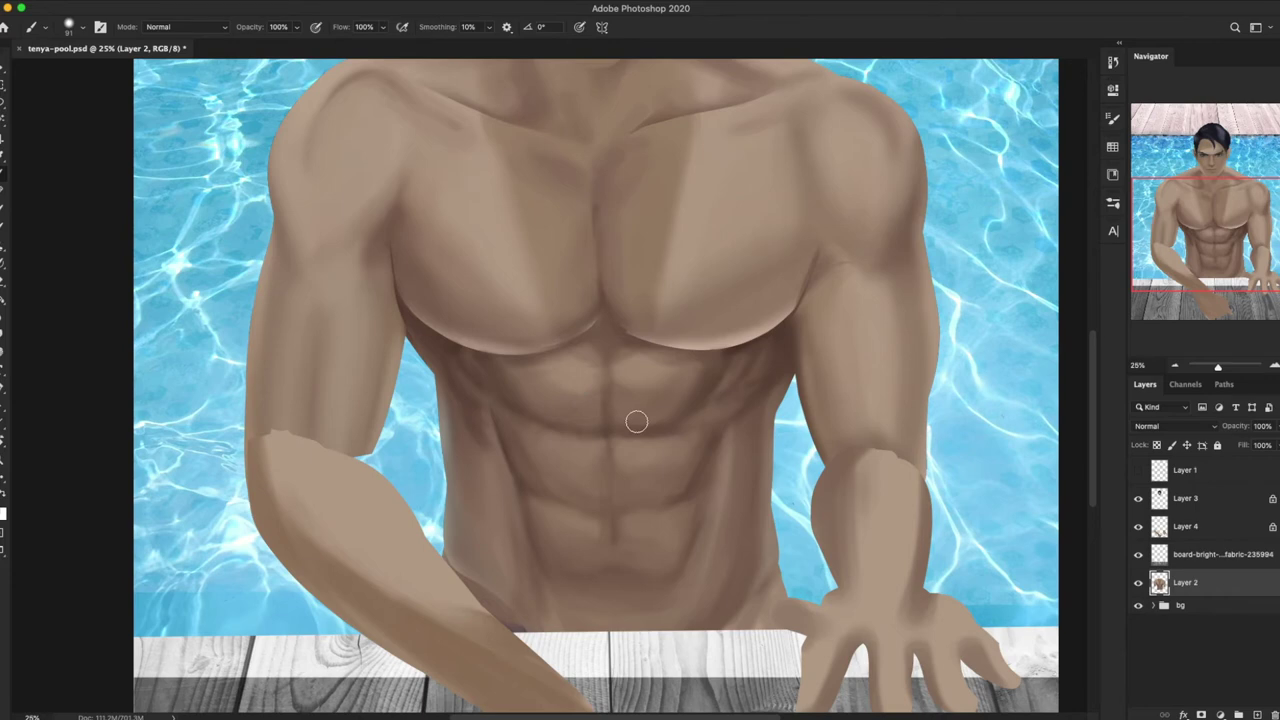
Step: Lasso part of the abs, sample a skin tone near the right pectoral, and fine-tune the brush size
{"action": "key", "text": "l"}
{"action": "left_click_drag", "start_coordinate": [637, 421], "coordinate": [611, 480]}
{"action": "key", "text": "b"}
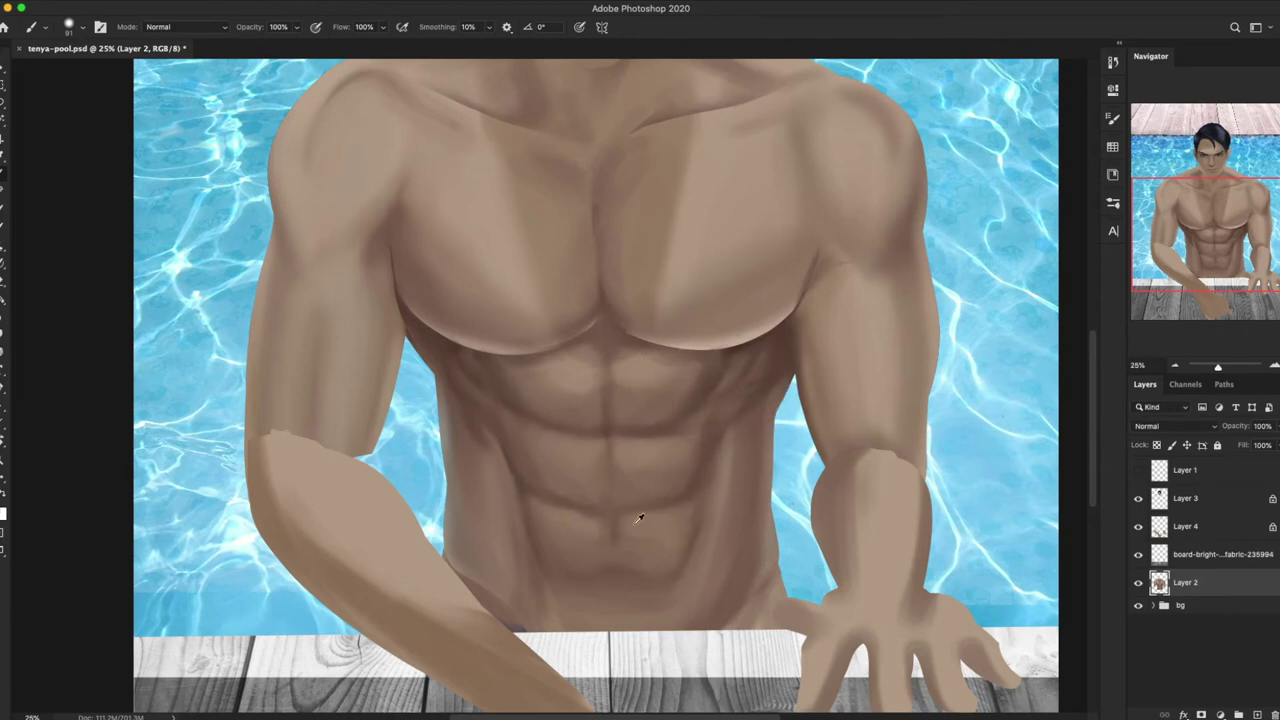
{"action": "left_click", "coordinate": [786, 329], "text": "alt"}
{"action": "key", "text": "]"}
{"action": "key", "text": "]"}
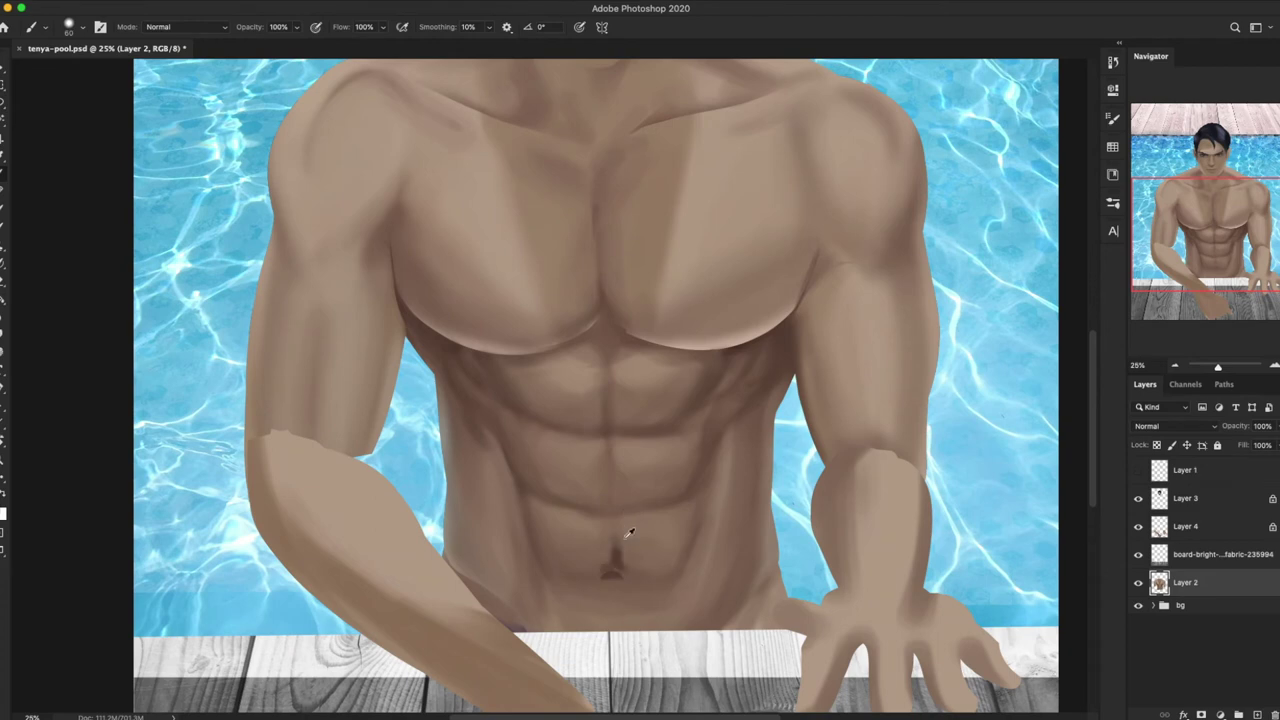
{"action": "right_click", "coordinate": [640, 500]}
{"action": "right_click", "coordinate": [630, 563]}
{"action": "right_click", "coordinate": [636, 565]}
{"action": "right_click", "coordinate": [609, 591]}
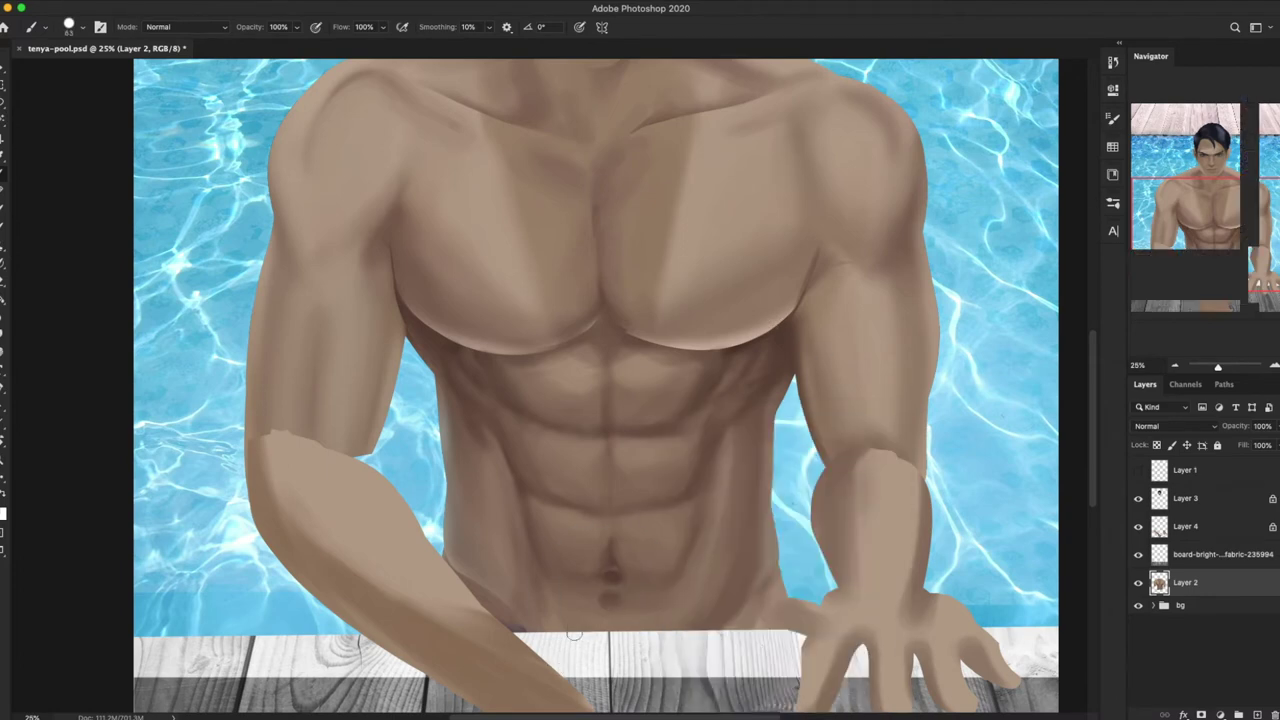
{"action": "left_click_drag", "start_coordinate": [609, 300], "coordinate": [607, 270]}
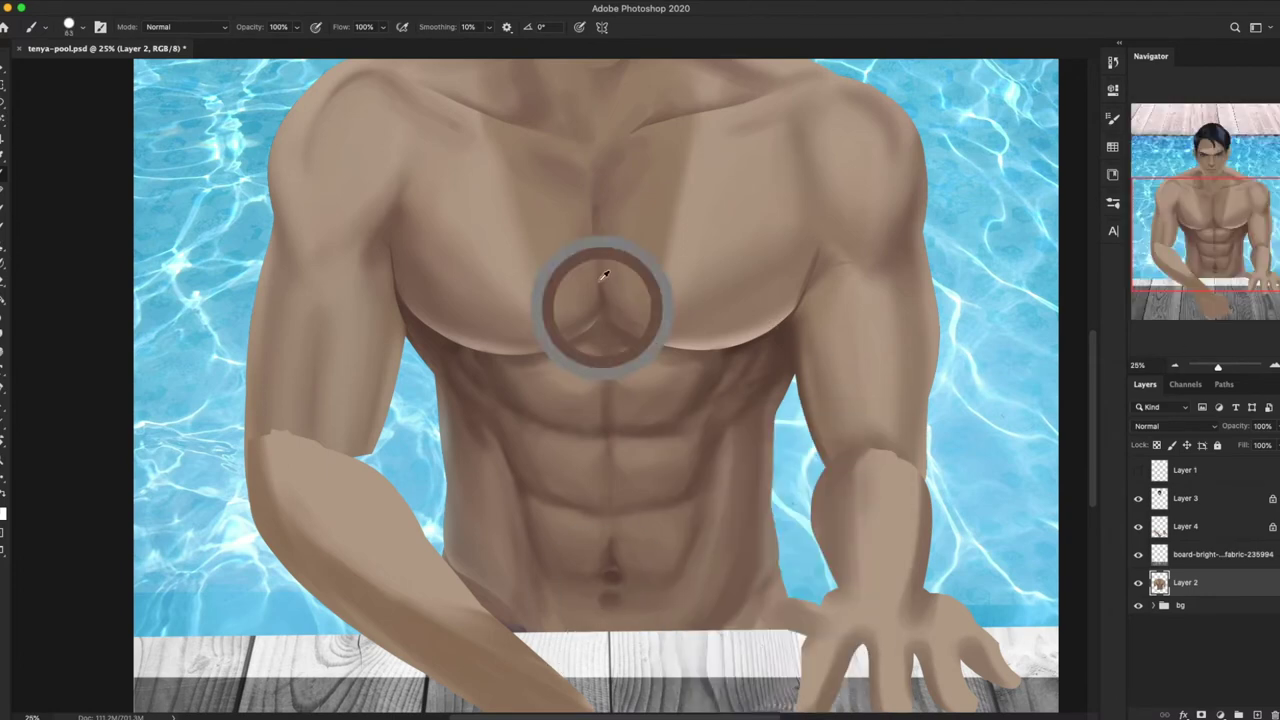
Step: Lasso the crease between the pectorals and repaint it with an enlarged brush
{"action": "key", "text": "l"}
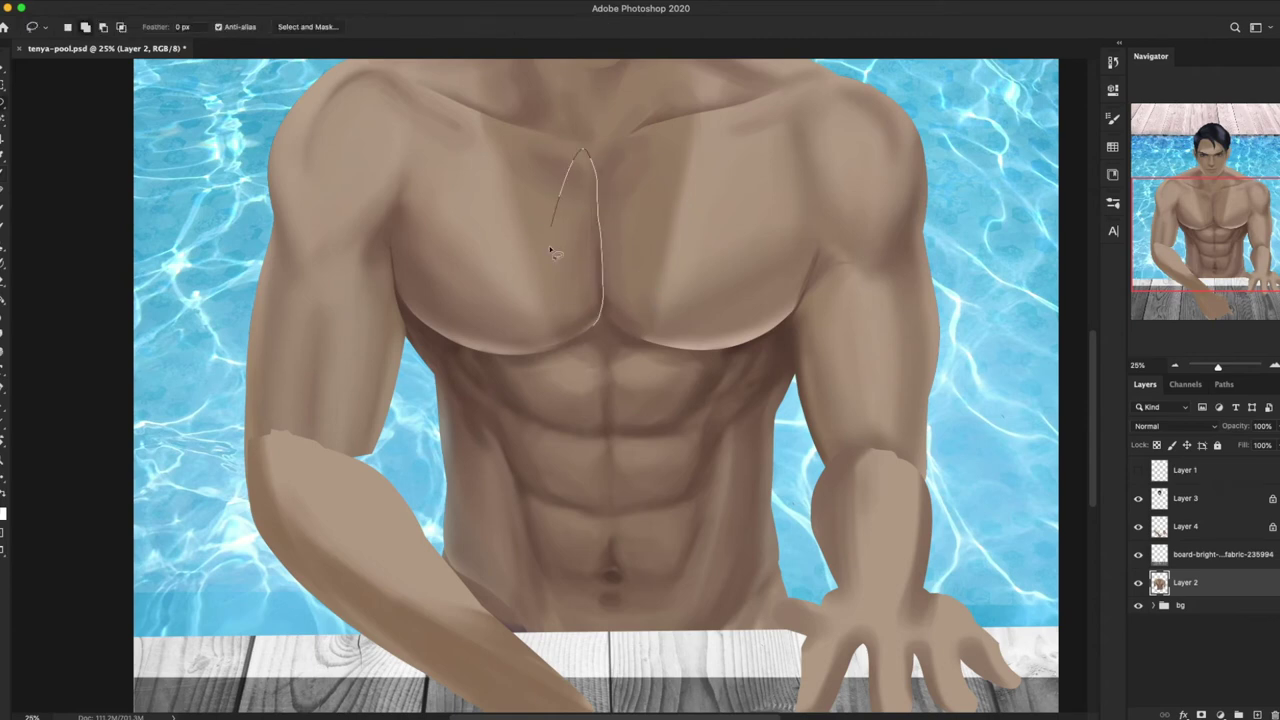
{"action": "left_click_drag", "start_coordinate": [590, 157], "coordinate": [592, 318]}
{"action": "key", "text": "b"}
{"action": "right_click", "coordinate": [600, 180]}
{"action": "key", "text": "Escape"}
{"action": "key", "text": "ctrl+d"}
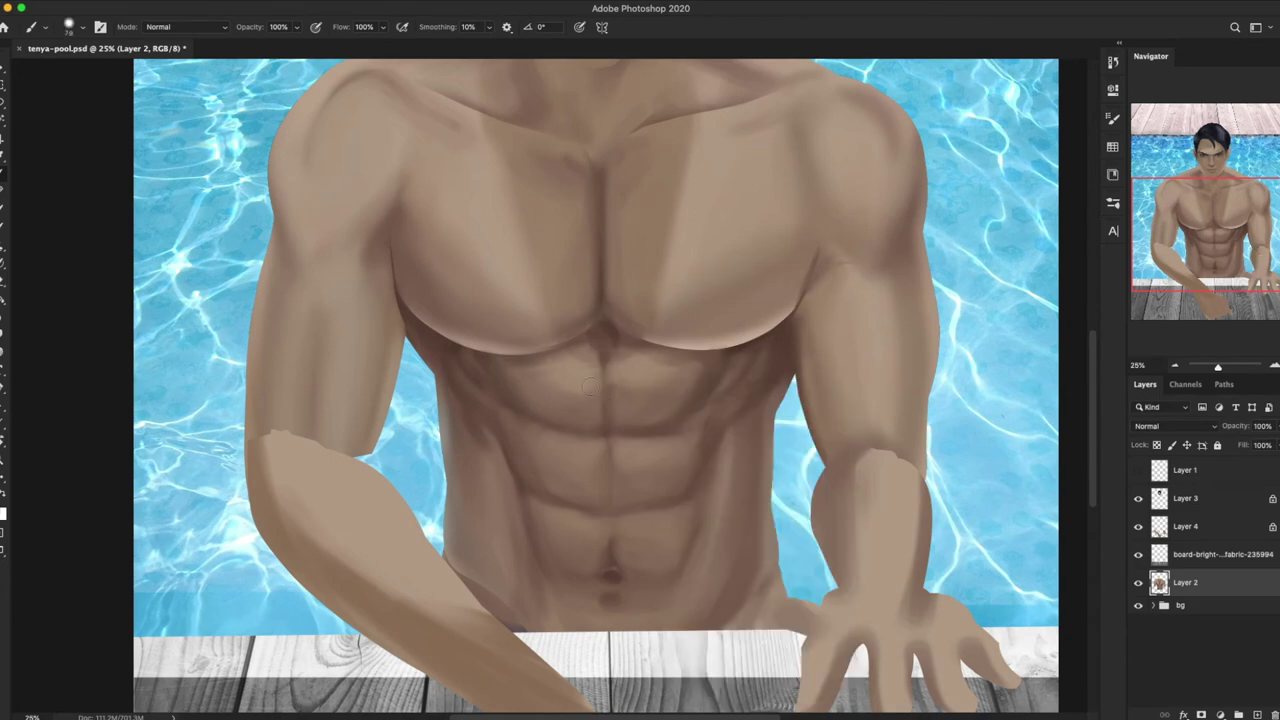
{"action": "key", "text": "ctrl+minus"}
{"action": "key", "text": "ctrl+plus"}
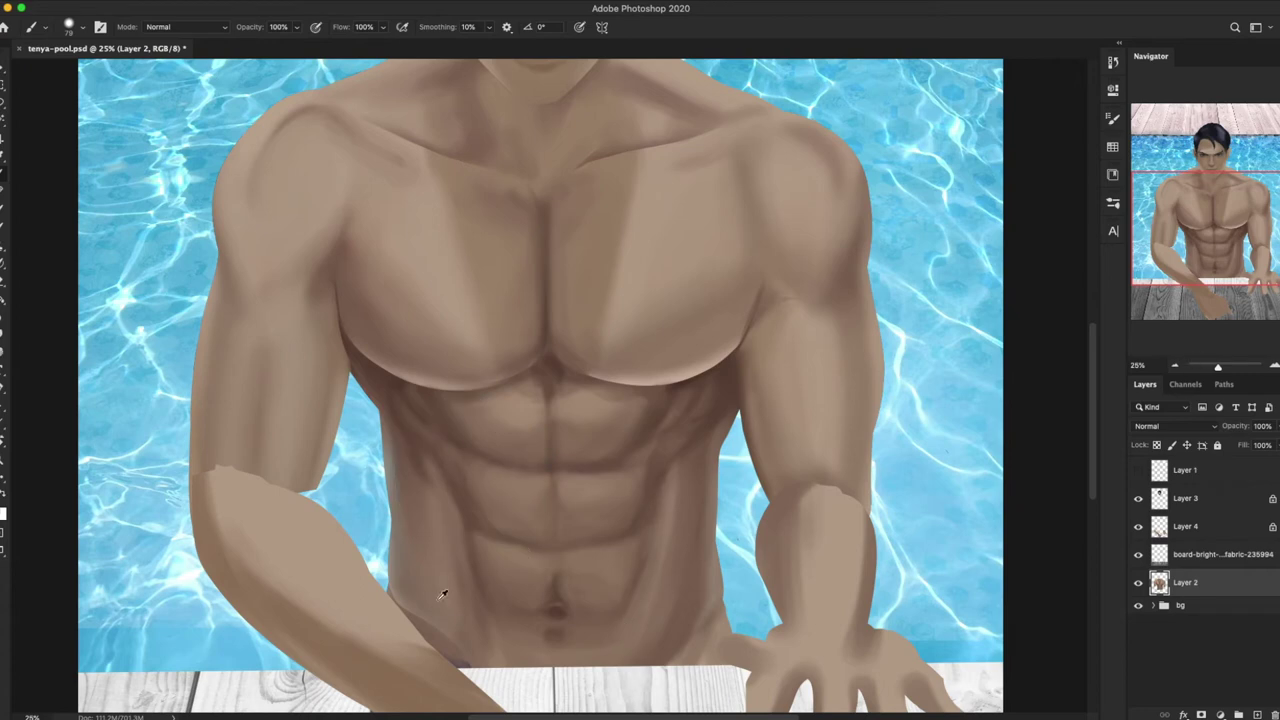
{"action": "key", "text": "bracketright"}
{"action": "key", "text": "bracketright"}
{"action": "key", "text": "bracketright"}
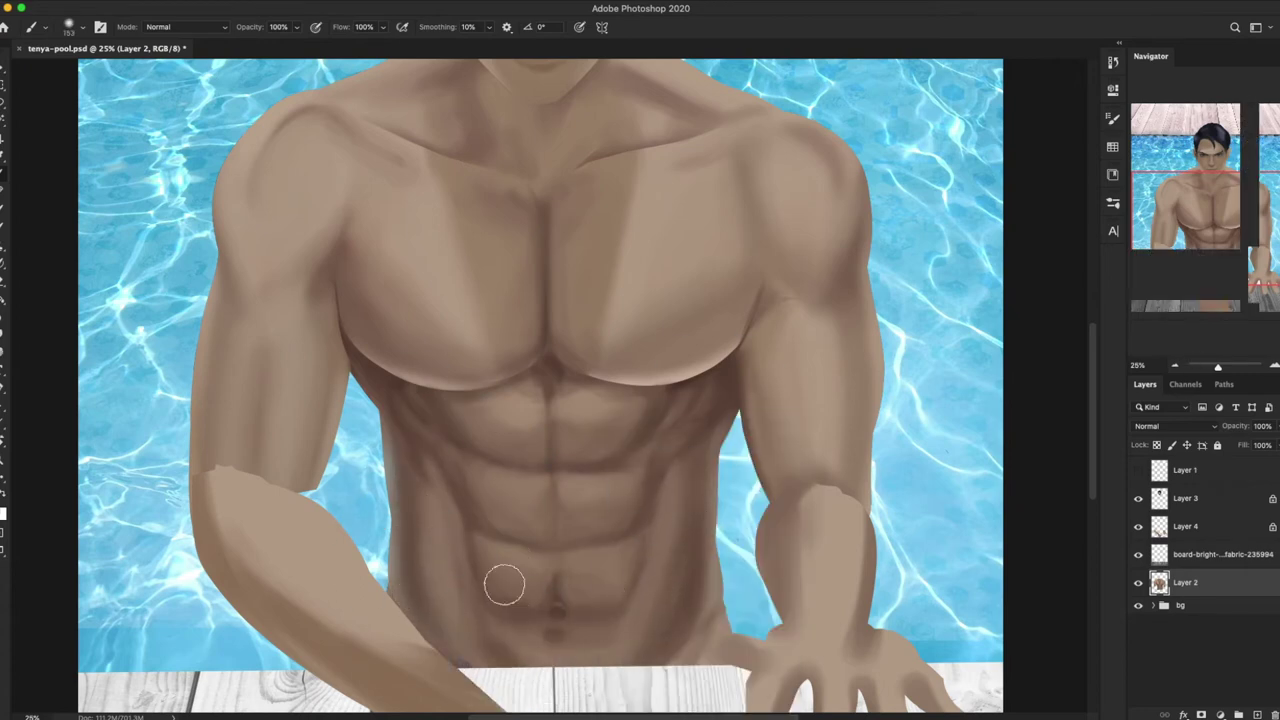
Step: Lasso the area around the navel and repaint it with a new brush preset
{"action": "key", "text": "l"}
{"action": "left_click_drag", "start_coordinate": [623, 615], "coordinate": [495, 635]}
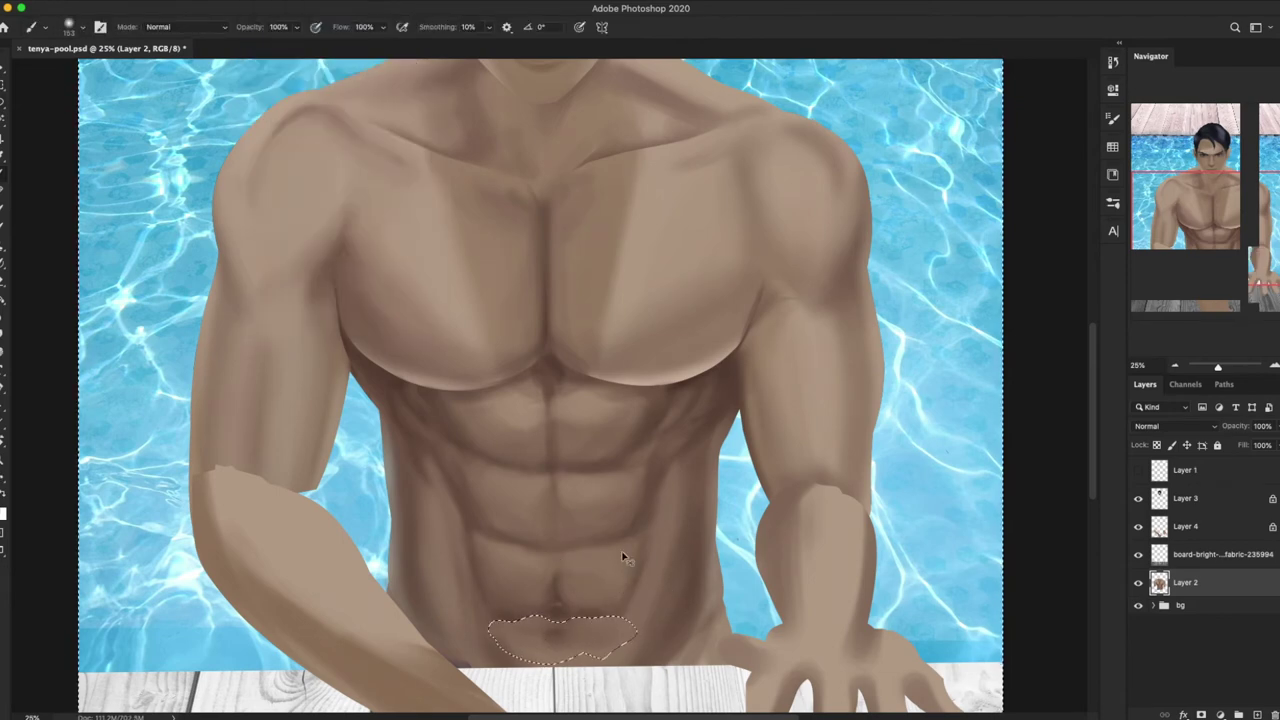
{"action": "key", "text": "ctrl+d"}
{"action": "right_click", "coordinate": [750, 412]}
{"action": "key", "text": "Escape"}
Step: Rotate the canvas view about 30° to check, reset it, fit the image and save
{"action": "key", "text": "r"}
{"action": "left_click_drag", "start_coordinate": [641, 625], "coordinate": [370, 523]}
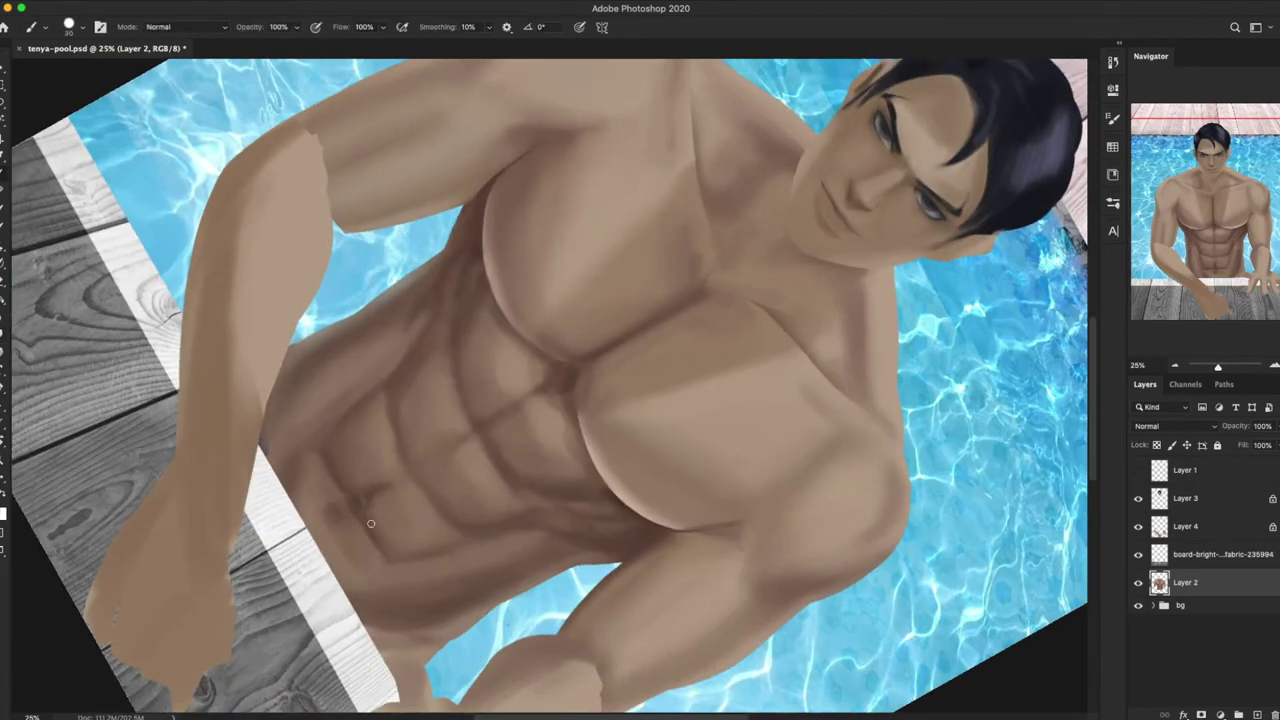
{"action": "key", "text": "r"}
{"action": "key", "text": "Escape"}
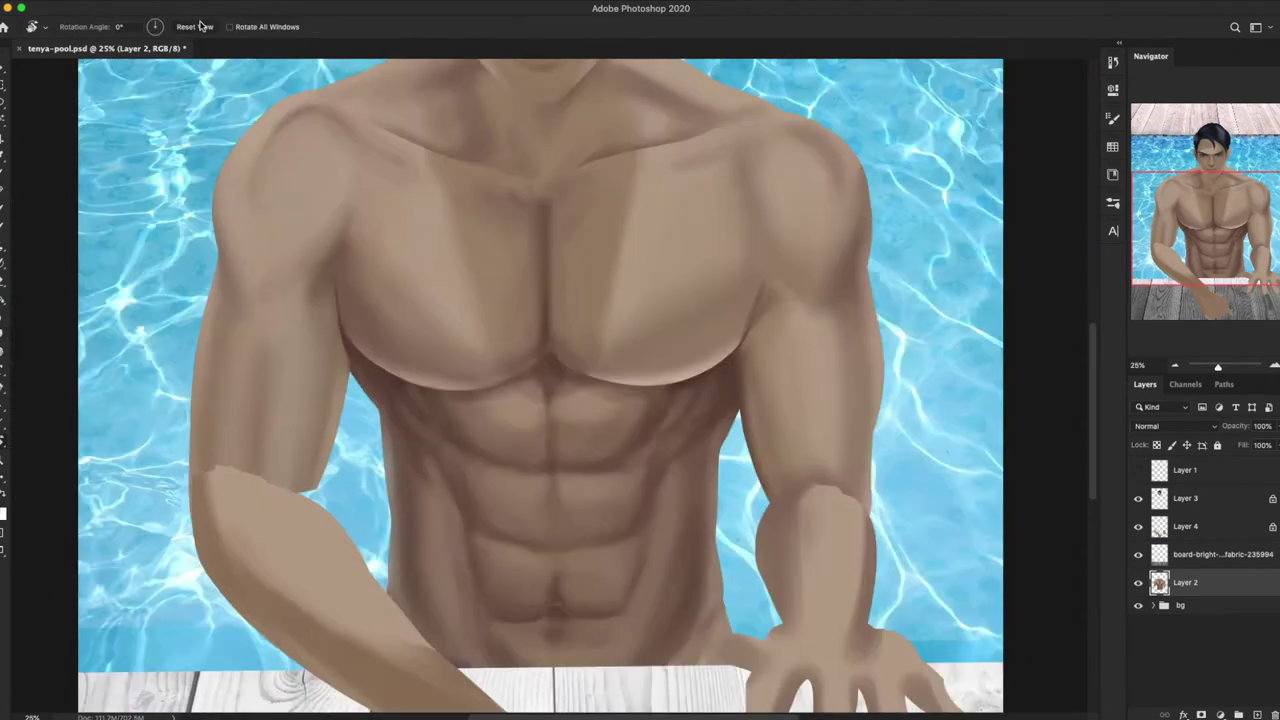
{"action": "key", "text": "ctrl+0"}
{"action": "key", "text": "ctrl+s"}
Step: Move the view from the head down to the torso and hands, back on the Brush
{"action": "left_click", "coordinate": [1217, 175]}
{"action": "left_click_drag", "start_coordinate": [1217, 175], "coordinate": [1217, 265]}
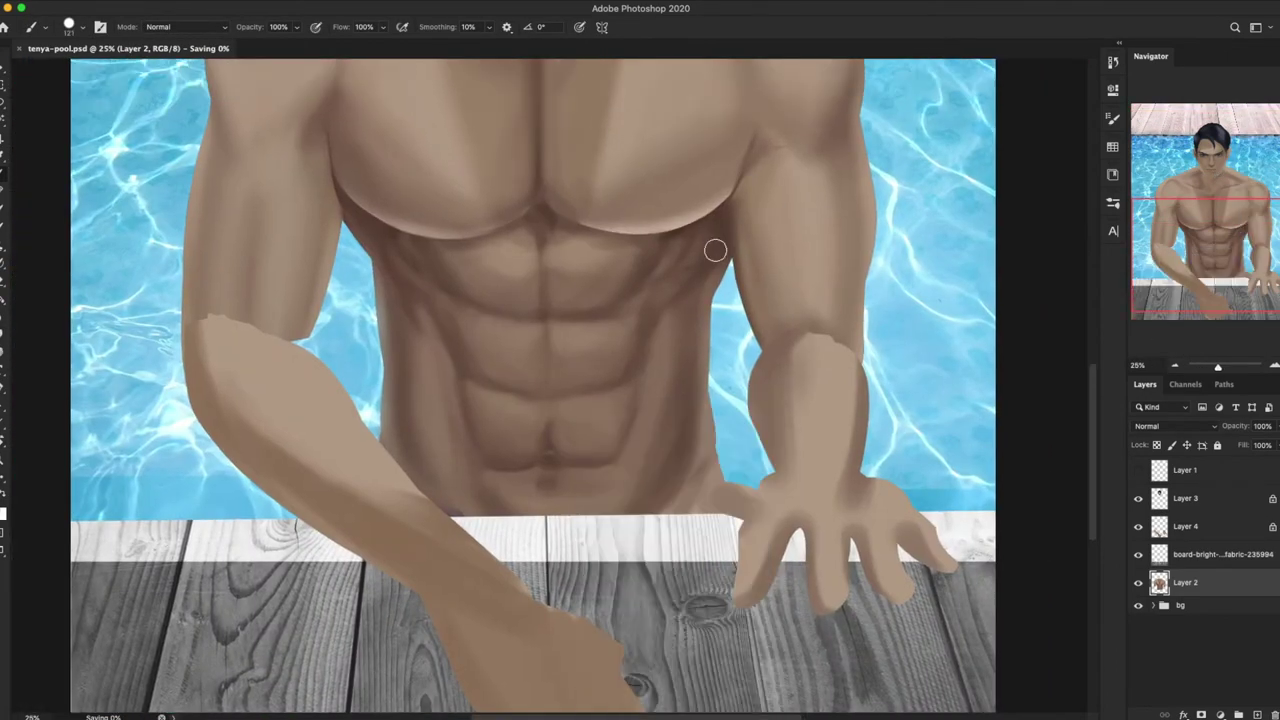
{"action": "key", "text": "l"}
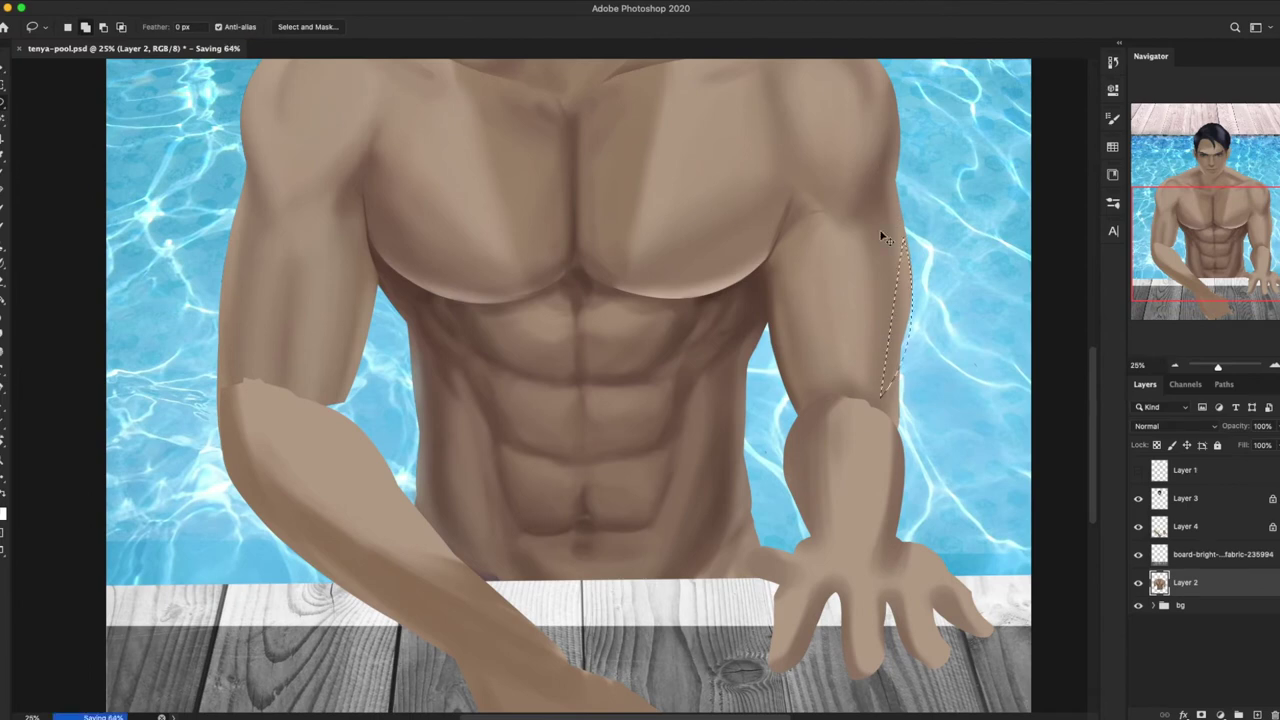
{"action": "key", "text": "ctrl+d"}
{"action": "key", "text": "b"}
{"action": "key", "text": "ctrl+minus"}
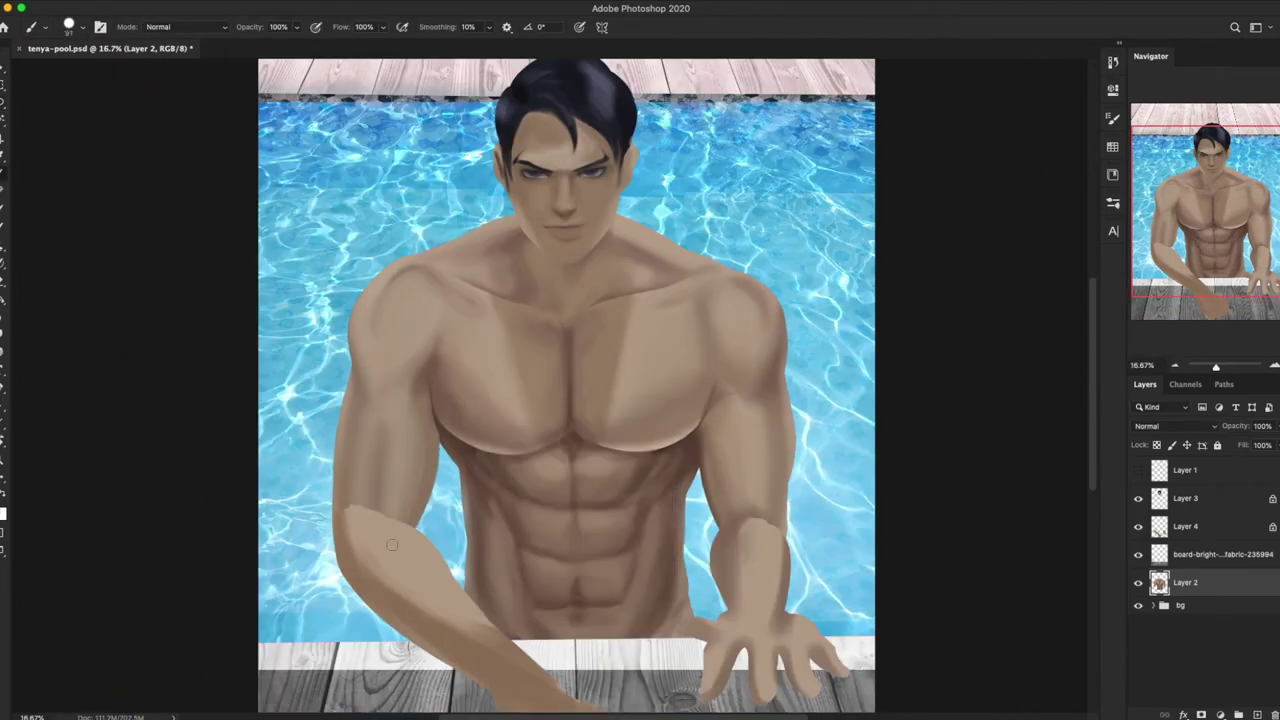
Step: Lasso the right arm's edge and paint a darker shadow on the upper arm
{"action": "right_click", "coordinate": [798, 422]}
{"action": "key", "text": "Return"}
{"action": "key", "text": "l"}
{"action": "left_click_drag", "start_coordinate": [803, 372], "coordinate": [818, 340]}
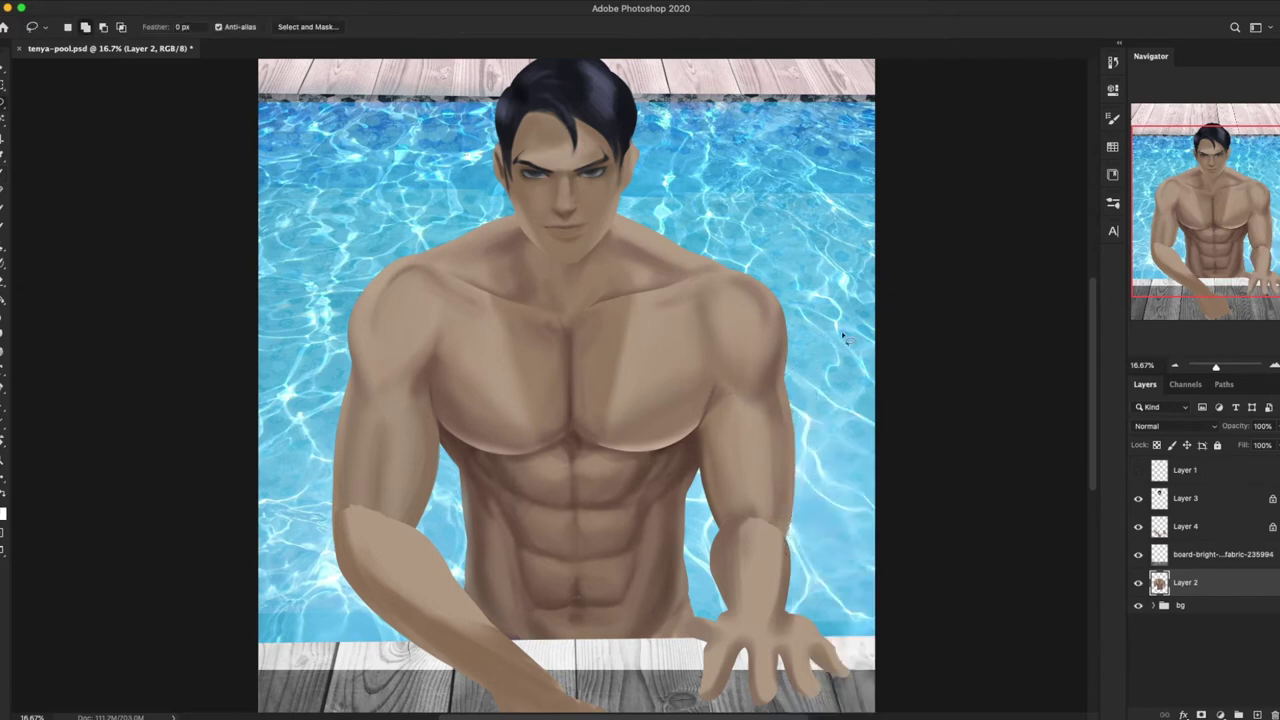
{"action": "key", "text": "b"}
{"action": "right_click", "coordinate": [506, 402]}
{"action": "key", "text": "Return"}
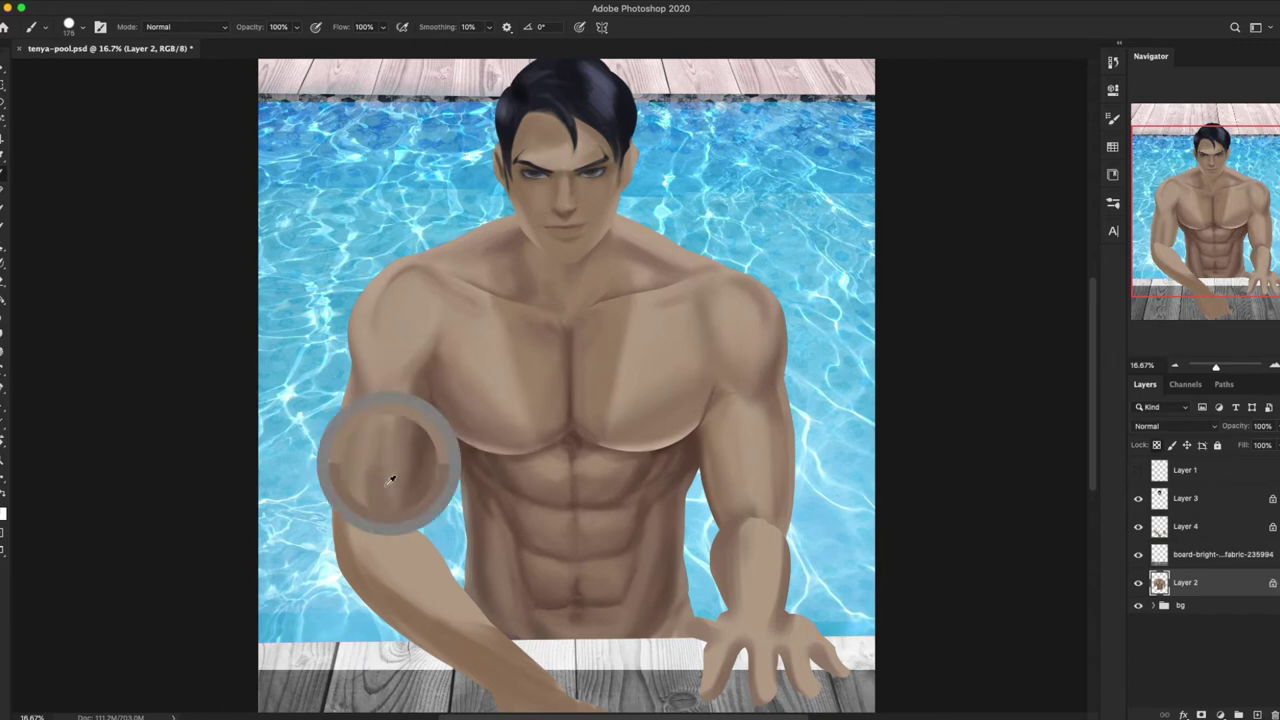
{"action": "left_click_drag", "start_coordinate": [365, 410], "coordinate": [366, 384]}
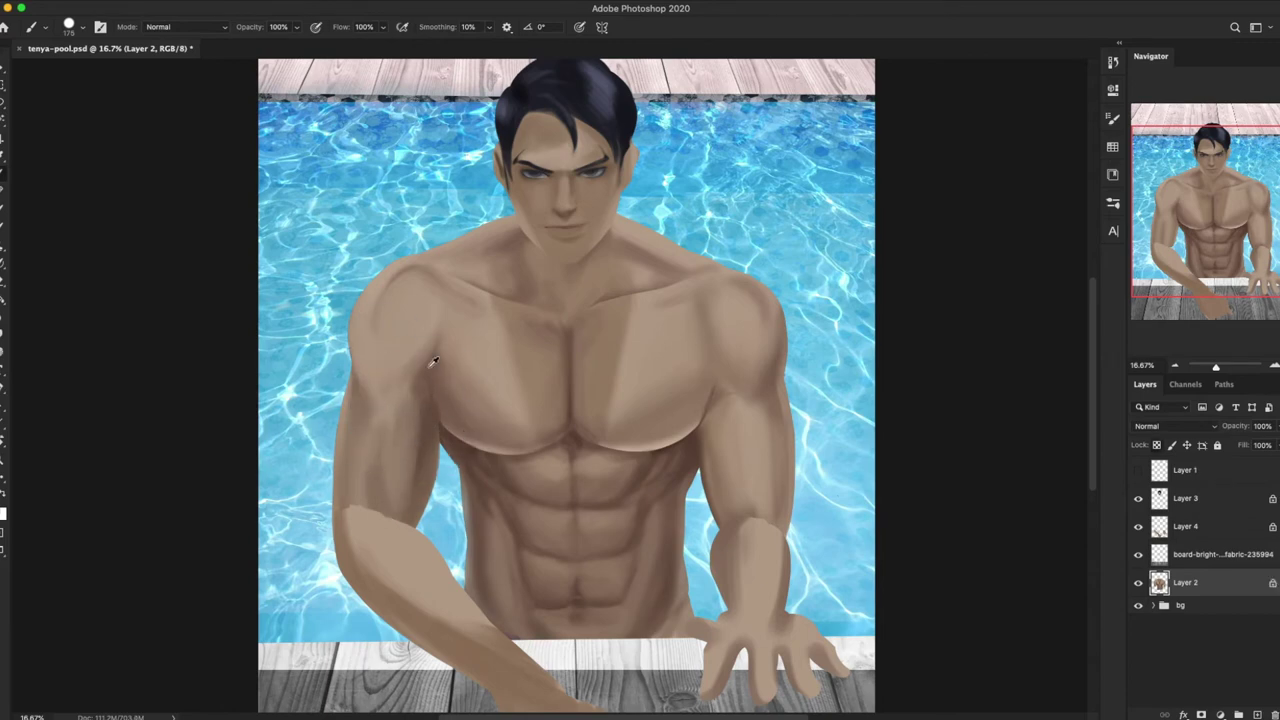
Step: Repaint the upper-left arm shading with a larger brush
{"action": "right_click", "coordinate": [492, 338]}
{"action": "key", "text": "Return"}
{"action": "left_click_drag", "start_coordinate": [388, 280], "coordinate": [394, 402]}
{"action": "right_click", "coordinate": [436, 226]}
{"action": "key", "text": "Return"}
Step: Lasso the left shoulder, paint its highlight and blend it with Smudge
{"action": "key", "text": "l"}
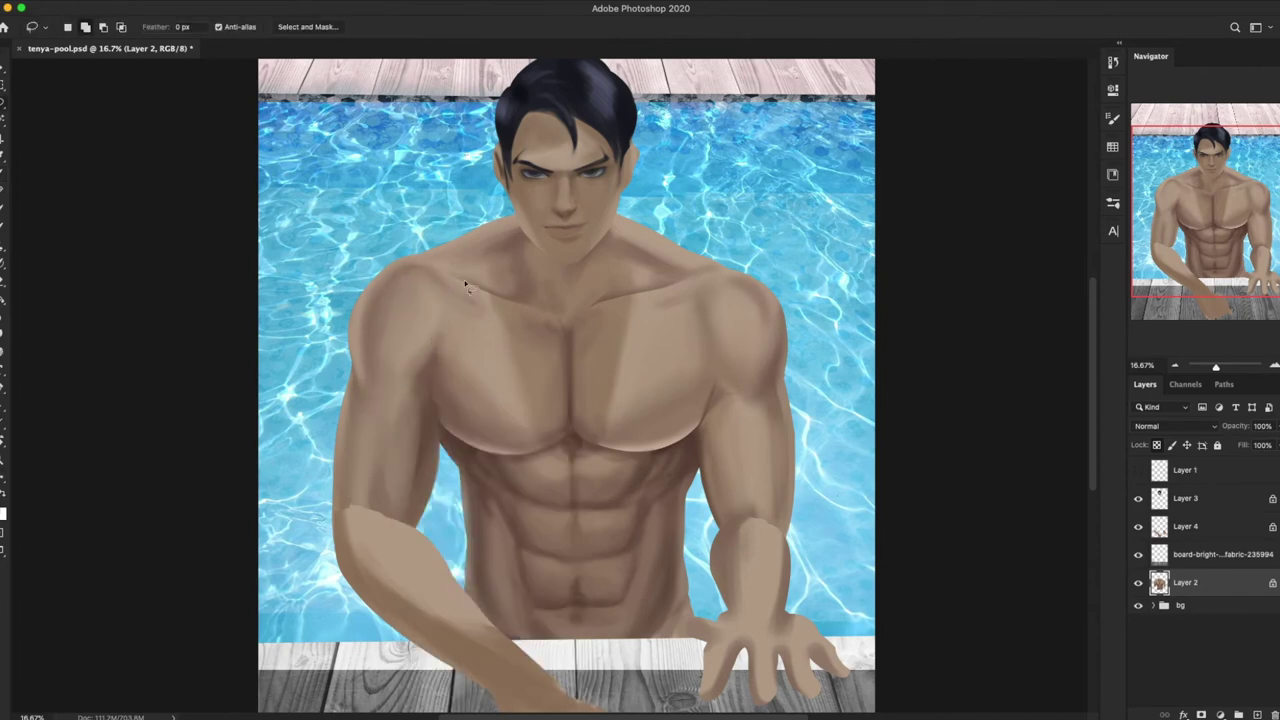
{"action": "key", "text": "b"}
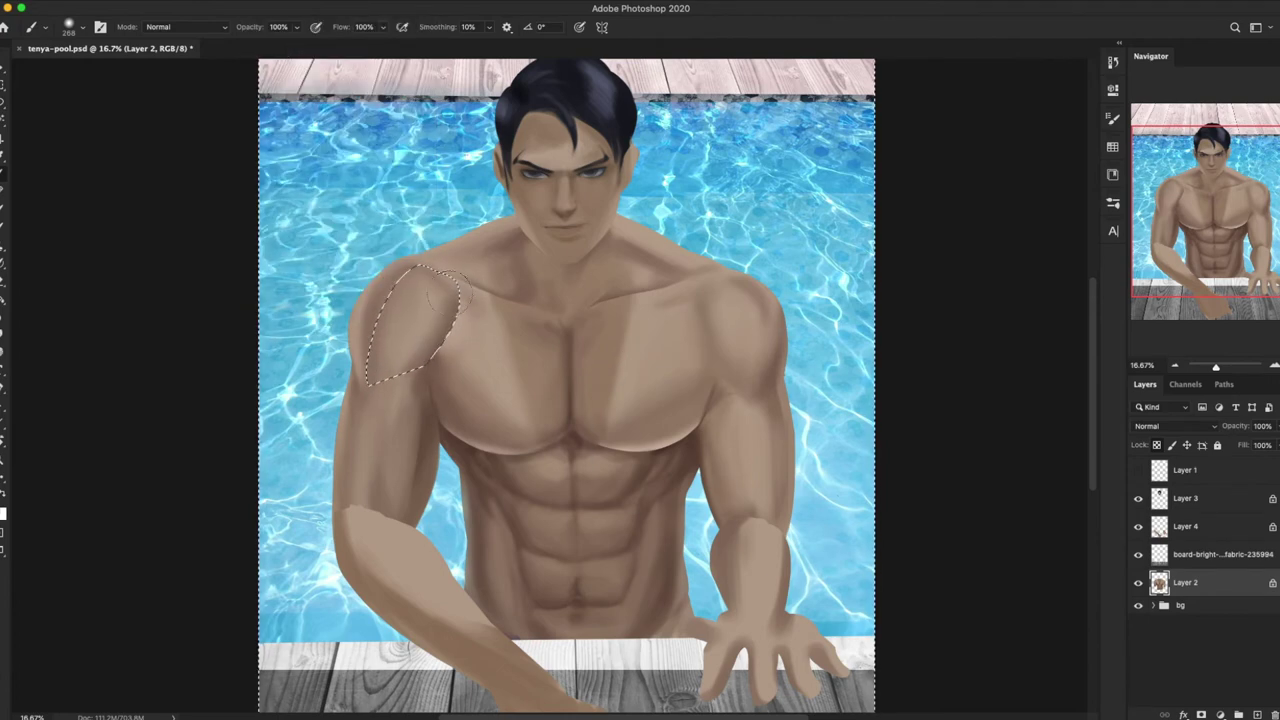
{"action": "key", "text": "ctrl+d"}
{"action": "key", "text": "r"}
{"action": "key", "text": "b"}
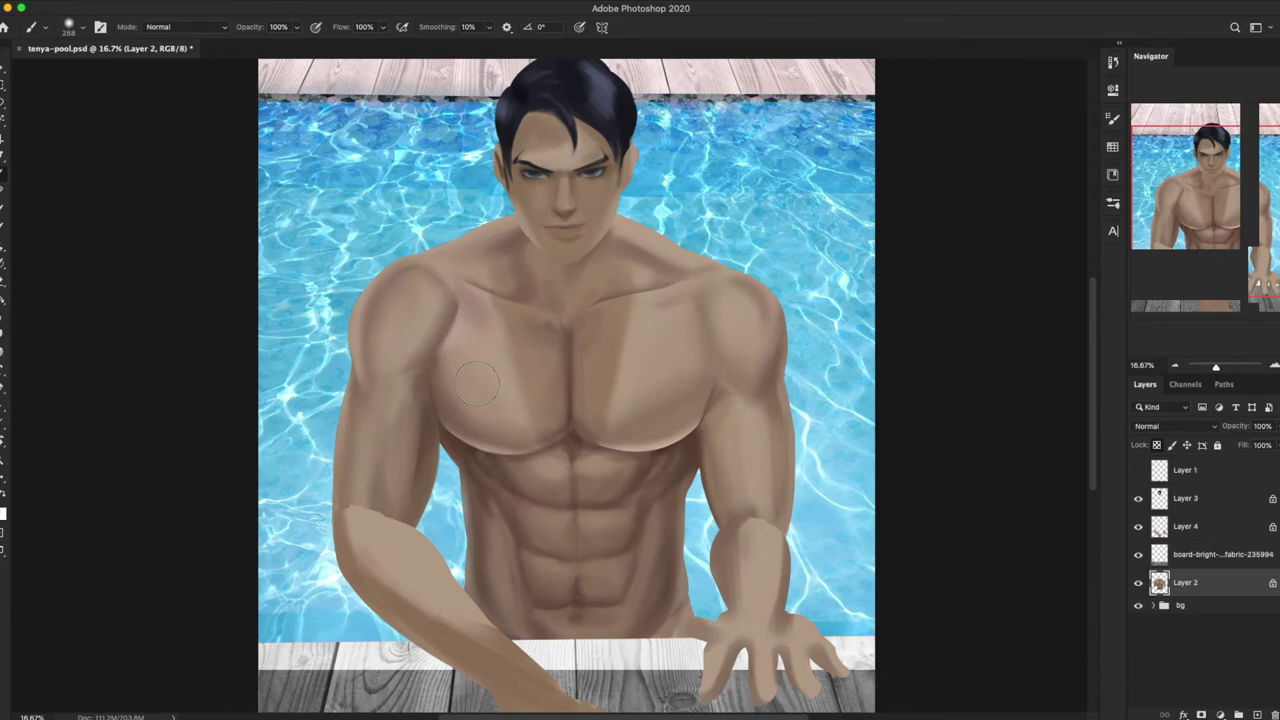
Step: Lasso the right shoulder, invert the selection and paint its glossy highlight
{"action": "key", "text": "l"}
{"action": "left_click_drag", "start_coordinate": [712, 272], "coordinate": [752, 290]}
{"action": "key", "text": "b"}
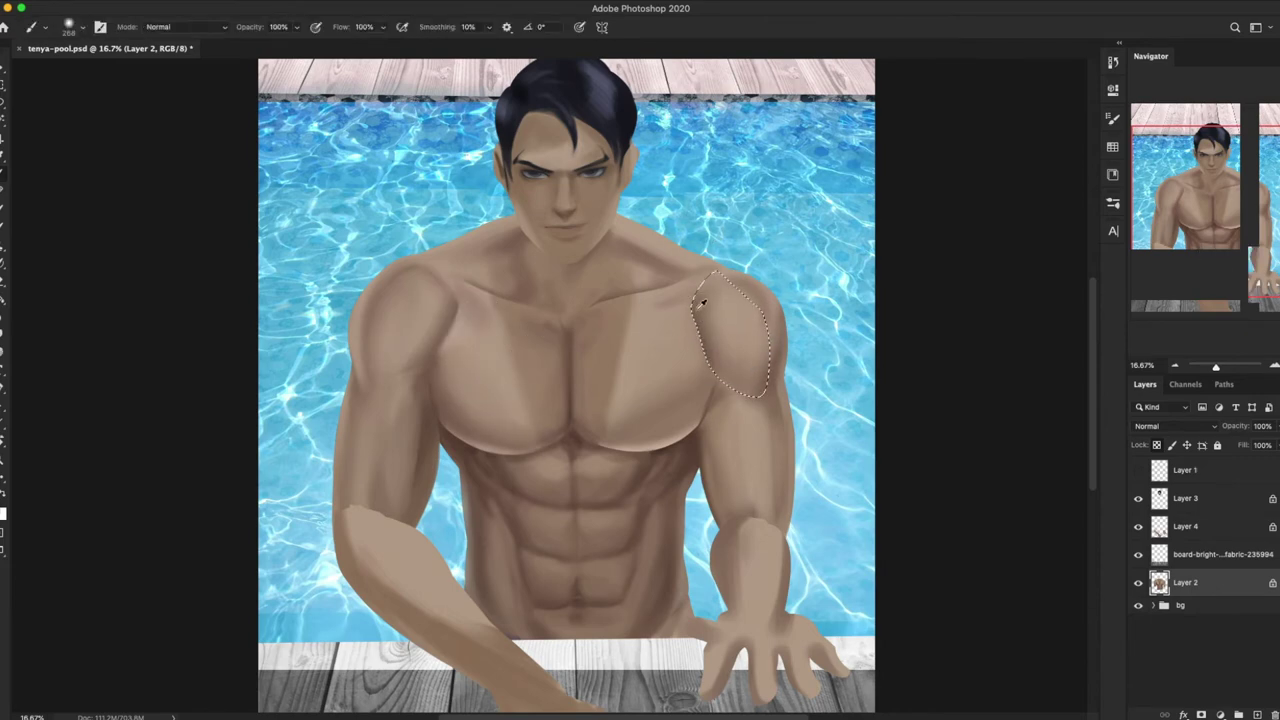
{"action": "key", "text": "super+shift+i"}
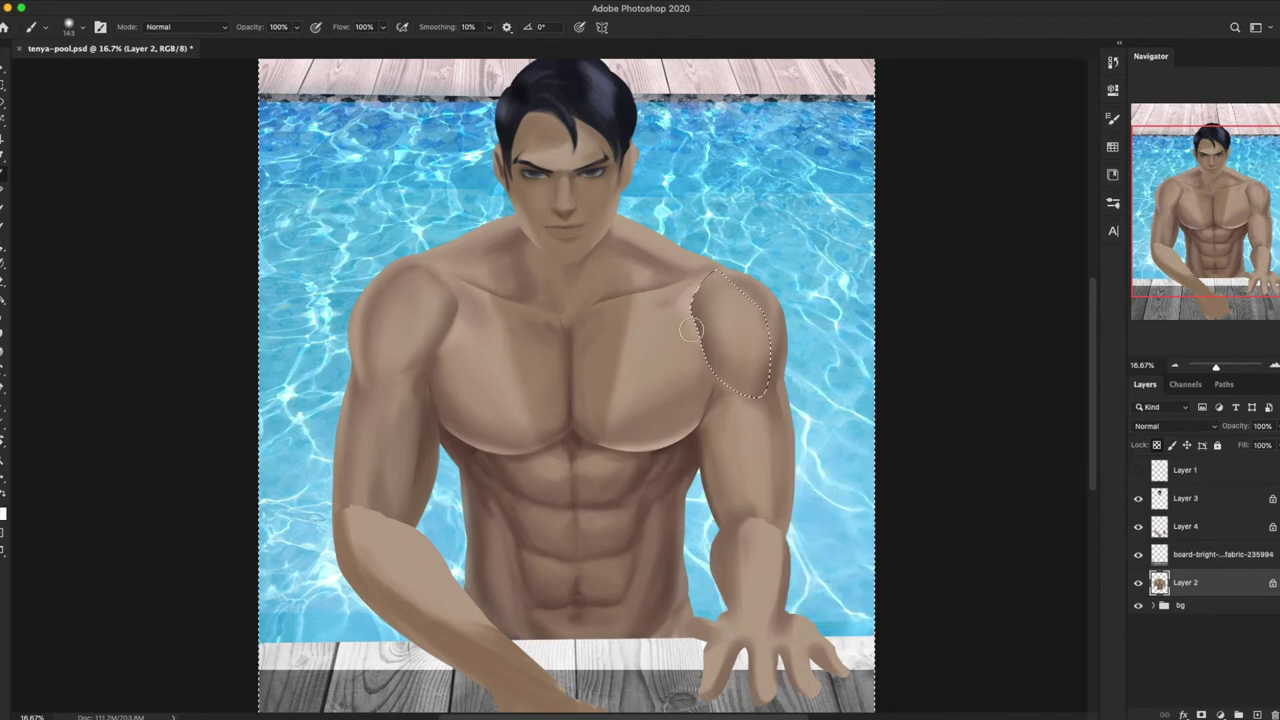
{"action": "key", "text": "super+d"}
Step: Zoom out to the whole image, save tenya-pool.psd and select Layer 4
{"action": "right_click", "coordinate": [692, 400]}
{"action": "key", "text": "Escape"}
{"action": "key", "text": "super+minus"}
{"action": "key", "text": "super+s"}
{"action": "left_click", "coordinate": [1185, 526]}
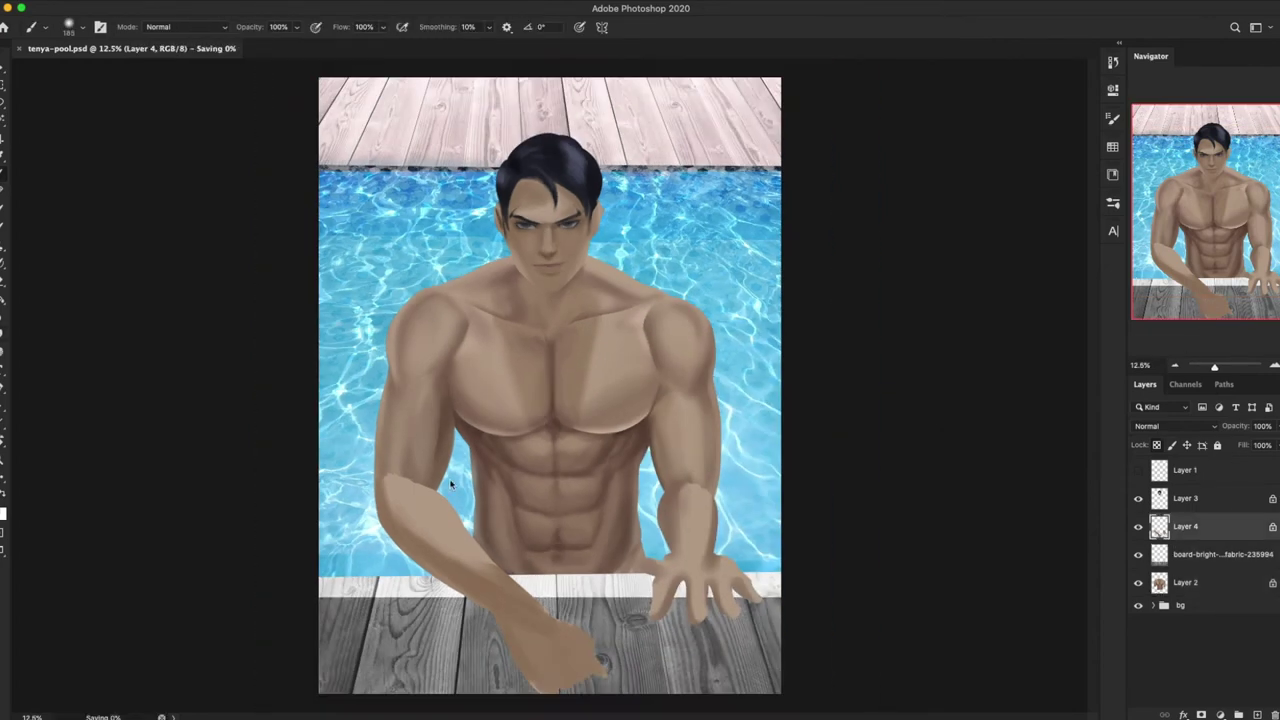
Step: Choose the Hard Round brush and enlarge it to 252
{"action": "right_click", "coordinate": [472, 405]}
{"action": "left_click", "coordinate": [466, 553]}
{"action": "right_click", "coordinate": [466, 553]}
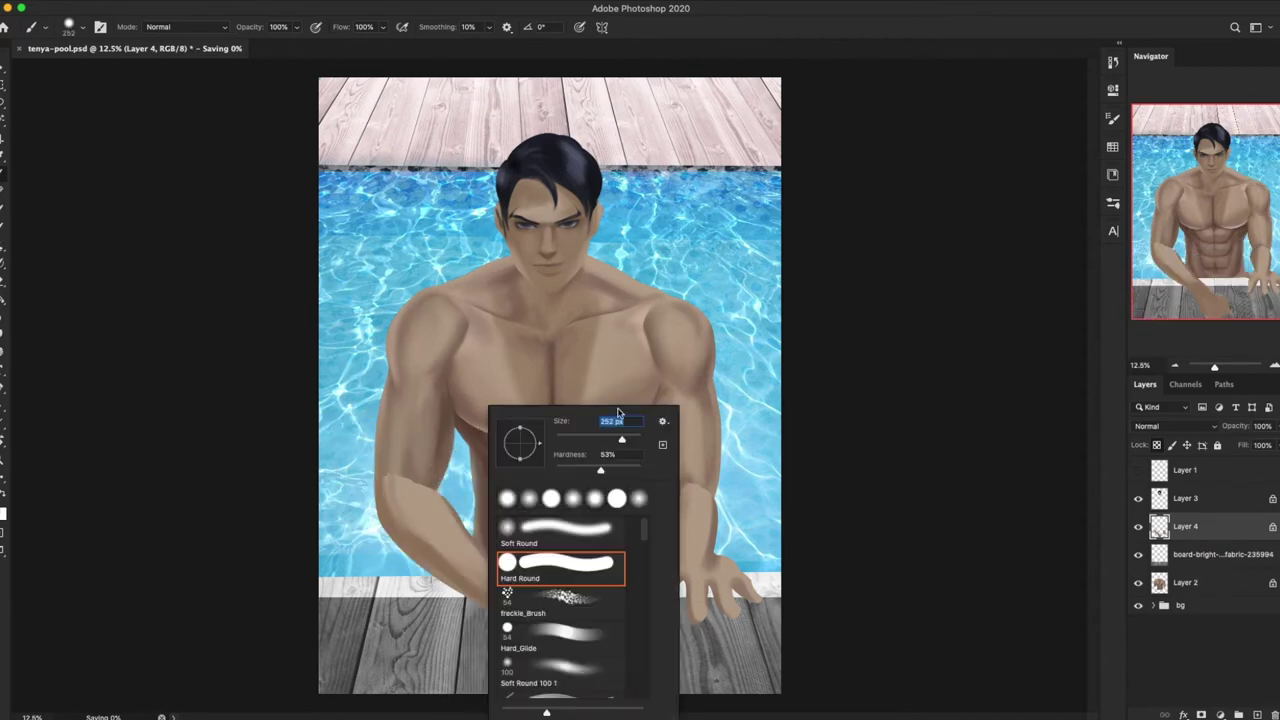
{"action": "left_click", "coordinate": [420, 520]}
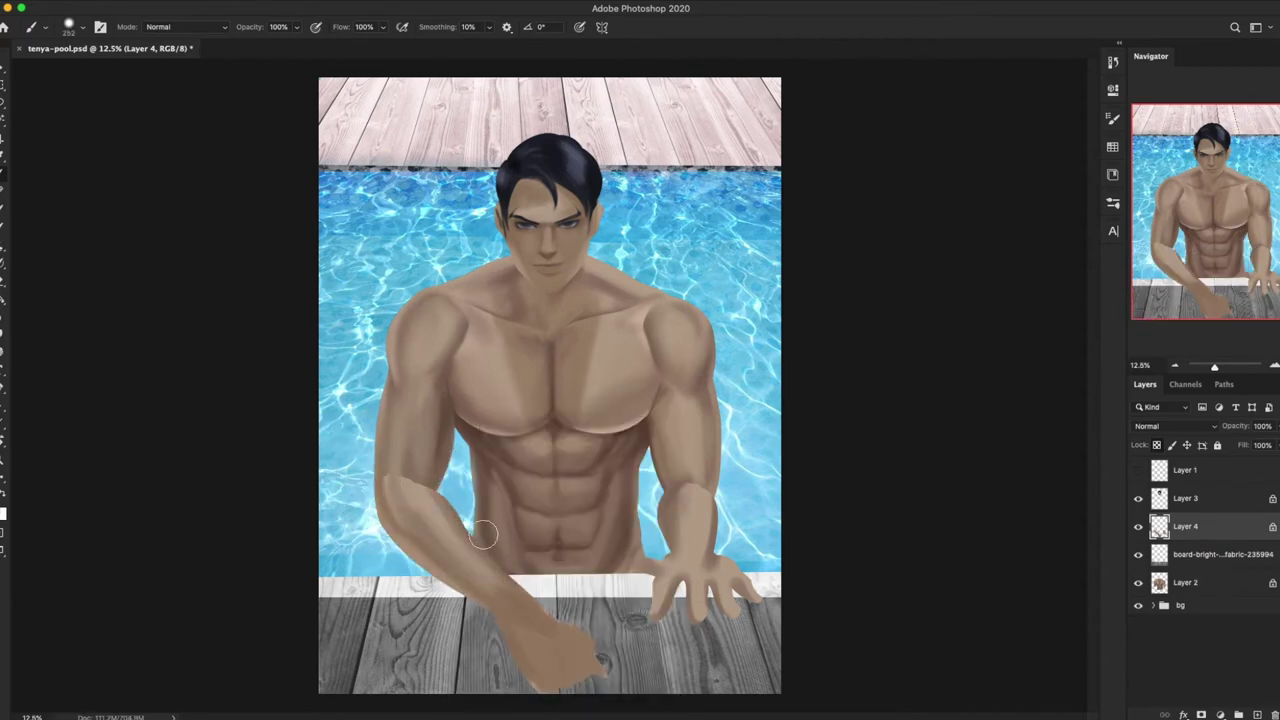
{"action": "right_click", "coordinate": [721, 428]}
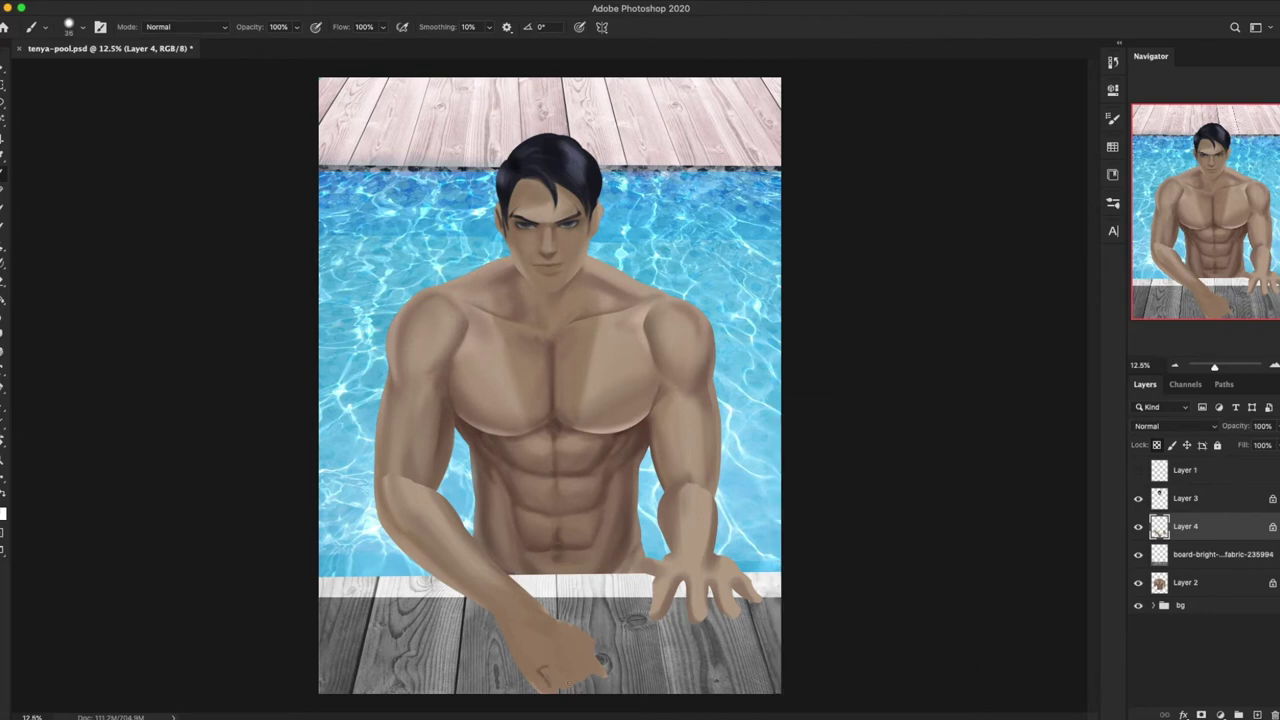
{"action": "right_click", "coordinate": [596, 580]}
{"action": "left_click", "coordinate": [505, 567]}
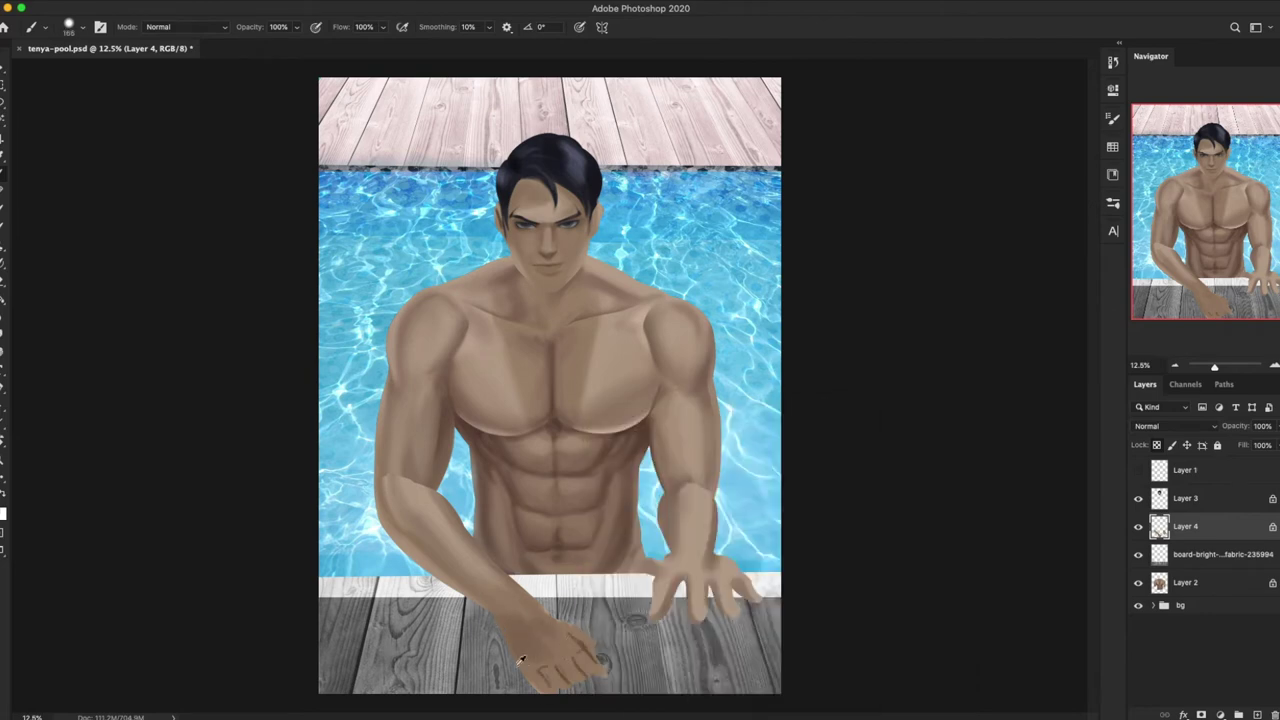
{"action": "right_click", "coordinate": [710, 461]}
{"action": "left_click", "coordinate": [697, 495]}
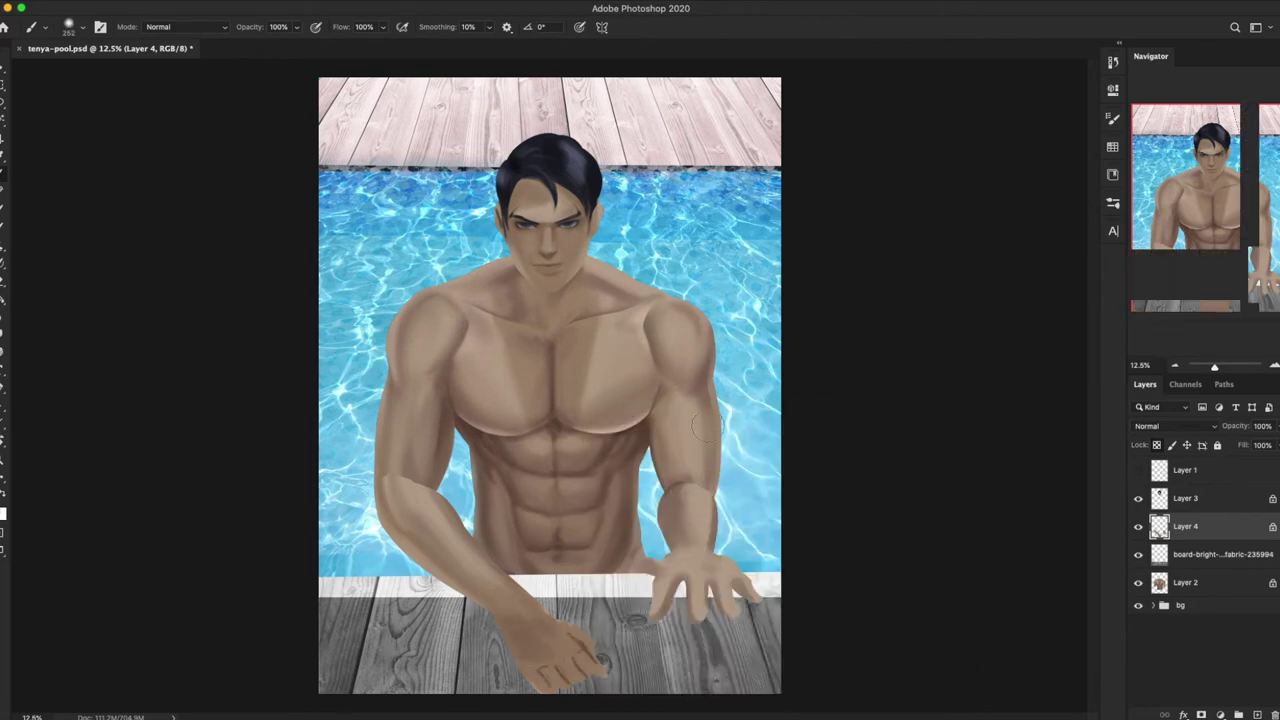
Step: On Layer 2, sample the arm's skin tone and brush a light stroke along the forearm
{"action": "left_click", "coordinate": [755, 585], "text": "ctrl"}
{"action": "left_click", "coordinate": [670, 438], "text": "alt"}
{"action": "left_click_drag", "start_coordinate": [670, 440], "coordinate": [672, 462]}
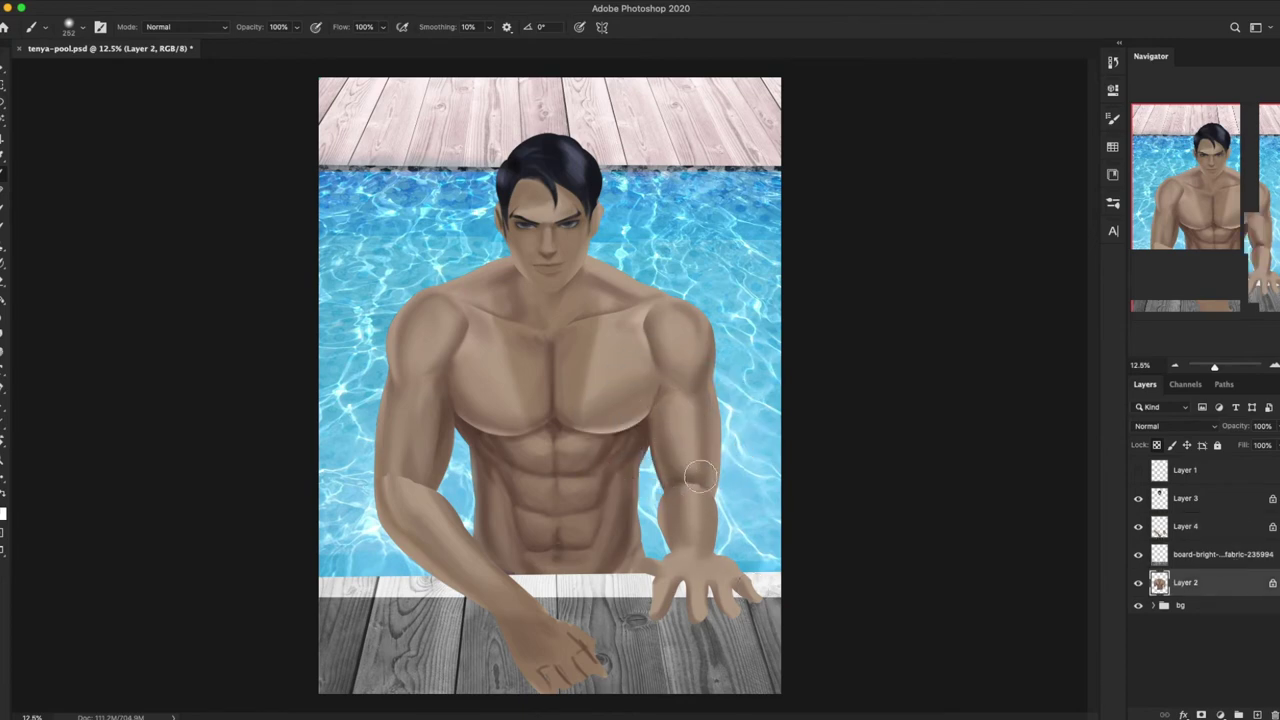
{"action": "key", "text": "ctrl+plus"}
{"action": "right_click", "coordinate": [590, 386]}
{"action": "double_click", "coordinate": [590, 386]}
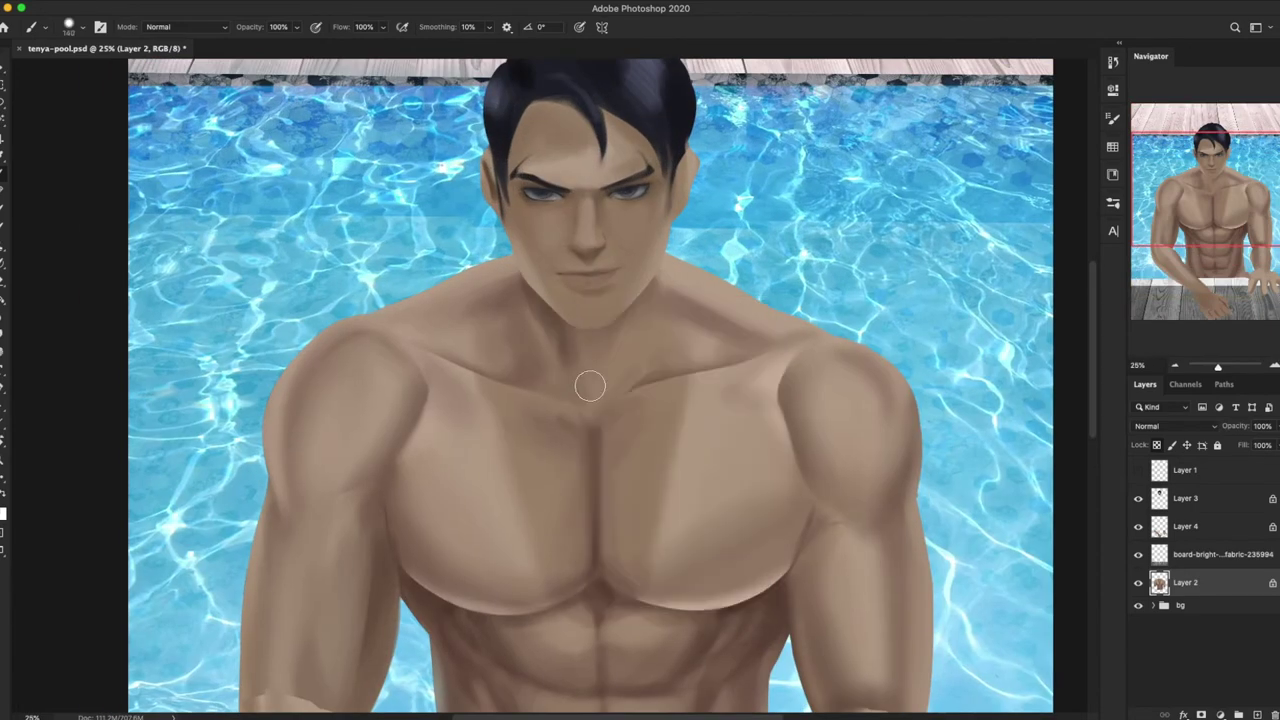
{"action": "left_click", "coordinate": [566, 329], "text": "alt"}
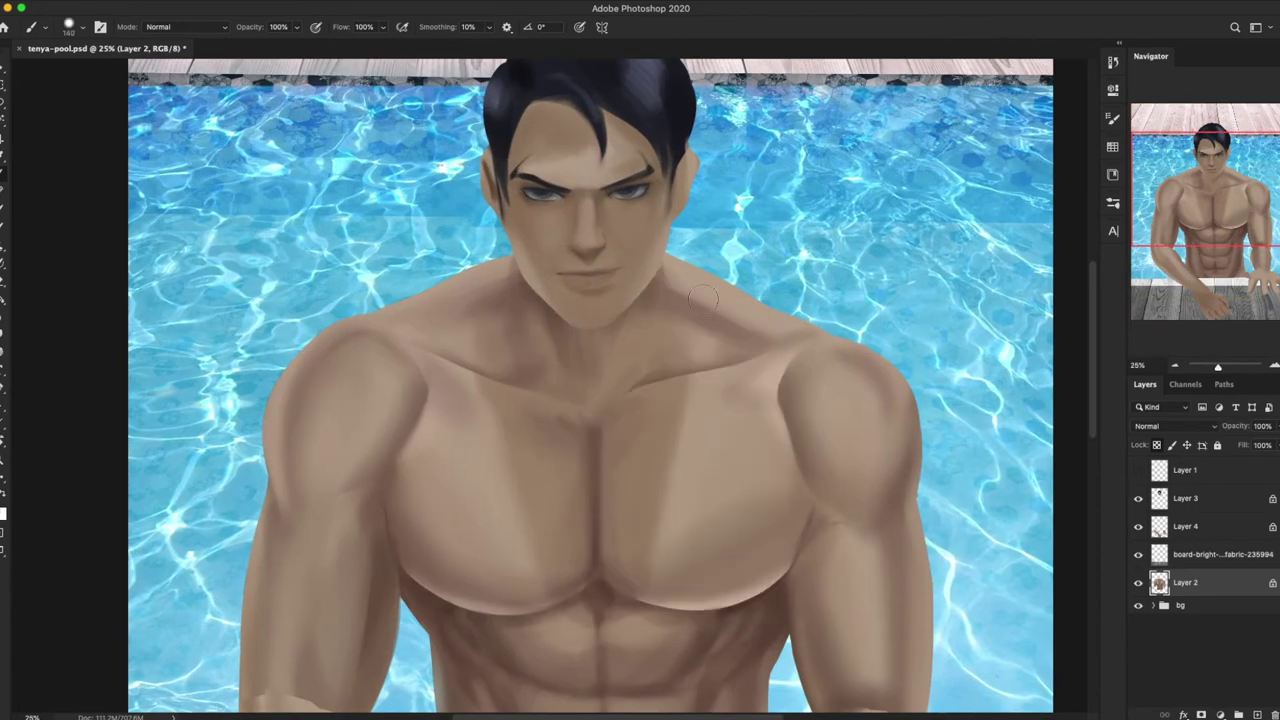
{"action": "left_click", "coordinate": [694, 330], "text": "alt"}
{"action": "left_click", "coordinate": [570, 332], "text": "alt"}
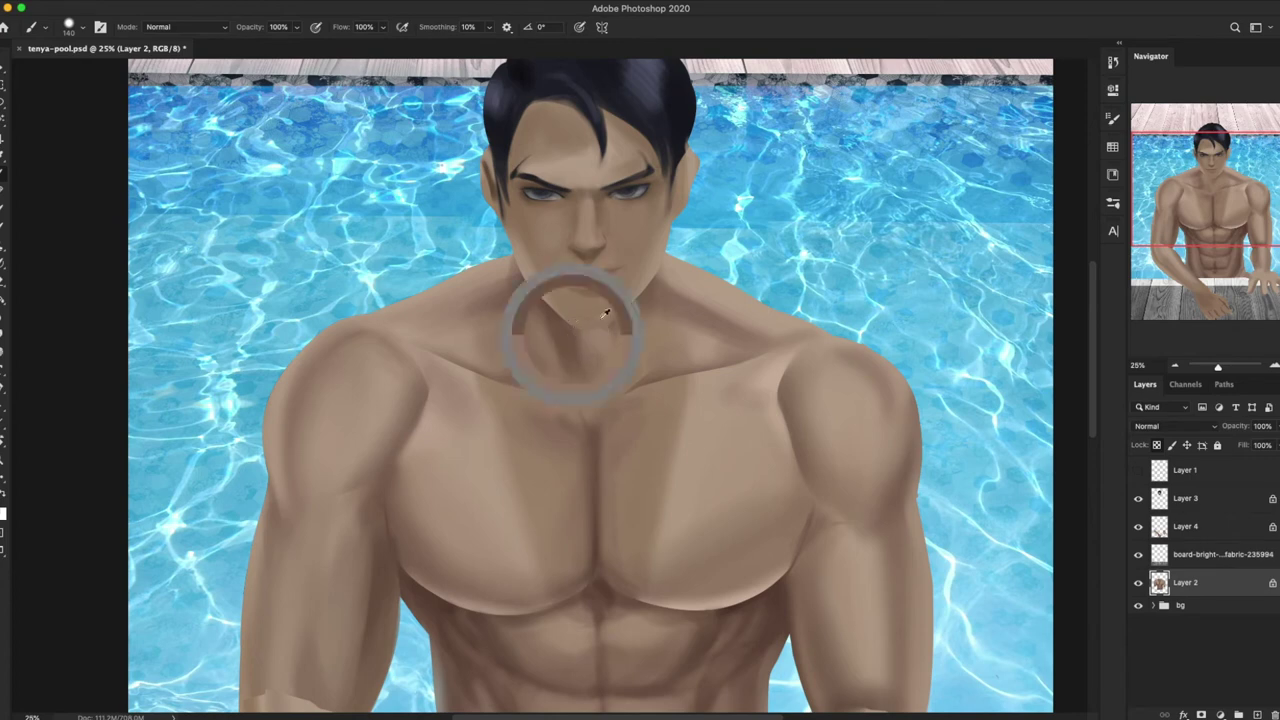
{"action": "right_click", "coordinate": [620, 364]}
{"action": "key", "text": "Escape"}
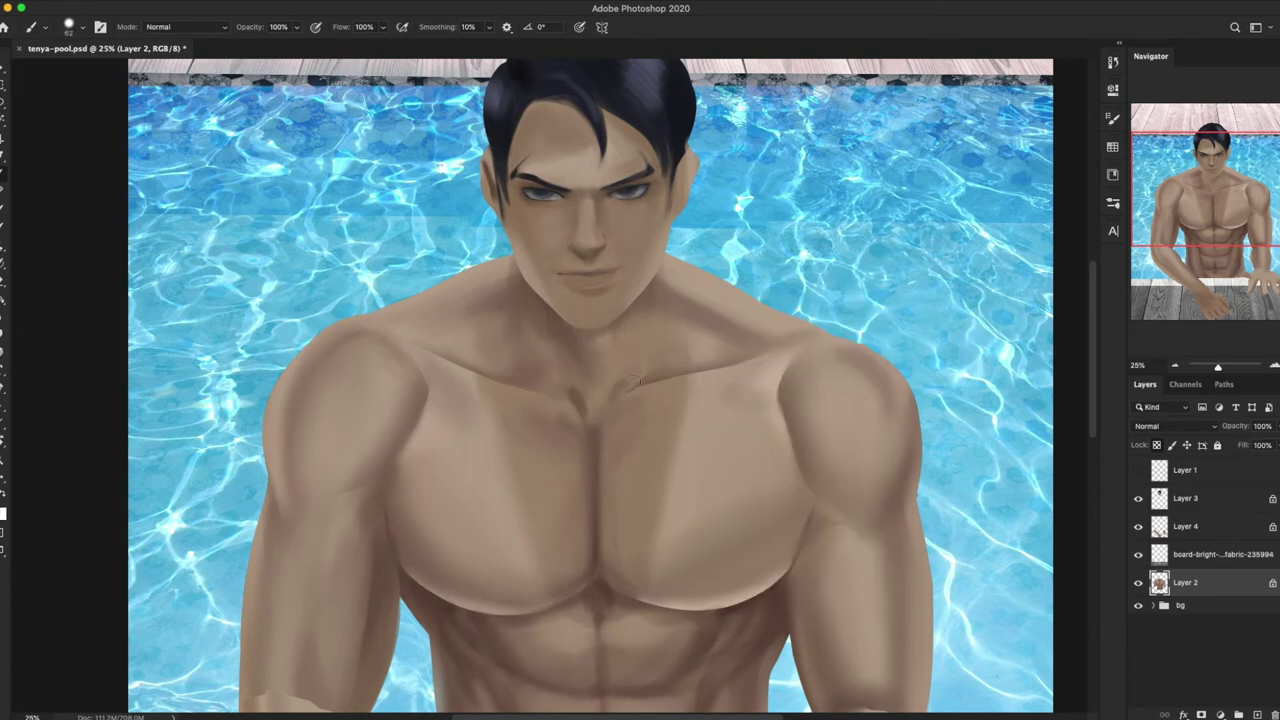
{"action": "right_click", "coordinate": [625, 385]}
{"action": "left_click_drag", "start_coordinate": [765, 346], "coordinate": [771, 346]}
{"action": "key", "text": "Return"}
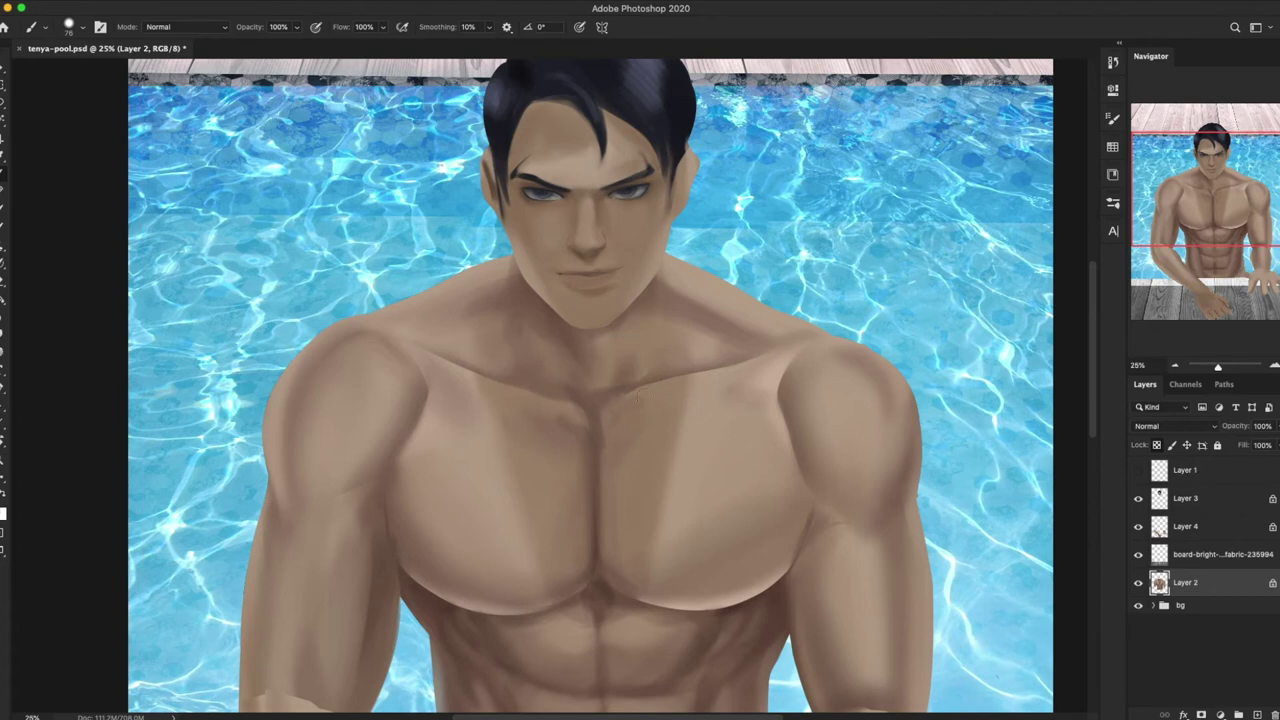
{"action": "left_click", "coordinate": [569, 402], "text": "alt"}
{"action": "left_click", "coordinate": [567, 339], "text": "alt"}
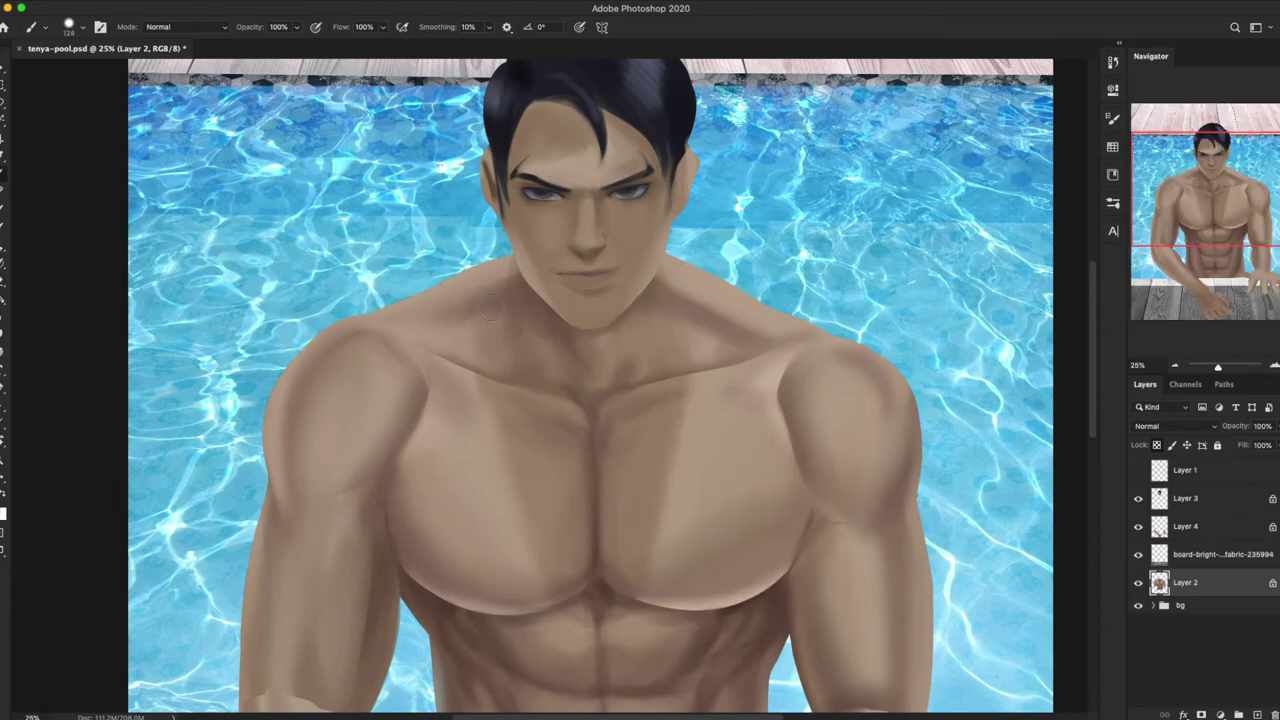
{"action": "left_click", "coordinate": [1178, 364]}
{"action": "scroll", "coordinate": [577, 385], "scroll_direction": "down", "scroll_amount": 2}
{"action": "scroll", "coordinate": [555, 313], "scroll_direction": "up", "scroll_amount": 1}
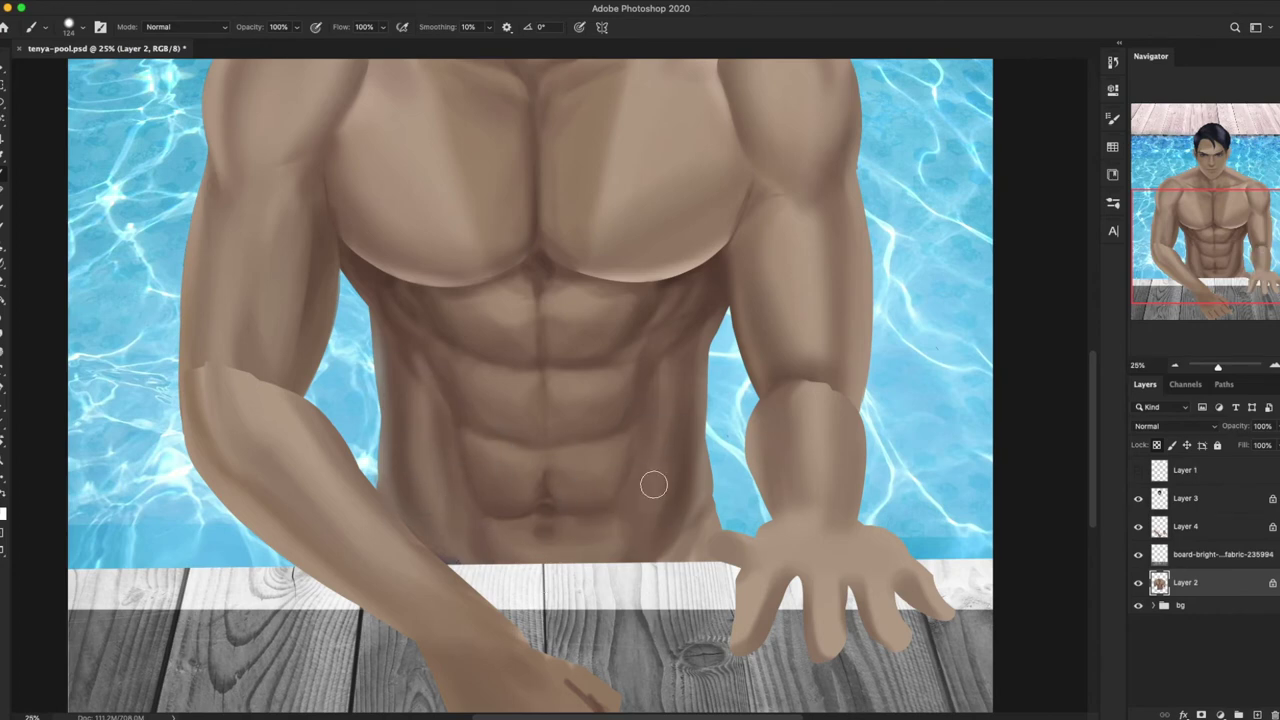
Step: Save the painting, then lasso and smudge the left side of the abdomen
{"action": "key", "text": "ctrl+minus"}
{"action": "key", "text": "ctrl+s"}
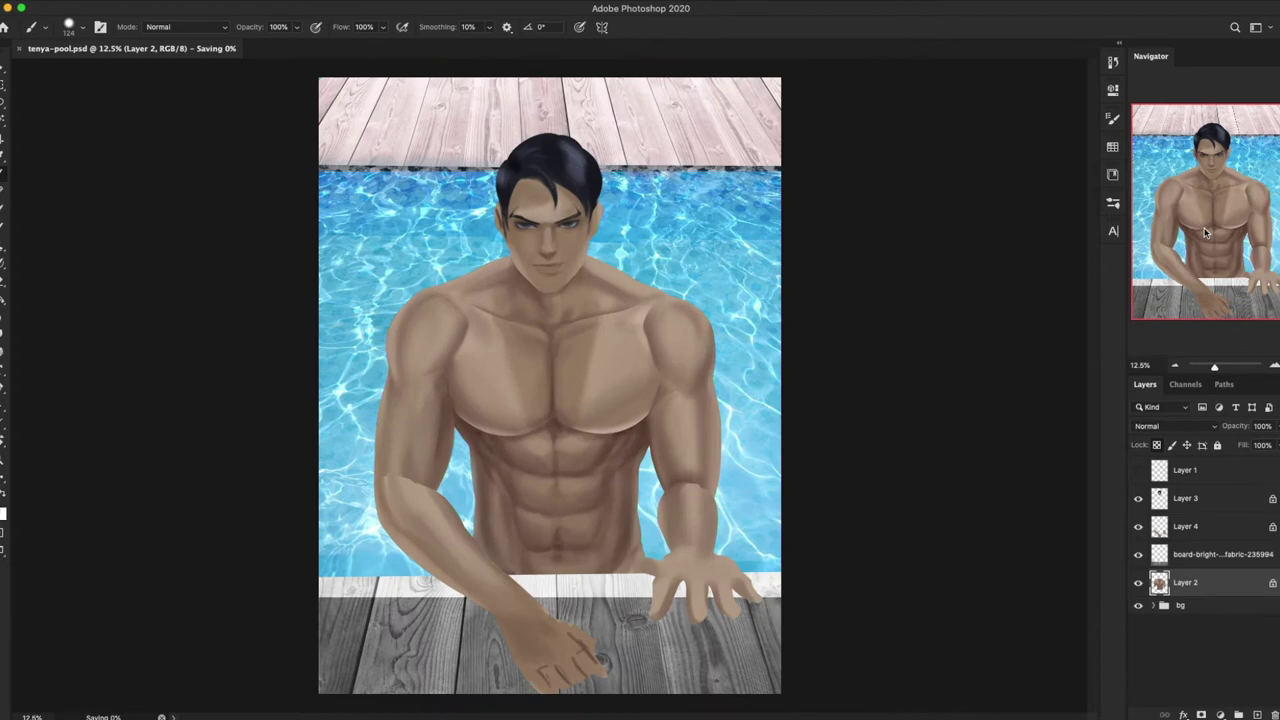
{"action": "key", "text": "ctrl+plus"}
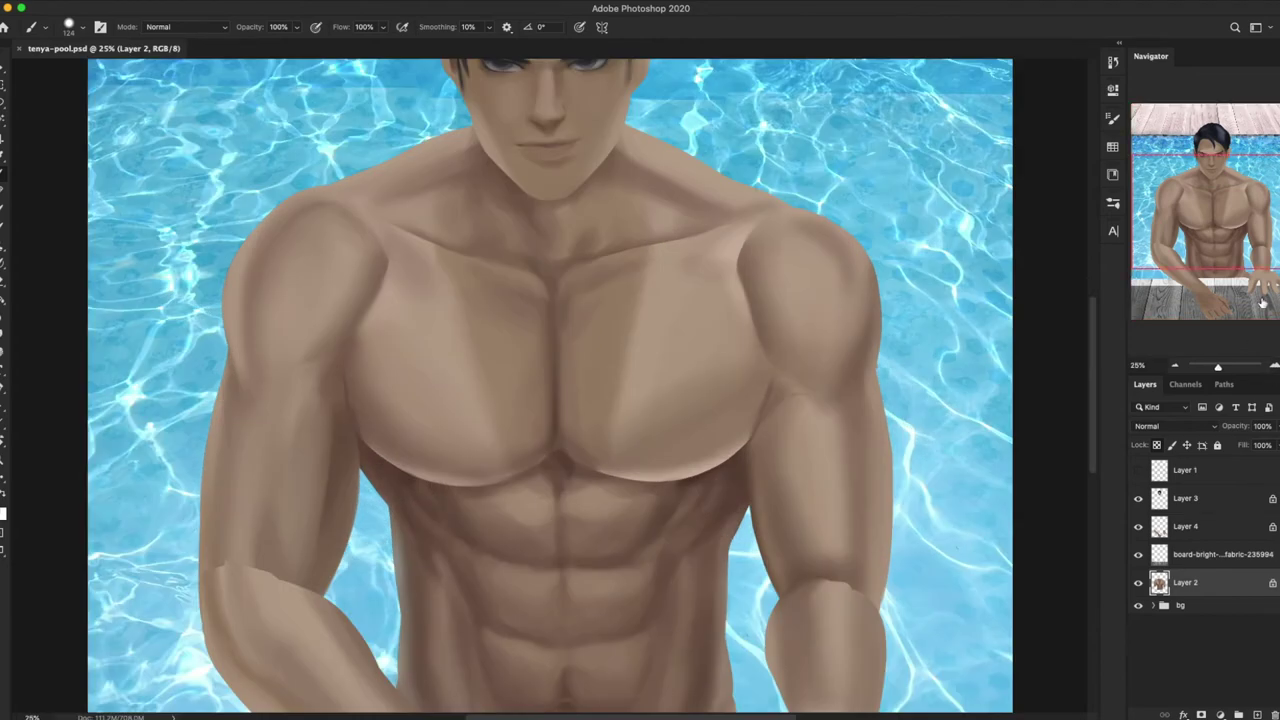
{"action": "key", "text": "l"}
{"action": "mouse_move", "coordinate": [360, 322]}
{"action": "left_mouse_down"}
{"action": "mouse_move", "coordinate": [381, 340]}
{"action": "mouse_move", "coordinate": [392, 475]}
{"action": "left_mouse_up"}
{"action": "key", "text": "r"}
{"action": "key", "text": "ctrl+d"}
{"action": "key", "text": "b"}
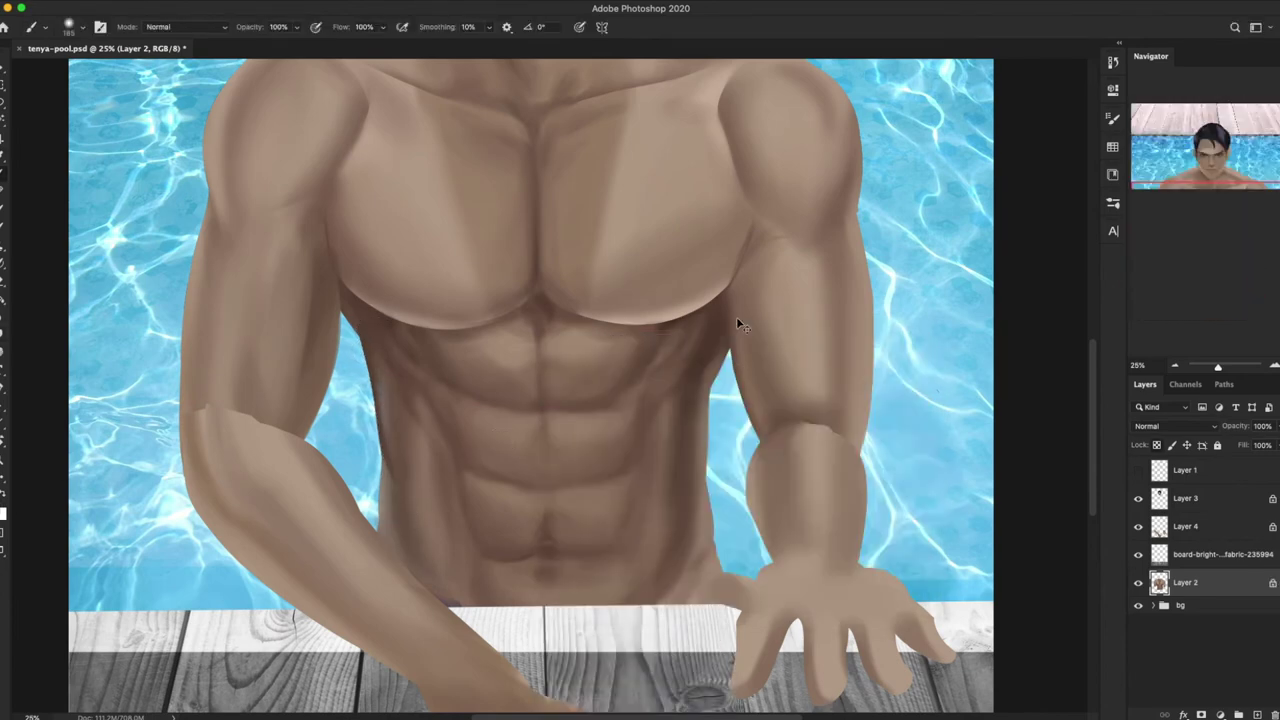
Step: Darken the right hip edge and lighten both abdomen edges with a brush around 121
{"action": "right_click", "coordinate": [478, 600]}
{"action": "key", "text": "Return"}
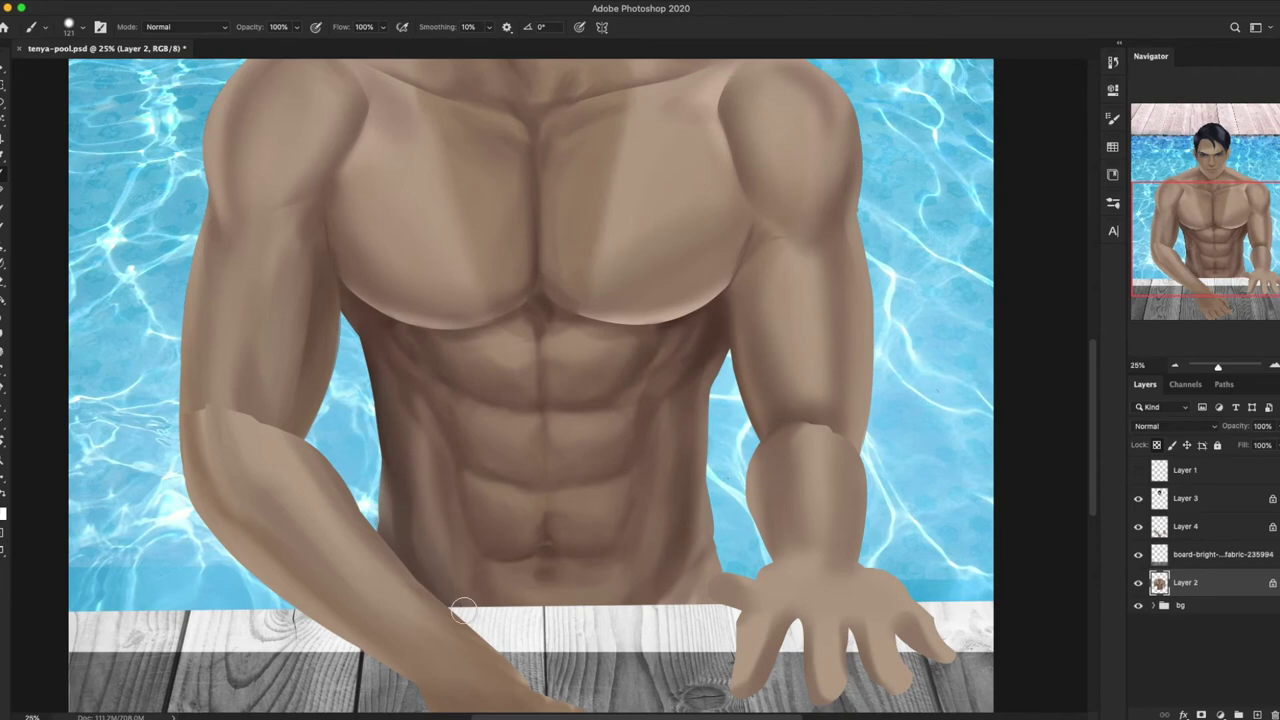
{"action": "left_click_drag", "start_coordinate": [690, 565], "coordinate": [705, 590]}
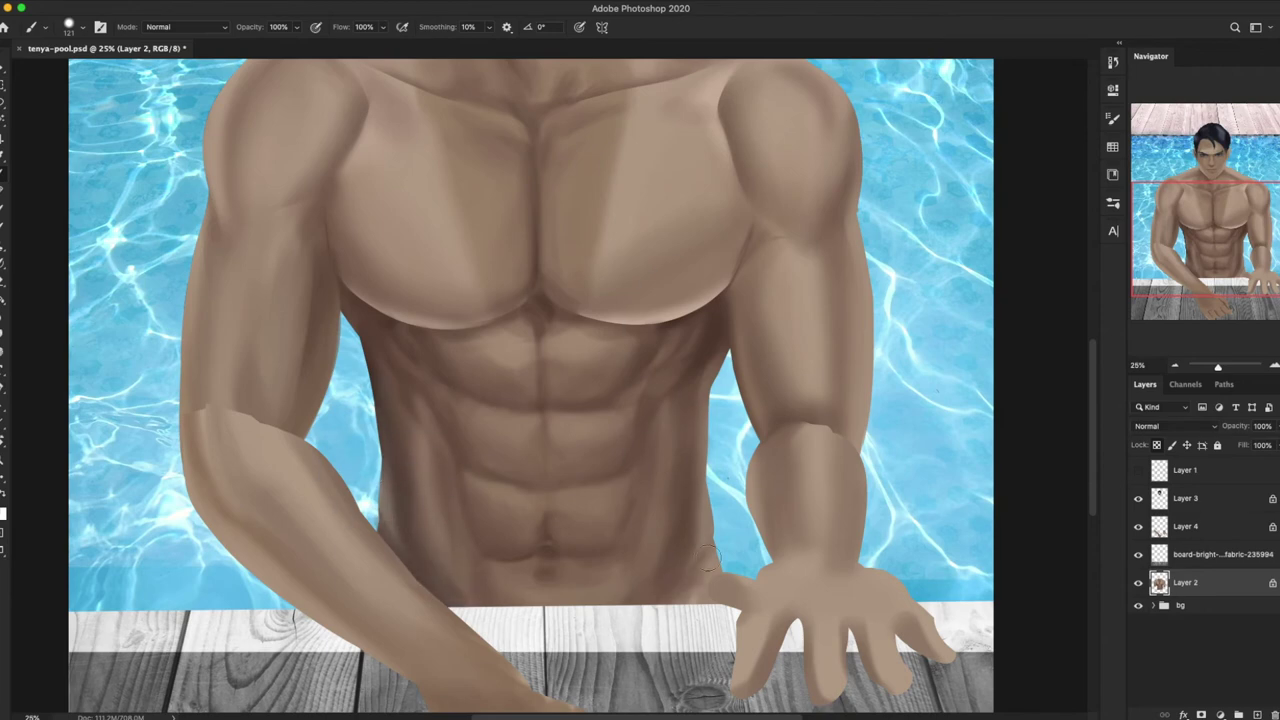
{"action": "right_click", "coordinate": [430, 567]}
{"action": "key", "text": "Return"}
{"action": "left_click_drag", "start_coordinate": [380, 375], "coordinate": [385, 530]}
{"action": "left_click_drag", "start_coordinate": [705, 360], "coordinate": [720, 530]}
{"action": "left_click_drag", "start_coordinate": [640, 486], "coordinate": [632, 512]}
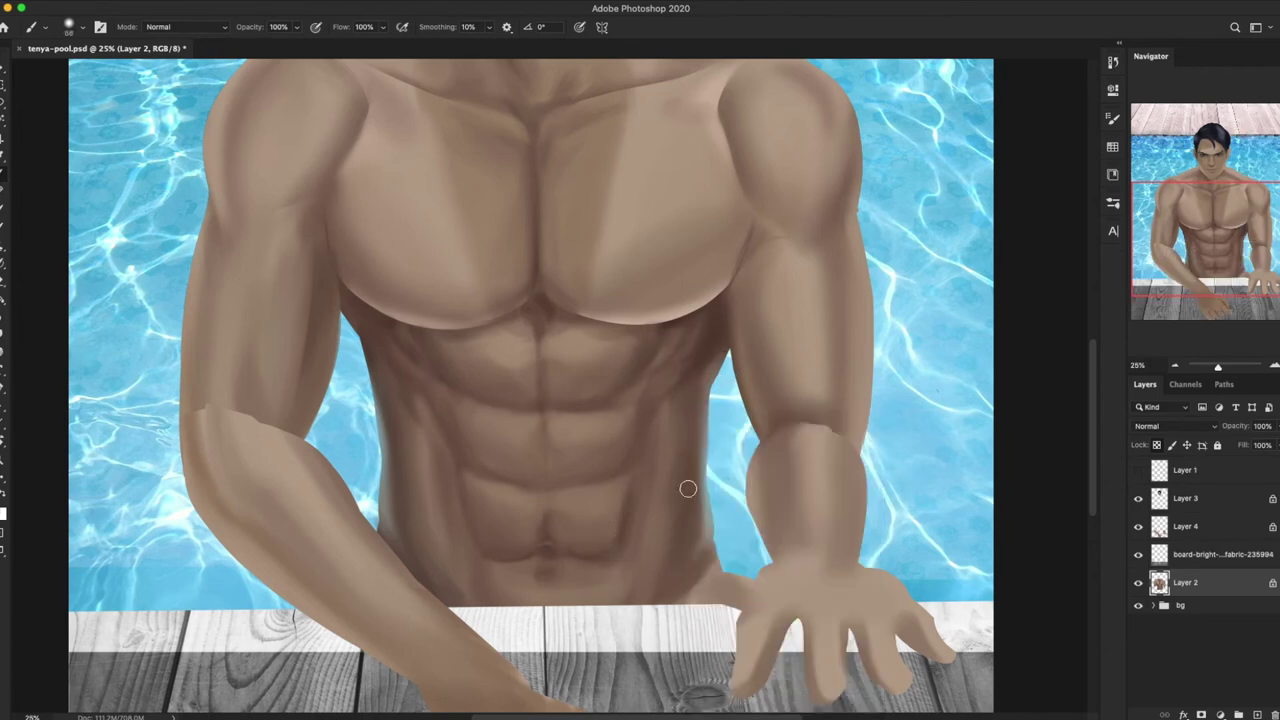
Step: Lasso a small lower-abdomen area, invert it and blend the edges with Smudge
{"action": "key", "text": "r"}
{"action": "key", "text": "l"}
{"action": "left_click_drag", "start_coordinate": [480, 552], "coordinate": [468, 566]}
{"action": "key", "text": "b"}
{"action": "key", "text": "ctrl+shift+i"}
{"action": "key", "text": "ctrl+d"}
{"action": "key", "text": "r"}
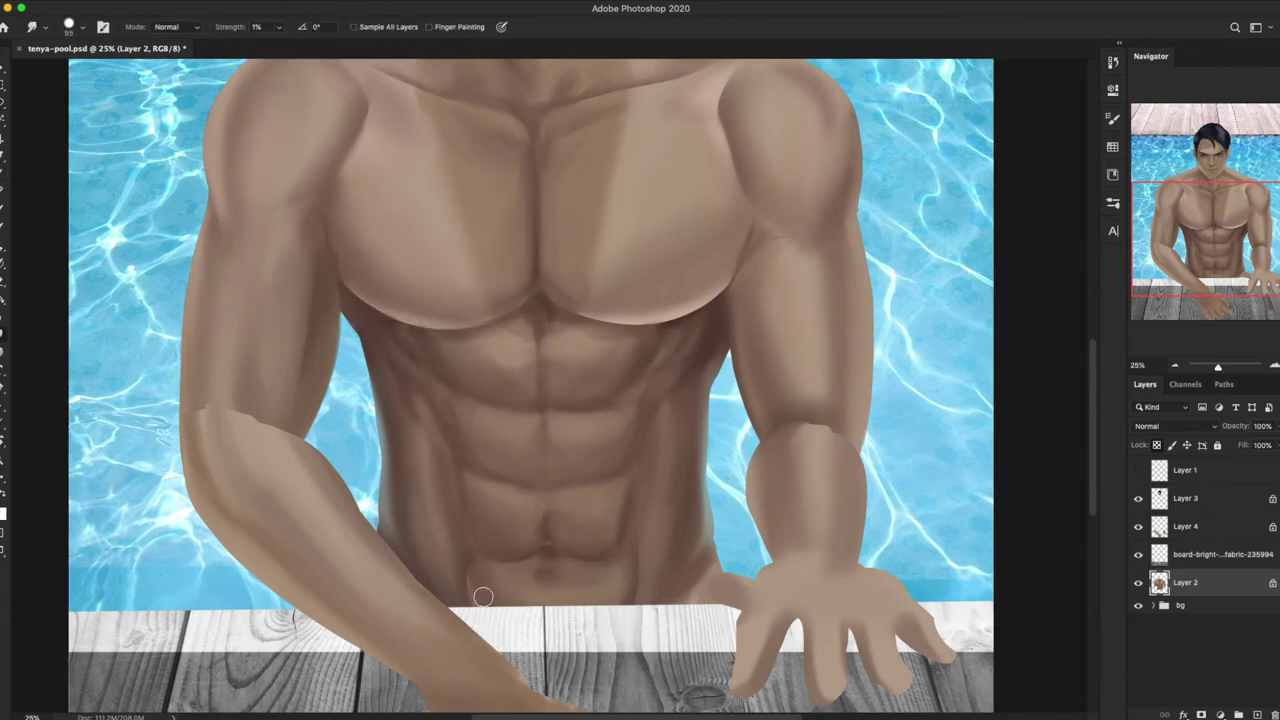
{"action": "key", "text": "b"}
Step: Set the brush size to 97 and smudge the abs smooth
{"action": "left_click_drag", "start_coordinate": [628, 557], "coordinate": [663, 508]}
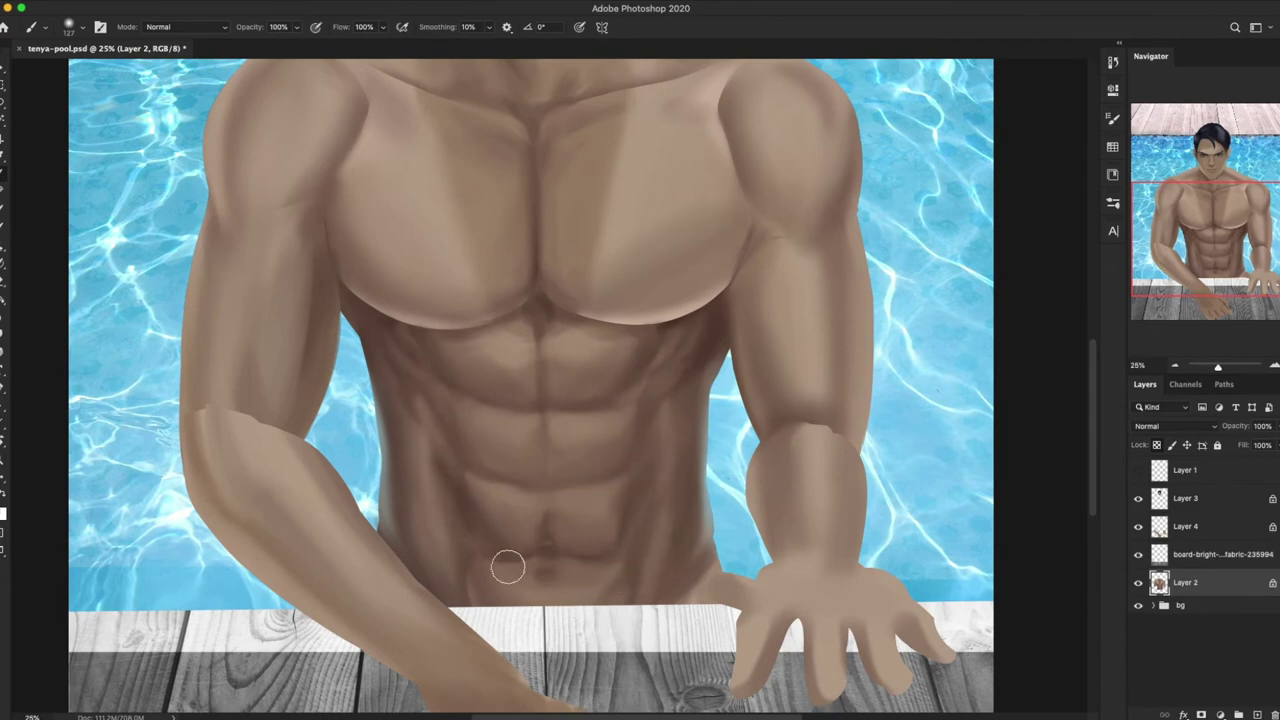
{"action": "right_click", "coordinate": [645, 448]}
{"action": "double_click", "coordinate": [629, 471]}
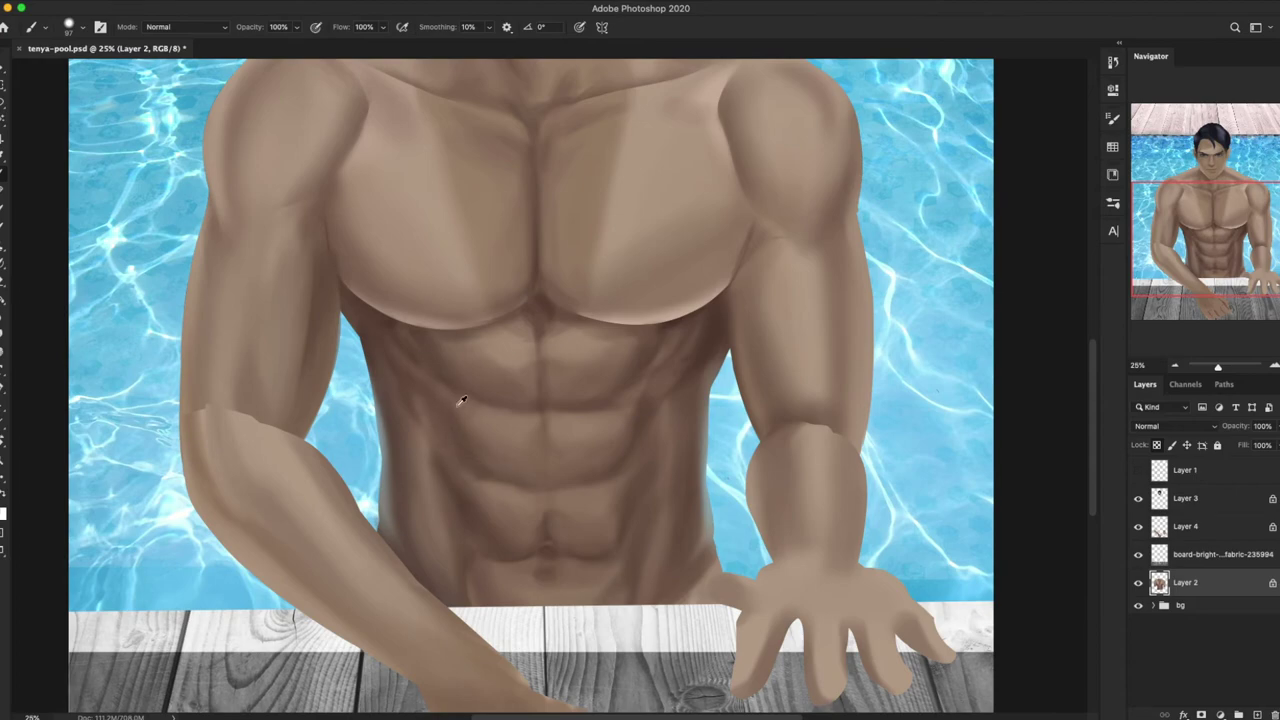
{"action": "key", "text": "r"}
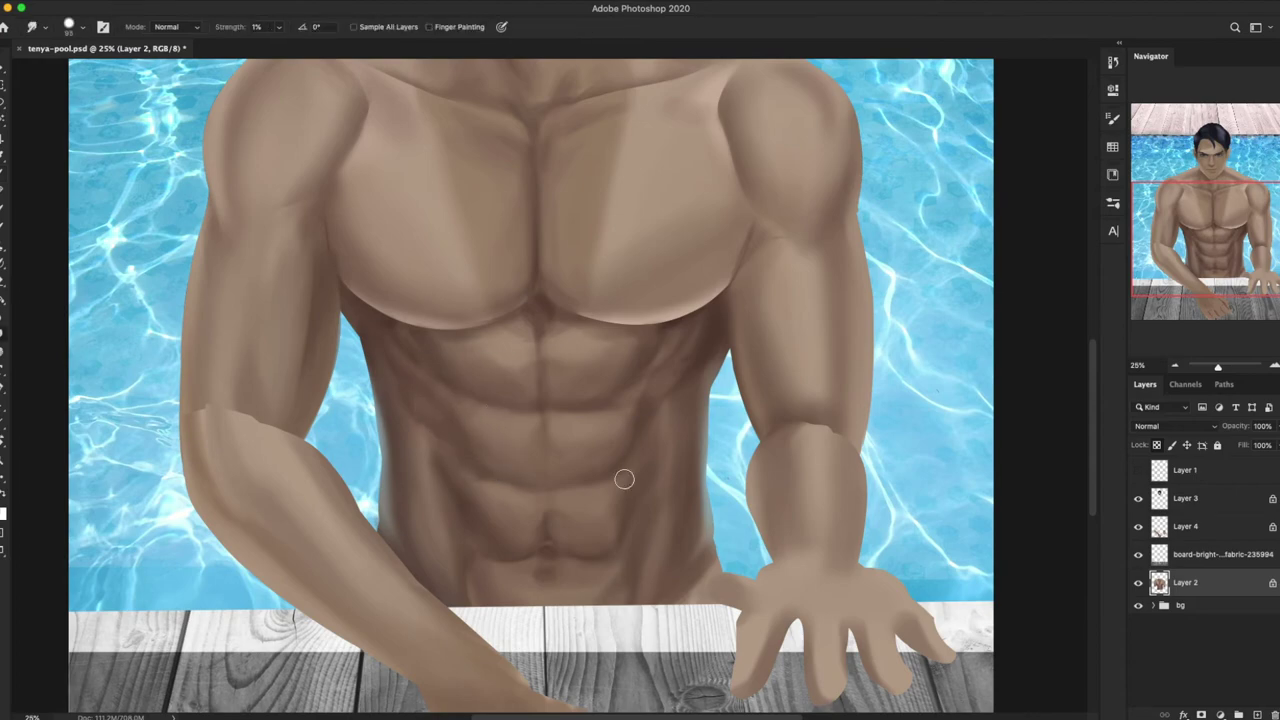
{"action": "left_click", "coordinate": [1175, 366]}
{"action": "key", "text": "ctrl+plus"}
{"action": "key", "text": "ctrl+plus"}
{"action": "key", "text": "ctrl+plus"}
Step: Lasso below both pectorals and set a darker colour, Multiply mode and a ~188 brush
{"action": "key", "text": "l"}
{"action": "left_click_drag", "start_coordinate": [290, 443], "coordinate": [375, 575]}
{"action": "left_click_drag", "start_coordinate": [810, 478], "coordinate": [690, 524]}
{"action": "key", "text": "b"}
{"action": "left_click", "coordinate": [4, 513]}
{"action": "left_click", "coordinate": [888, 366]}
{"action": "left_click", "coordinate": [160, 27]}
{"action": "left_click", "coordinate": [175, 85]}
{"action": "right_click", "coordinate": [610, 392]}
{"action": "left_click_drag", "start_coordinate": [724, 422], "coordinate": [731, 422]}
{"action": "key", "text": "Return"}
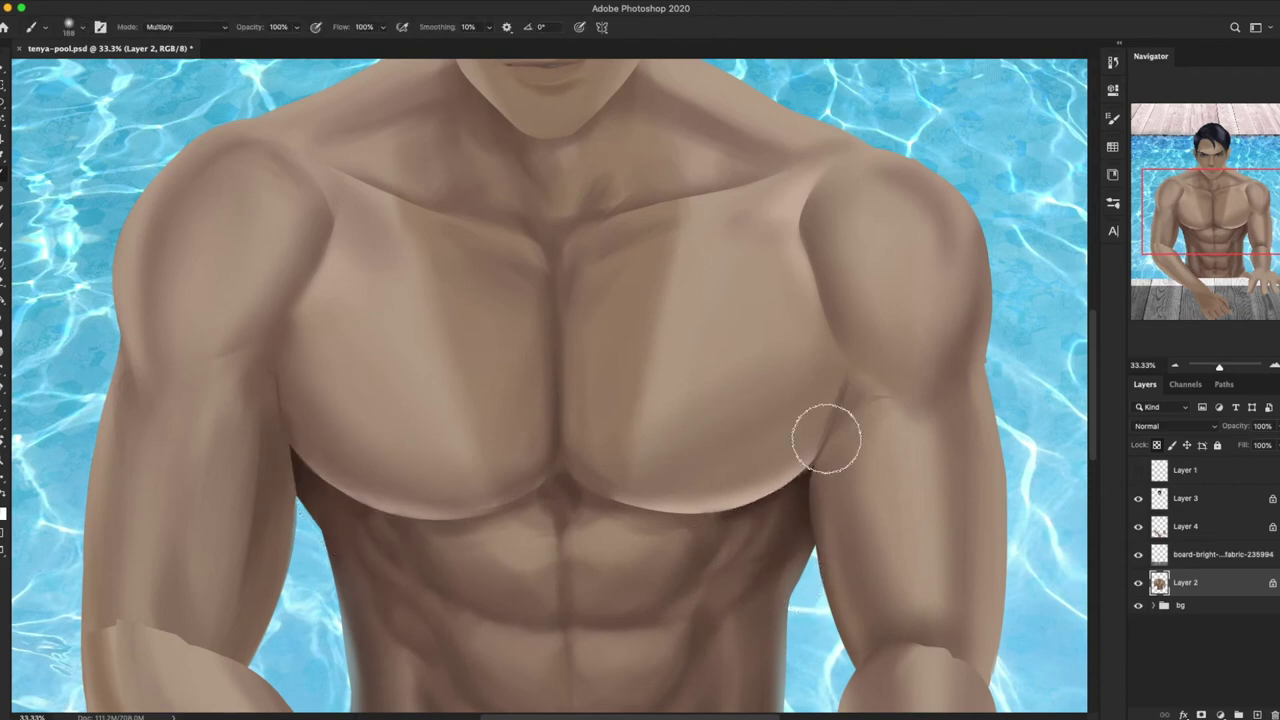
Step: Save the painting and frame the torso for selection work
{"action": "left_click", "coordinate": [1176, 366]}
{"action": "left_click", "coordinate": [1176, 366]}
{"action": "key", "text": "l"}
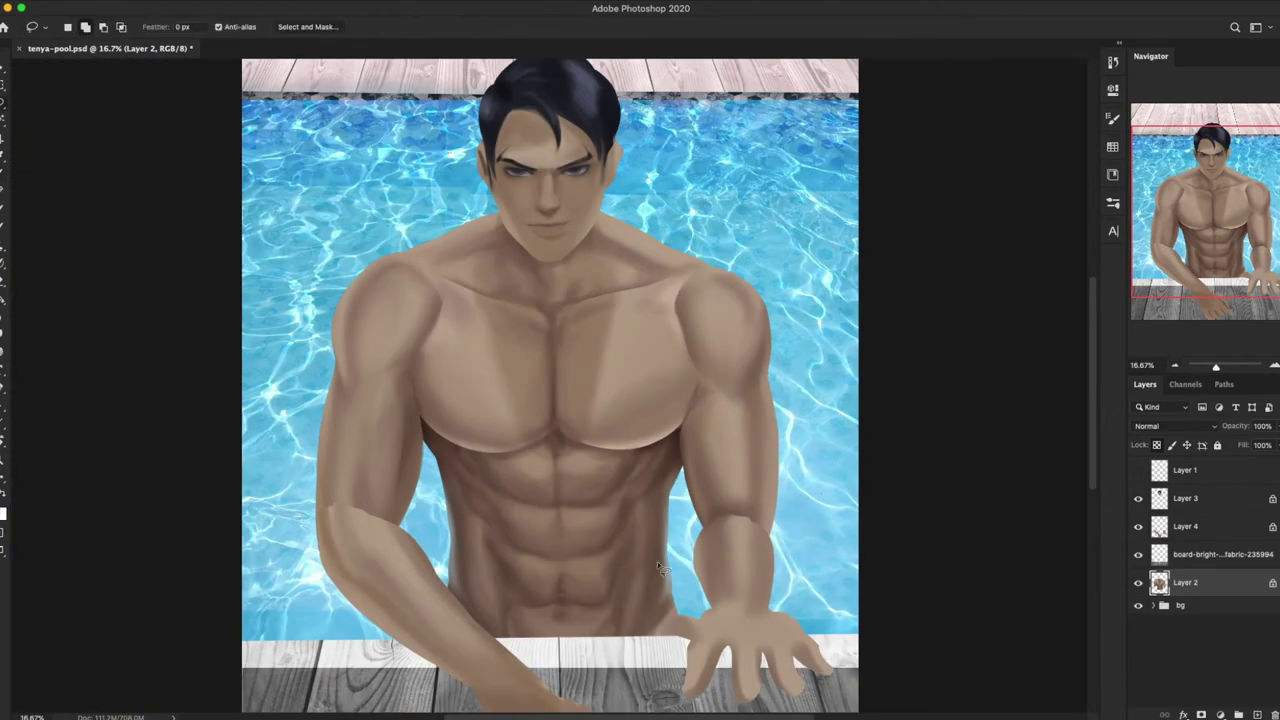
{"action": "left_click_drag", "start_coordinate": [1242, 220], "coordinate": [1238, 207]}
{"action": "key", "text": "ctrl+s"}
{"action": "key", "text": "ctrl+minus"}
{"action": "key", "text": "ctrl+plus"}
{"action": "key", "text": "ctrl+plus"}
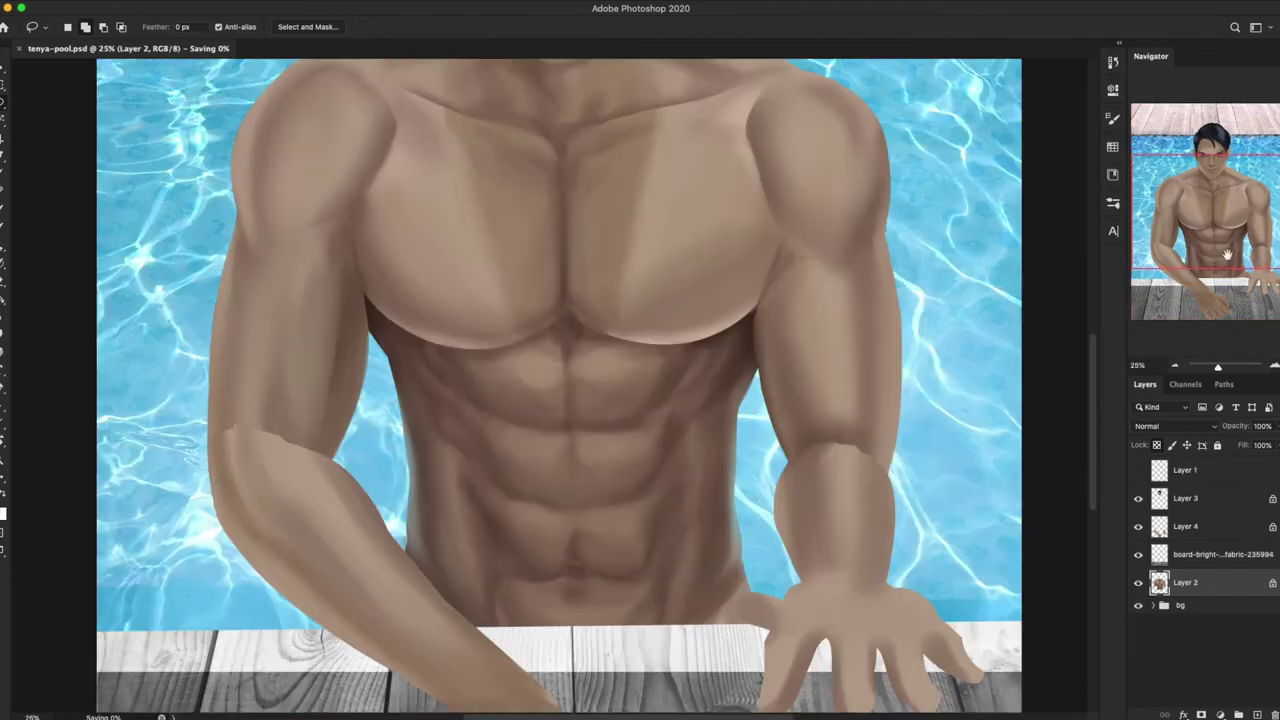
Step: Lasso the area below the right pectoral and rotate the canvas view about 45°
{"action": "key", "text": "b"}
{"action": "key", "text": "l"}
{"action": "left_click_drag", "start_coordinate": [651, 423], "coordinate": [573, 428]}
{"action": "key", "text": "b"}
{"action": "key", "text": "l"}
{"action": "left_click_drag", "start_coordinate": [703, 357], "coordinate": [597, 513]}
Step: Lasso a region lower on the abs, outlining part of the lower abdominal muscles
{"action": "key", "text": "b"}
{"action": "key", "text": "l"}
{"action": "left_click_drag", "start_coordinate": [540, 452], "coordinate": [470, 485]}
{"action": "key", "text": "b"}
{"action": "key", "text": "l"}
{"action": "left_click", "coordinate": [392, 455]}
{"action": "left_click_drag", "start_coordinate": [578, 545], "coordinate": [560, 550]}
Step: Redo the selection as a thin strip along the torso side and reset the view upright
{"action": "key", "text": "r"}
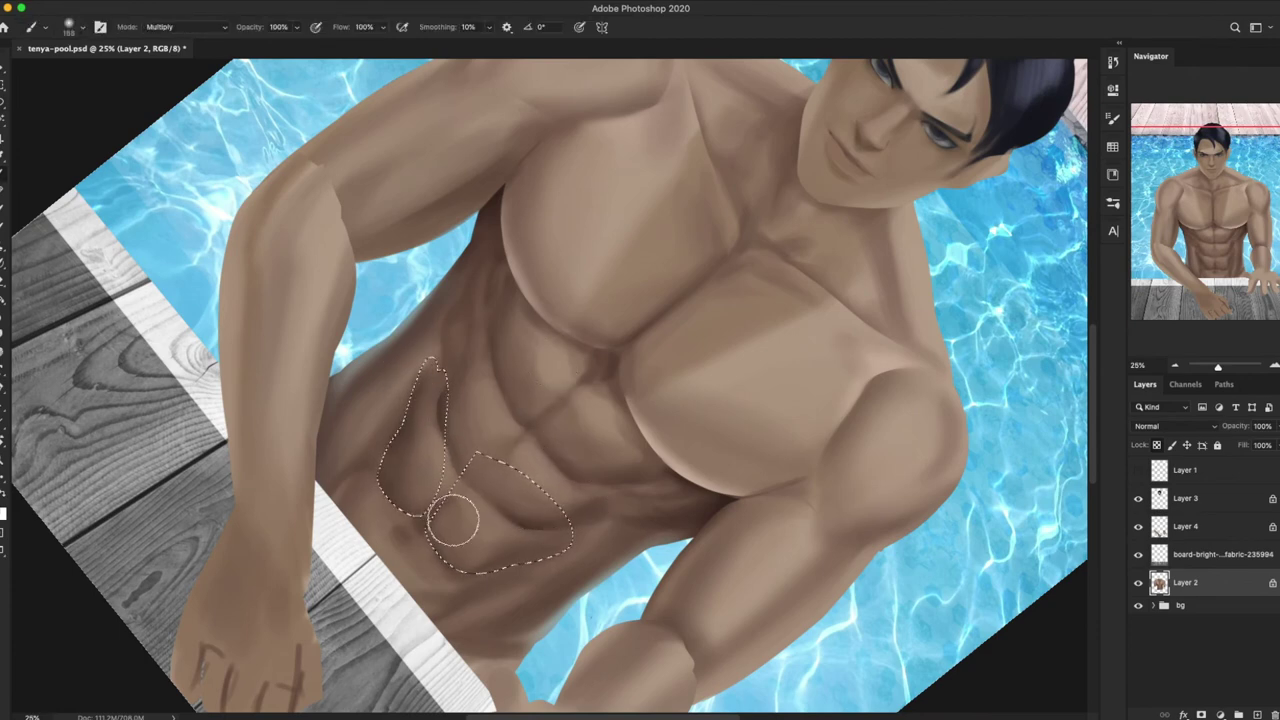
{"action": "key", "text": "ctrl+d"}
{"action": "key", "text": "l"}
{"action": "left_click_drag", "start_coordinate": [491, 318], "coordinate": [501, 252]}
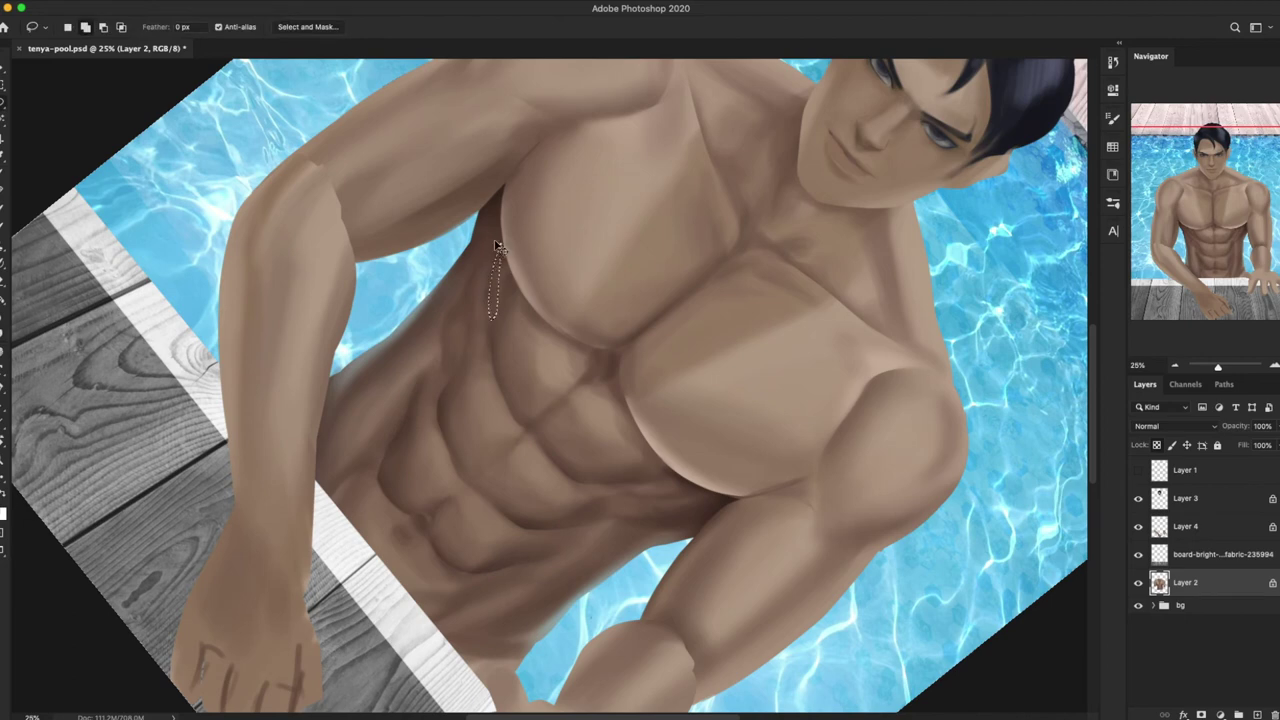
{"action": "key", "text": "r"}
{"action": "key", "text": "ctrl+minus"}
{"action": "left_click", "coordinate": [187, 22]}
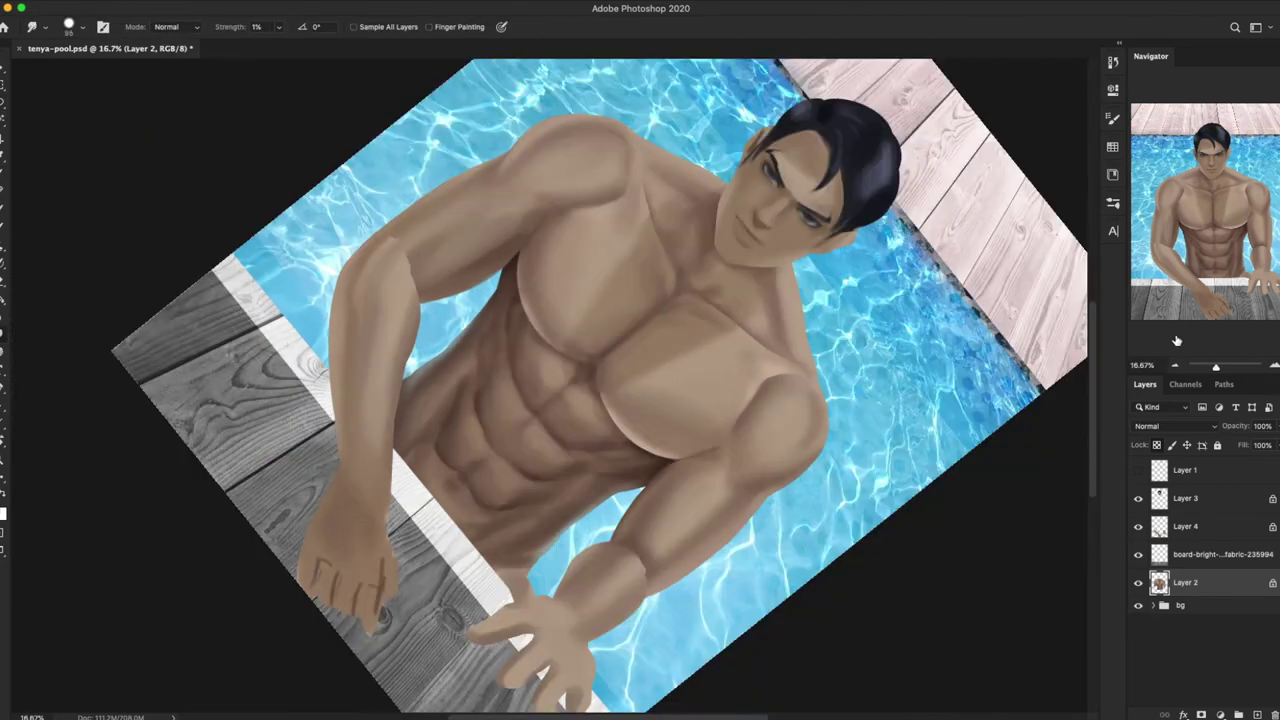
{"action": "key", "text": "b"}
{"action": "key", "text": "ctrl+minus"}
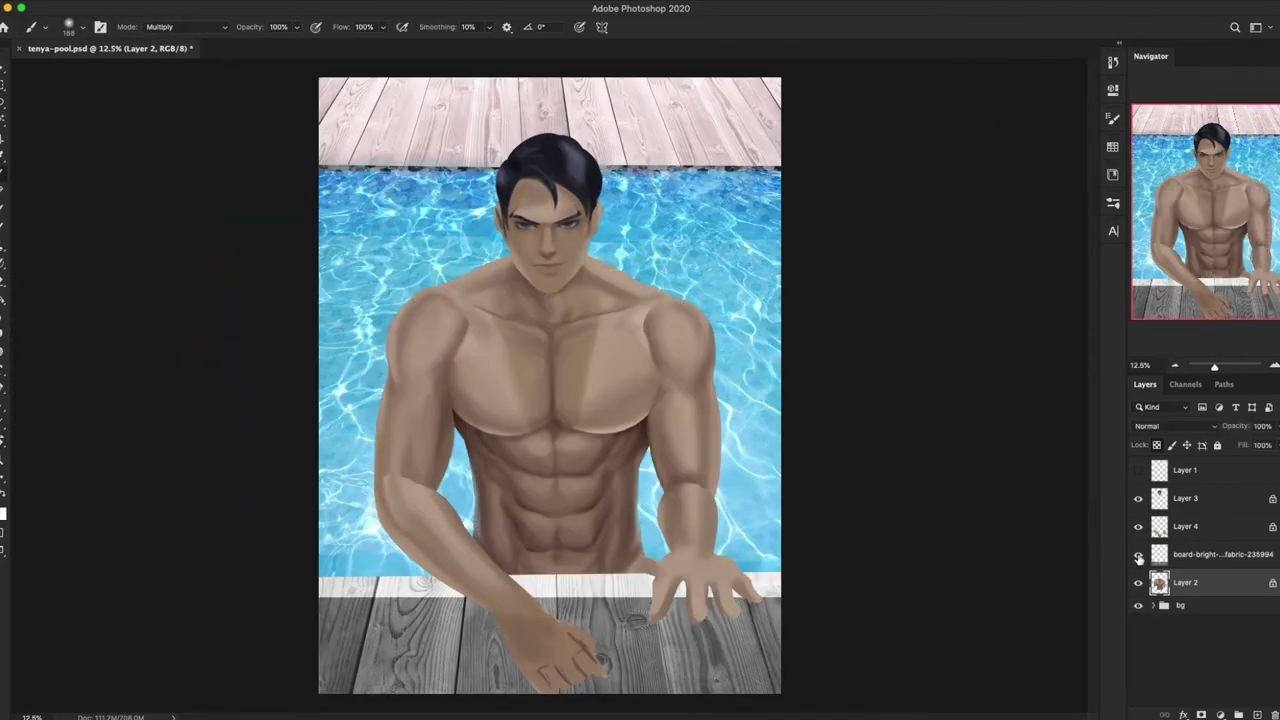
Step: Reshape the selected abdomen with Liquify, deselect, and return the brush to Normal blending
{"action": "left_click", "coordinate": [318, 103]}
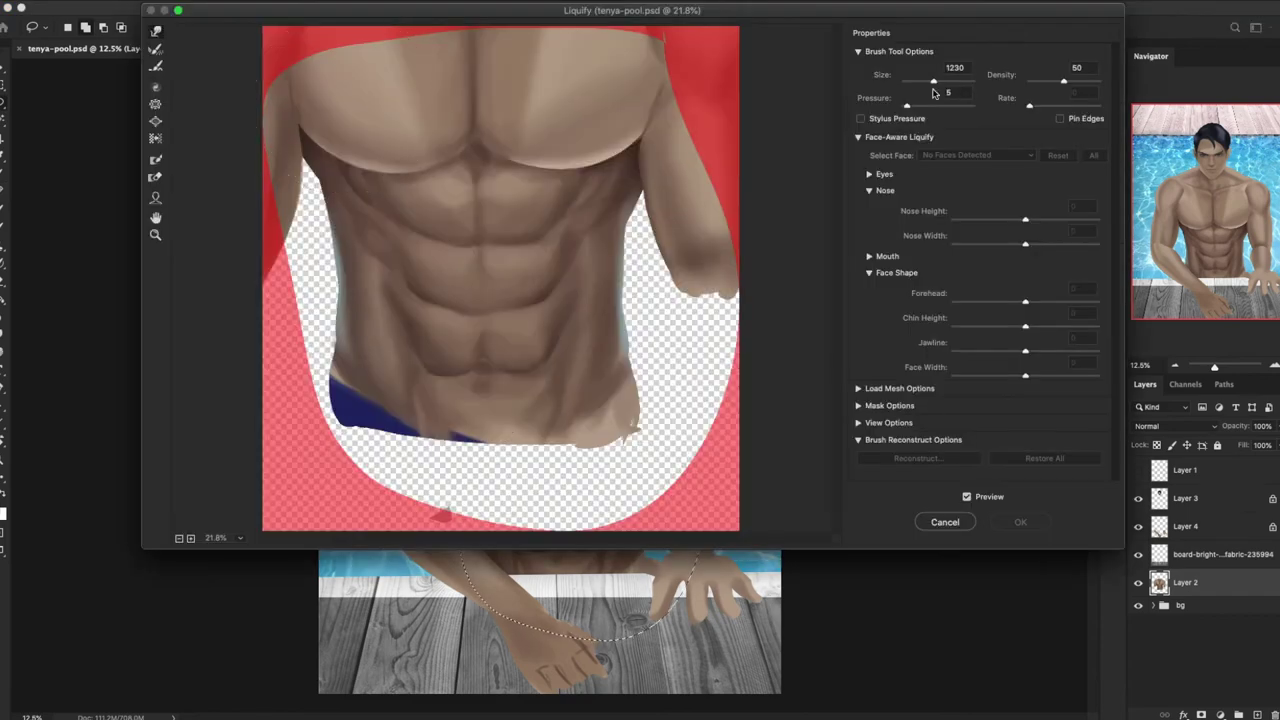
{"action": "left_click", "coordinate": [1020, 521]}
{"action": "key", "text": "ctrl+d"}
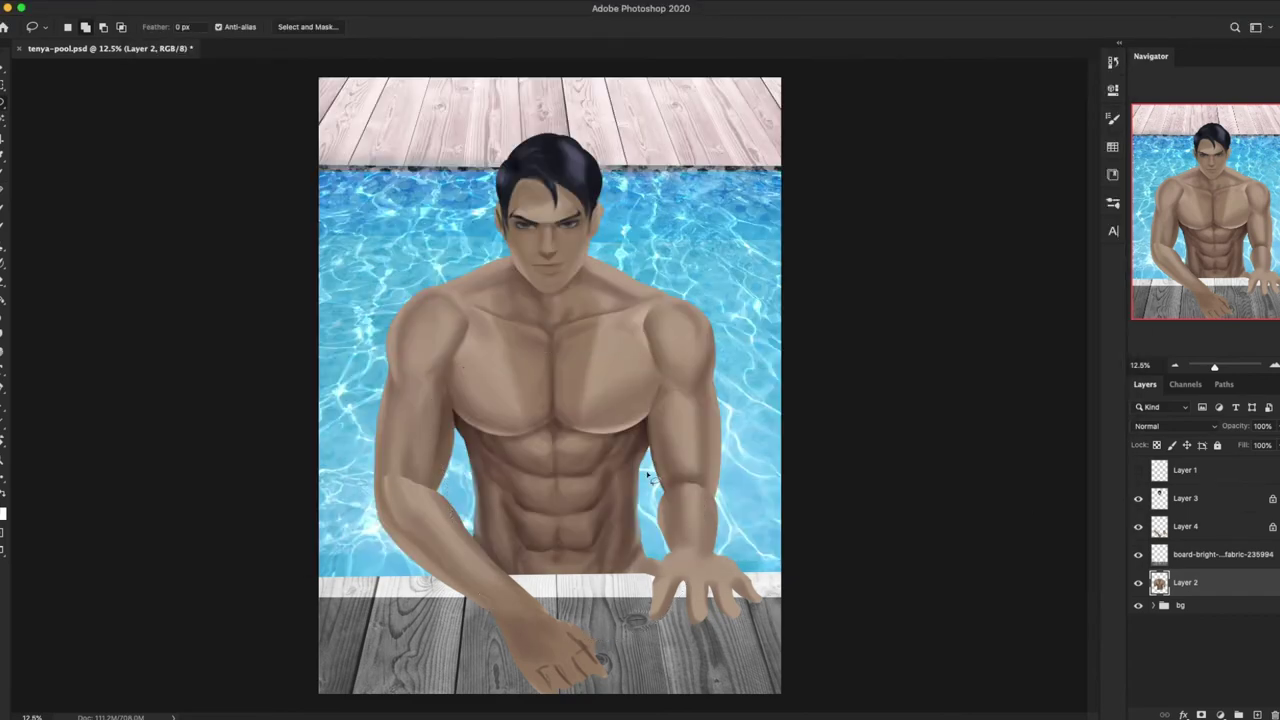
{"action": "key", "text": "b"}
{"action": "key", "text": "ctrl+plus"}
{"action": "scroll", "coordinate": [368, 441], "scroll_direction": "down", "scroll_amount": 3}
{"action": "key", "text": "shift+alt+n"}
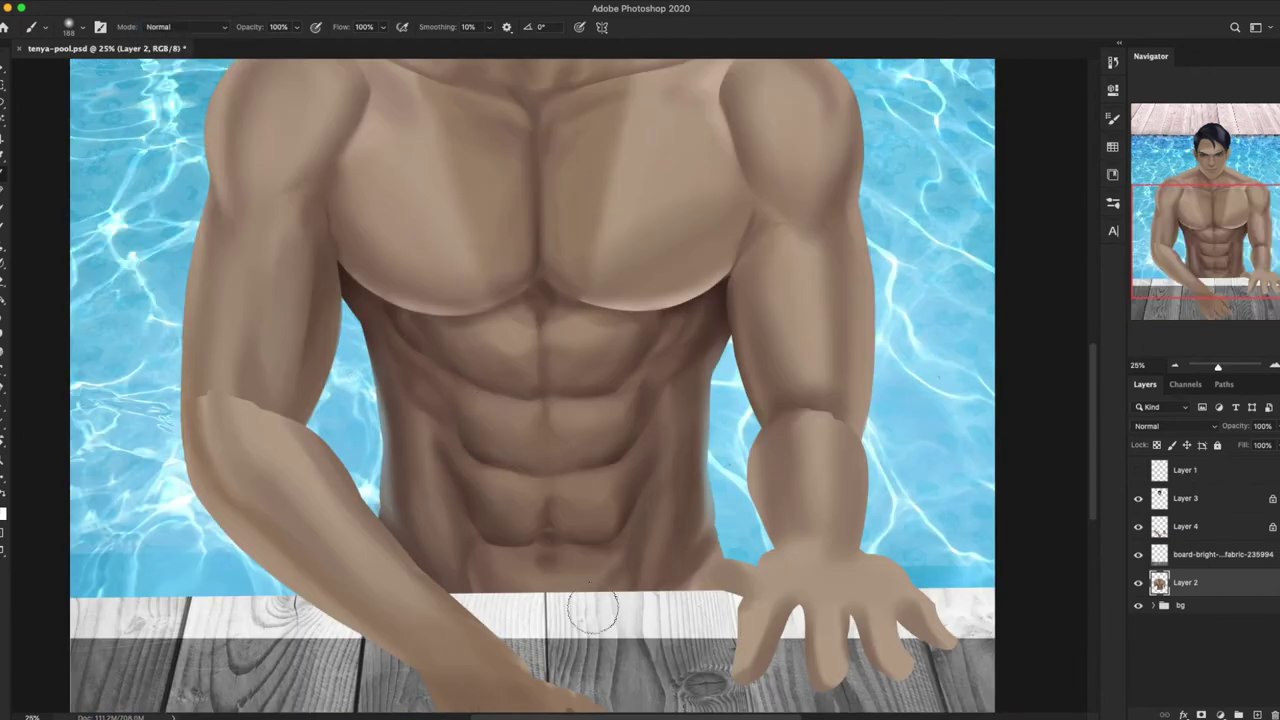
Step: Check the brush settings and bring the head and chest into view
{"action": "scroll", "coordinate": [597, 615], "scroll_direction": "up", "scroll_amount": 5}
{"action": "right_click", "coordinate": [640, 436]}
{"action": "key", "text": "Escape"}
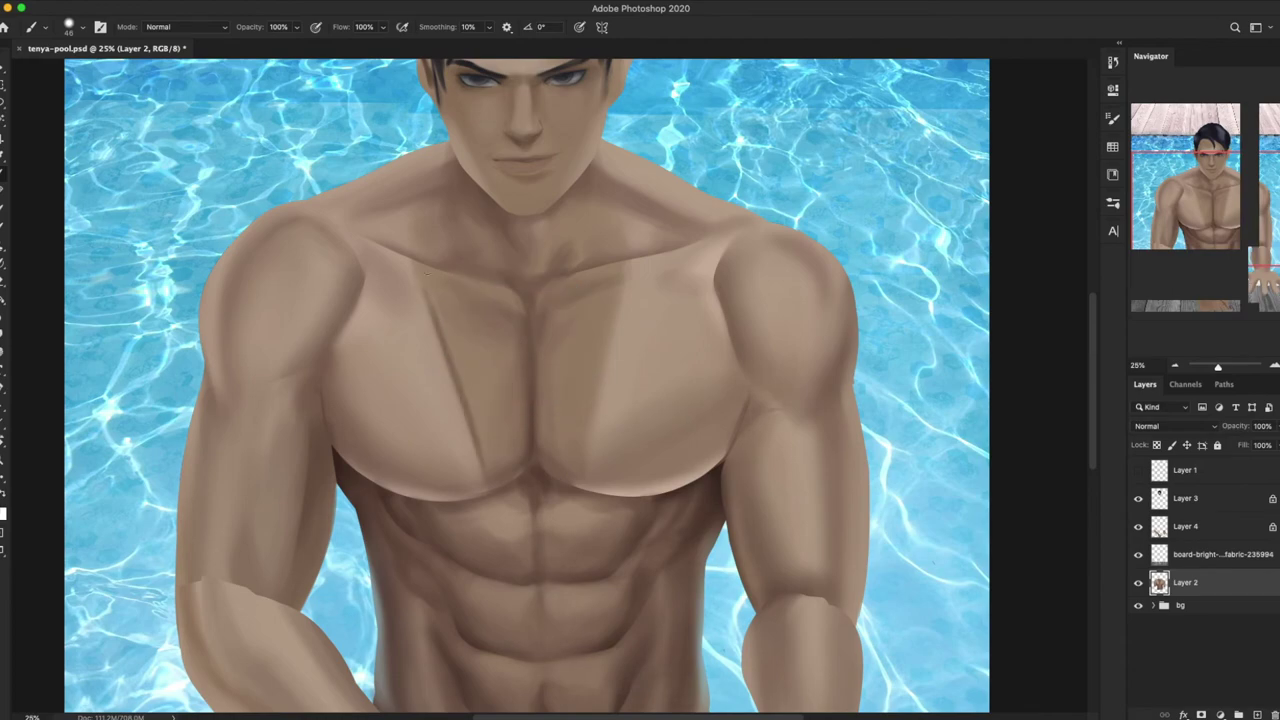
{"action": "right_click", "coordinate": [545, 405]}
{"action": "left_click", "coordinate": [500, 451]}
{"action": "key", "text": "r"}
{"action": "key", "text": "b"}
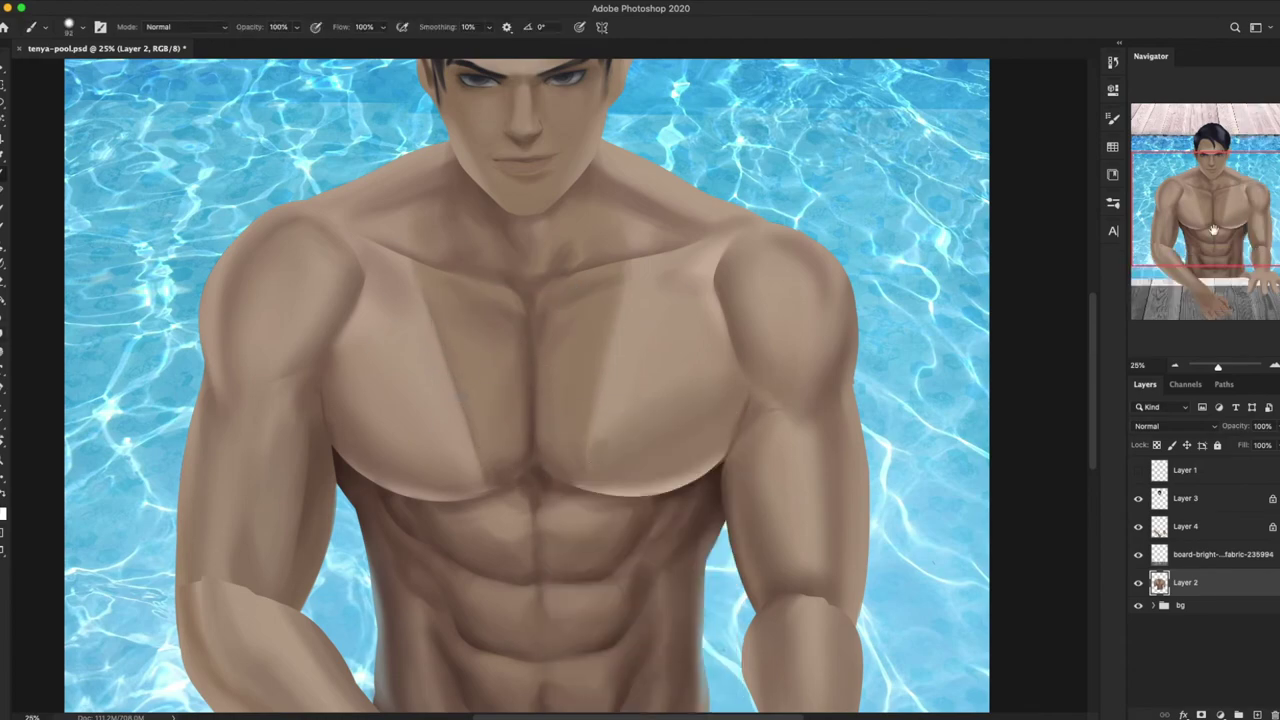
{"action": "left_click_drag", "start_coordinate": [1213, 230], "coordinate": [1249, 217]}
{"action": "key", "text": "ctrl+s"}
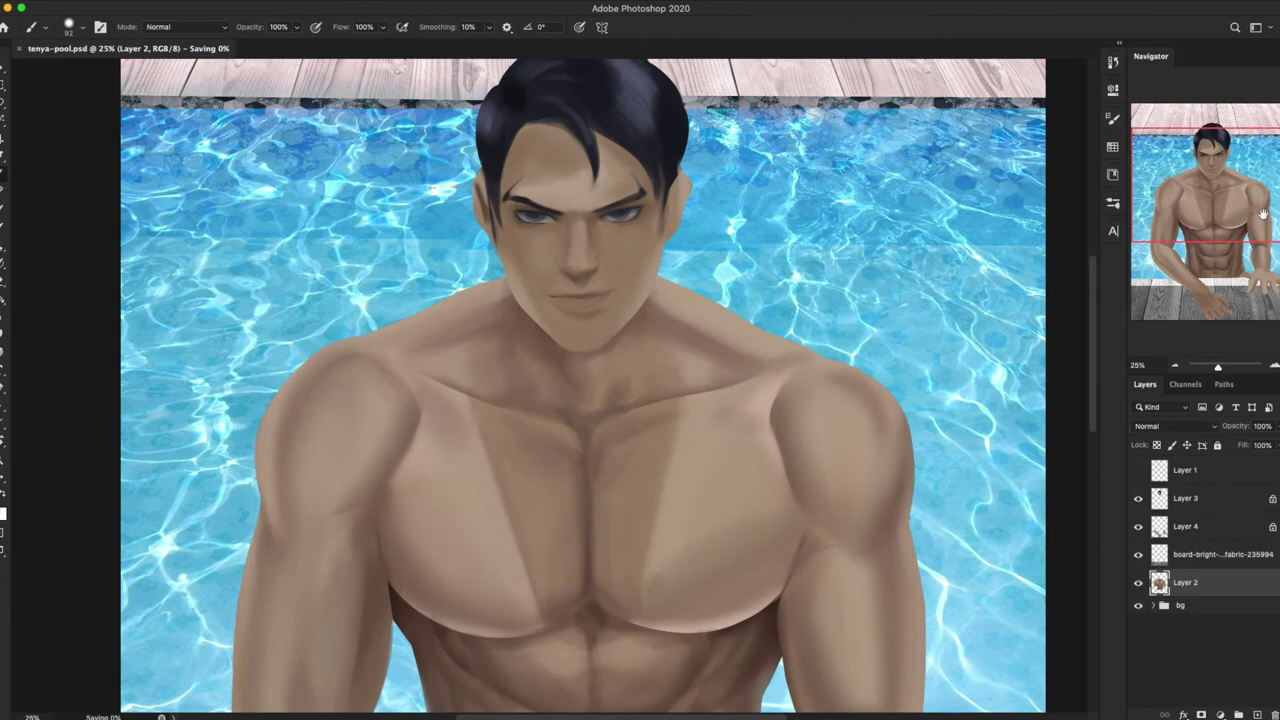
Step: Lasso the left neck-to-shoulder area and set the brush size to 316
{"action": "key", "text": "l"}
{"action": "left_click_drag", "start_coordinate": [358, 345], "coordinate": [570, 288]}
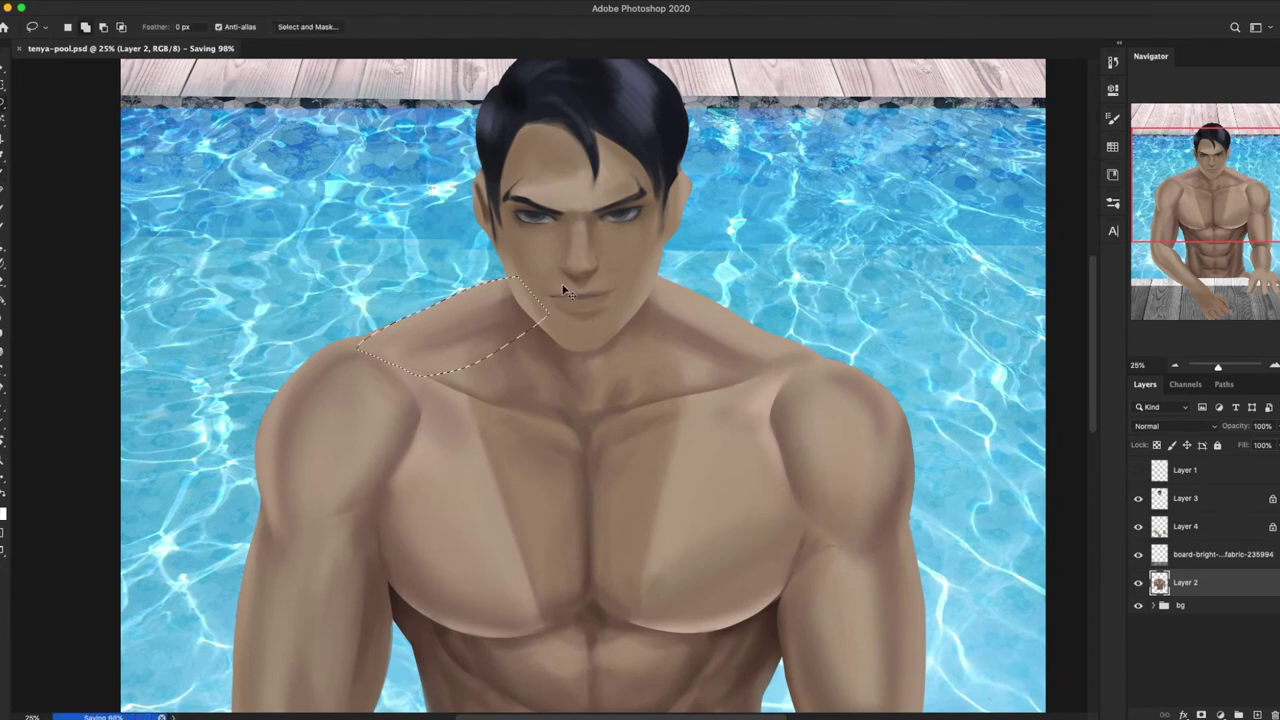
{"action": "key", "text": "b"}
{"action": "right_click", "coordinate": [540, 380]}
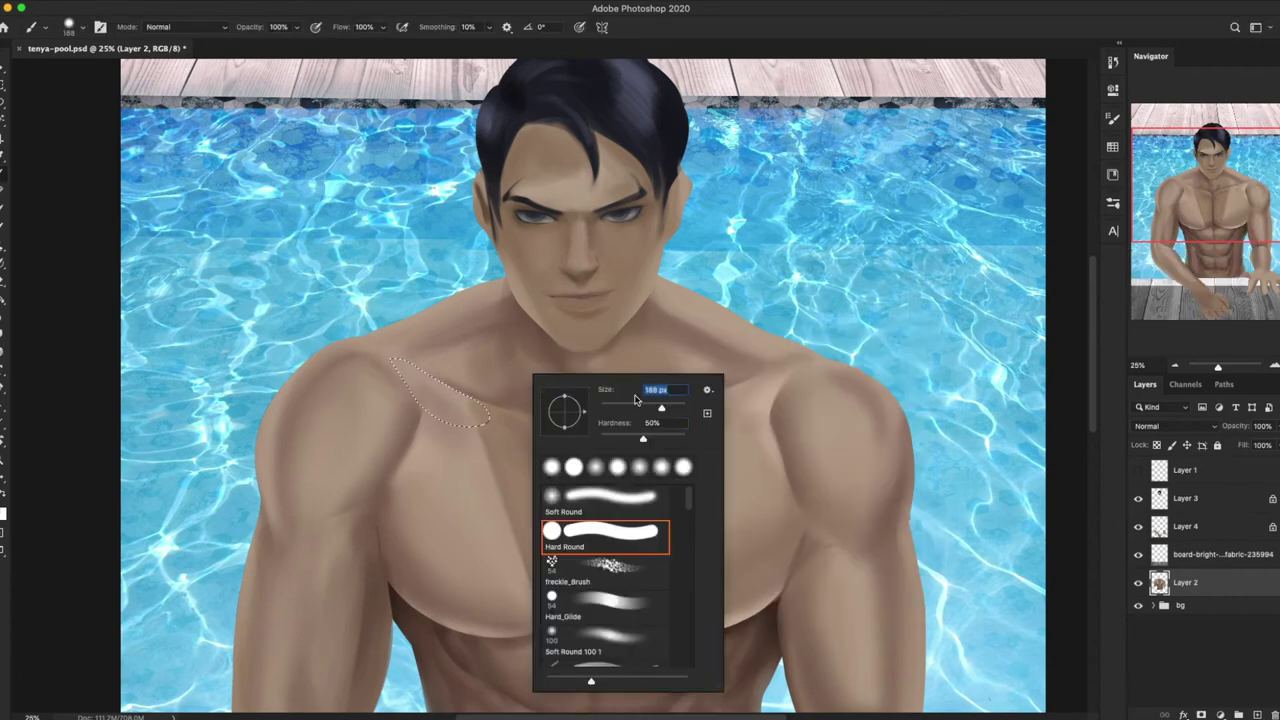
{"action": "type", "text": "316"}
{"action": "key", "text": "Return"}
{"action": "key", "text": "ctrl+d"}
Step: Resize the brush to 70, then 86, and shade the left collarbone area darker
{"action": "right_click", "coordinate": [630, 352]}
{"action": "right_click", "coordinate": [557, 358]}
{"action": "type", "text": "70"}
{"action": "key", "text": "Return"}
{"action": "right_click", "coordinate": [484, 420]}
{"action": "type", "text": "86"}
{"action": "key", "text": "Return"}
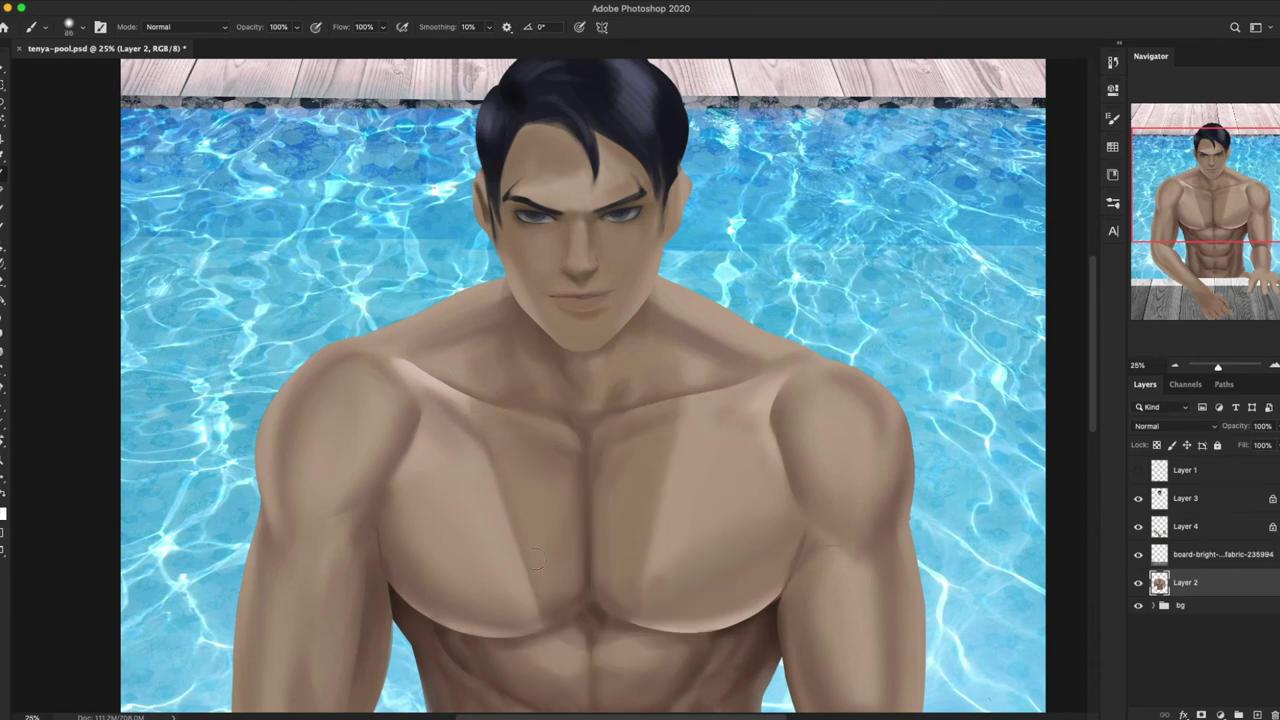
{"action": "left_click_drag", "start_coordinate": [462, 384], "coordinate": [410, 362]}
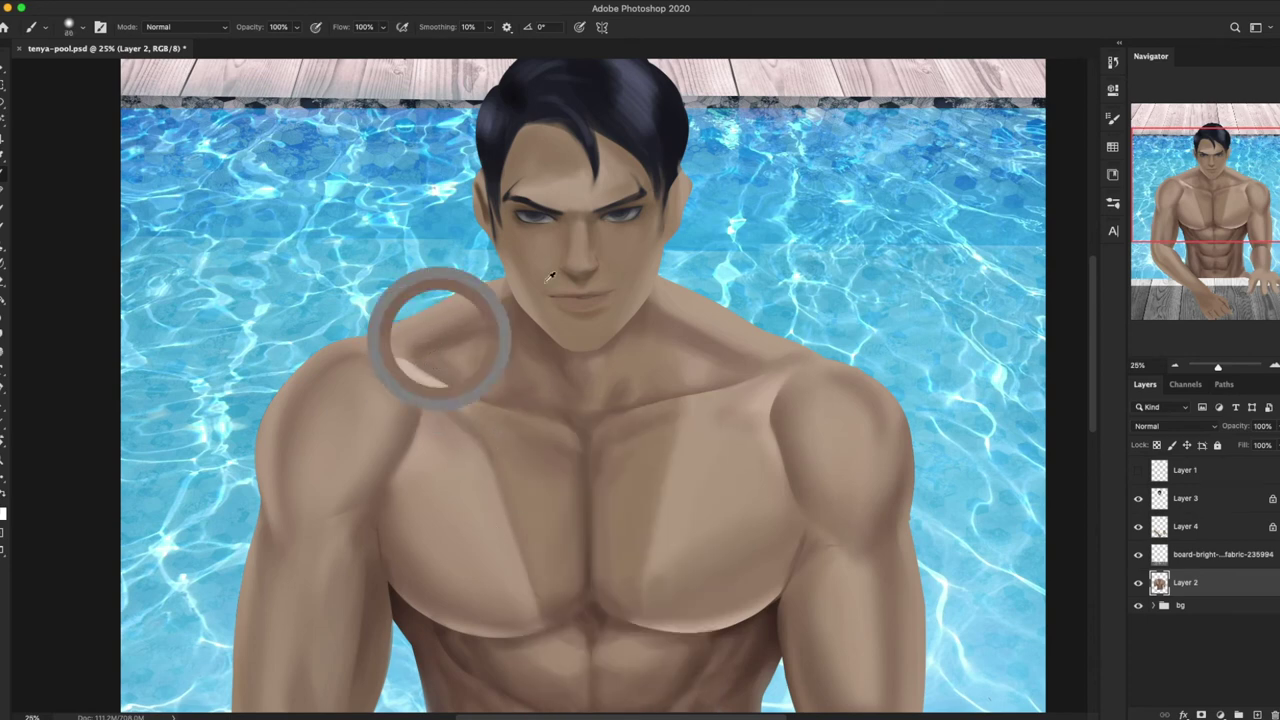
Step: With a 178 brush in a new blend mode, paint glossy highlights on both shoulders
{"action": "right_click", "coordinate": [457, 390]}
{"action": "type", "text": "178"}
{"action": "key", "text": "Return"}
{"action": "left_click", "coordinate": [879, 364]}
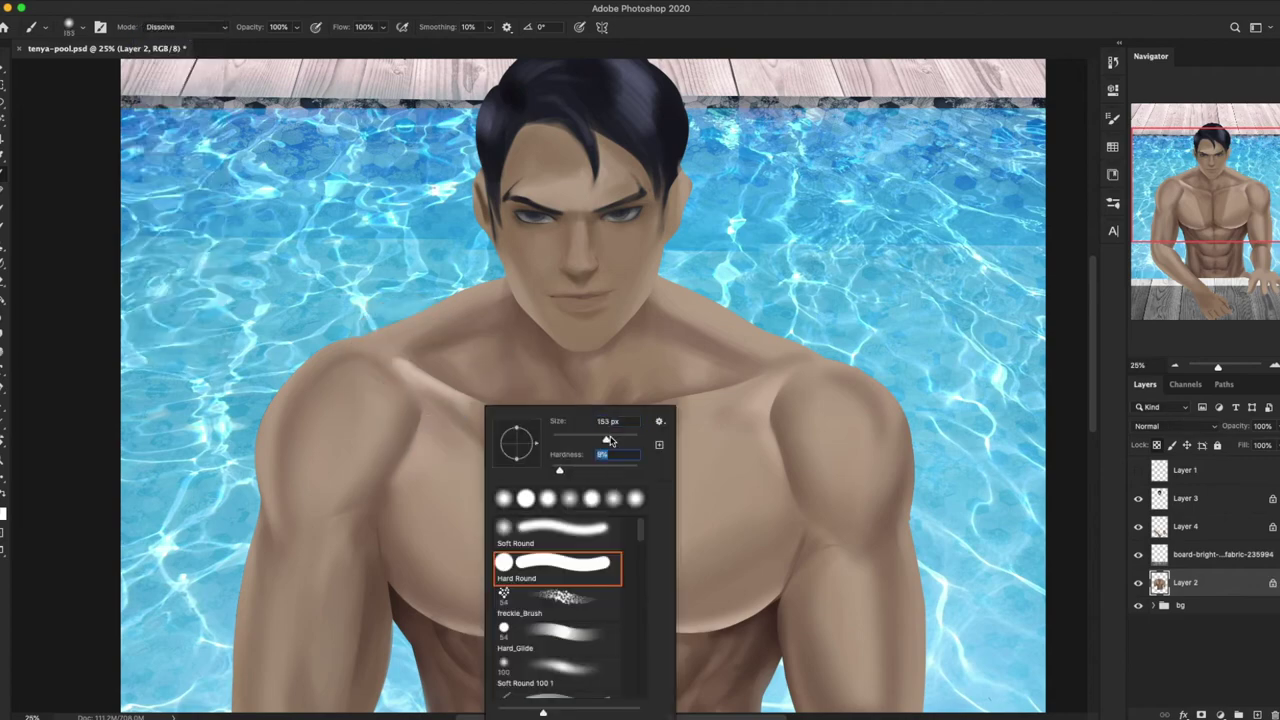
{"action": "left_click_drag", "start_coordinate": [1162, 218], "coordinate": [1165, 231]}
{"action": "left_click_drag", "start_coordinate": [400, 320], "coordinate": [335, 415]}
{"action": "left_click_drag", "start_coordinate": [316, 714], "coordinate": [350, 630]}
{"action": "scroll", "coordinate": [493, 207], "scroll_direction": "up", "scroll_amount": 5}
{"action": "left_click_drag", "start_coordinate": [880, 350], "coordinate": [857, 349]}
{"action": "scroll", "coordinate": [606, 491], "scroll_direction": "down", "scroll_amount": 3}
{"action": "scroll", "coordinate": [615, 400], "scroll_direction": "down", "scroll_amount": 3}
{"action": "scroll", "coordinate": [615, 400], "scroll_direction": "up", "scroll_amount": 8}
Step: Lasso the neck-to-shoulder edge and softly darken it with a Normal-mode brush
{"action": "key", "text": "l"}
{"action": "mouse_move", "coordinate": [418, 430]}
{"action": "left_mouse_down"}
{"action": "mouse_move", "coordinate": [432, 425]}
{"action": "mouse_move", "coordinate": [349, 429]}
{"action": "left_mouse_up"}
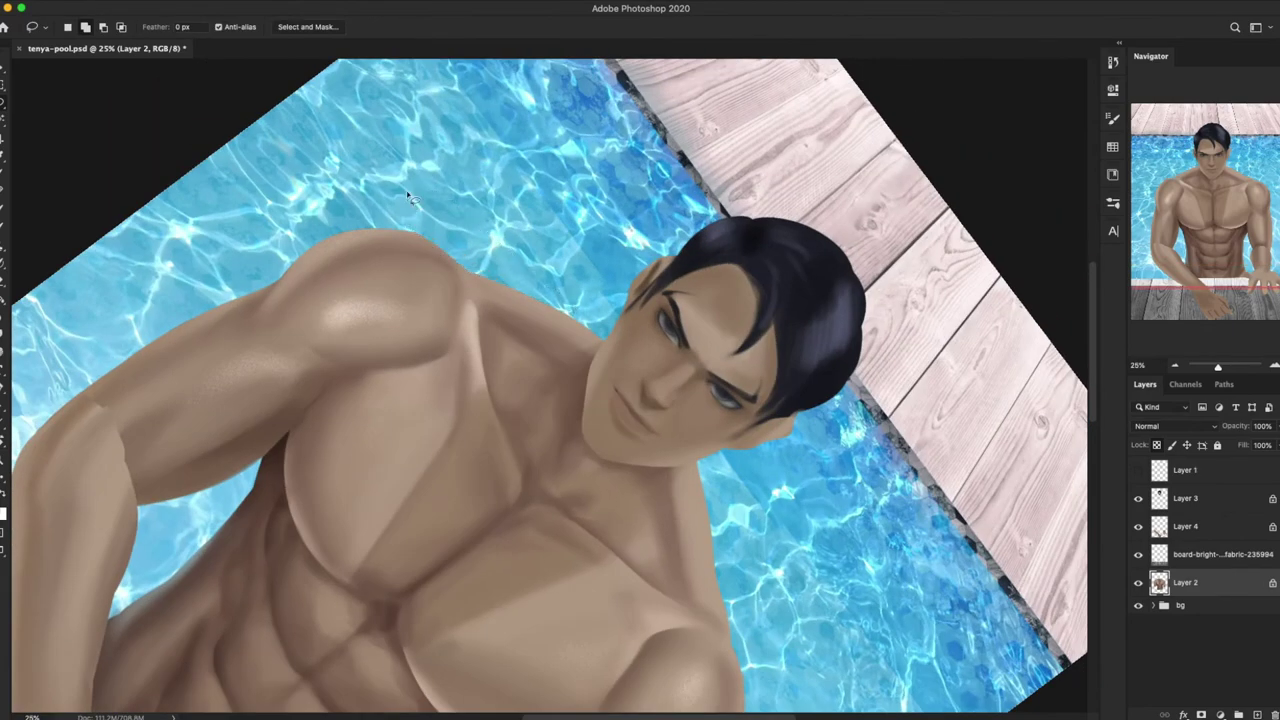
{"action": "key", "text": "r"}
{"action": "key", "text": "Escape"}
{"action": "key", "text": "b"}
{"action": "right_click", "coordinate": [749, 460]}
{"action": "left_click", "coordinate": [185, 27]}
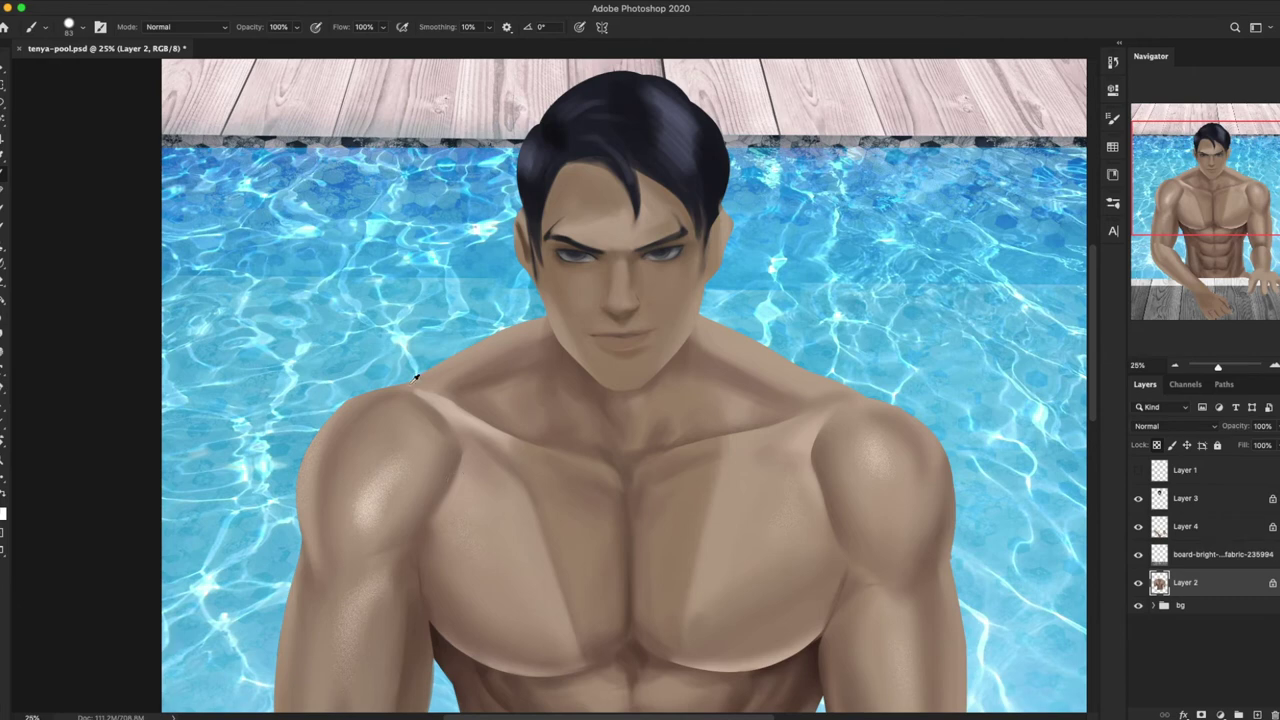
{"action": "left_click_drag", "start_coordinate": [415, 378], "coordinate": [443, 394]}
{"action": "right_click", "coordinate": [655, 390]}
{"action": "key", "text": "Escape"}
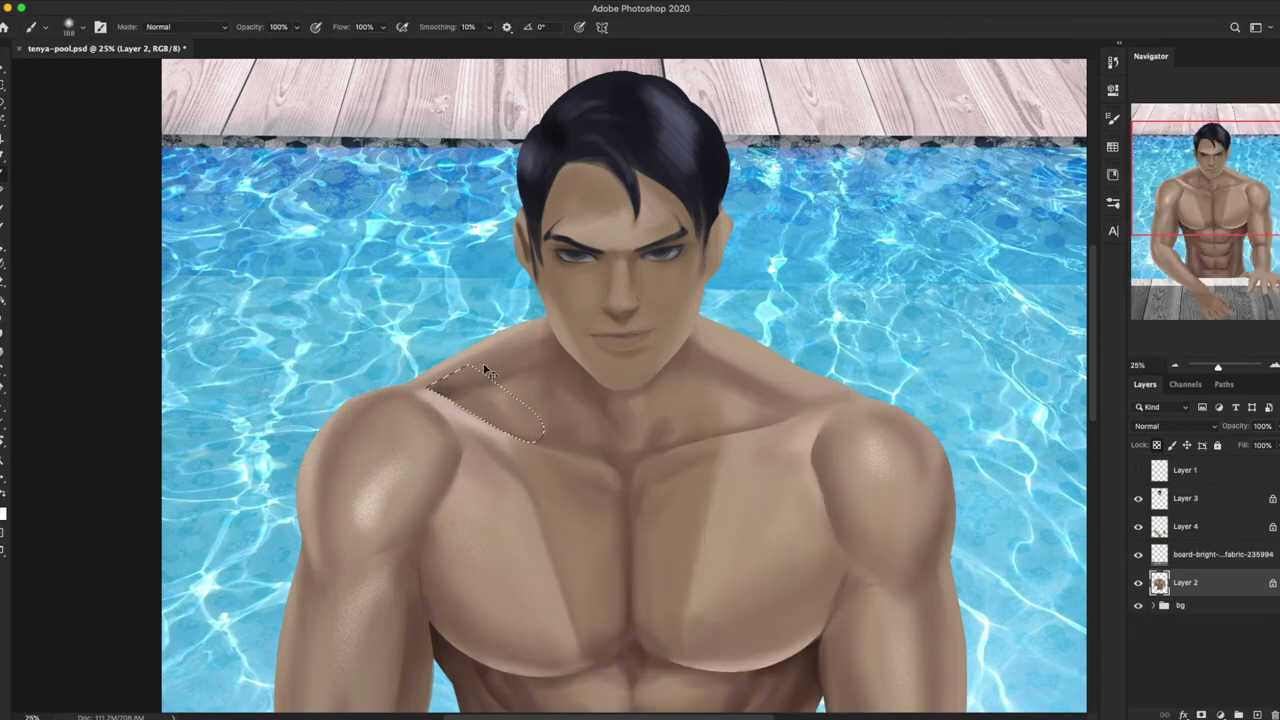
Step: Lasso a thin strip along the left collarbone, soften it with Smudge, and zoom out
{"action": "key", "text": "r"}
{"action": "left_click", "coordinate": [1175, 366]}
{"action": "left_click", "coordinate": [1273, 362]}
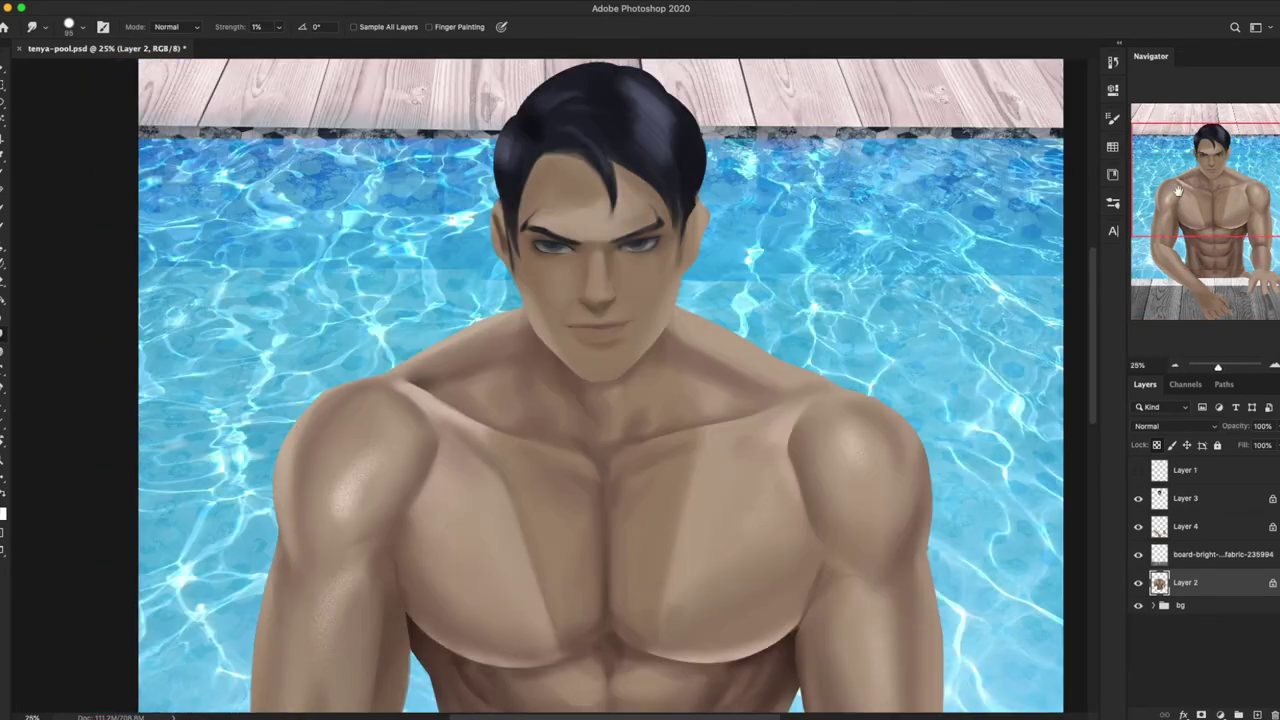
{"action": "key", "text": "b"}
{"action": "right_click", "coordinate": [871, 417]}
{"action": "right_click", "coordinate": [560, 390]}
{"action": "key", "text": "Escape"}
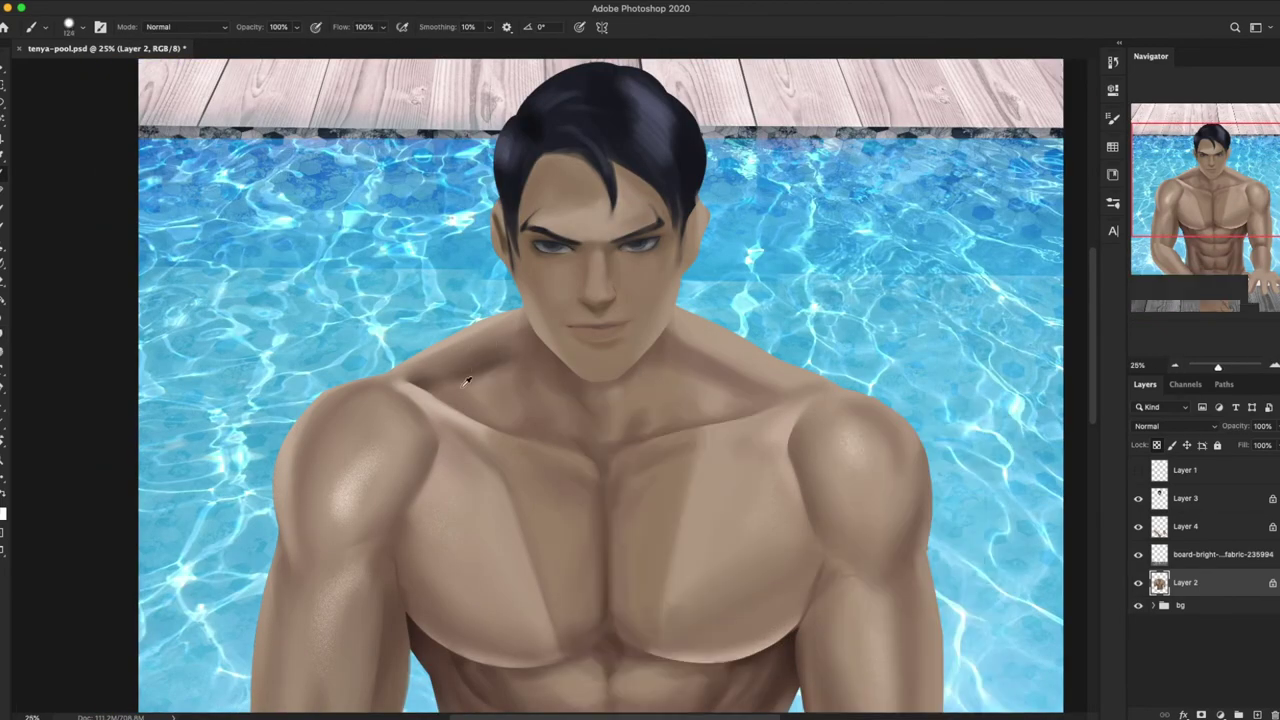
{"action": "key", "text": "l"}
{"action": "mouse_move", "coordinate": [428, 352]}
{"action": "left_mouse_down"}
{"action": "mouse_move", "coordinate": [520, 318]}
{"action": "mouse_move", "coordinate": [444, 346]}
{"action": "left_mouse_up"}
{"action": "key", "text": "r"}
{"action": "key", "text": "ctrl+minus"}
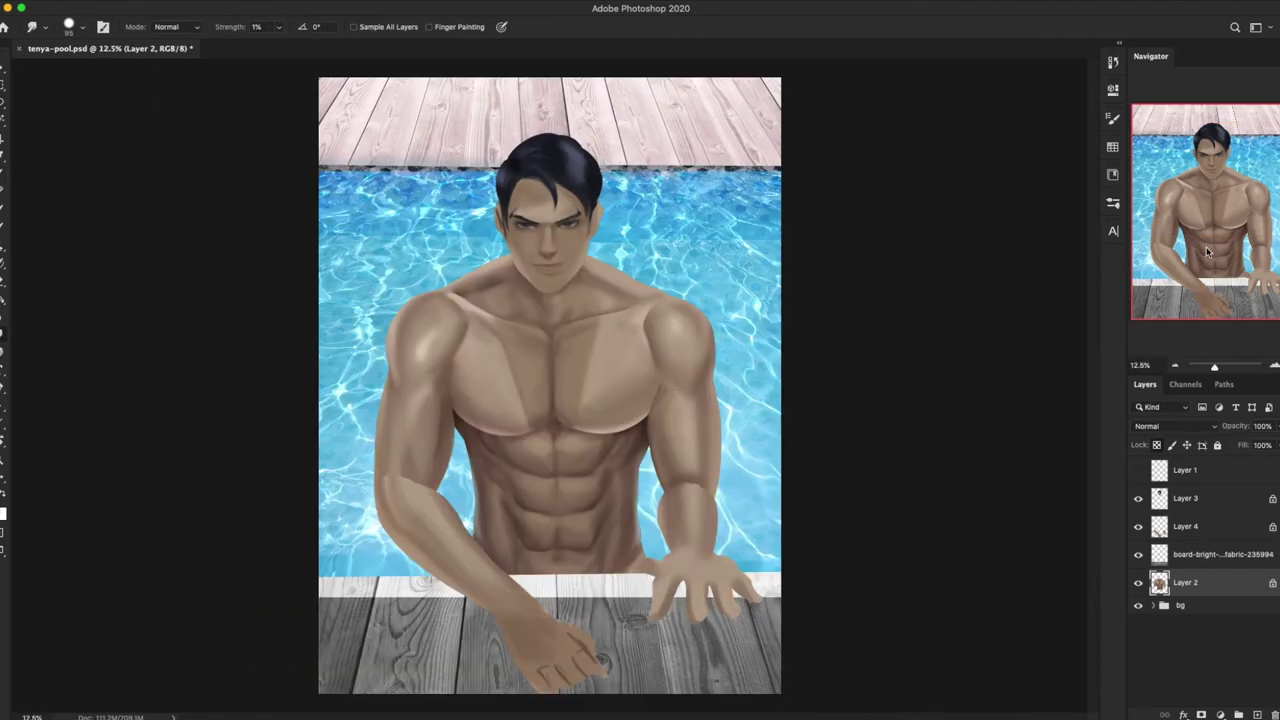
Step: Lasso the right shoulder line, paint it lighter, deselect, and save tenya-pool.psd
{"action": "key", "text": "b"}
{"action": "key", "text": "ctrl+plus"}
{"action": "key", "text": "ctrl+plus"}
{"action": "key", "text": "ctrl+plus"}
{"action": "left_click", "coordinate": [1230, 185]}
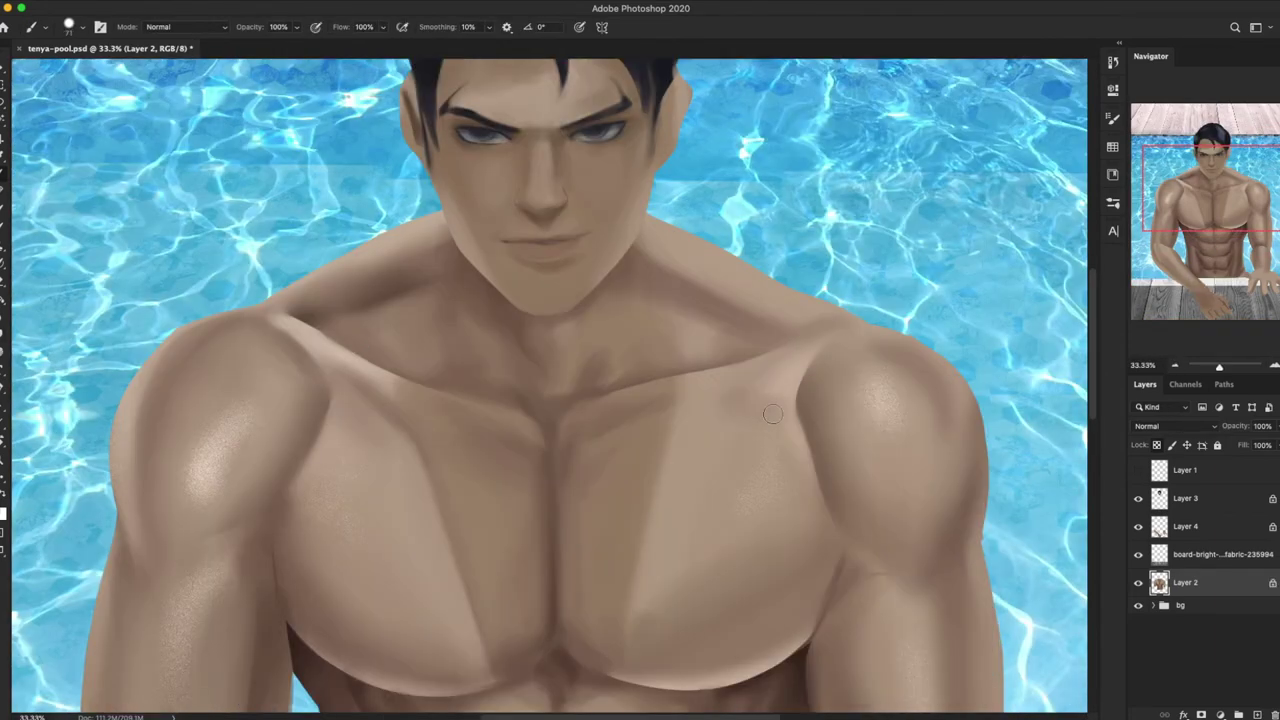
{"action": "key", "text": "l"}
{"action": "left_click_drag", "start_coordinate": [684, 374], "coordinate": [808, 333]}
{"action": "left_click_drag", "start_coordinate": [698, 372], "coordinate": [702, 371]}
{"action": "key", "text": "b"}
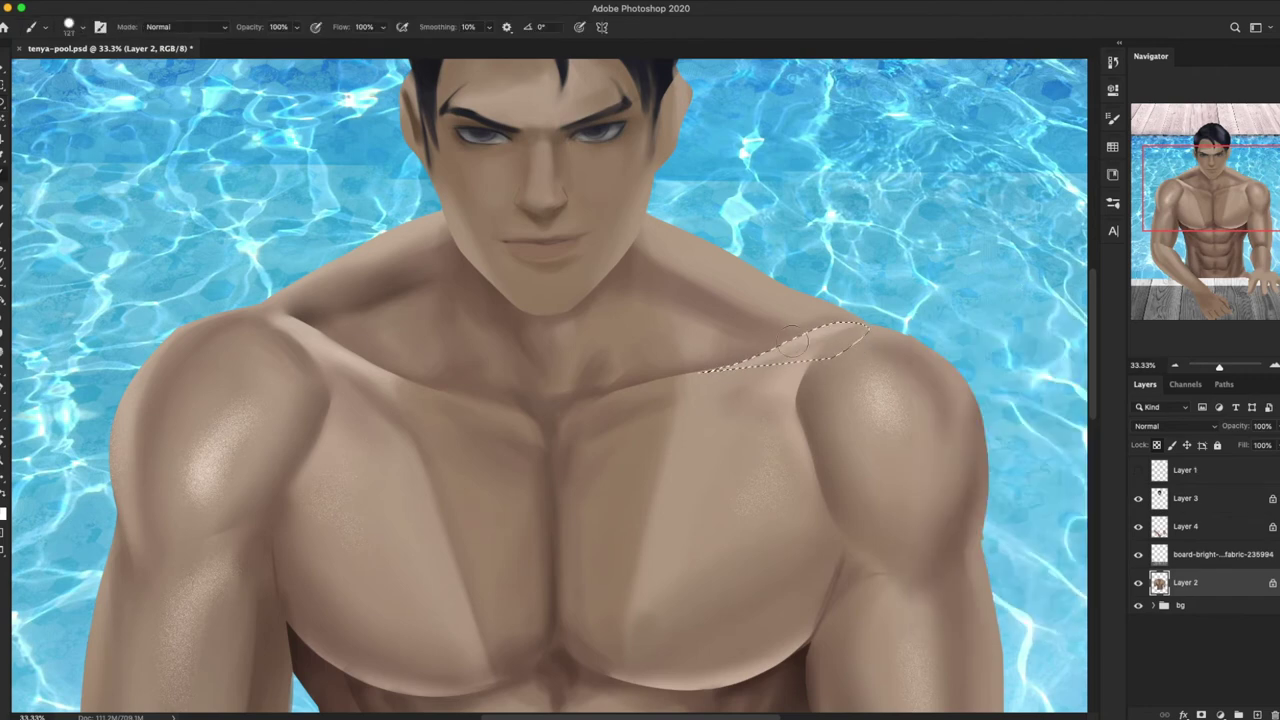
{"action": "left_click_drag", "start_coordinate": [575, 362], "coordinate": [780, 350]}
{"action": "key", "text": "ctrl+d"}
{"action": "key", "text": "ctrl+s"}
Step: With a 0%-hardness brush, lighten the neck-to-right-shoulder edge, then zoom out to review
{"action": "right_click", "coordinate": [806, 392]}
{"action": "key", "text": "Escape"}
{"action": "right_click", "coordinate": [668, 370]}
{"action": "key", "text": "Escape"}
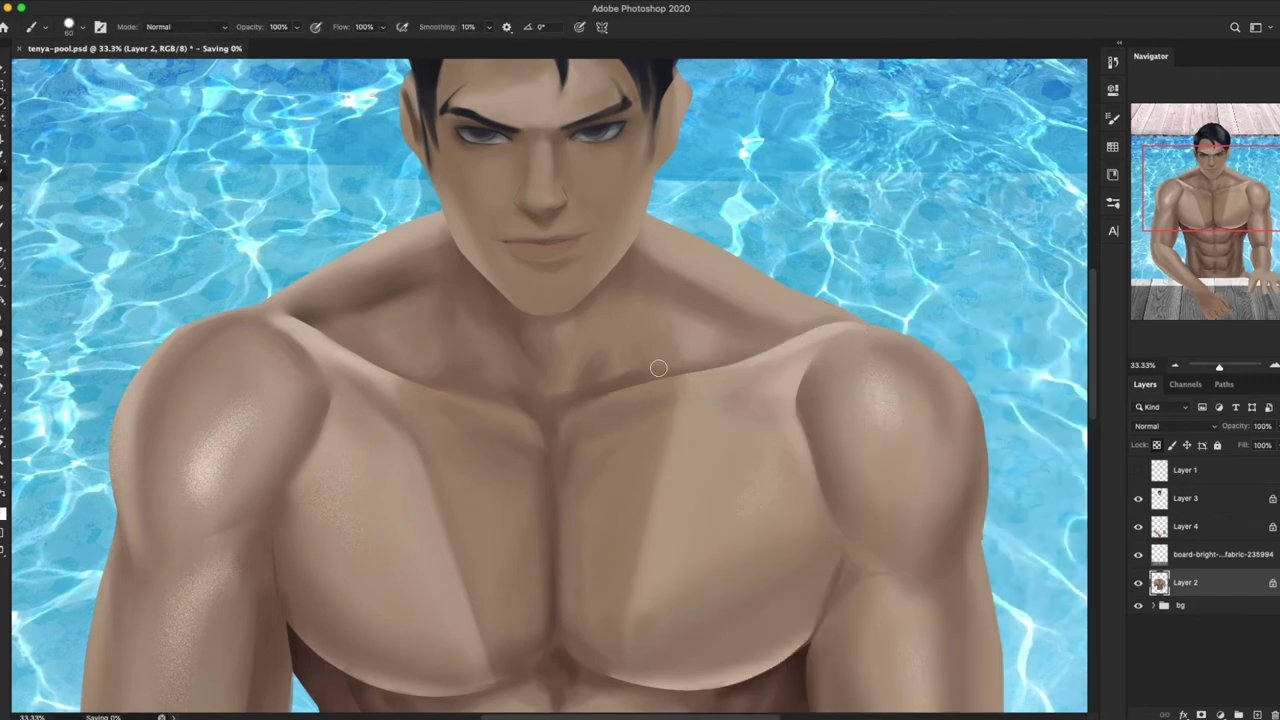
{"action": "key", "text": "ctrl+minus"}
{"action": "key", "text": "ctrl+minus"}
{"action": "right_click", "coordinate": [590, 405]}
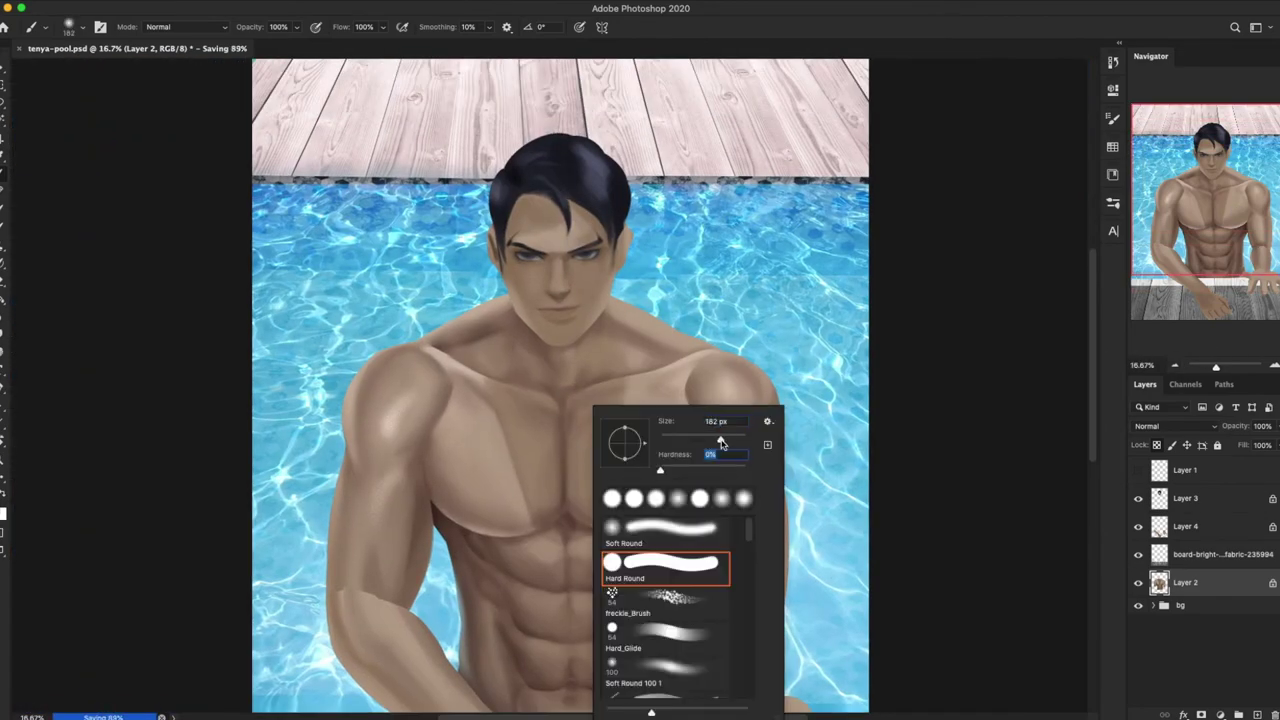
{"action": "key", "text": "Escape"}
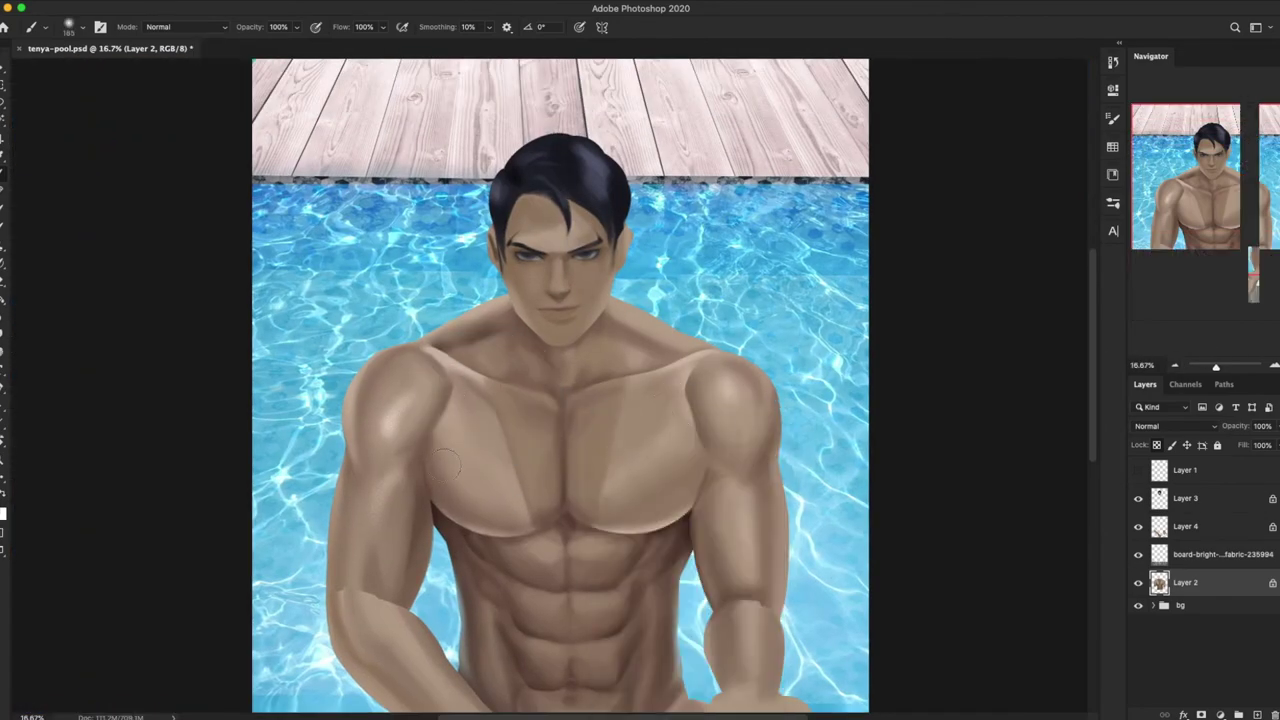
{"action": "right_click", "coordinate": [700, 428]}
{"action": "key", "text": "Escape"}
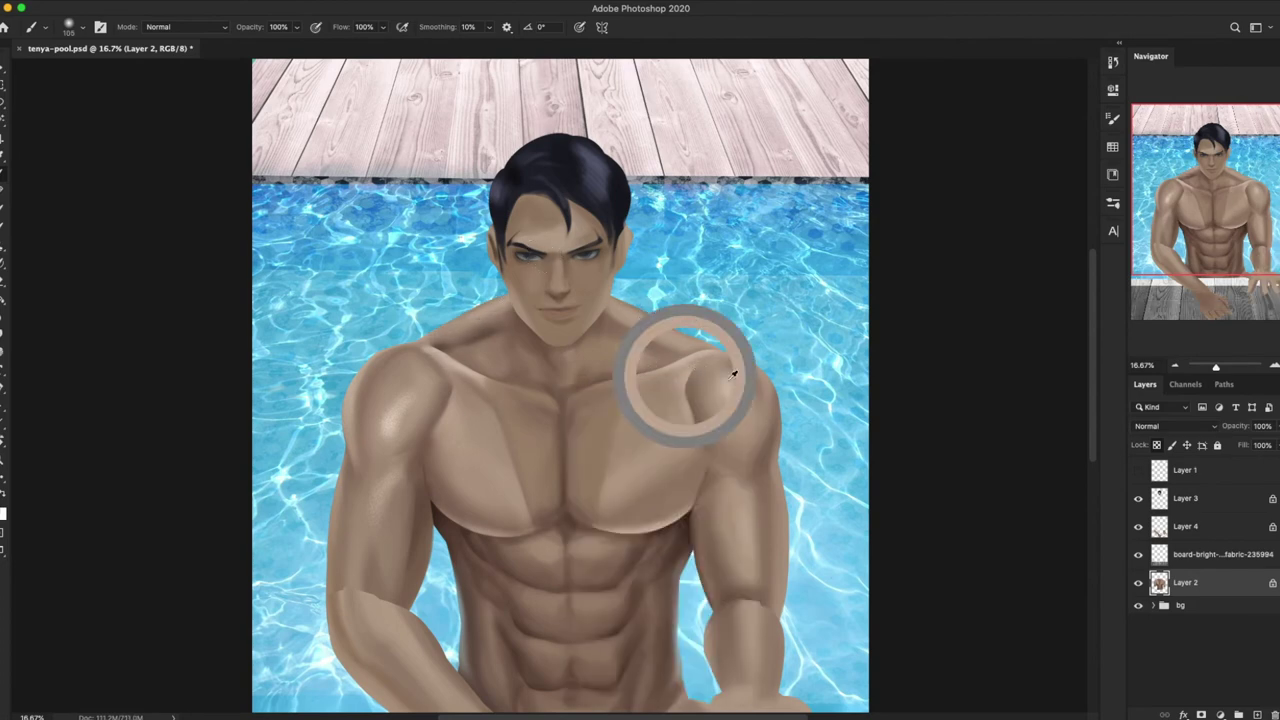
{"action": "key", "text": "ctrl+plus"}
{"action": "left_click_drag", "start_coordinate": [733, 319], "coordinate": [792, 314]}
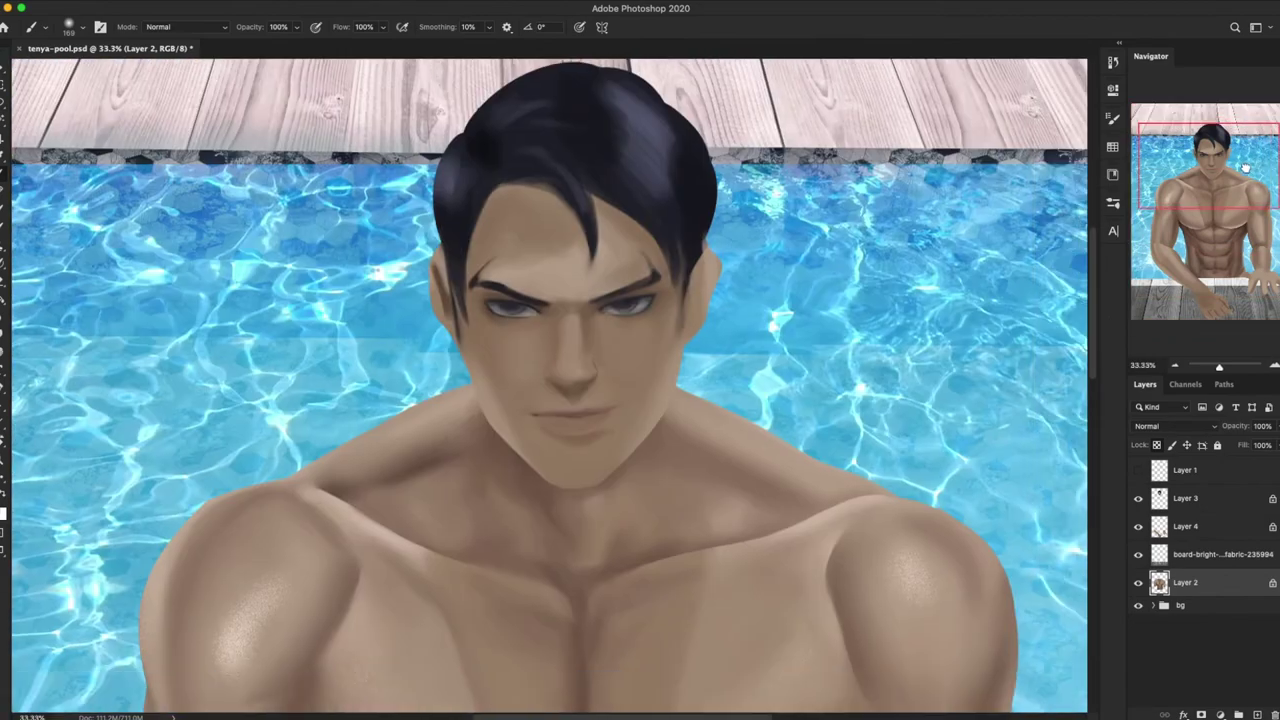
{"action": "key", "text": "ctrl+minus"}
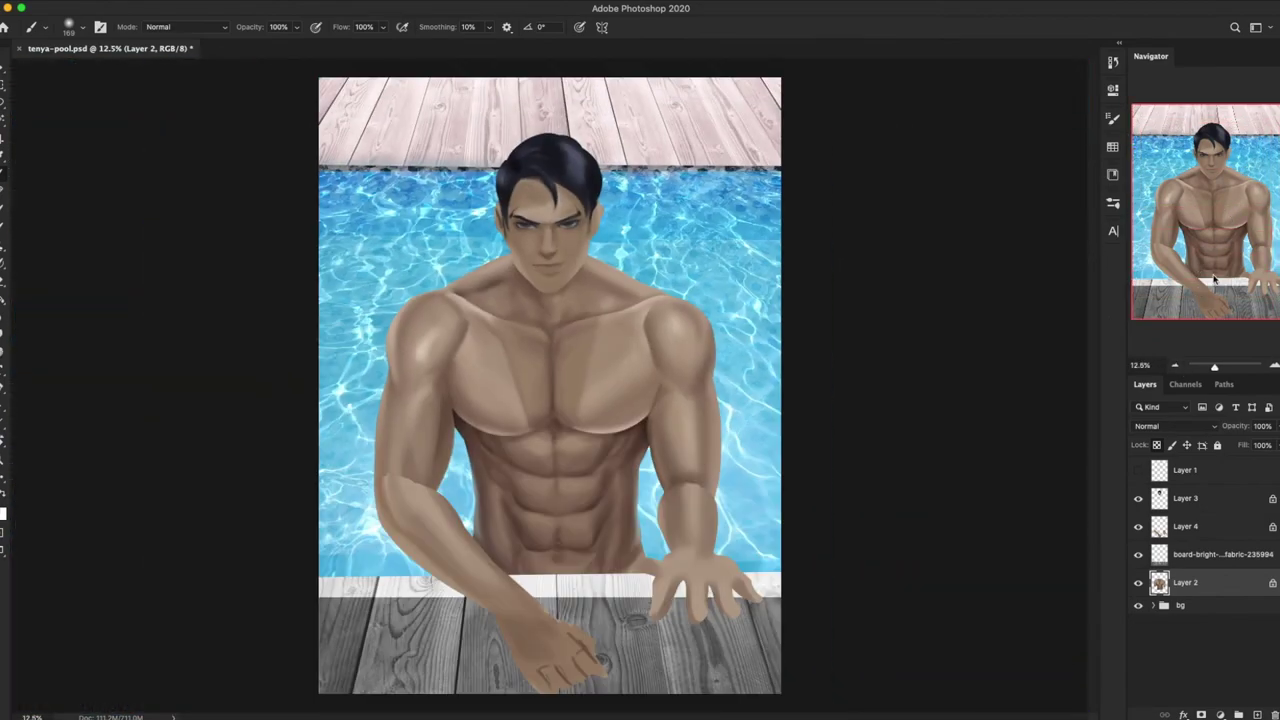
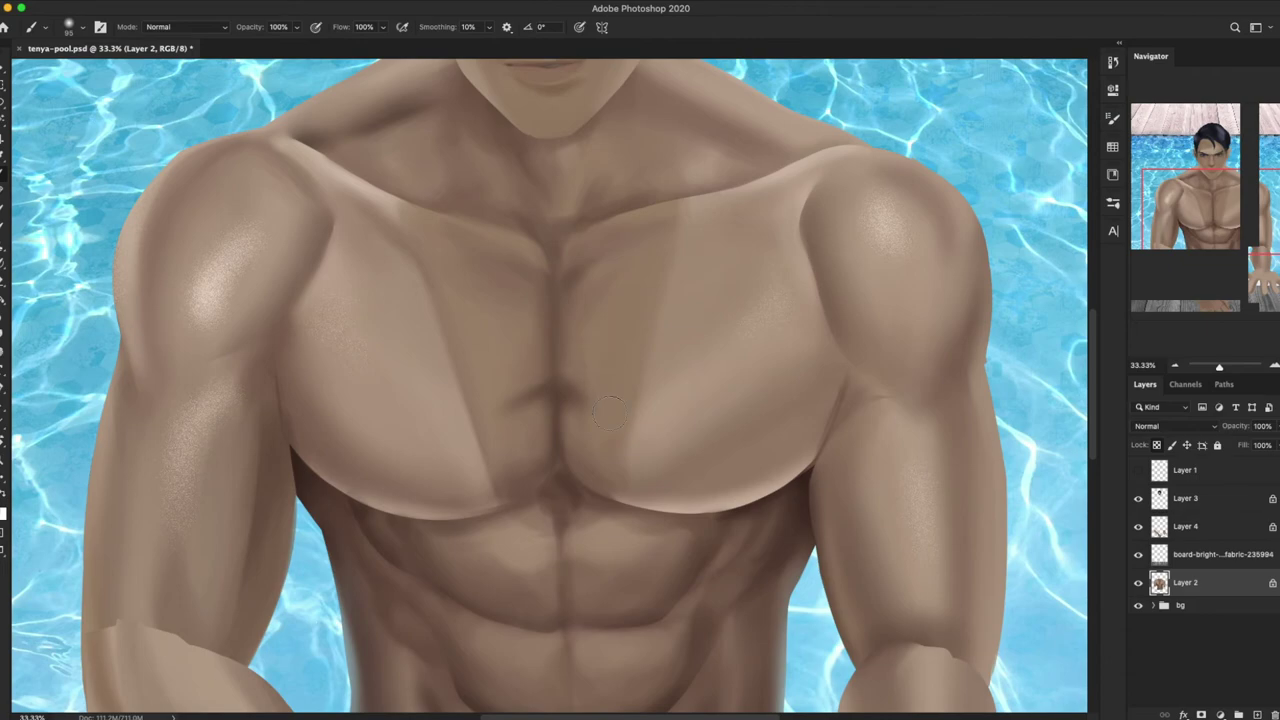
Step: Zoom in on the man's face and make Layer 3 the active layer
{"action": "key", "text": "ctrl+plus"}
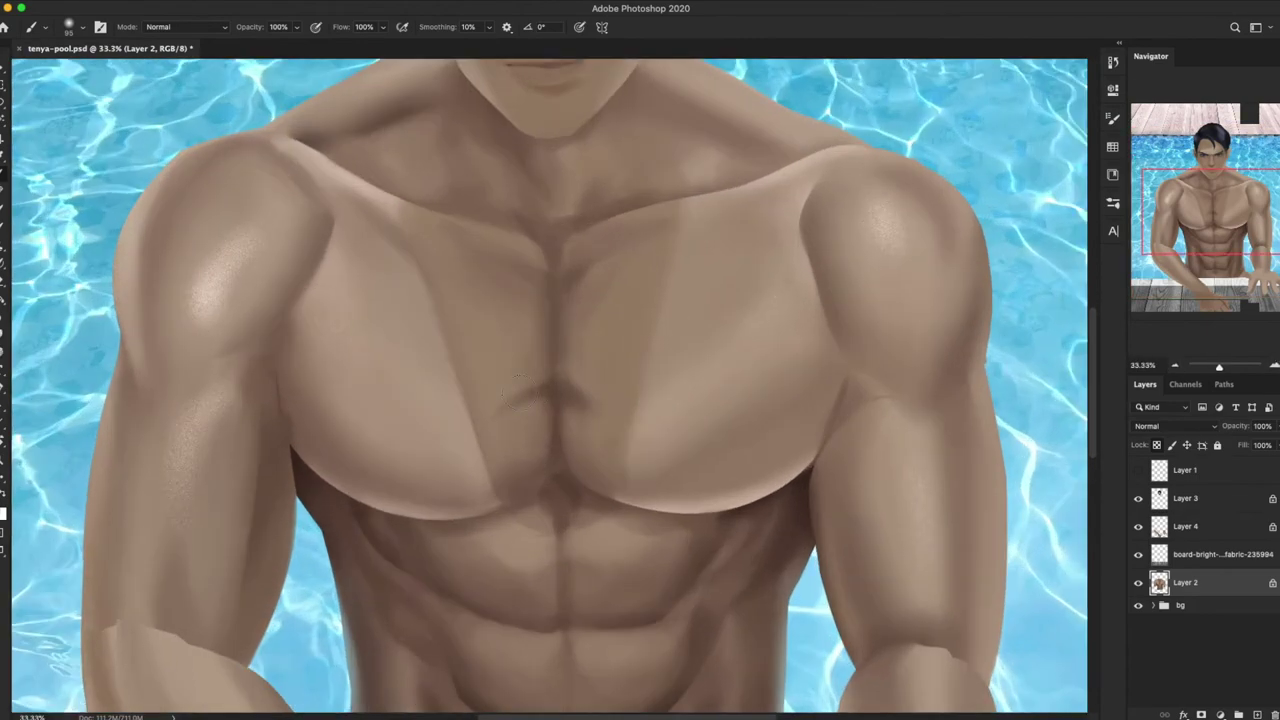
{"action": "left_click_drag", "start_coordinate": [1225, 257], "coordinate": [1224, 208]}
{"action": "left_click", "coordinate": [1185, 498]}
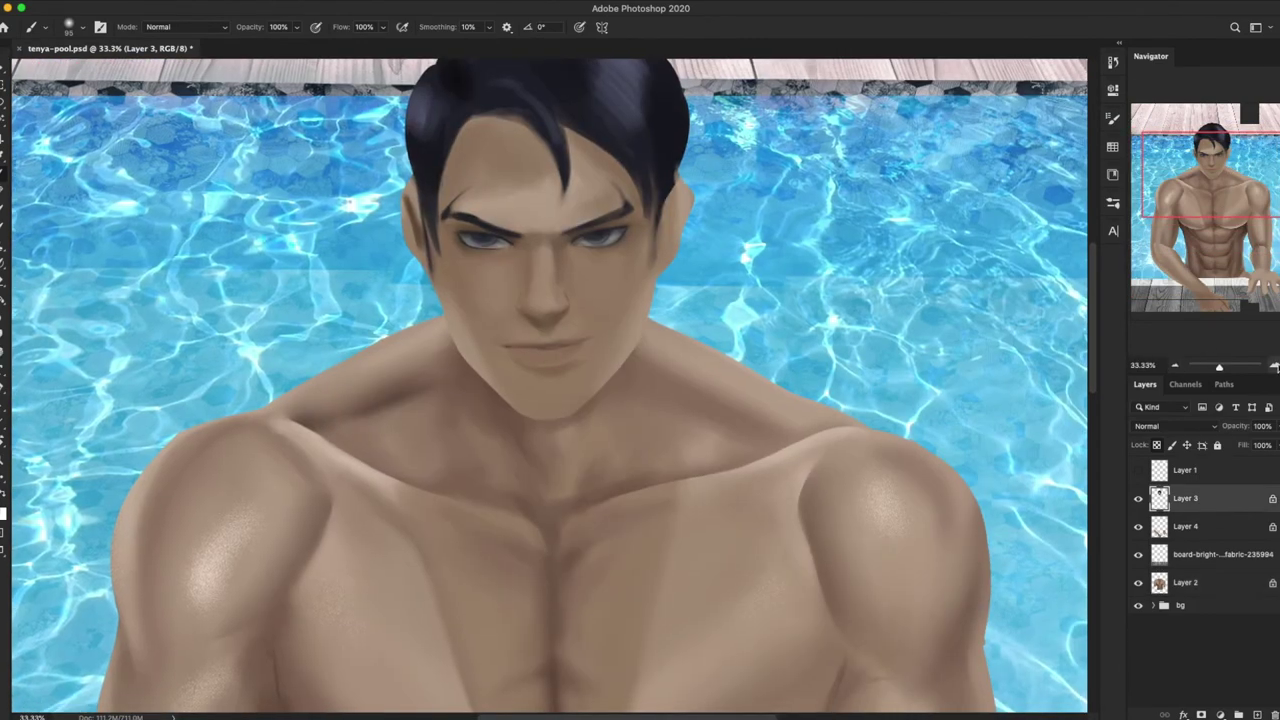
{"action": "key", "text": "ctrl+plus"}
{"action": "right_click", "coordinate": [628, 400]}
{"action": "key", "text": "Escape"}
Step: Paint a darker shadow on the chin below the lower lip with a size-97 brush
{"action": "key", "text": "bracketleft"}
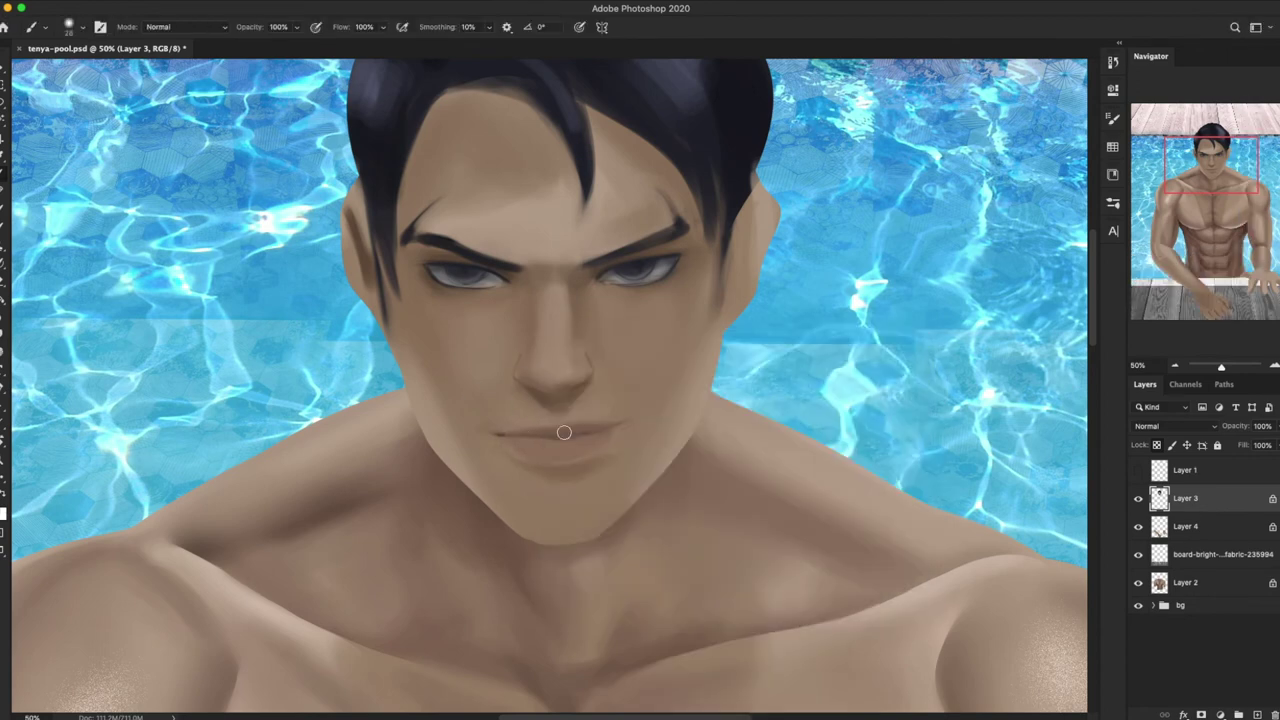
{"action": "right_click", "coordinate": [538, 450]}
{"action": "key", "text": "Escape"}
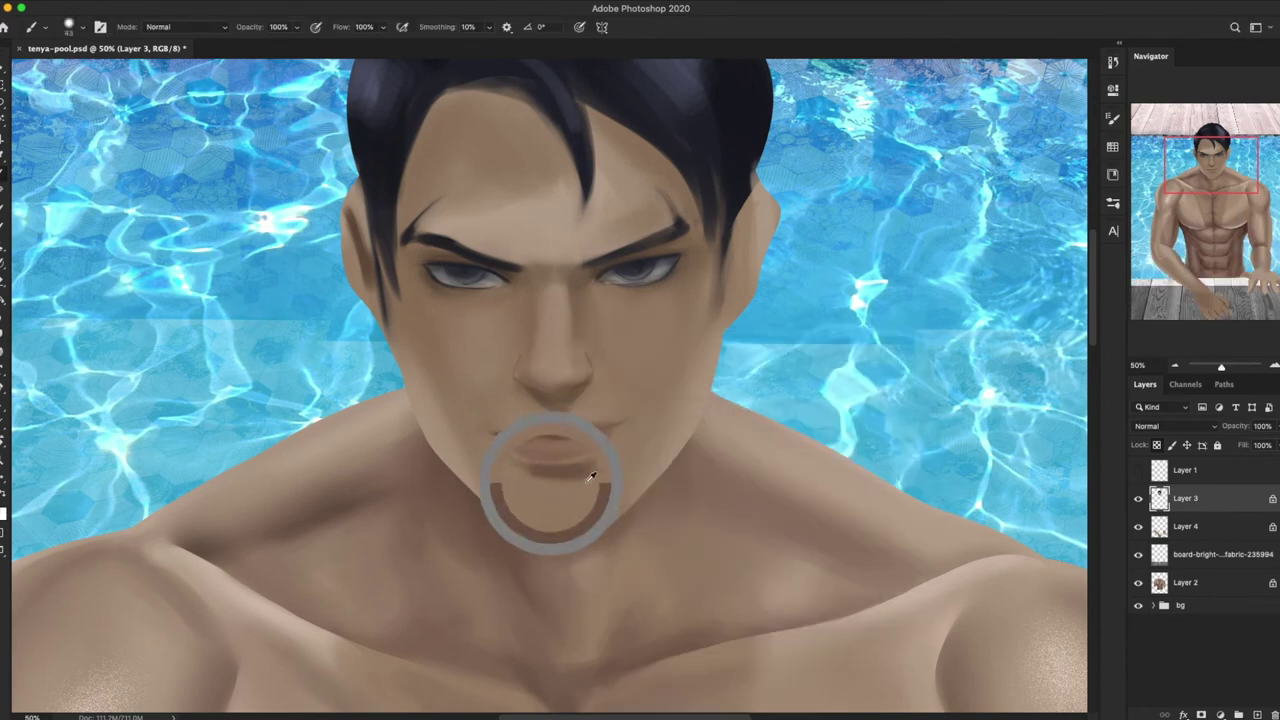
{"action": "left_click_drag", "start_coordinate": [535, 486], "coordinate": [575, 505]}
{"action": "right_click", "coordinate": [575, 404]}
{"action": "double_click", "coordinate": [657, 569]}
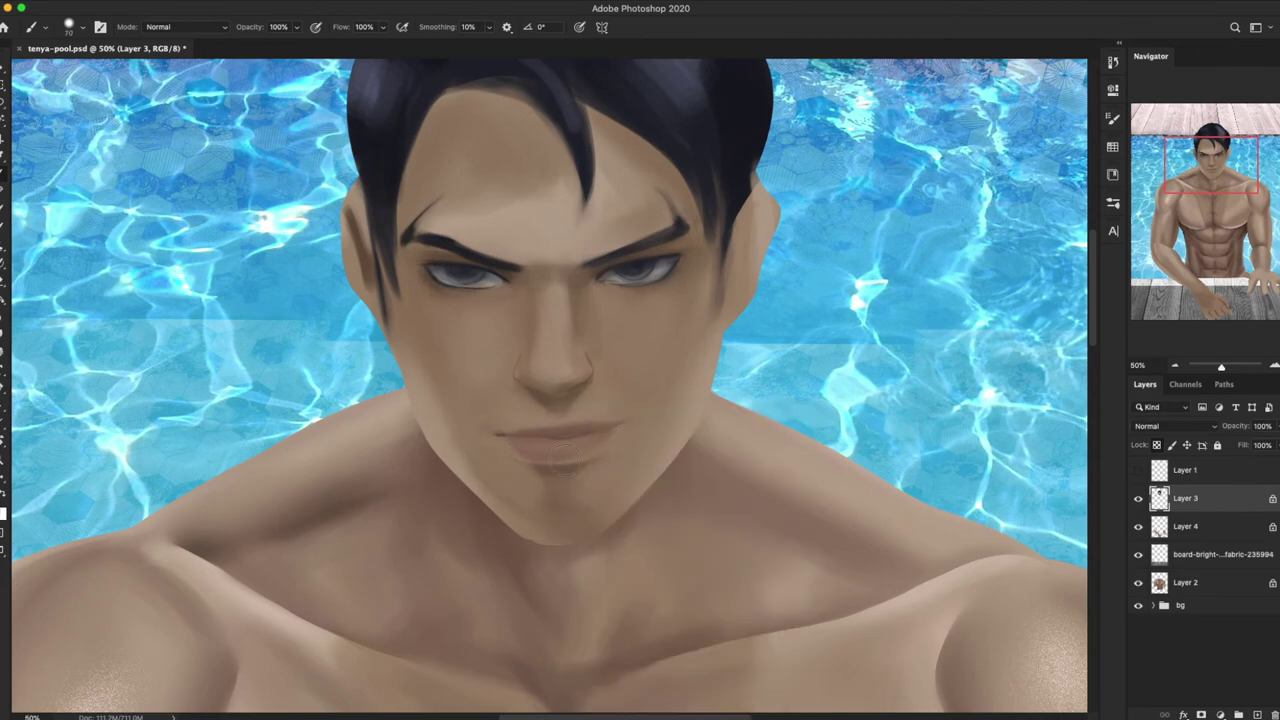
Step: Pick a new paint colour while viewing the top of the head and deck
{"action": "left_click_drag", "start_coordinate": [1223, 181], "coordinate": [1216, 174]}
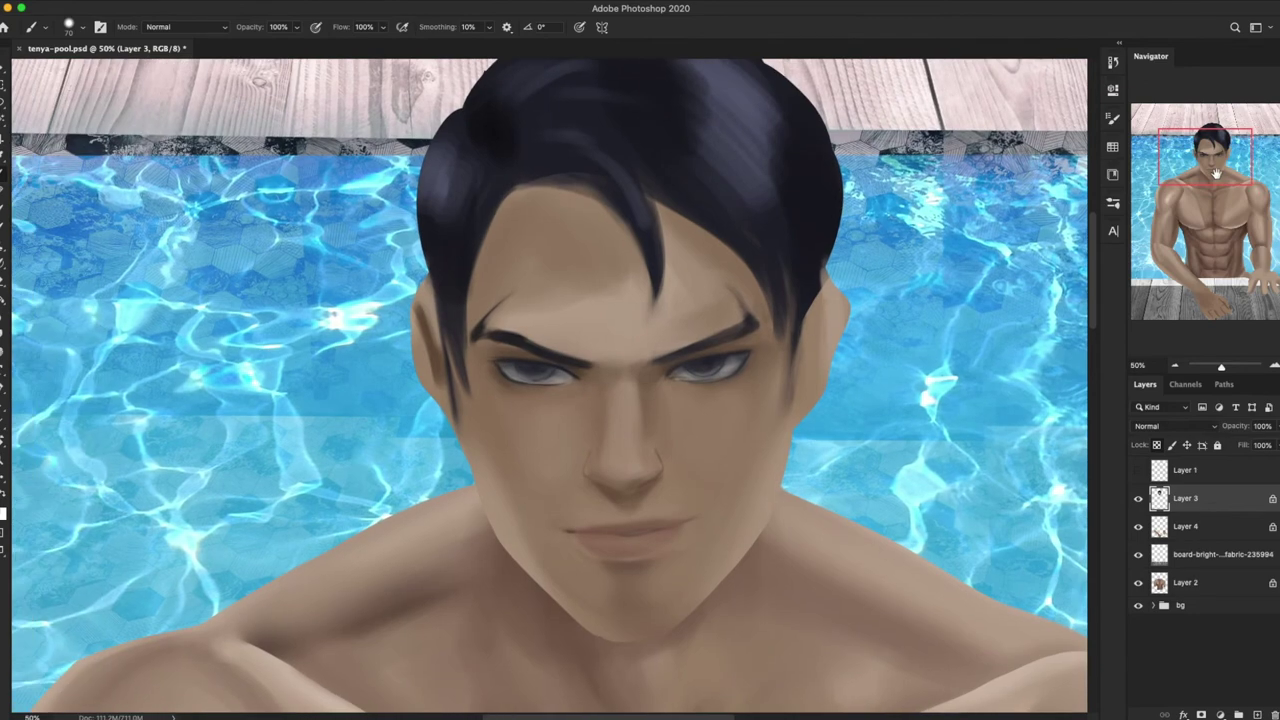
{"action": "right_click", "coordinate": [728, 408]}
{"action": "left_click", "coordinate": [578, 533]}
{"action": "key", "text": "Return"}
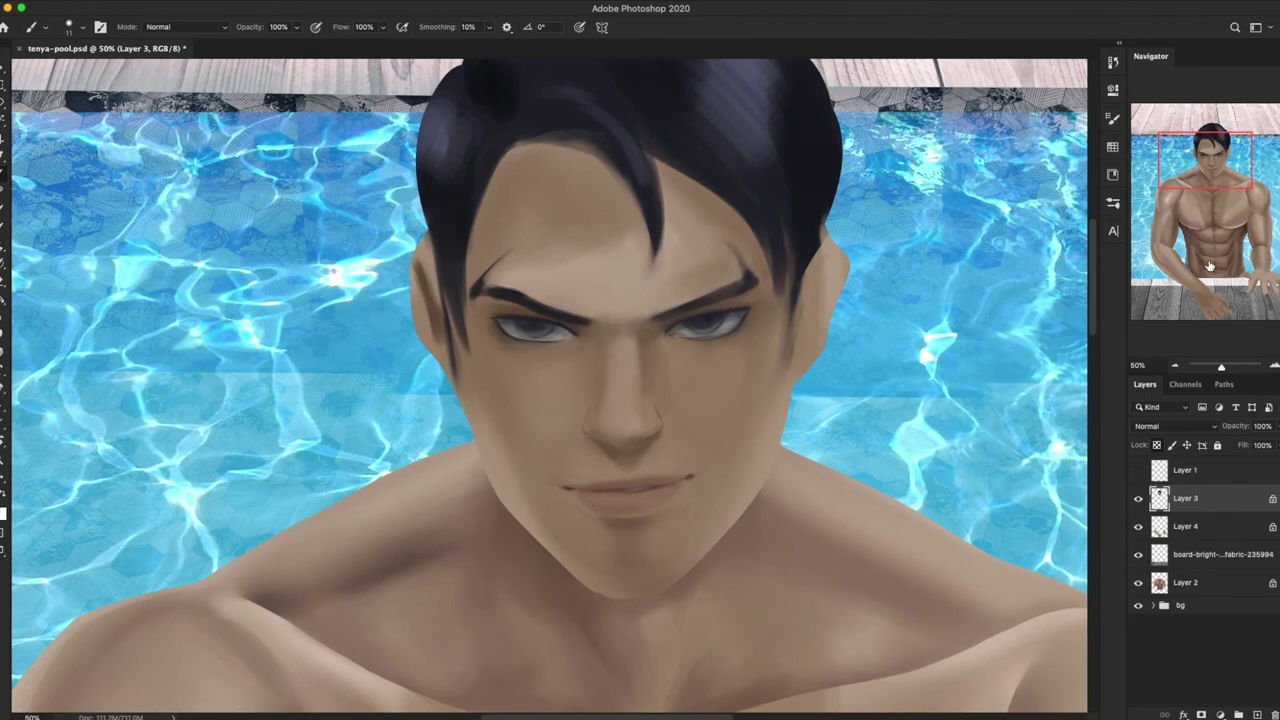
{"action": "left_click_drag", "start_coordinate": [1207, 158], "coordinate": [1210, 145]}
{"action": "scroll", "coordinate": [768, 395], "scroll_direction": "down", "scroll_amount": 3}
Step: Lasso around the left nostril and sample the skin colour near the nose
{"action": "key", "text": "l"}
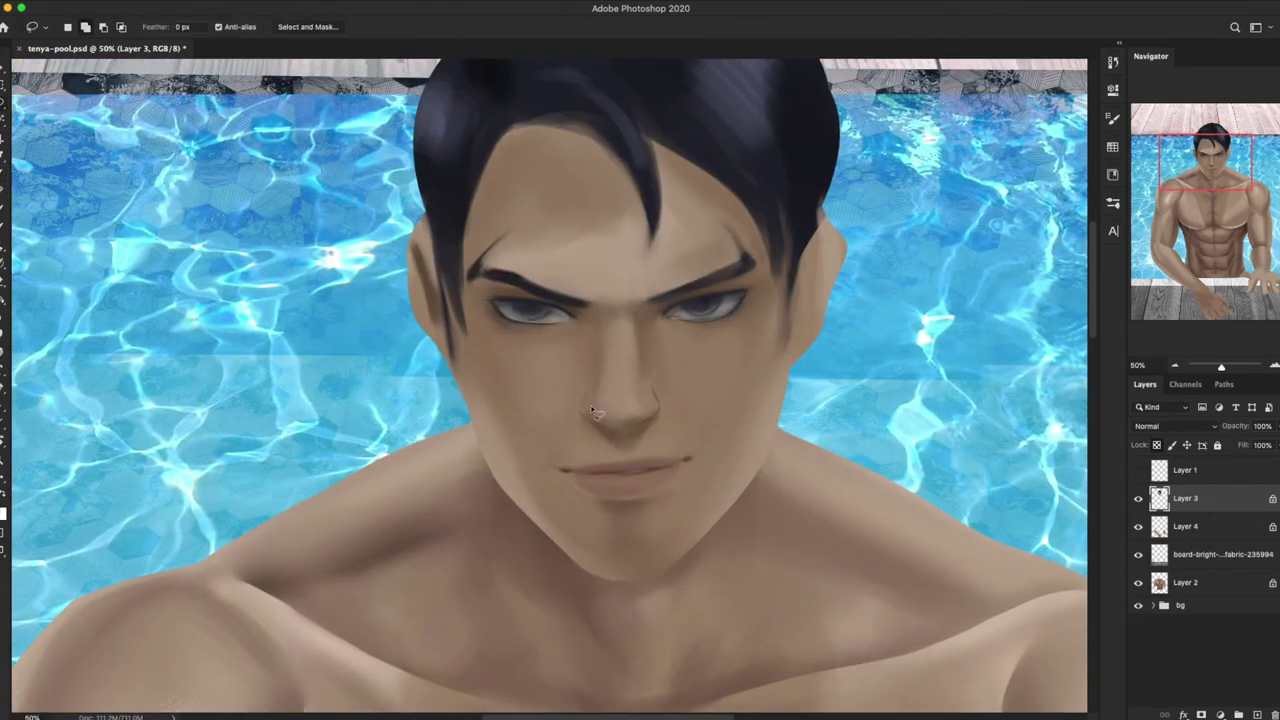
{"action": "left_click_drag", "start_coordinate": [588, 396], "coordinate": [590, 398]}
{"action": "key", "text": "b"}
{"action": "right_click", "coordinate": [749, 337]}
{"action": "key", "text": "Escape"}
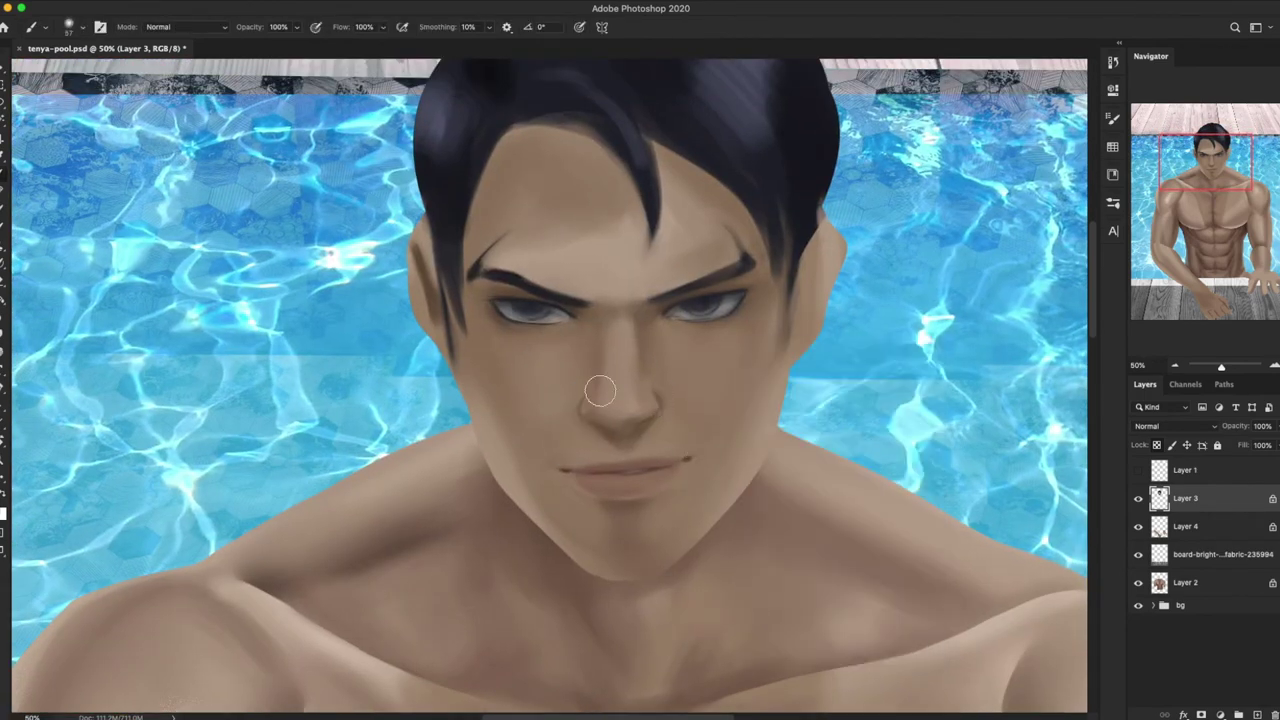
{"action": "right_click", "coordinate": [606, 429]}
{"action": "key", "text": "Escape"}
{"action": "left_click", "coordinate": [631, 441], "text": "alt"}
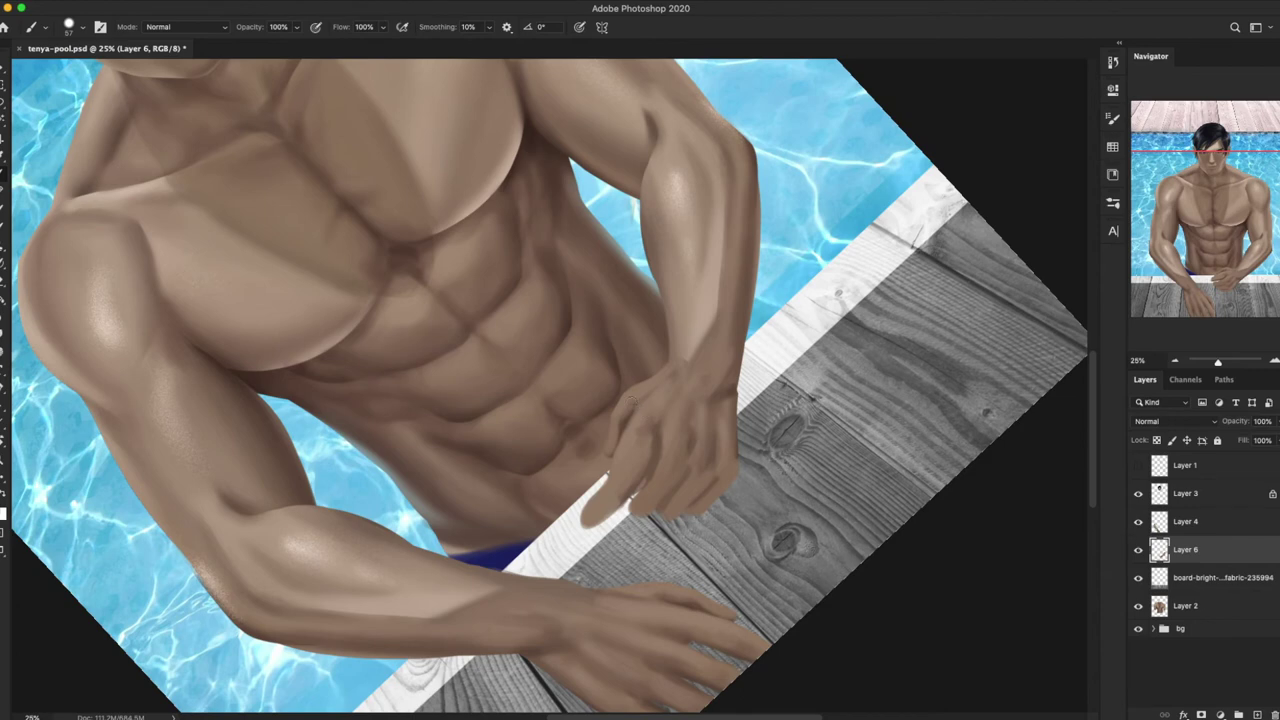
Step: Sample a skin colour and frame the view on the hands and deck
{"action": "key", "text": "l"}
{"action": "key", "text": "b"}
{"action": "left_click", "coordinate": [611, 443], "text": "alt"}
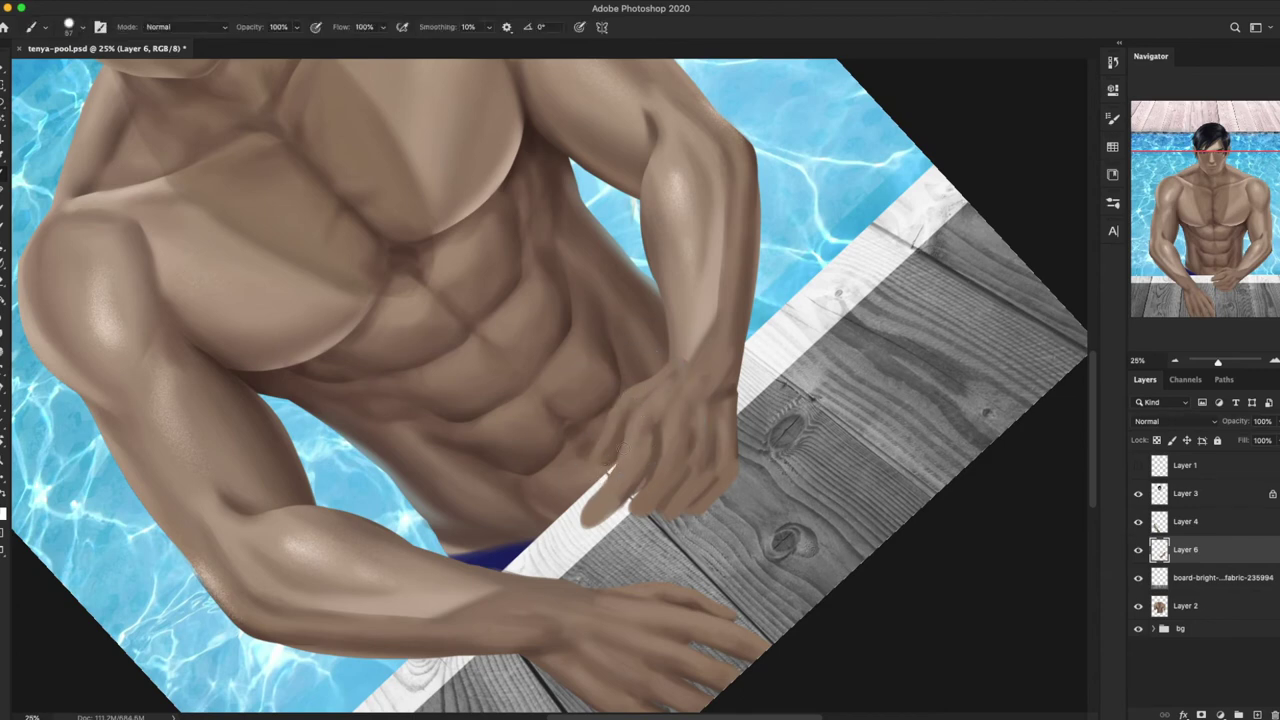
{"action": "left_click_drag", "start_coordinate": [661, 467], "coordinate": [455, 455]}
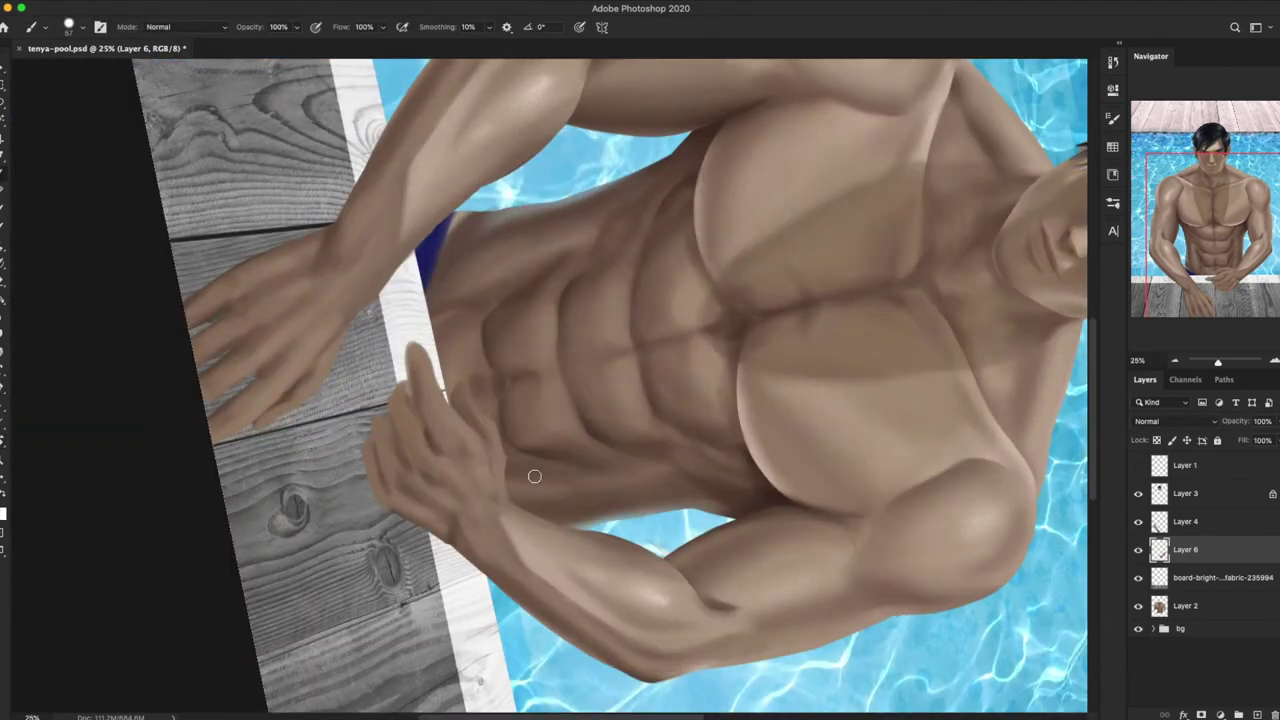
{"action": "key", "text": "r"}
{"action": "key", "text": "Escape"}
{"action": "key", "text": "ctrl+0"}
{"action": "scroll", "coordinate": [550, 560], "scroll_direction": "up", "scroll_amount": 2}
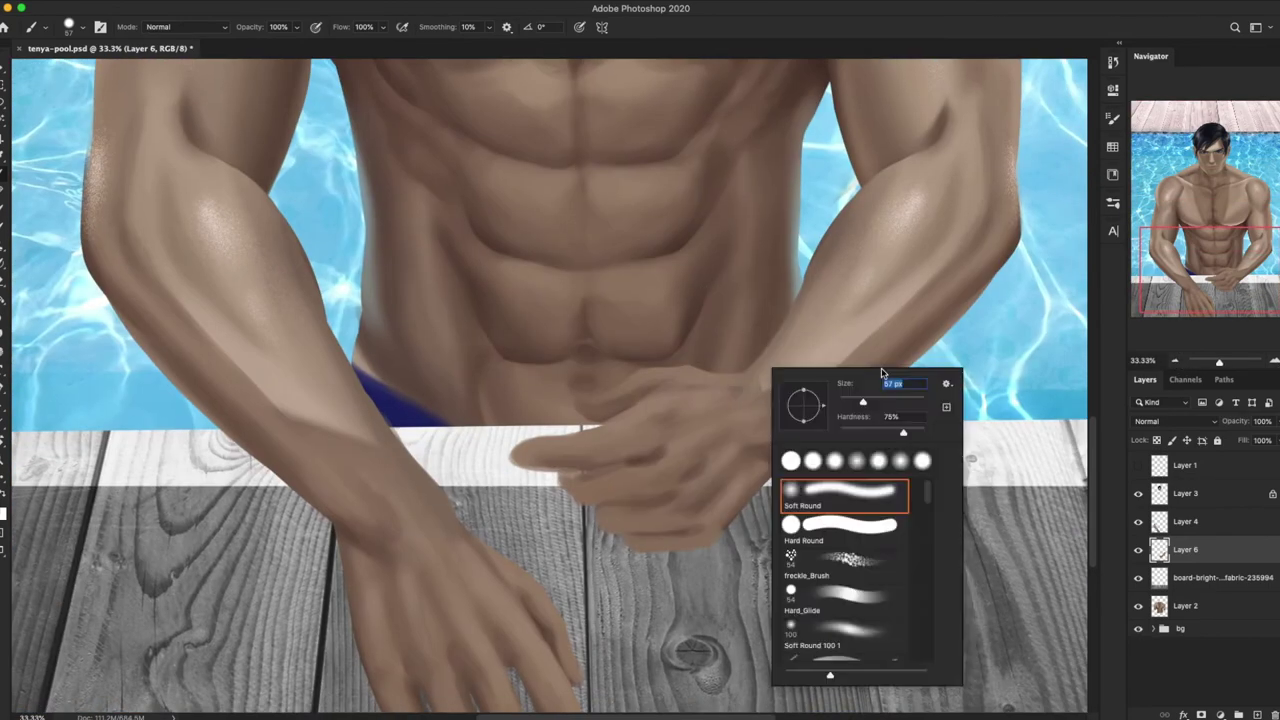
Step: Resize the brush and rotate the view so the deck runs diagonally for painting the hands
{"action": "right_click", "coordinate": [654, 462]}
{"action": "key", "text": "Escape"}
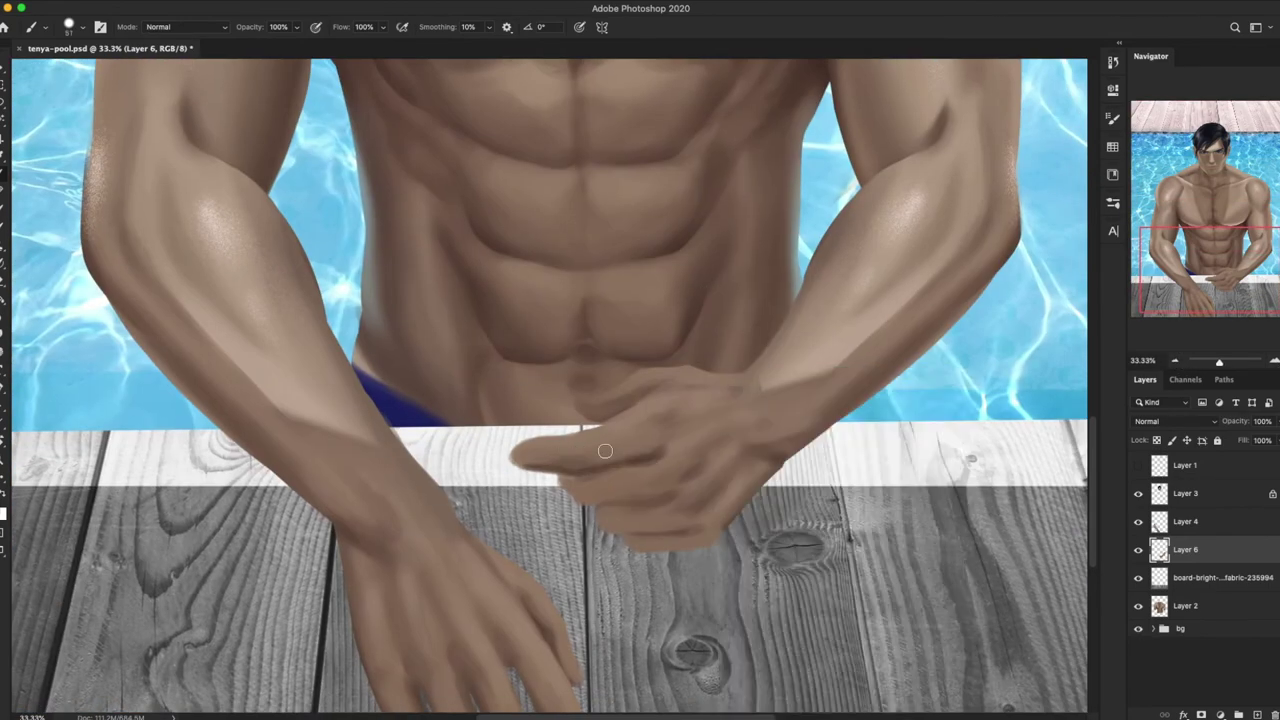
{"action": "right_click", "coordinate": [708, 484]}
{"action": "key", "text": "Escape"}
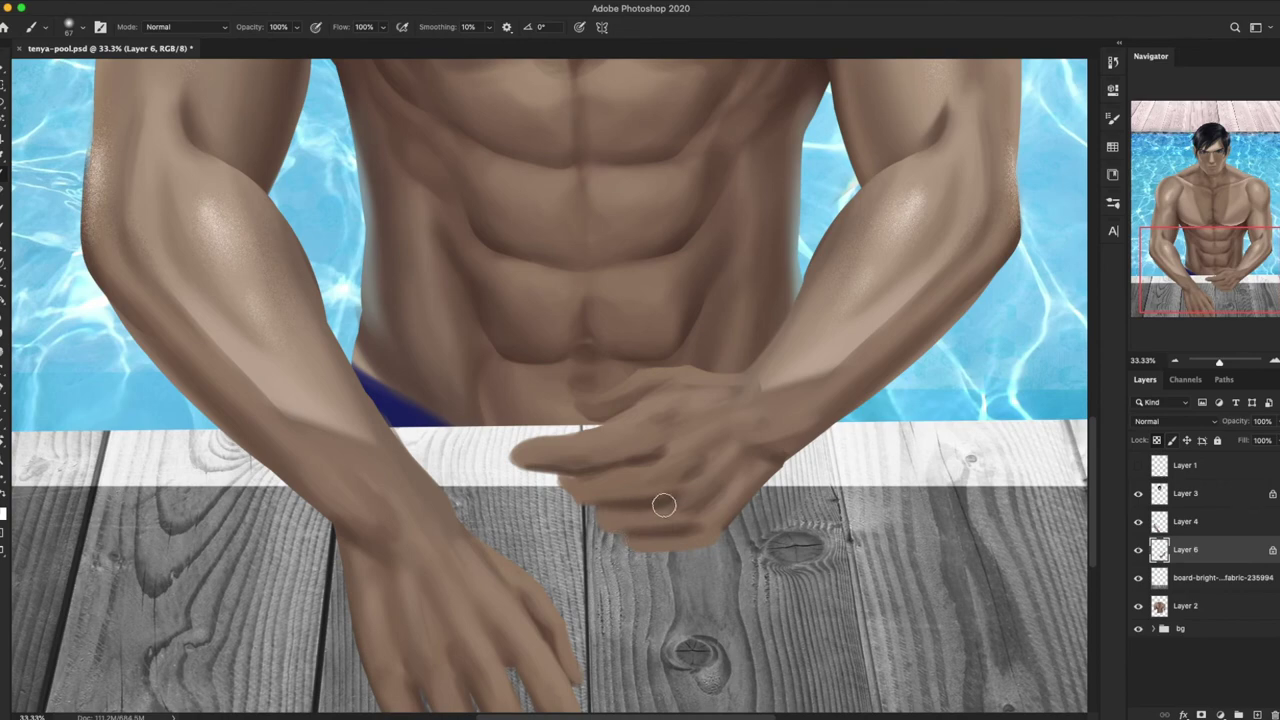
{"action": "left_click_drag", "start_coordinate": [591, 428], "coordinate": [461, 494]}
{"action": "right_click", "coordinate": [490, 525]}
{"action": "key", "text": "Escape"}
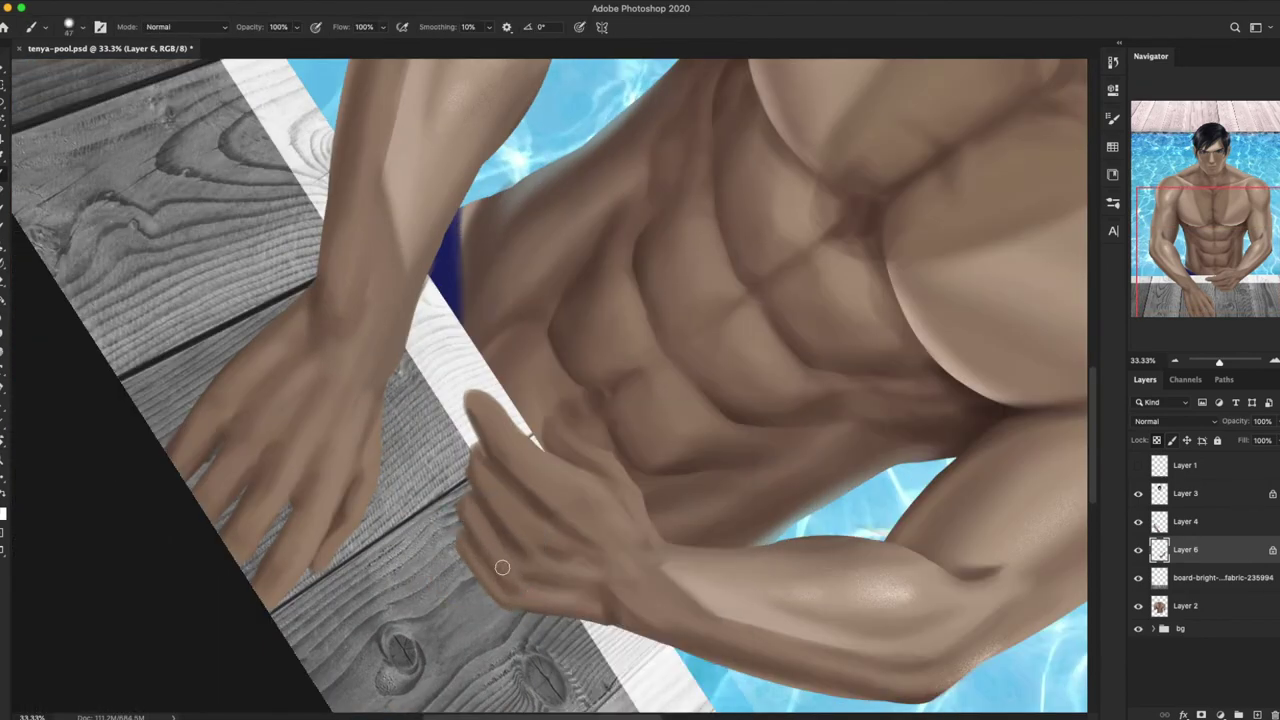
{"action": "right_click", "coordinate": [536, 564]}
Step: Smudge the shading on the hands gripping the deck, zooming out to 25% to check
{"action": "key", "text": "Escape"}
{"action": "key", "text": "w"}
{"action": "right_click", "coordinate": [688, 402]}
{"action": "key", "text": "Escape"}
{"action": "left_click", "coordinate": [1176, 362]}
{"action": "right_click", "coordinate": [788, 404]}
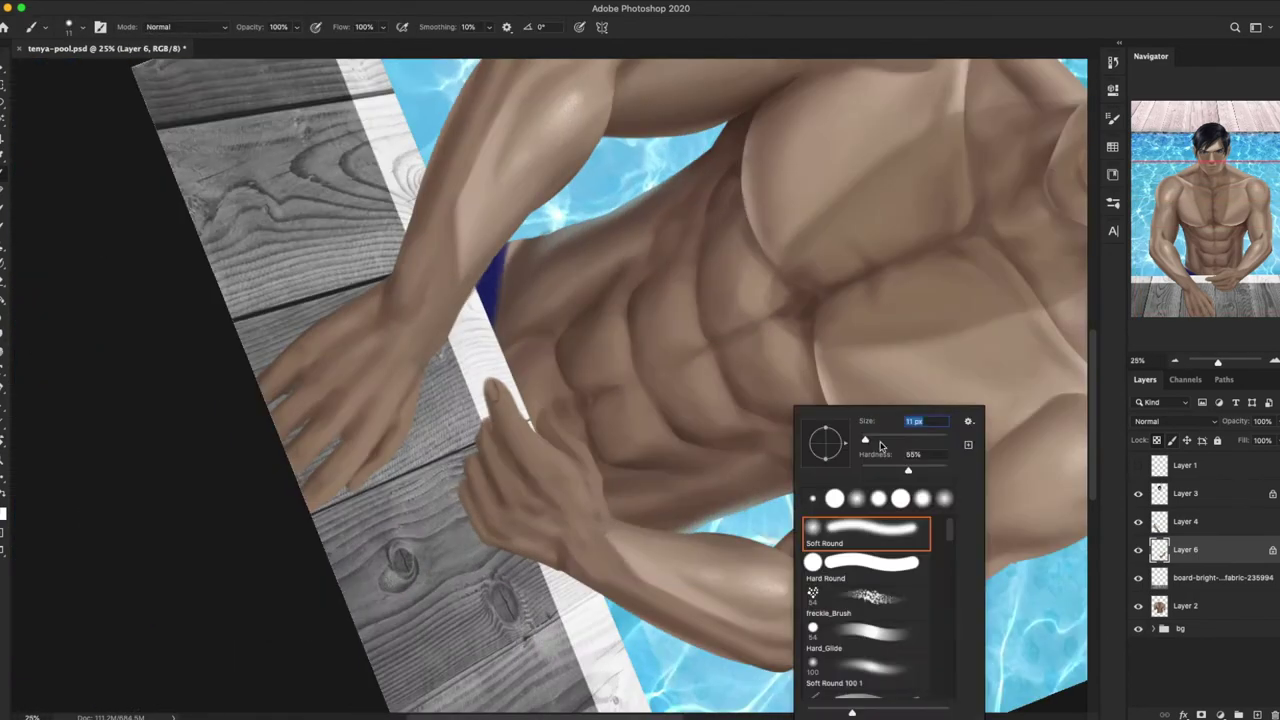
{"action": "key", "text": "Escape"}
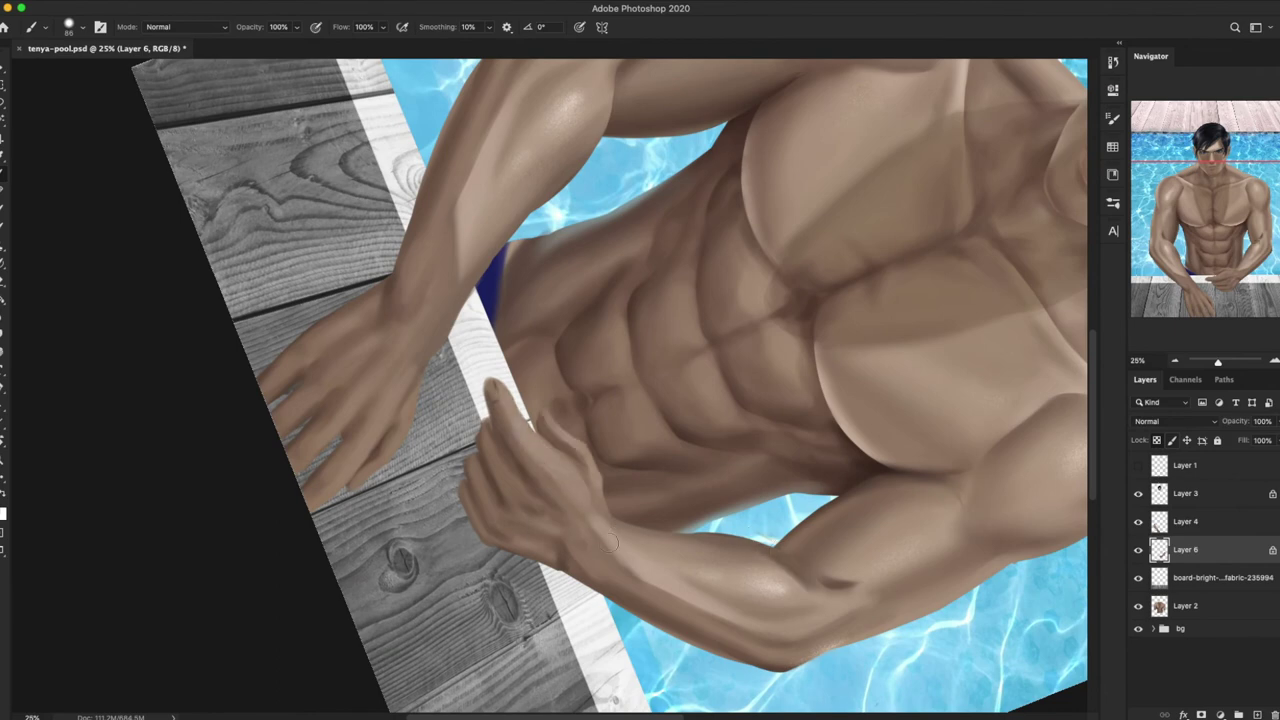
Step: Reset the view upright, recentre on the shoulders, and make Layer 2 active
{"action": "key", "text": "Escape"}
{"action": "scroll", "coordinate": [720, 480], "scroll_direction": "up", "scroll_amount": 3}
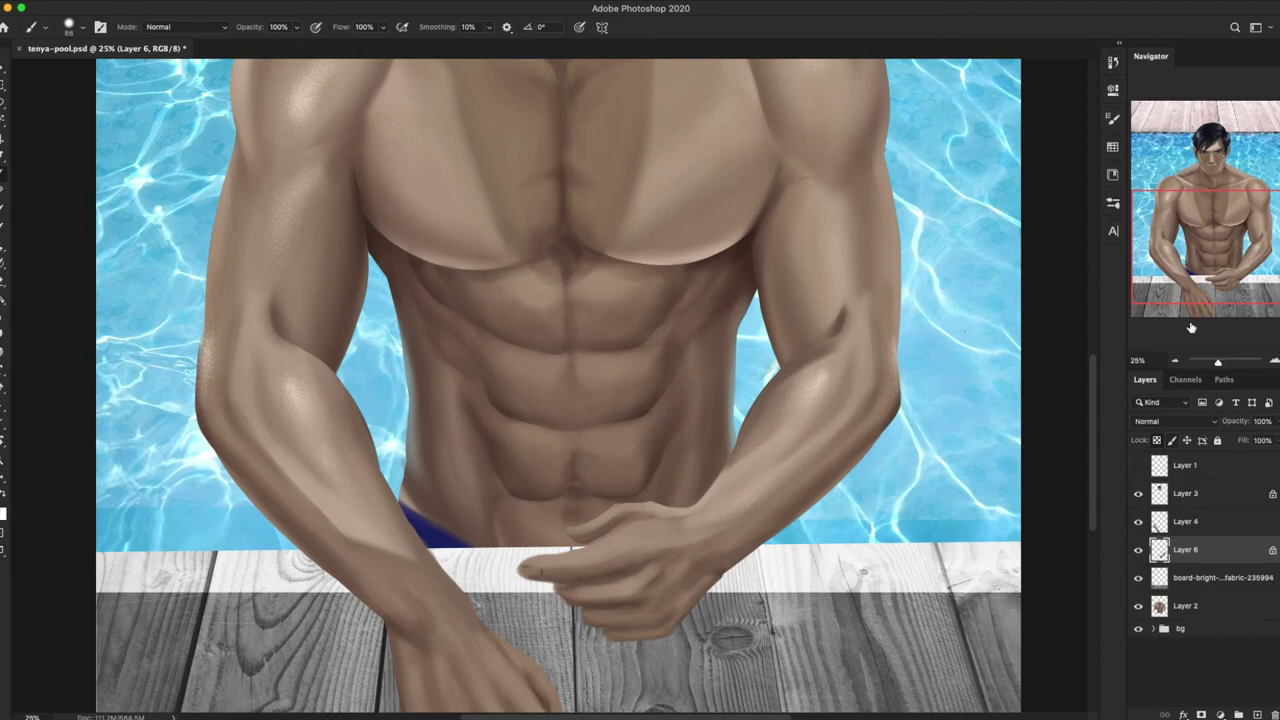
{"action": "left_click_drag", "start_coordinate": [760, 420], "coordinate": [803, 545]}
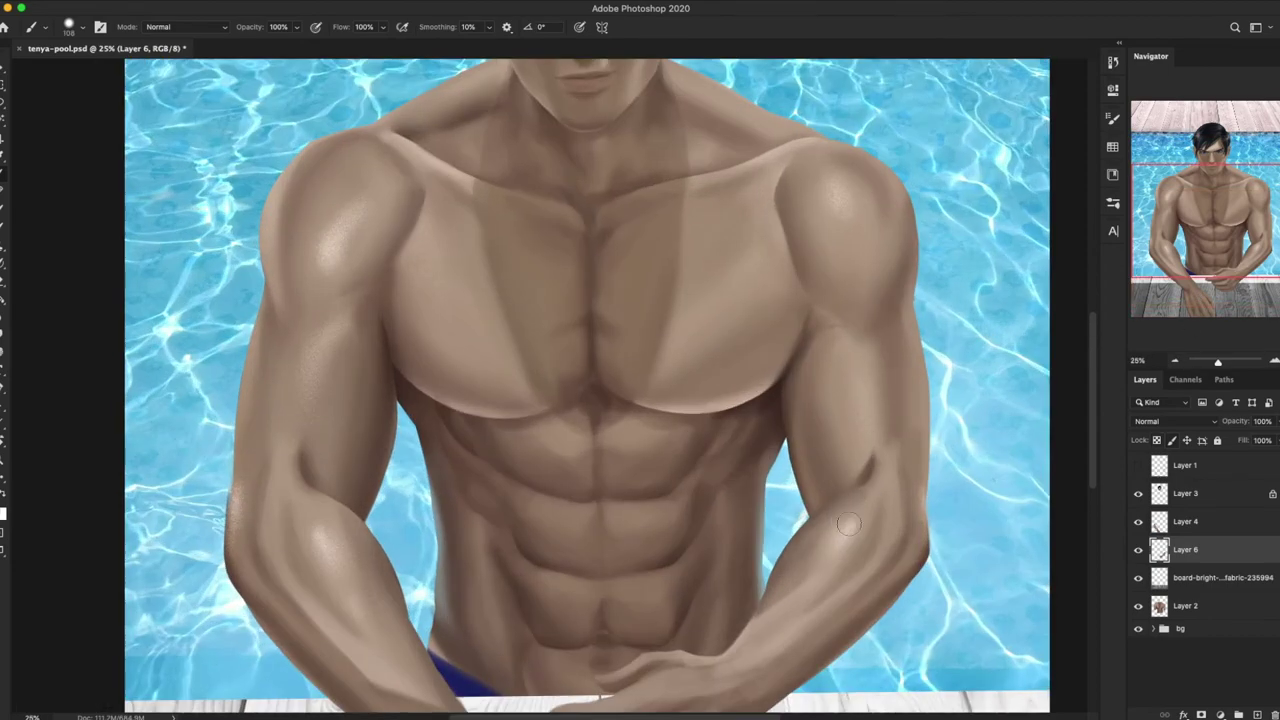
{"action": "key", "text": "l"}
{"action": "left_click", "coordinate": [805, 515], "text": "ctrl"}
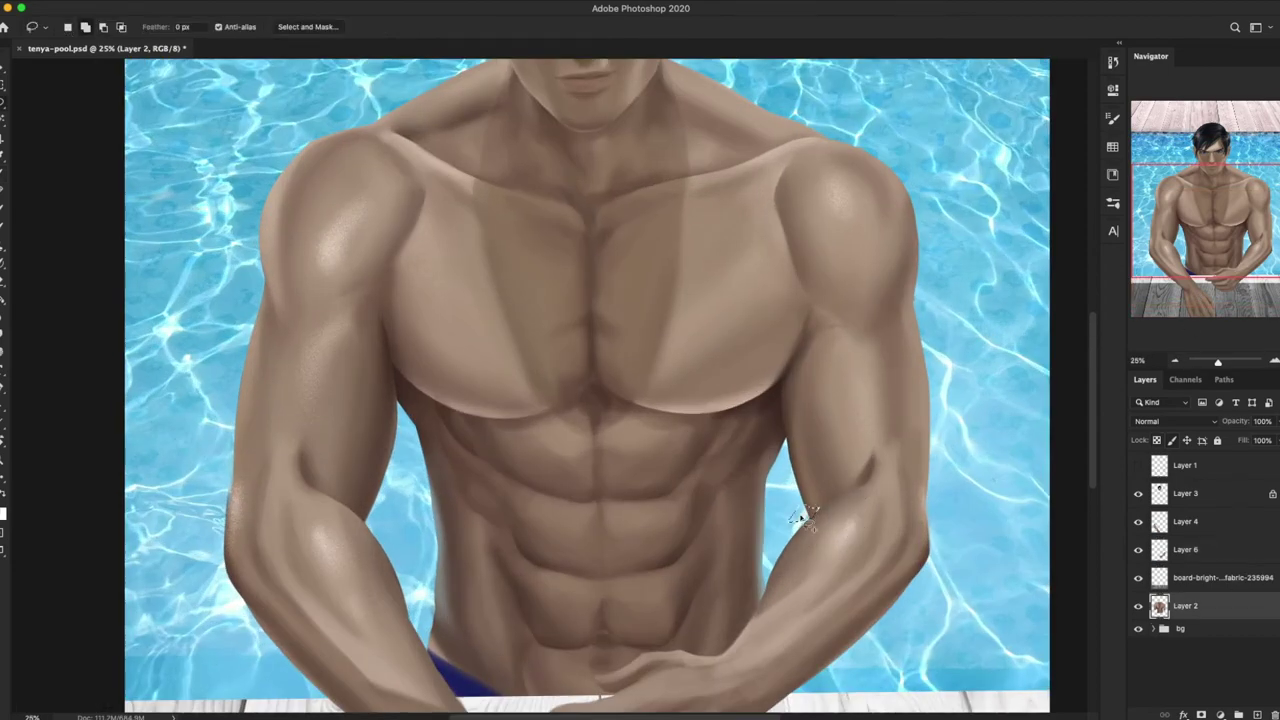
Step: On Layer 4, select the underside of the upper arm and toggle its transparency lock
{"action": "left_click", "coordinate": [915, 522], "text": "ctrl"}
{"action": "scroll", "coordinate": [850, 400], "scroll_direction": "up", "scroll_amount": 1}
{"action": "scroll", "coordinate": [800, 300], "scroll_direction": "down", "scroll_amount": 3}
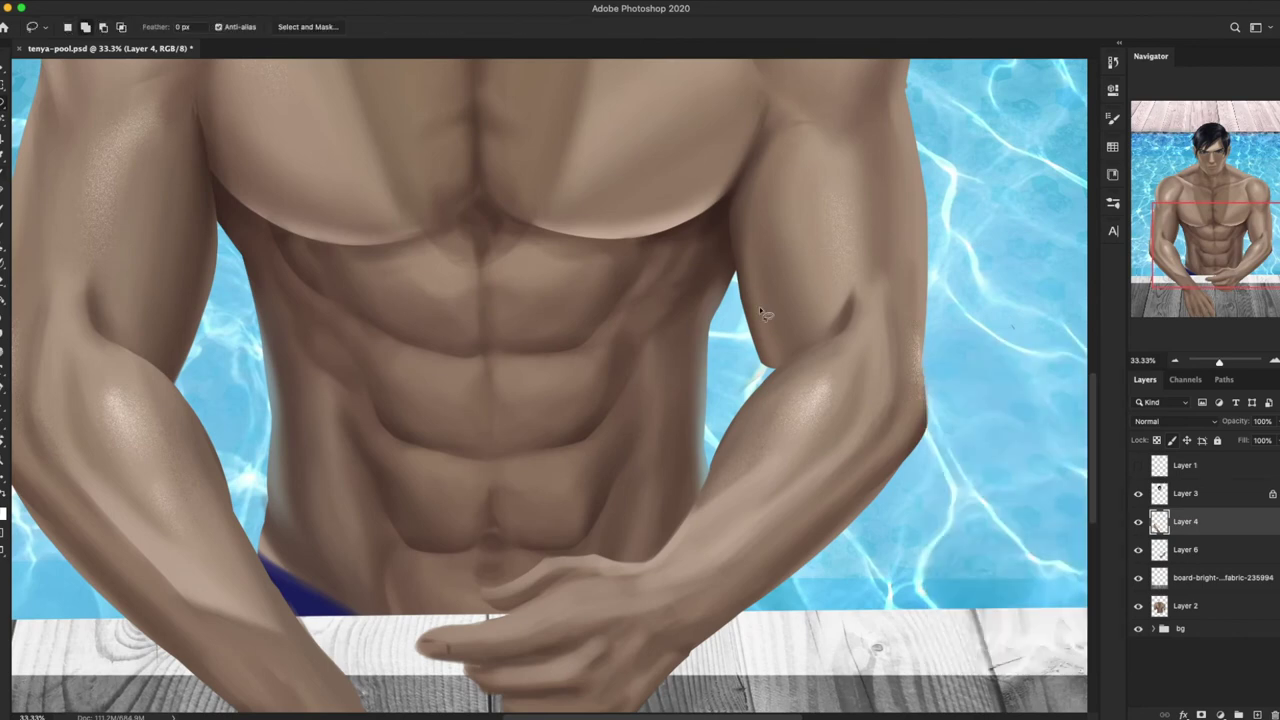
{"action": "left_click_drag", "start_coordinate": [857, 292], "coordinate": [855, 268]}
{"action": "key", "text": "b"}
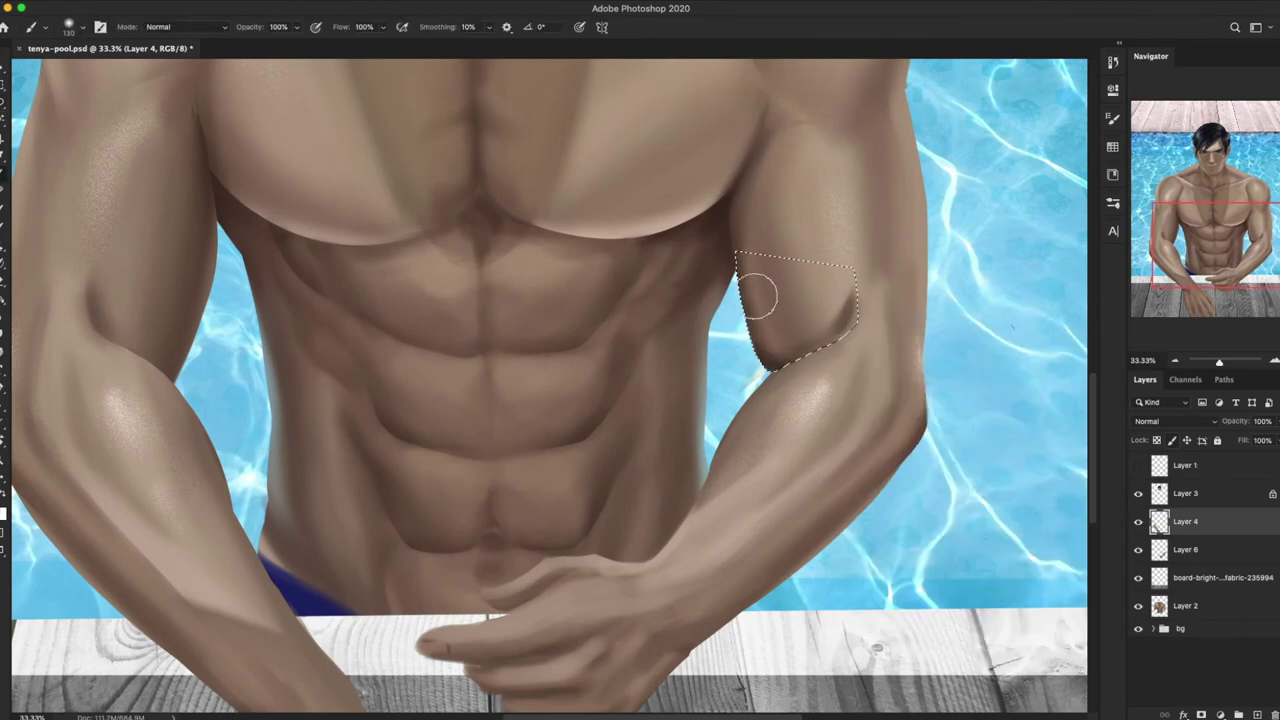
{"action": "key", "text": "slash"}
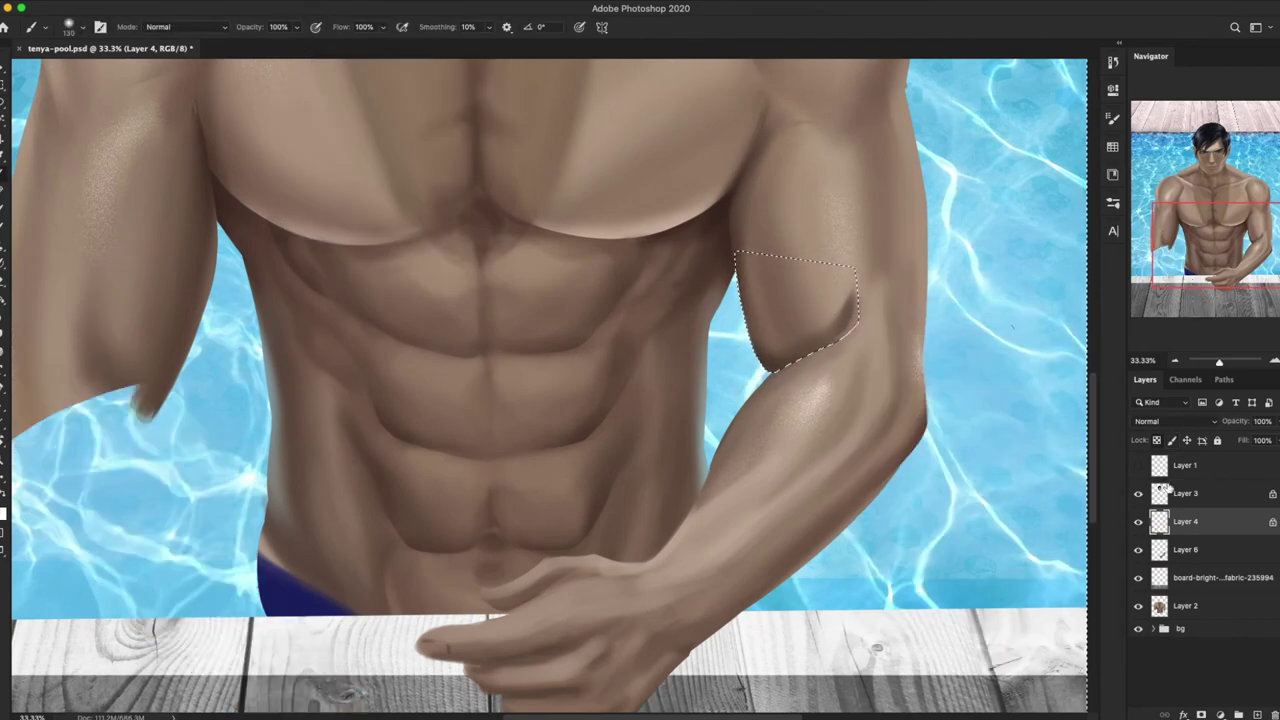
{"action": "left_click", "coordinate": [1157, 440]}
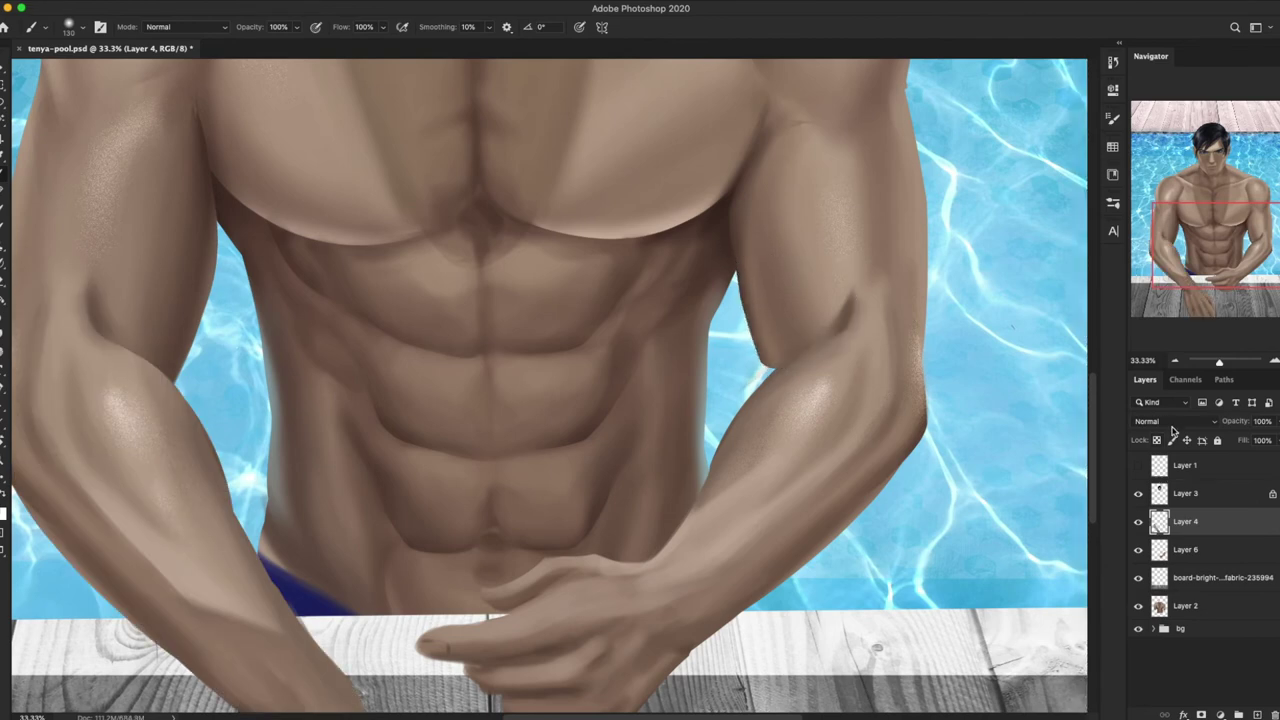
{"action": "left_click", "coordinate": [1113, 90]}
Step: Shade the selected upper arm on Layer 6, then deselect and smudge it
{"action": "left_click", "coordinate": [1185, 549]}
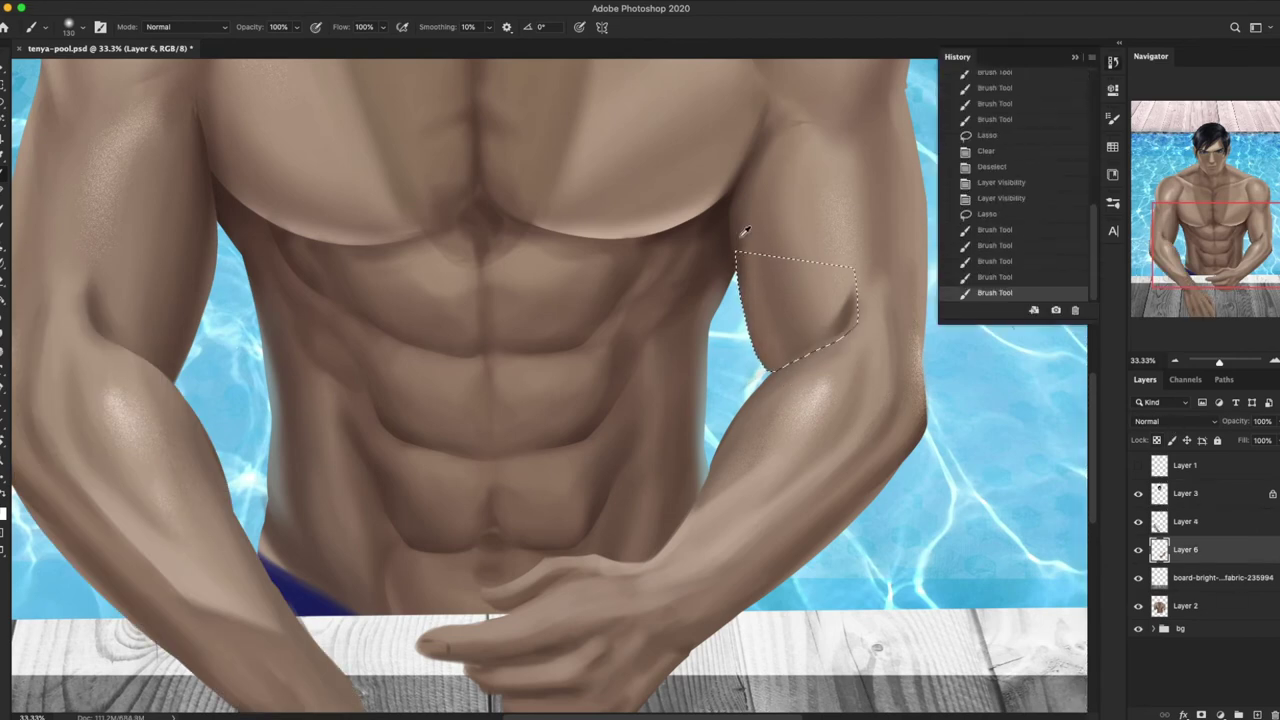
{"action": "left_click", "coordinate": [868, 298]}
{"action": "left_click_drag", "start_coordinate": [800, 366], "coordinate": [840, 330]}
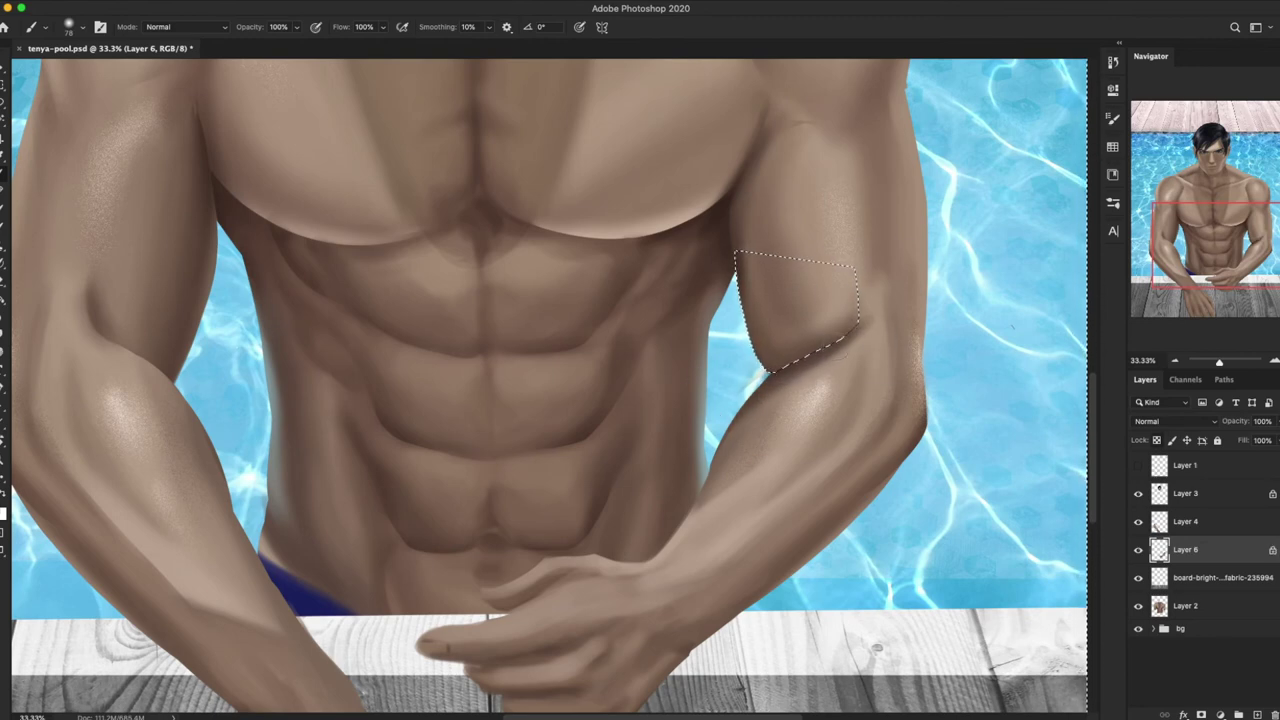
{"action": "key", "text": "ctrl+d"}
{"action": "key", "text": "r"}
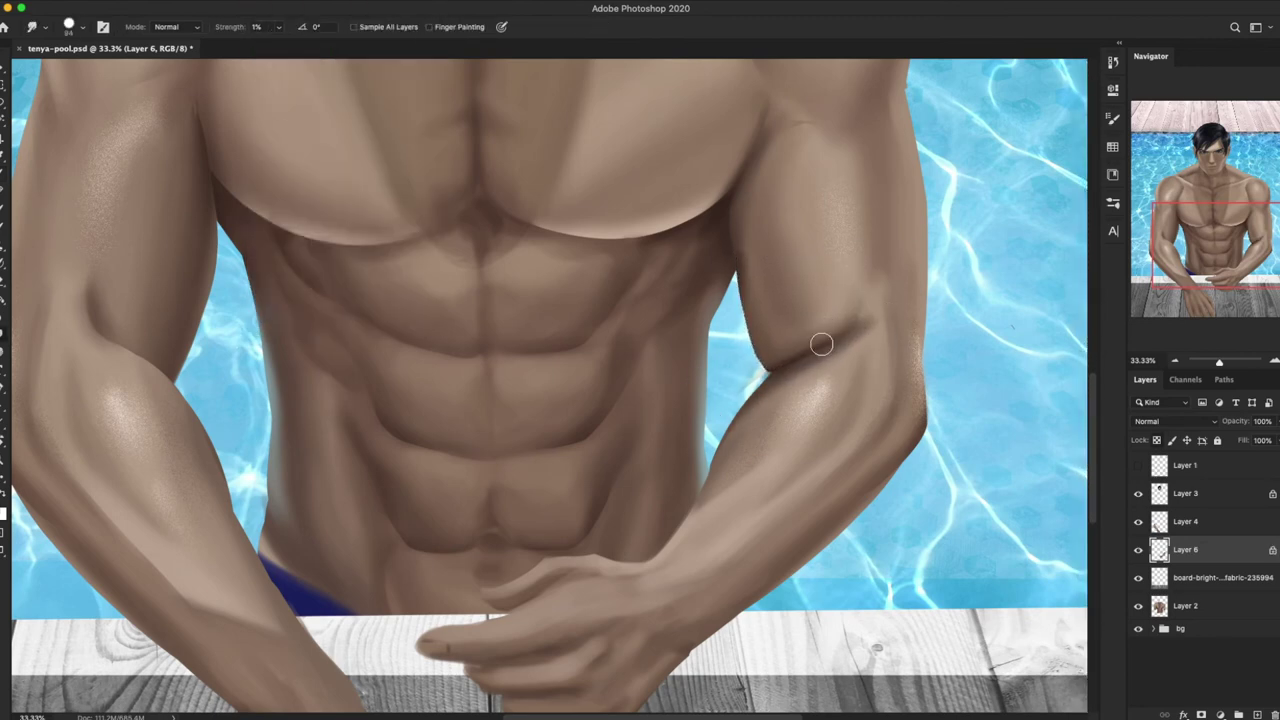
{"action": "key", "text": "b"}
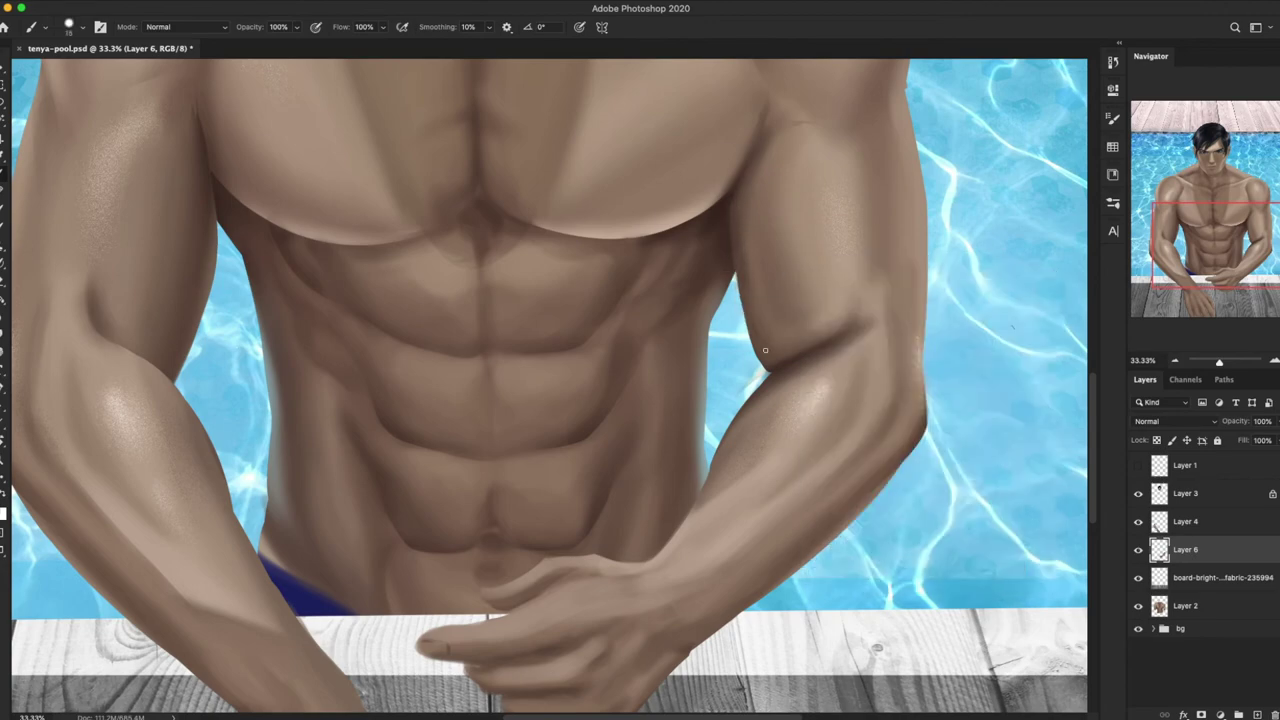
{"action": "key", "text": "r"}
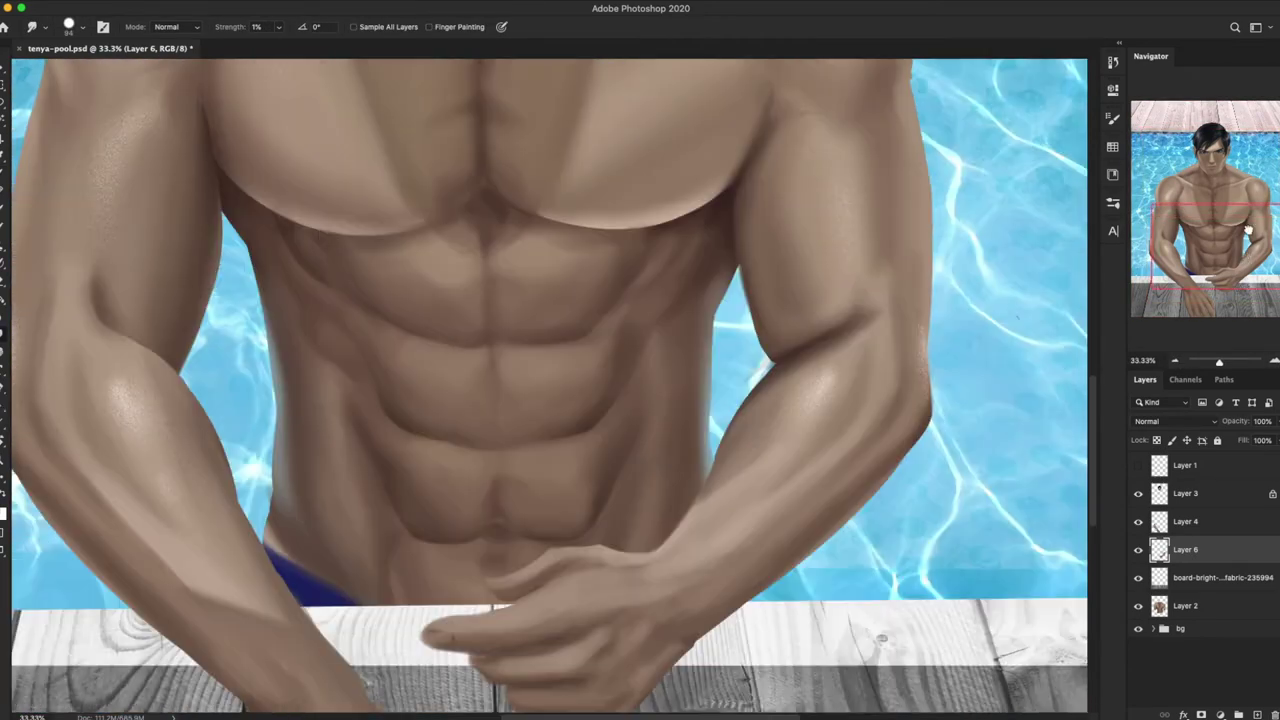
Step: Lasso the first forearm and brighten it with Brightness/Contrast
{"action": "left_click_drag", "start_coordinate": [1248, 230], "coordinate": [1249, 222]}
{"action": "key", "text": "b"}
{"action": "key", "text": "ctrl+minus"}
{"action": "key", "text": "ctrl+minus"}
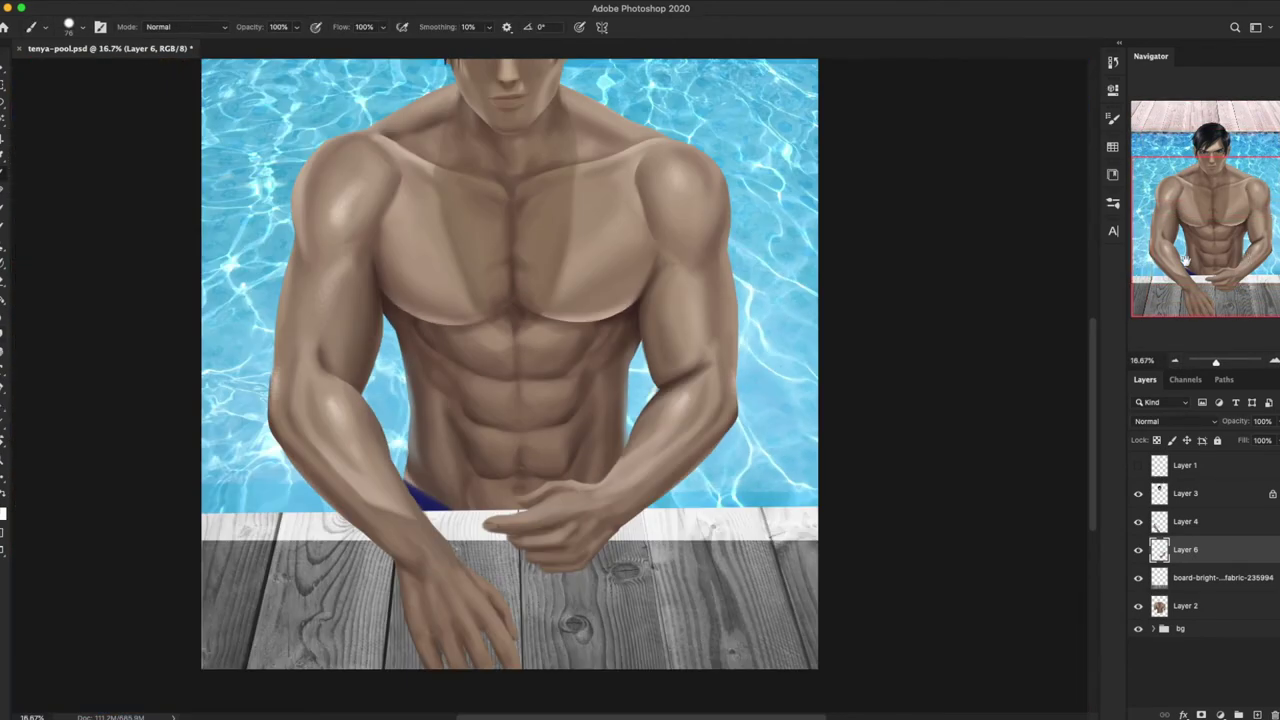
{"action": "key", "text": "l"}
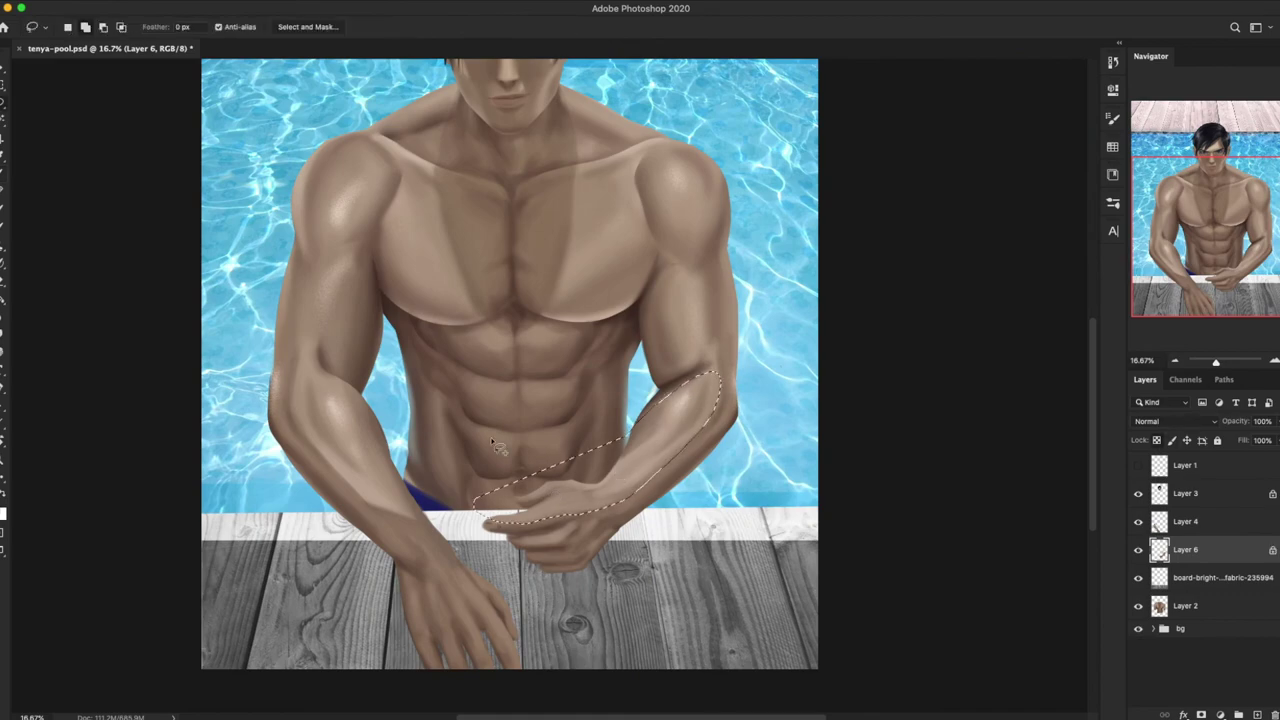
{"action": "key", "text": "Return"}
{"action": "key", "text": "ctrl+d"}
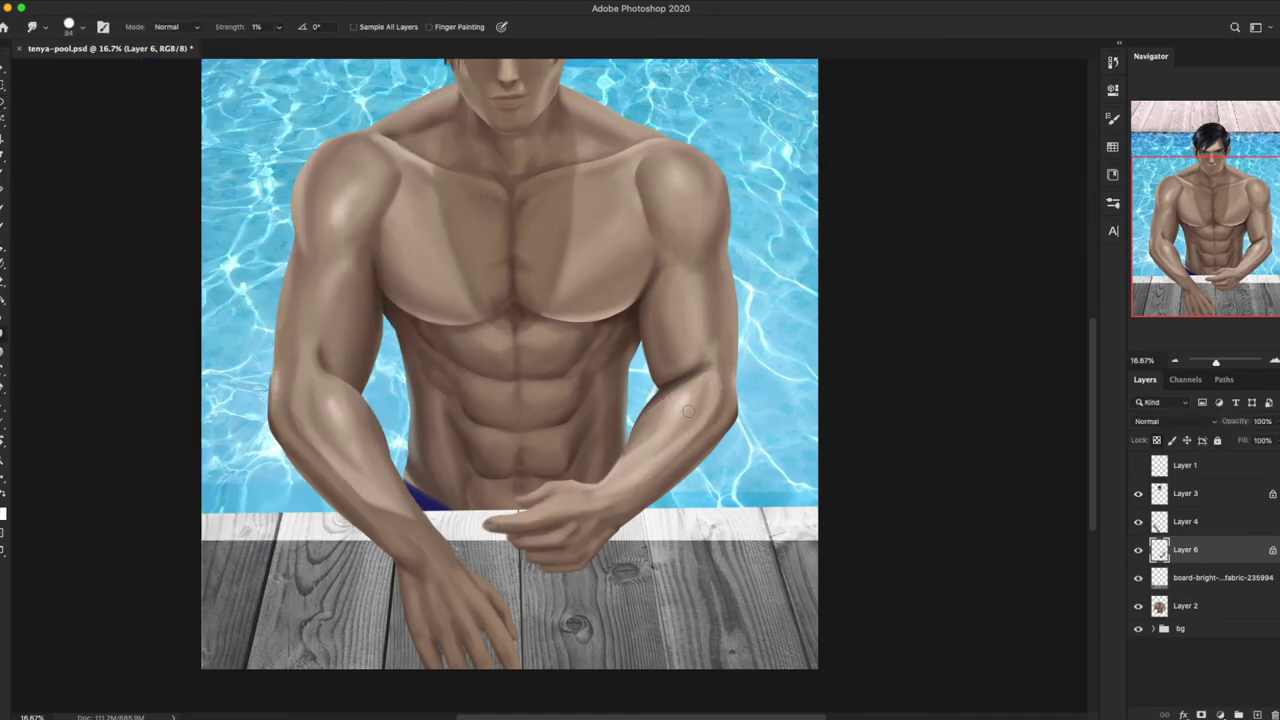
Step: Smudge the hand and deck boards, then zoom back out to the torso
{"action": "key", "text": "ctrl+plus"}
{"action": "key", "text": "ctrl+plus"}
{"action": "key", "text": "ctrl+plus"}
{"action": "key", "text": "l"}
{"action": "key", "text": "ctrl+d"}
{"action": "key", "text": "r"}
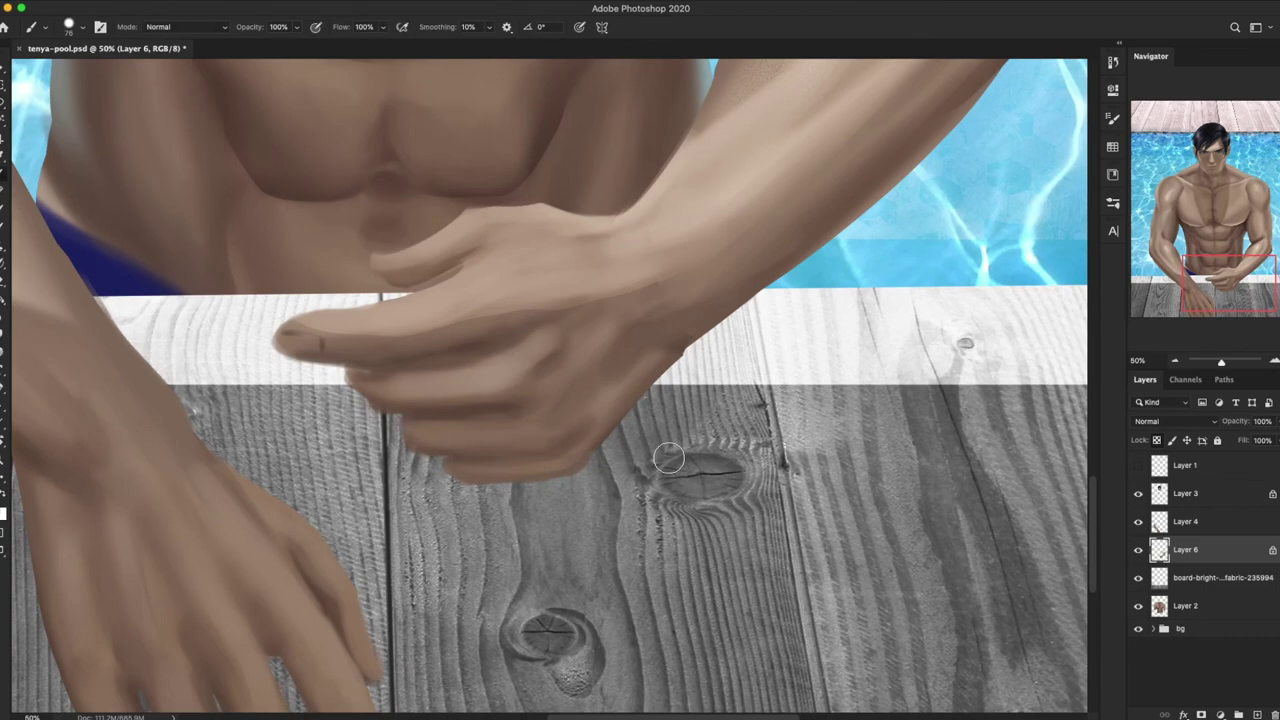
{"action": "key", "text": "ctrl+minus"}
{"action": "key", "text": "ctrl+minus"}
{"action": "key", "text": "ctrl+minus"}
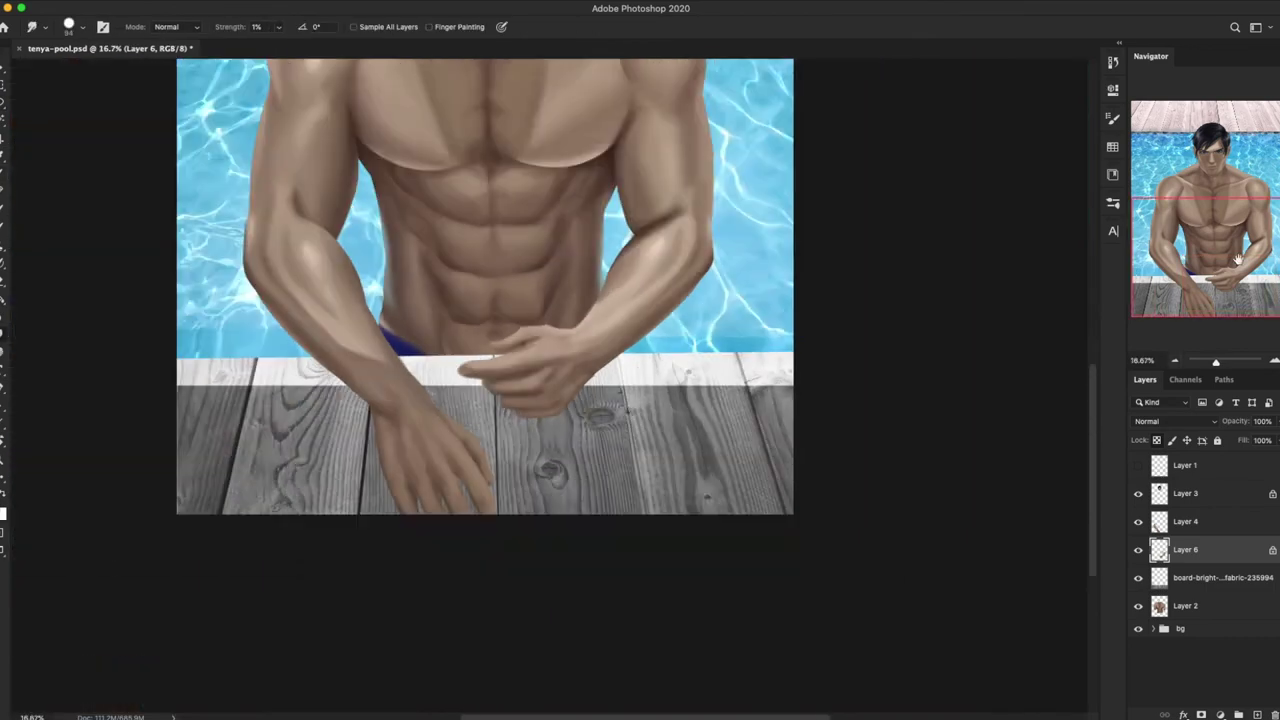
Step: Select a strip along the left forearm's edge and brighten it with Brightness/Contrast
{"action": "key", "text": "alt+bracketright"}
{"action": "key", "text": "l"}
{"action": "left_click_drag", "start_coordinate": [349, 381], "coordinate": [402, 533]}
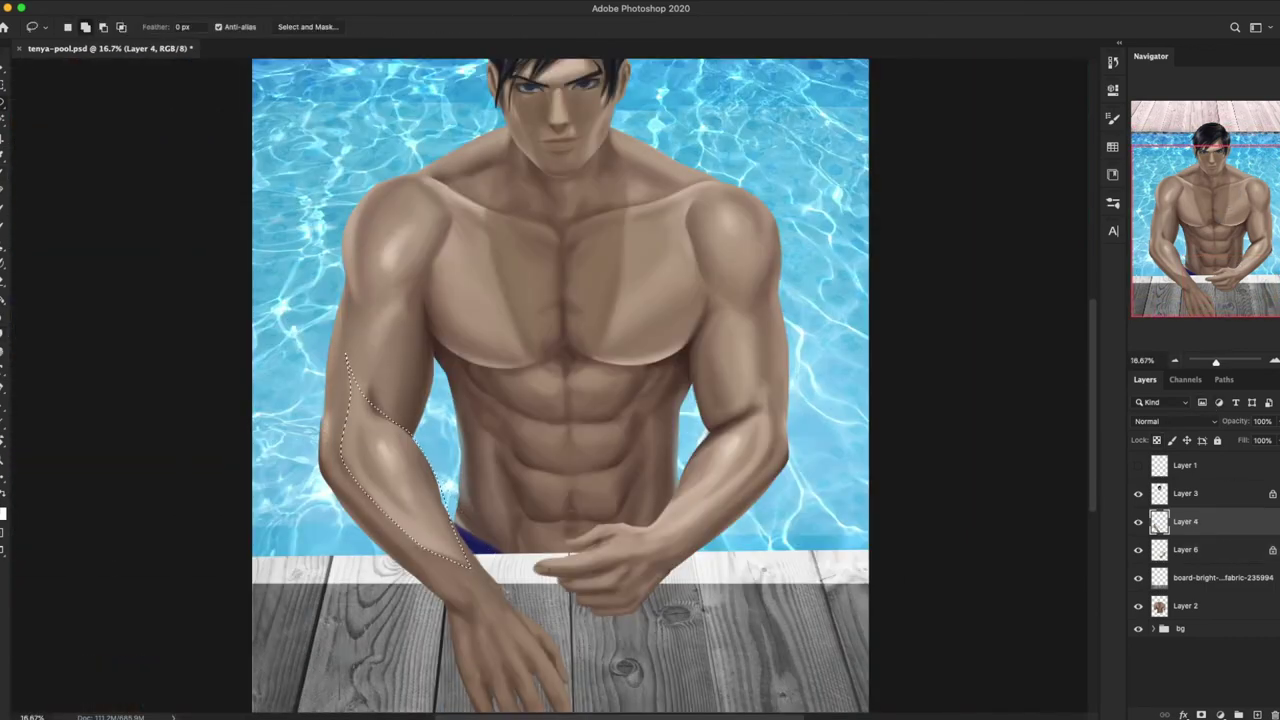
{"action": "key", "text": "Return"}
{"action": "key", "text": "ctrl+d"}
{"action": "key", "text": "r"}
Step: Merge Layer 4 down into Layer 6
{"action": "right_click", "coordinate": [452, 553]}
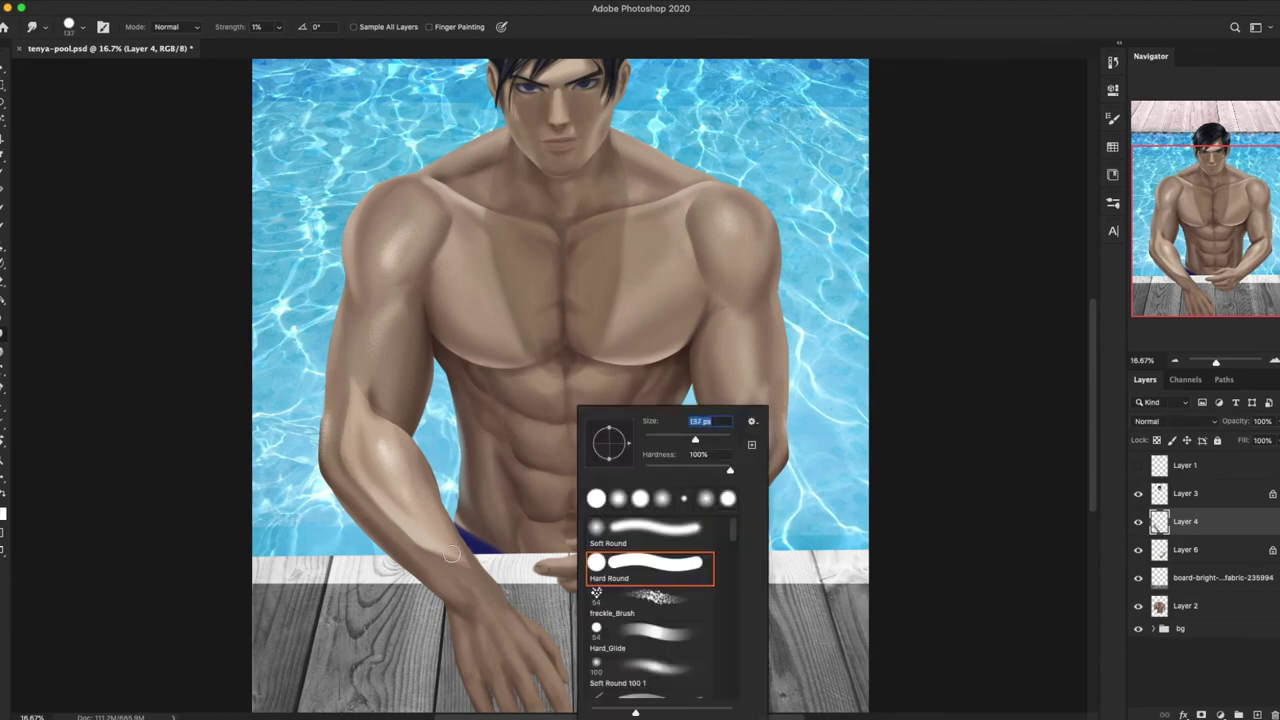
{"action": "key", "text": "Escape"}
{"action": "right_click", "coordinate": [1140, 522]}
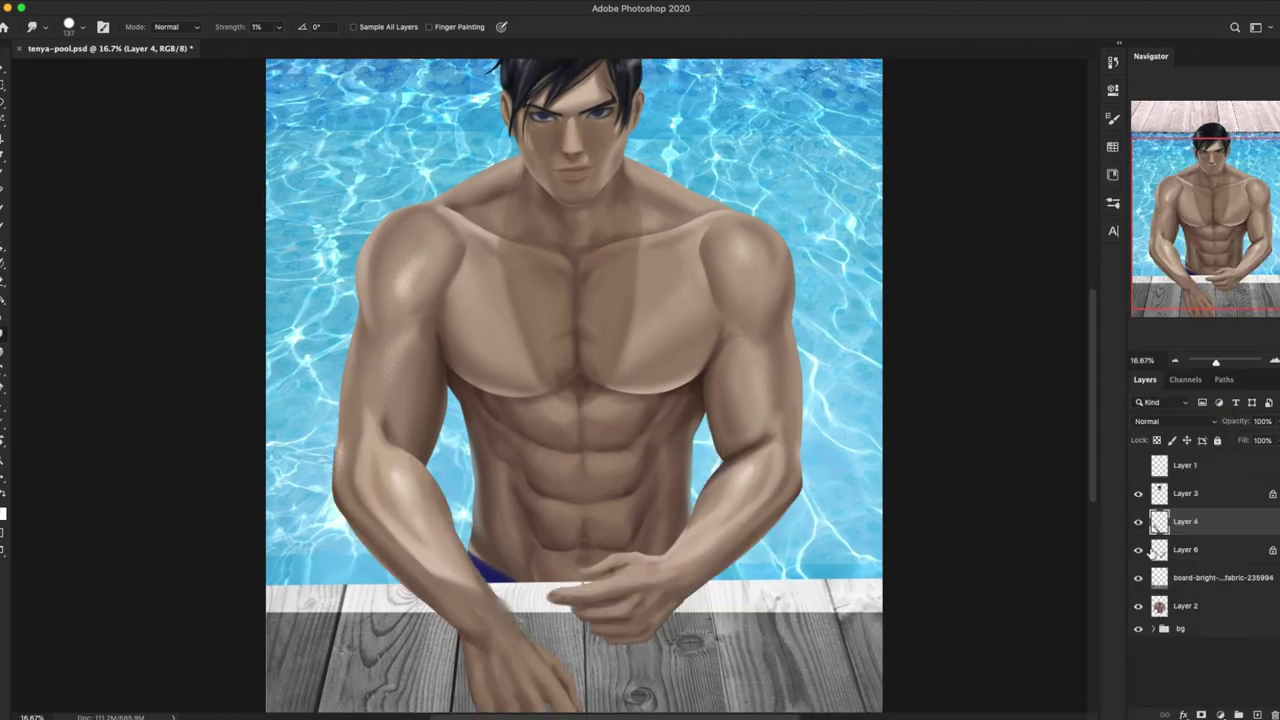
{"action": "left_click", "coordinate": [1085, 533]}
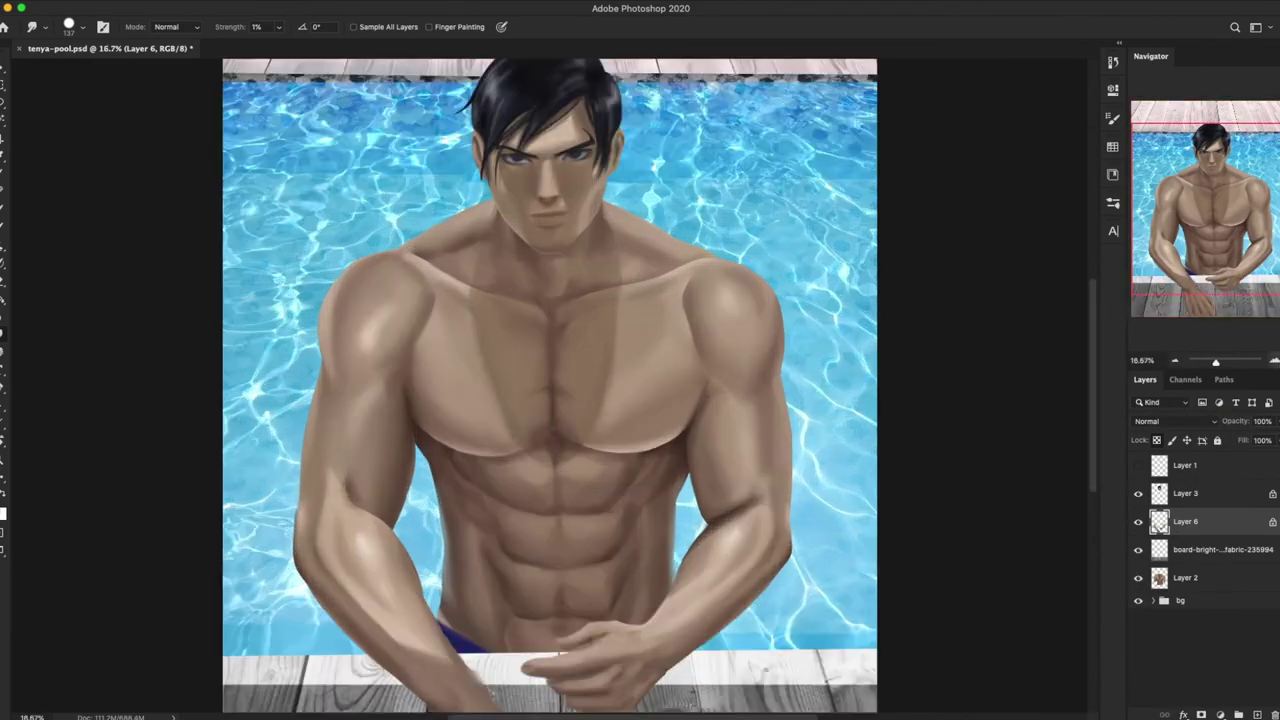
{"action": "scroll", "coordinate": [420, 620], "scroll_direction": "up", "scroll_amount": 1}
{"action": "key", "text": "b"}
{"action": "right_click", "coordinate": [370, 372]}
{"action": "key", "text": "Escape"}
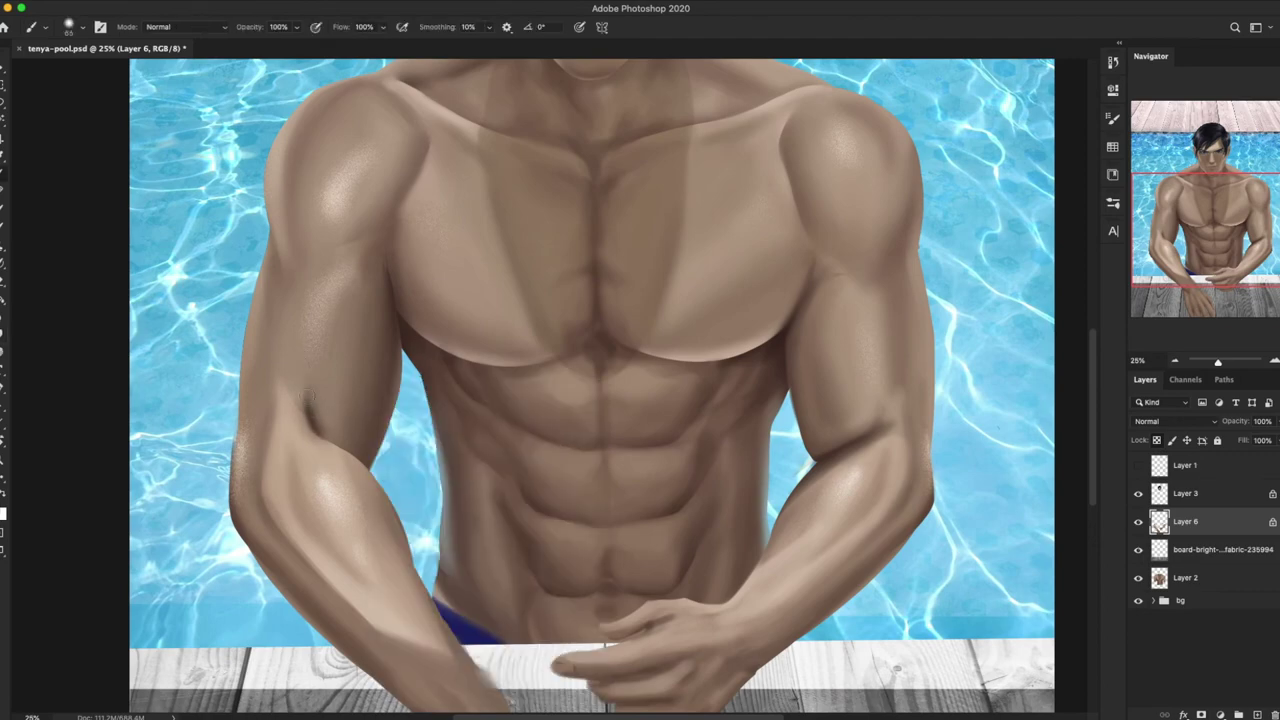
Step: On Layer 2, rotate the view and paint the selected left shoulder highlight
{"action": "scroll", "coordinate": [362, 432], "scroll_direction": "up", "scroll_amount": 5}
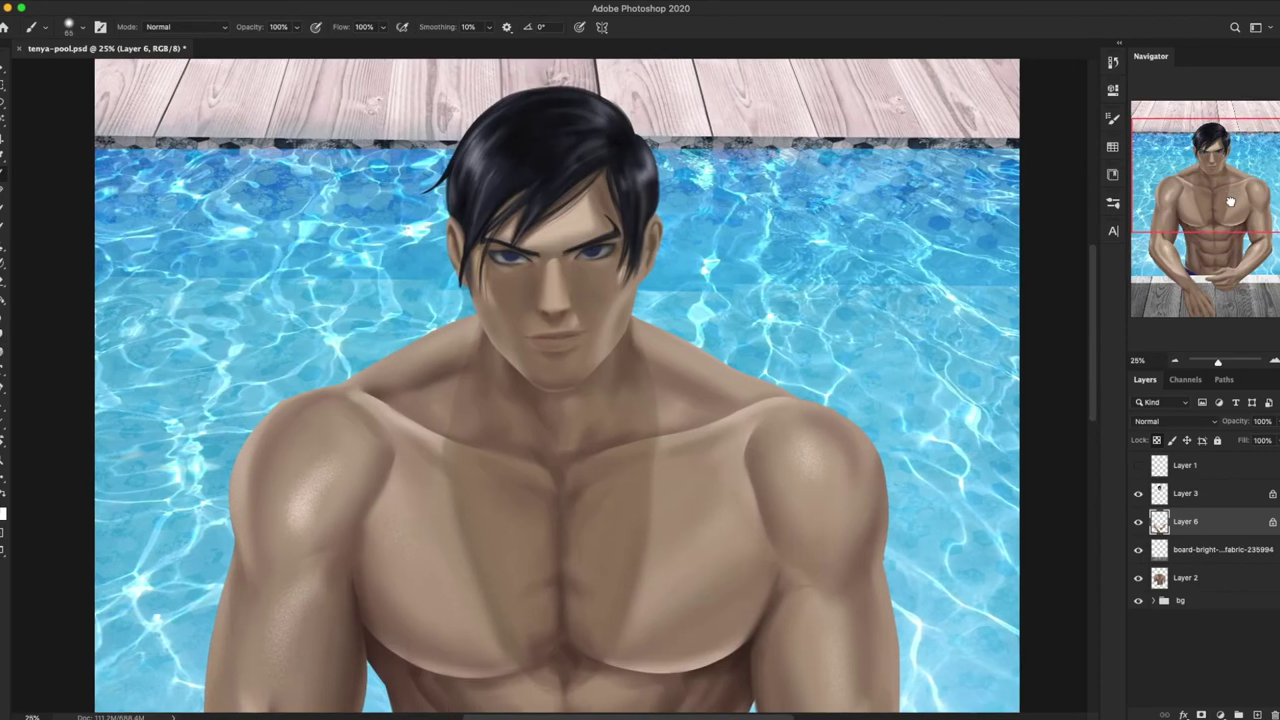
{"action": "key", "text": "r"}
{"action": "left_click_drag", "start_coordinate": [700, 300], "coordinate": [560, 420]}
{"action": "key", "text": "l"}
{"action": "left_click", "coordinate": [378, 445], "text": "ctrl"}
{"action": "left_click_drag", "start_coordinate": [398, 588], "coordinate": [370, 500]}
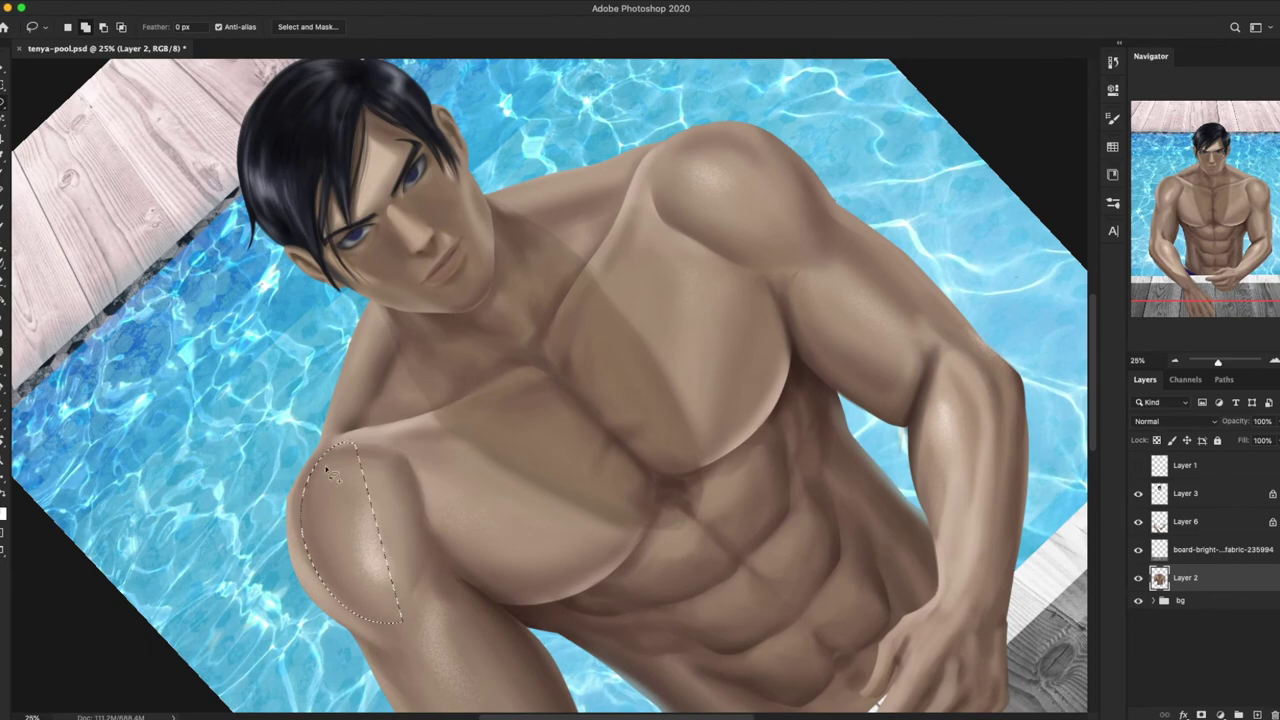
{"action": "key", "text": "b"}
{"action": "right_click", "coordinate": [466, 406]}
{"action": "key", "text": "Escape"}
{"action": "key", "text": "ctrl+d"}
Step: Reset the canvas rotation upright and smudge the lower torso and deck
{"action": "key", "text": "r"}
{"action": "left_click", "coordinate": [194, 26]}
{"action": "key", "text": "b"}
{"action": "scroll", "coordinate": [560, 380], "scroll_direction": "up", "scroll_amount": 3}
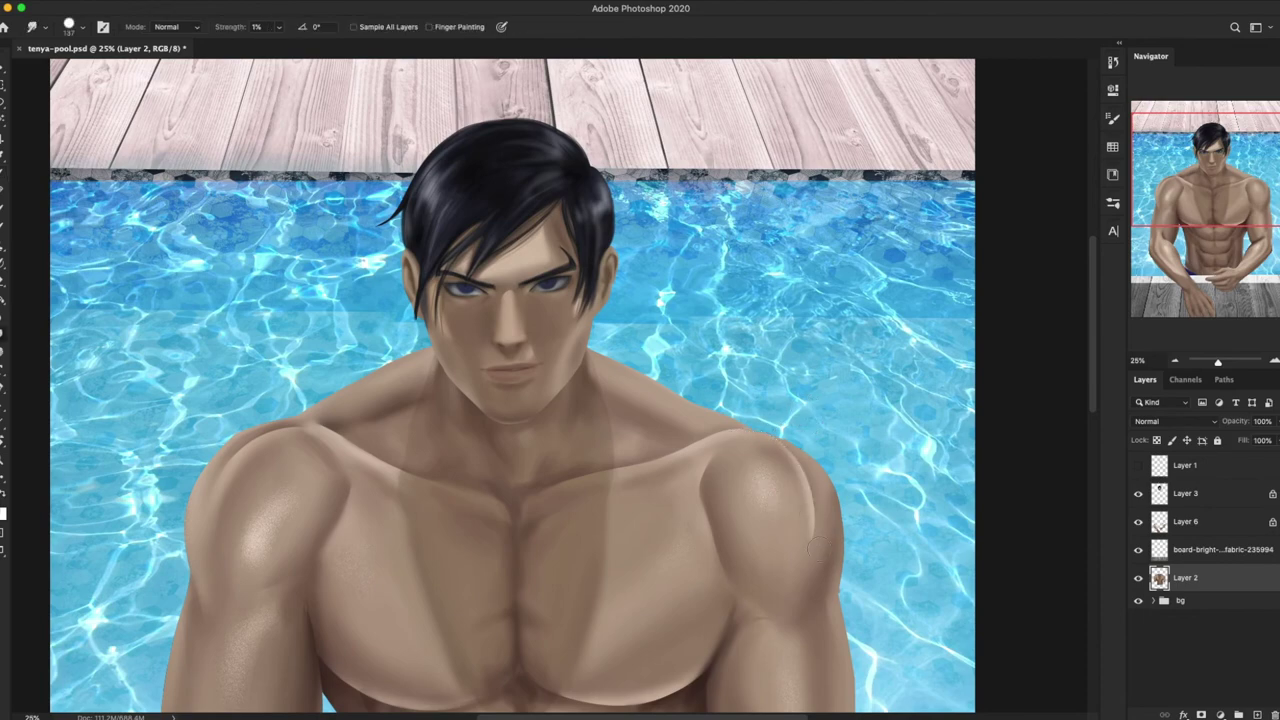
{"action": "key", "text": "r"}
{"action": "key", "text": "ctrl+minus"}
{"action": "key", "text": "ctrl+plus"}
{"action": "key", "text": "ctrl+plus"}
{"action": "key", "text": "ctrl+plus"}
Step: Add a new empty Layer 7 above Layer 6
{"action": "key", "text": "alt+bracketright"}
{"action": "key", "text": "alt+bracketright"}
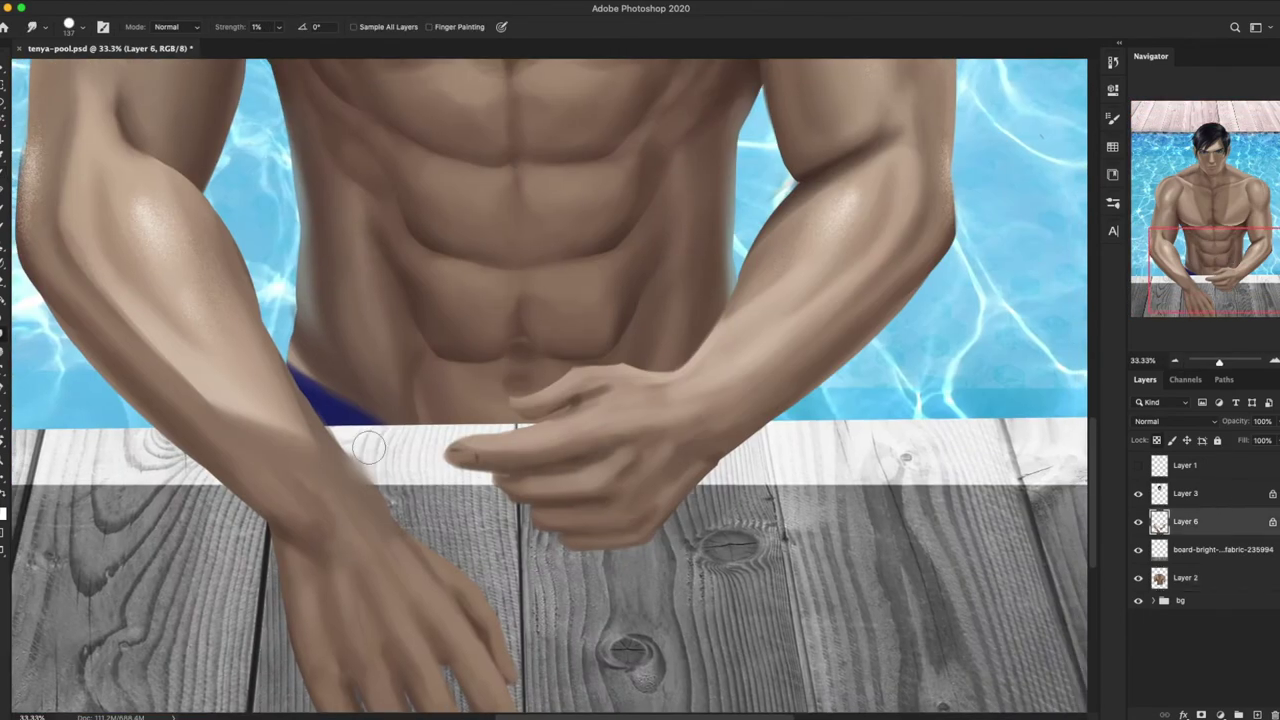
{"action": "key", "text": "b"}
{"action": "key", "text": "ctrl+minus"}
{"action": "key", "text": "ctrl+minus"}
{"action": "key", "text": "ctrl+minus"}
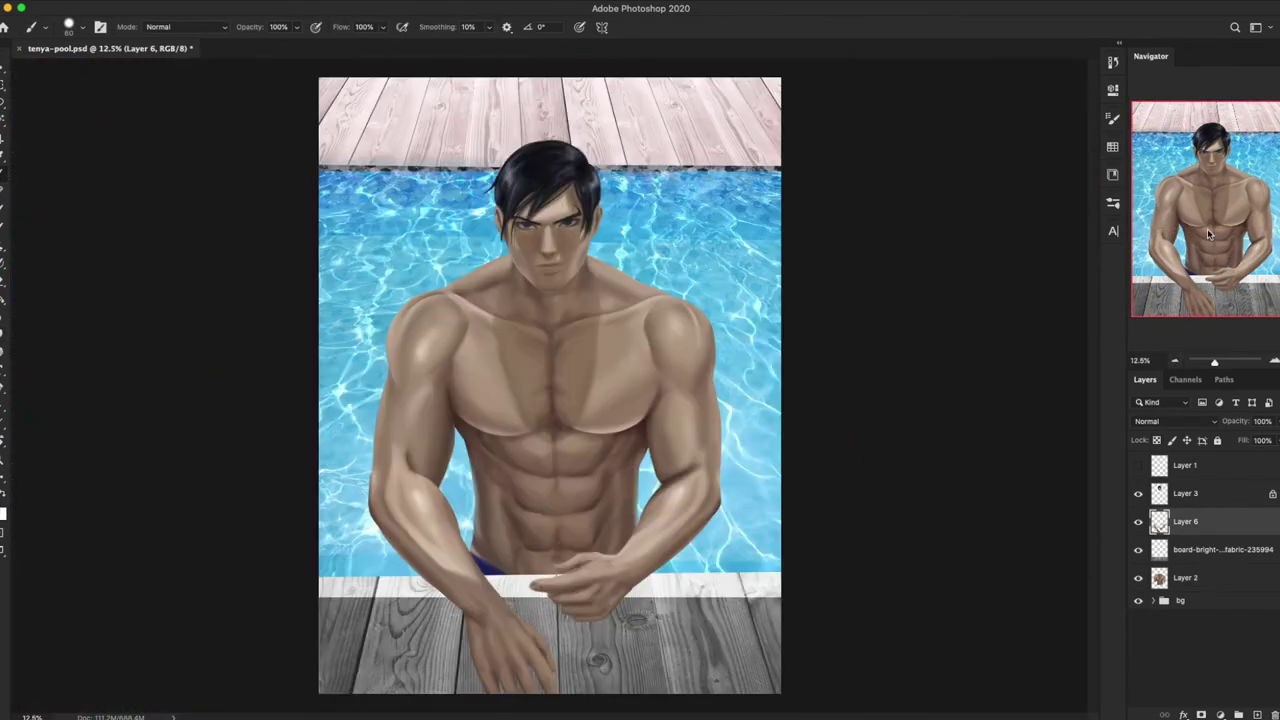
{"action": "key", "text": "ctrl+shift+alt+n"}
{"action": "key", "text": "ctrl+plus"}
{"action": "key", "text": "ctrl+plus"}
{"action": "key", "text": "ctrl+plus"}
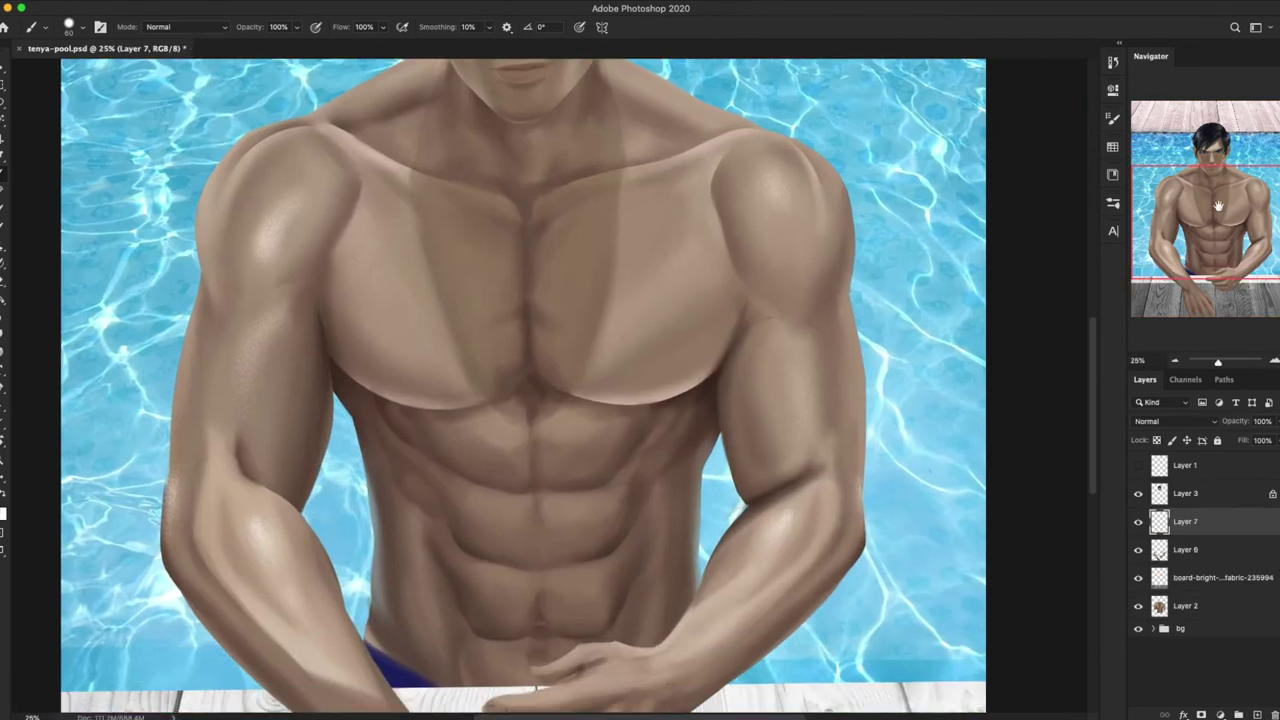
Step: Try a dark stroke along the lower chest on Layer 7, then undo it
{"action": "key", "text": "alt+bracketleft"}
{"action": "key", "text": "alt+bracketleft"}
{"action": "key", "text": "alt+bracketleft"}
{"action": "key", "text": "ctrl+plus"}
{"action": "right_click", "coordinate": [330, 350]}
{"action": "key", "text": "Escape"}
{"action": "mouse_move", "coordinate": [303, 418]}
{"action": "left_mouse_down"}
{"action": "mouse_move", "coordinate": [395, 450]}
{"action": "mouse_move", "coordinate": [392, 462]}
{"action": "left_mouse_up"}
{"action": "right_click", "coordinate": [571, 434]}
{"action": "key", "text": "Escape"}
{"action": "key", "text": "ctrl+z"}
{"action": "key", "text": "ctrl+z"}
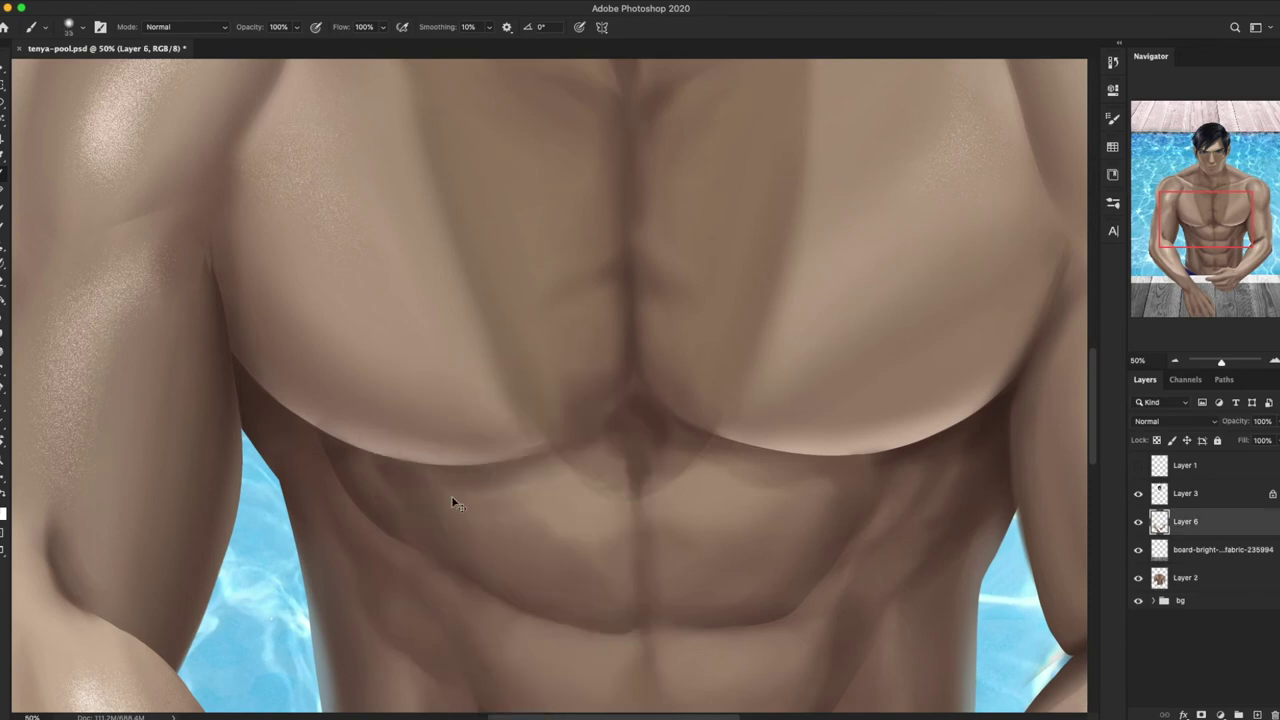
Step: Paint small nipples beneath both pecs on Layer 2, smudging them to blend
{"action": "left_click", "coordinate": [372, 447], "text": "ctrl"}
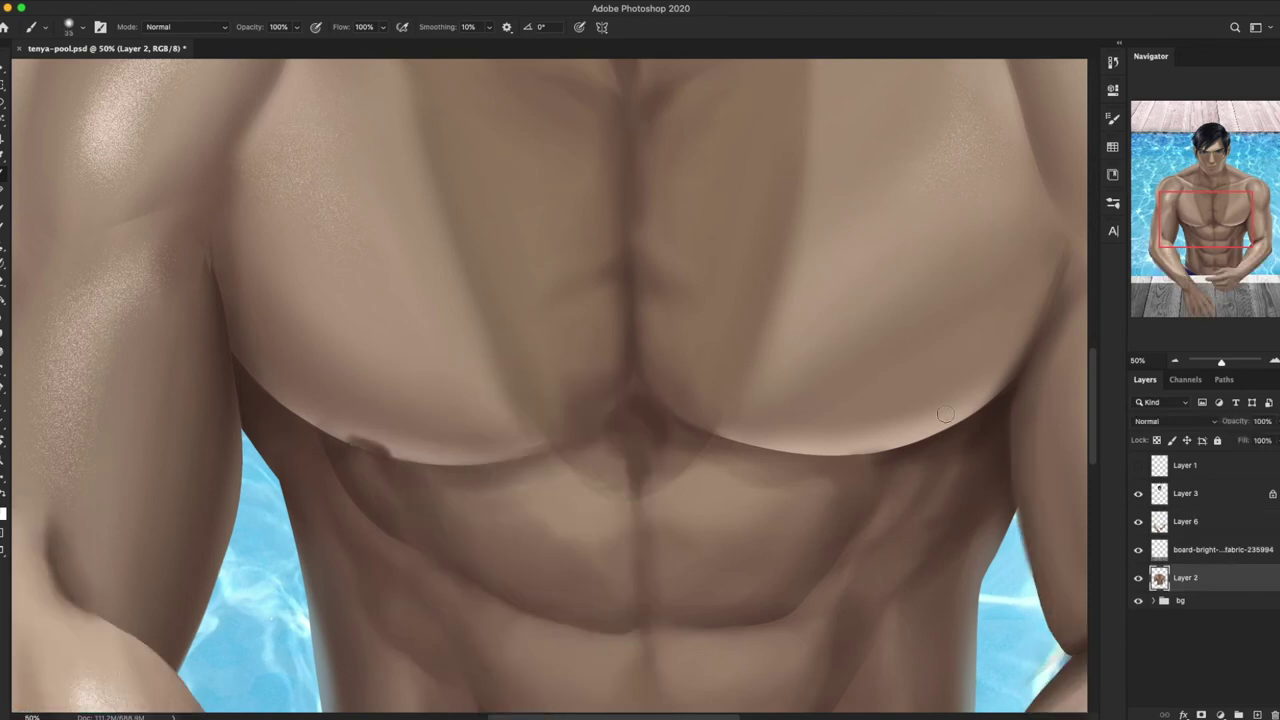
{"action": "right_click", "coordinate": [893, 444]}
{"action": "key", "text": "Escape"}
{"action": "key", "text": "]"}
{"action": "key", "text": "r"}
{"action": "key", "text": "ctrl+minus"}
{"action": "key", "text": "ctrl+minus"}
{"action": "key", "text": "ctrl+minus"}
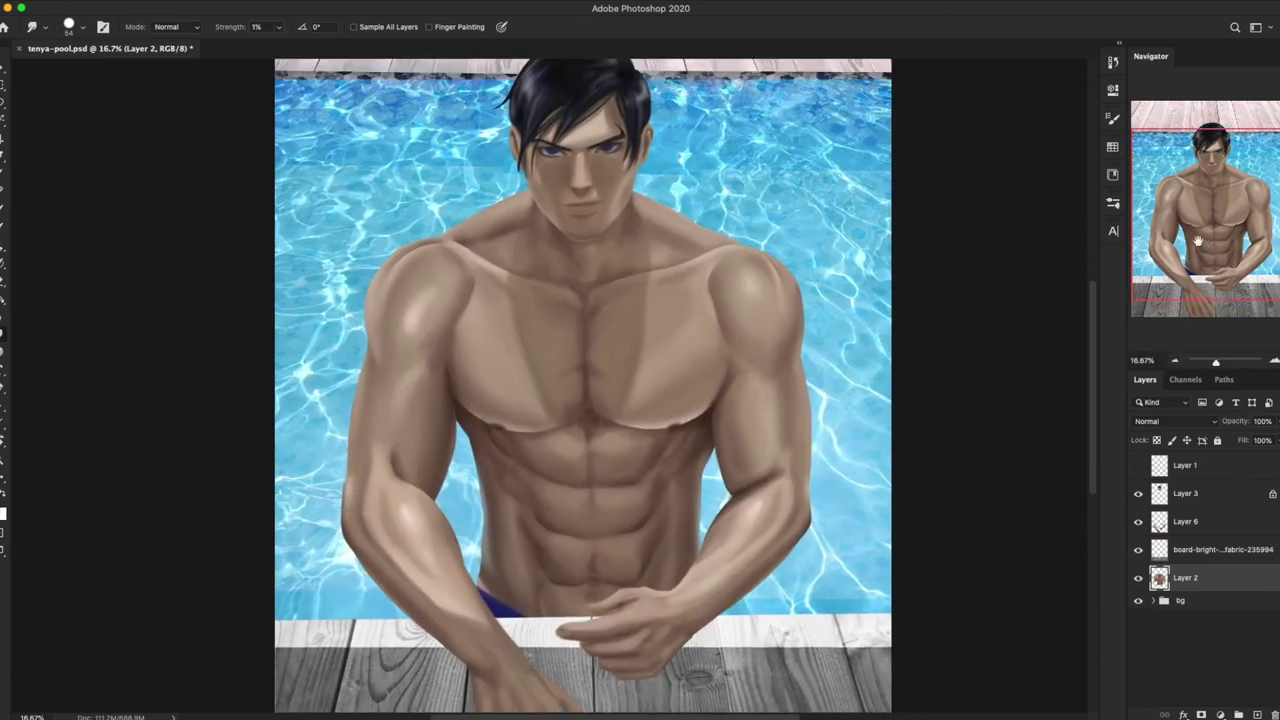
{"action": "key", "text": "ctrl+plus"}
{"action": "key", "text": "ctrl+plus"}
{"action": "key", "text": "ctrl+plus"}
{"action": "key", "text": "b"}
{"action": "right_click", "coordinate": [386, 502]}
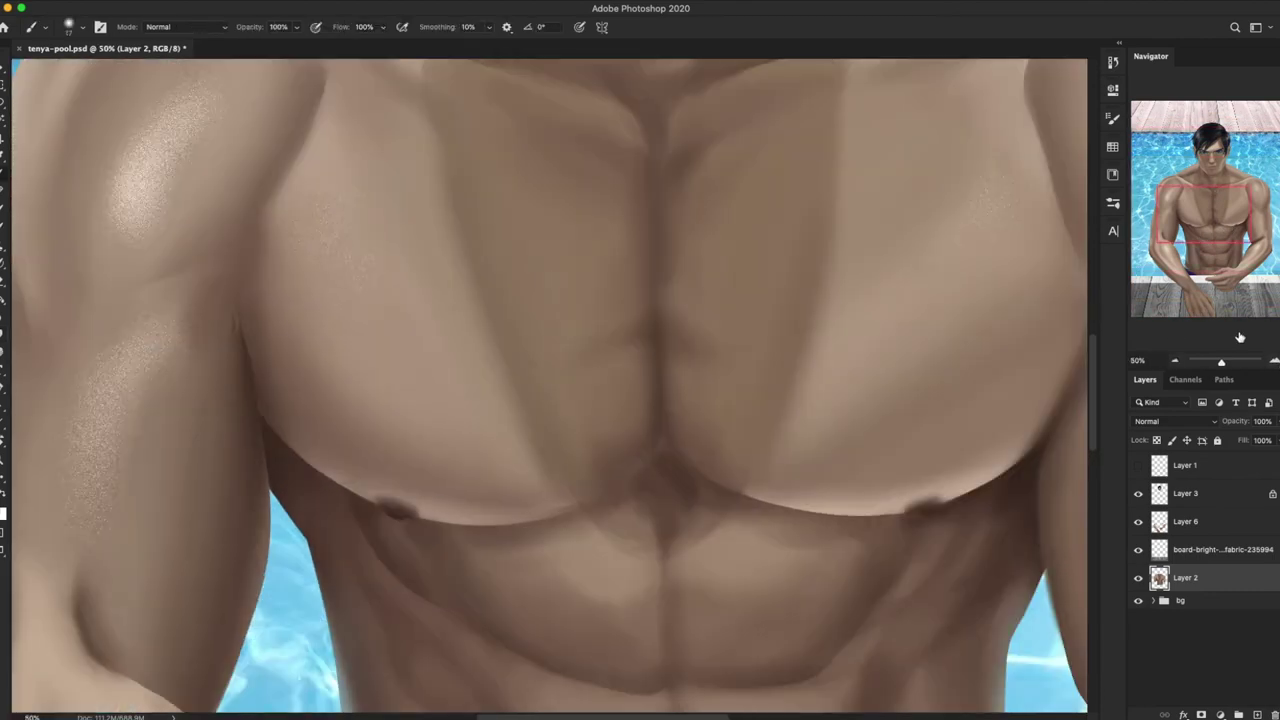
{"action": "key", "text": "Escape"}
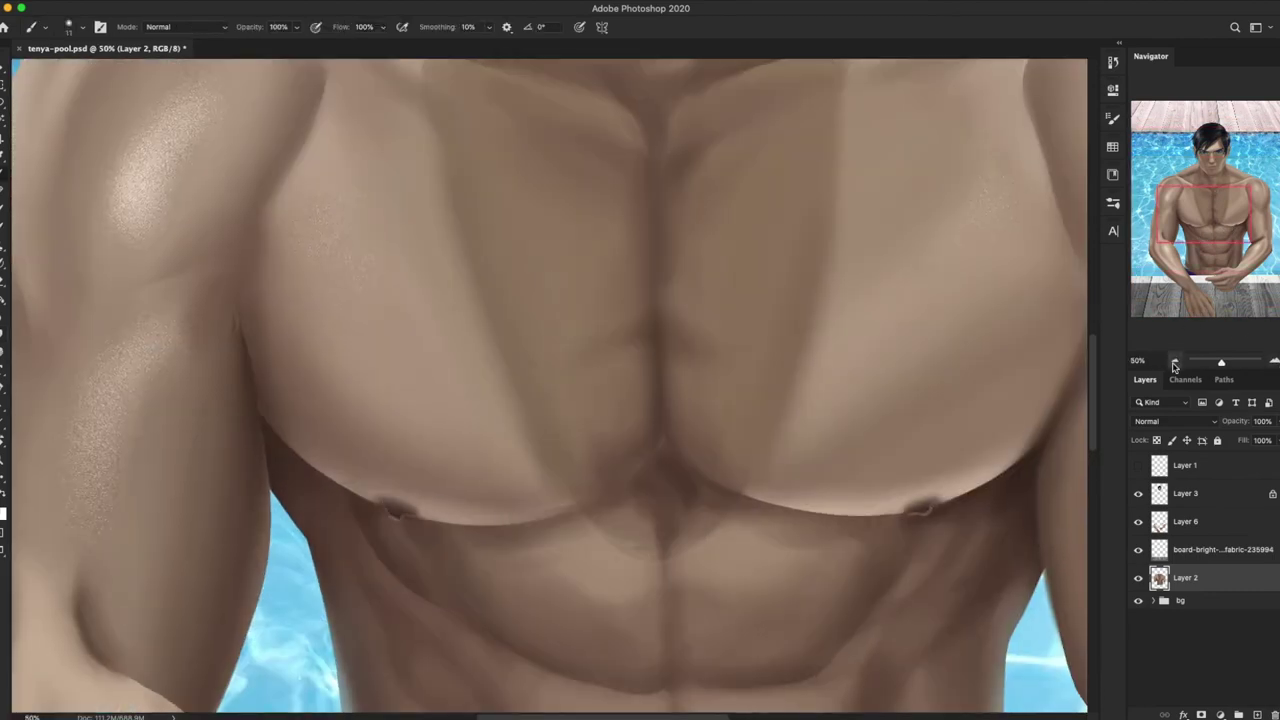
{"action": "key", "text": "ctrl+0"}
Step: Save the file, add a new Layer 7 above Layer 6, and lasso under both pecs
{"action": "key", "text": "ctrl+s"}
{"action": "left_click", "coordinate": [1185, 521]}
{"action": "left_click", "coordinate": [1238, 714]}
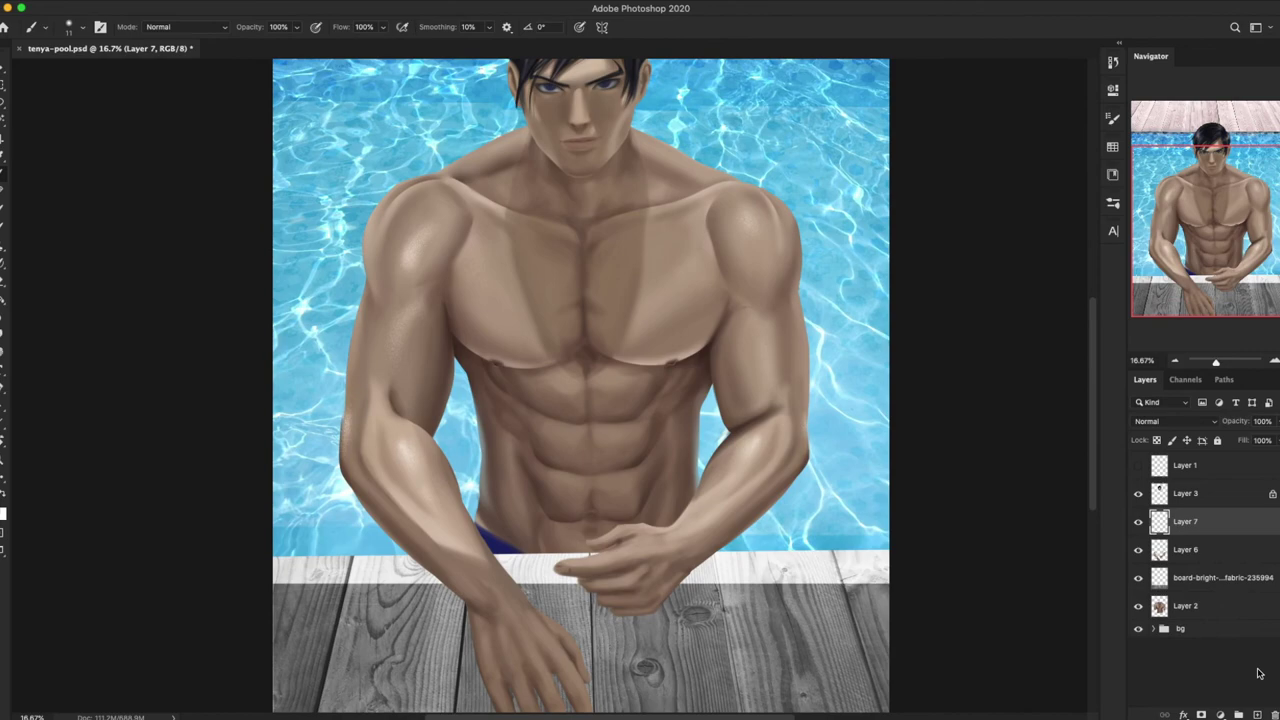
{"action": "key", "text": "l"}
{"action": "key", "text": "ctrl+plus"}
{"action": "key", "text": "ctrl+plus"}
{"action": "mouse_move", "coordinate": [600, 600]}
{"action": "left_mouse_down"}
{"action": "mouse_move", "coordinate": [632, 174]}
{"action": "mouse_move", "coordinate": [808, 605]}
{"action": "left_mouse_up"}
{"action": "key", "text": "Escape"}
{"action": "key", "text": "b"}
{"action": "right_click", "coordinate": [838, 355]}
{"action": "right_click", "coordinate": [498, 358]}
Step: Lasso several narrow patches along the abs with a rotated view, then deselect
{"action": "key", "text": "Escape"}
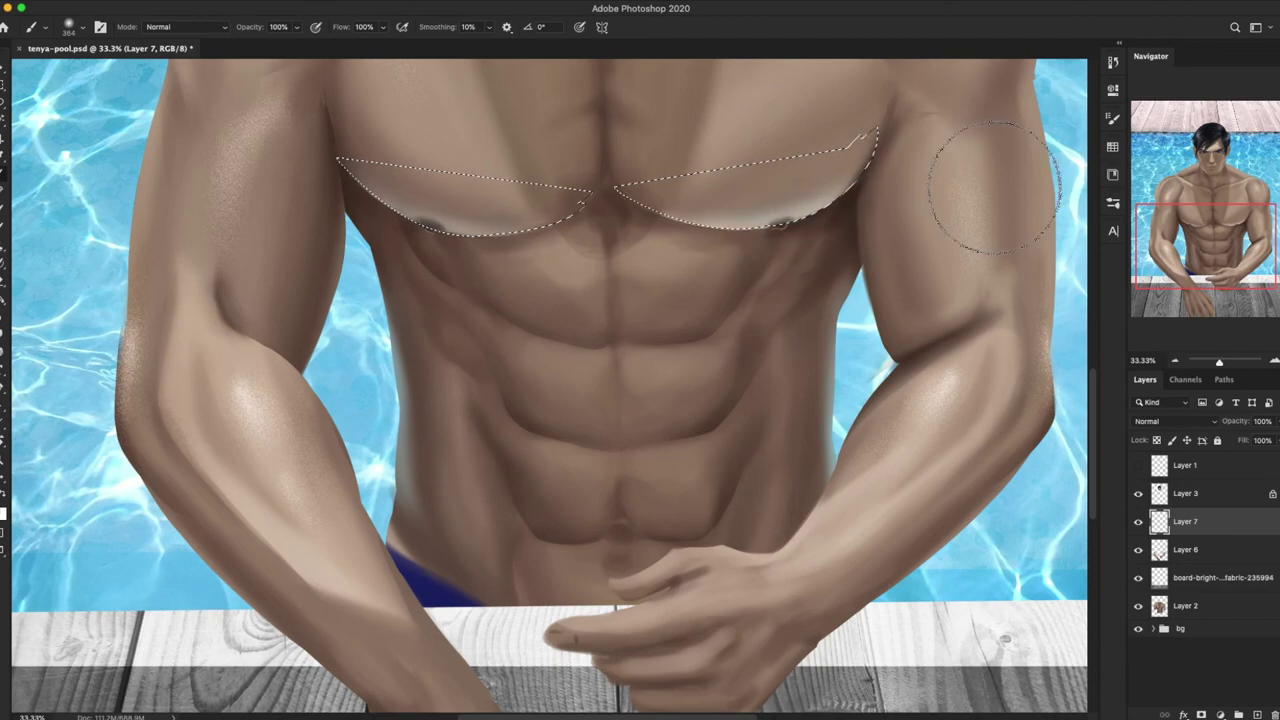
{"action": "left_click_drag", "start_coordinate": [762, 160], "coordinate": [709, 429]}
{"action": "key", "text": "l"}
{"action": "left_click_drag", "start_coordinate": [537, 226], "coordinate": [620, 287]}
{"action": "key", "text": "b"}
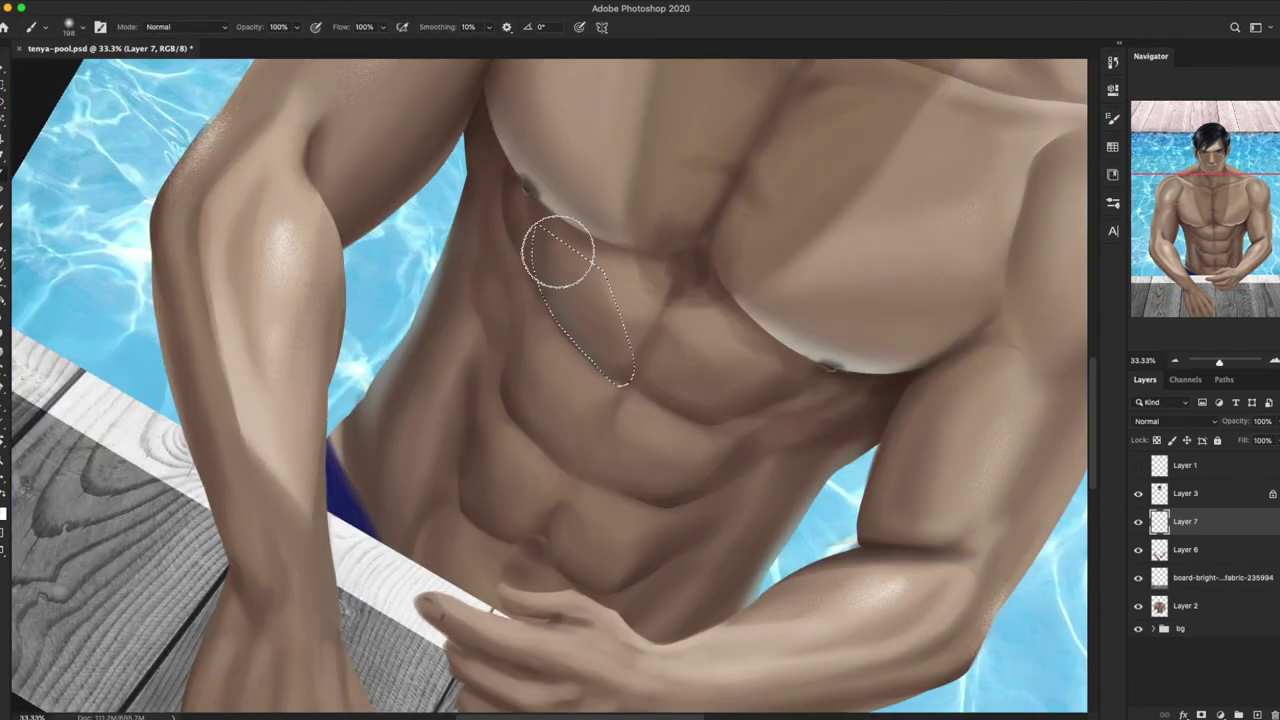
{"action": "key", "text": "l"}
{"action": "left_click_drag", "start_coordinate": [512, 340], "coordinate": [548, 325]}
{"action": "key", "text": "b"}
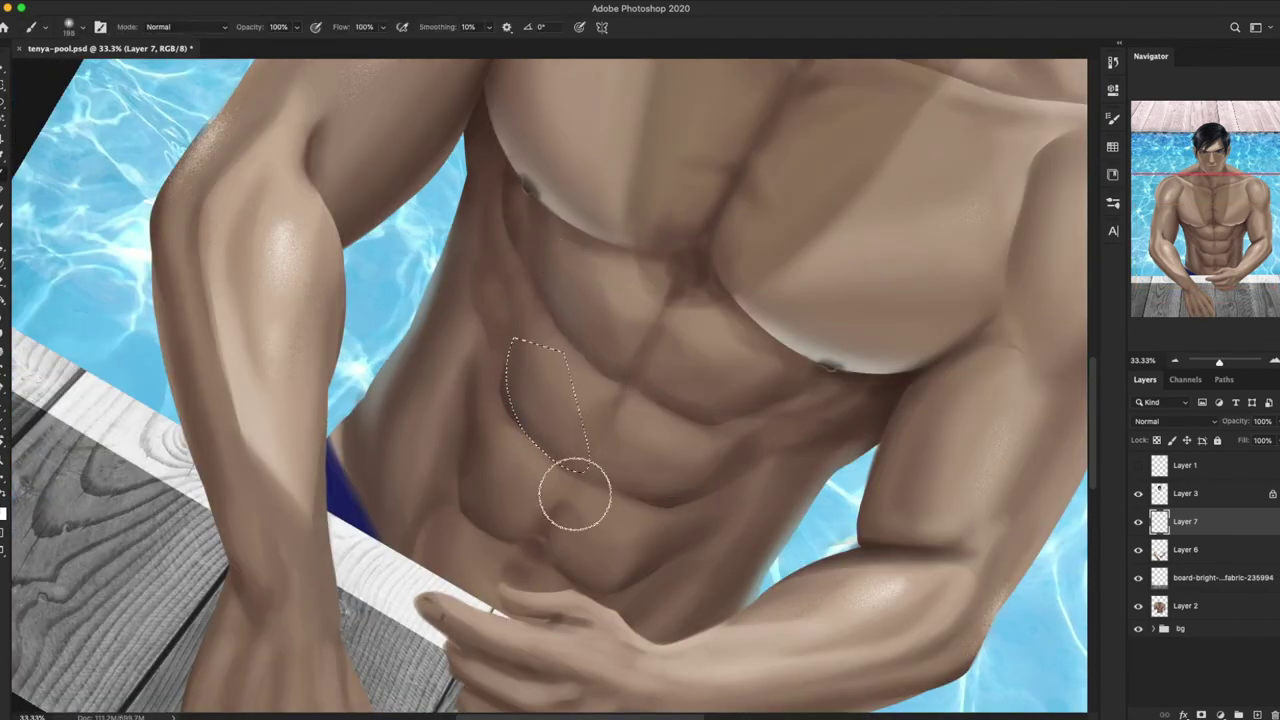
{"action": "key", "text": "l"}
{"action": "mouse_move", "coordinate": [465, 362]}
{"action": "left_mouse_down"}
{"action": "mouse_move", "coordinate": [466, 423]}
{"action": "mouse_move", "coordinate": [468, 368]}
{"action": "left_mouse_up"}
{"action": "key", "text": "b"}
{"action": "key", "text": "ctrl+d"}
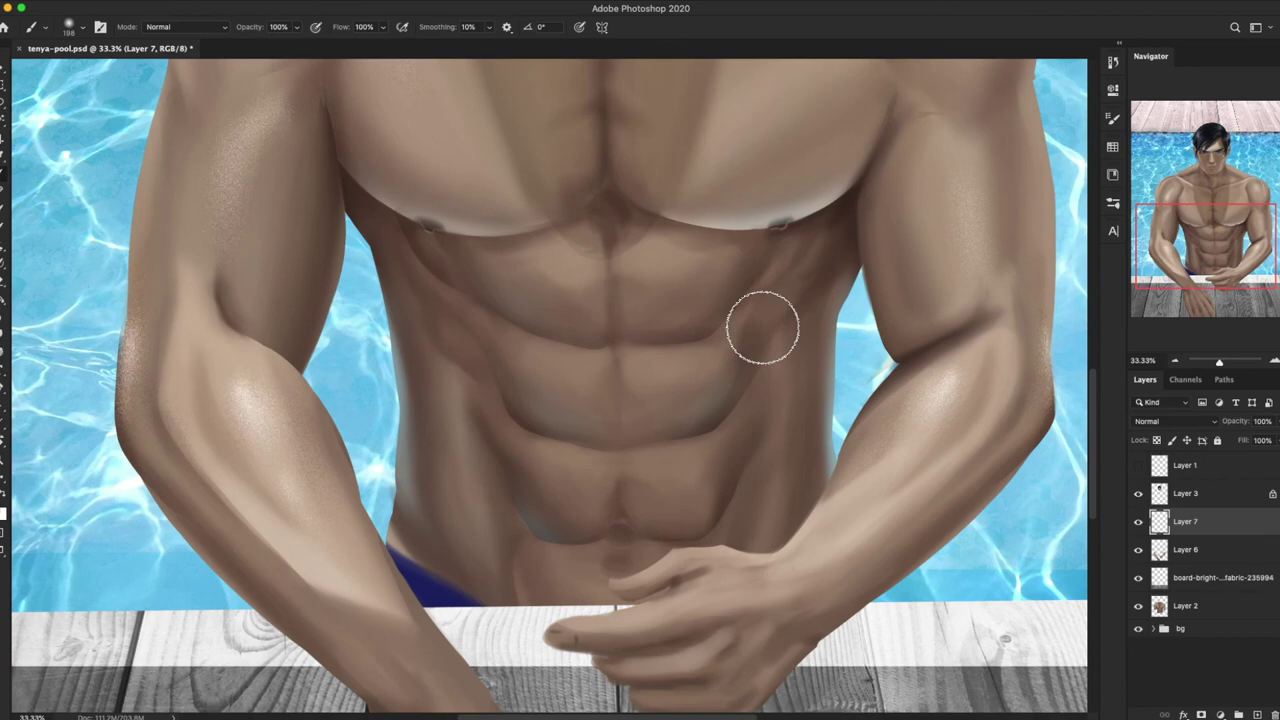
Step: Adjust the brush tip and paint colour while framing the head and torso
{"action": "right_click", "coordinate": [807, 307]}
{"action": "key", "text": "Escape"}
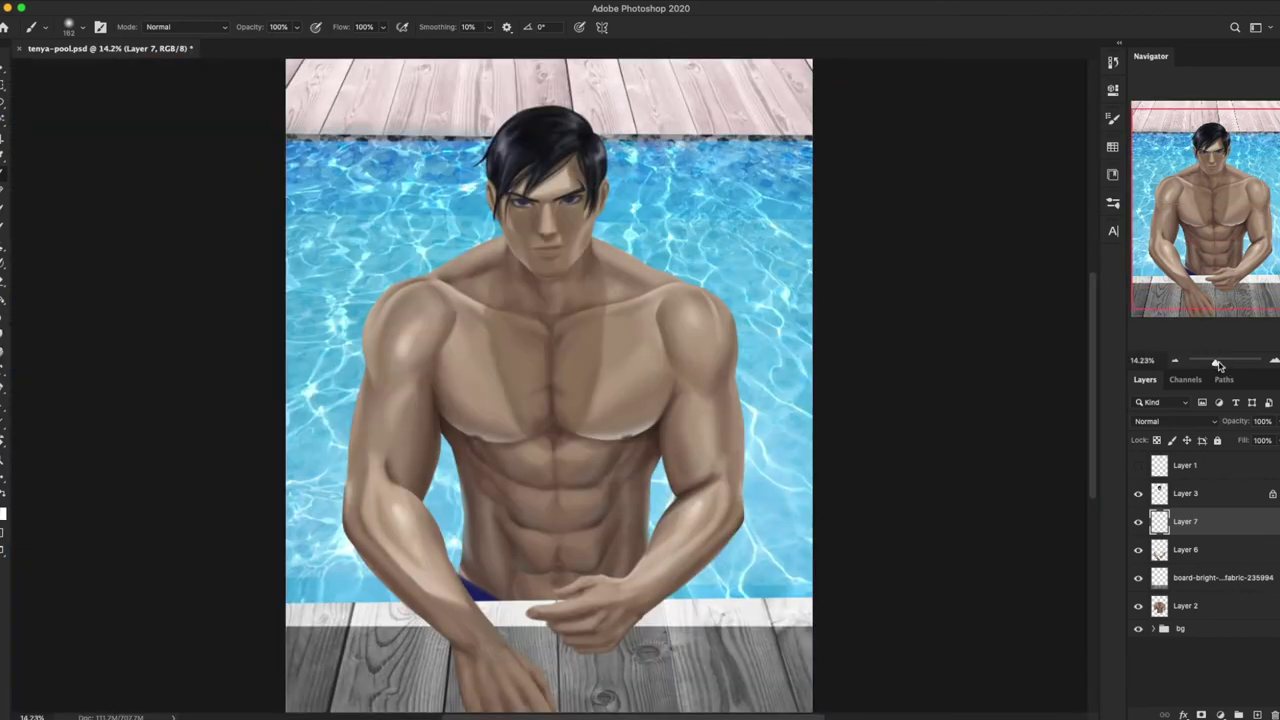
{"action": "left_click", "coordinate": [1230, 252]}
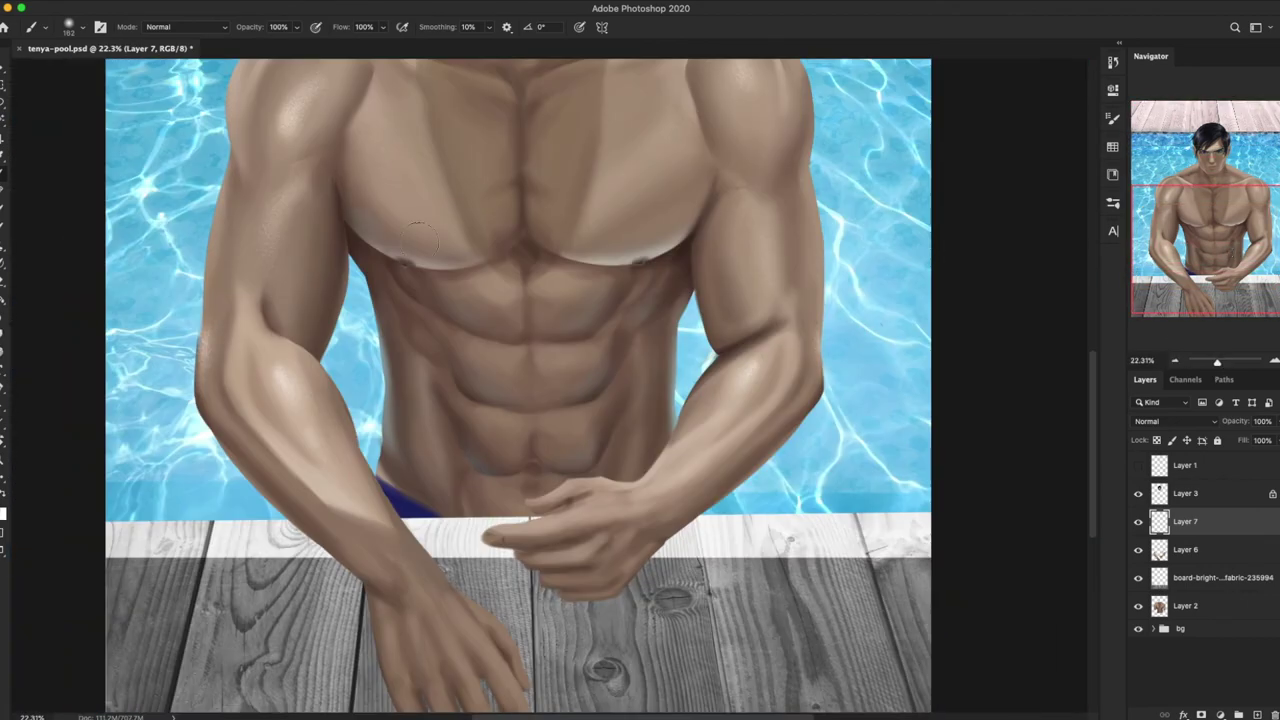
{"action": "key", "text": "Escape"}
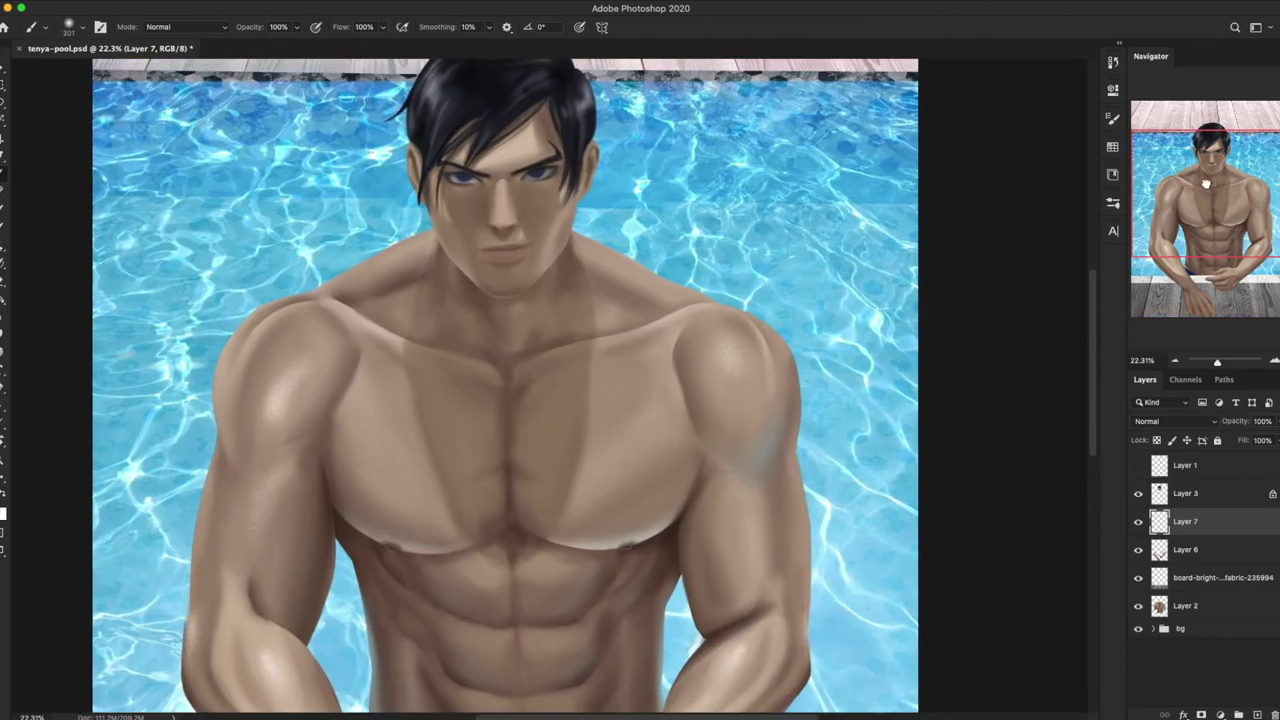
{"action": "mouse_move", "coordinate": [1200, 215]}
{"action": "left_mouse_down"}
{"action": "mouse_move", "coordinate": [1190, 180]}
{"action": "mouse_move", "coordinate": [1190, 205]}
{"action": "left_mouse_up"}
{"action": "right_click", "coordinate": [565, 405]}
{"action": "key", "text": "Escape"}
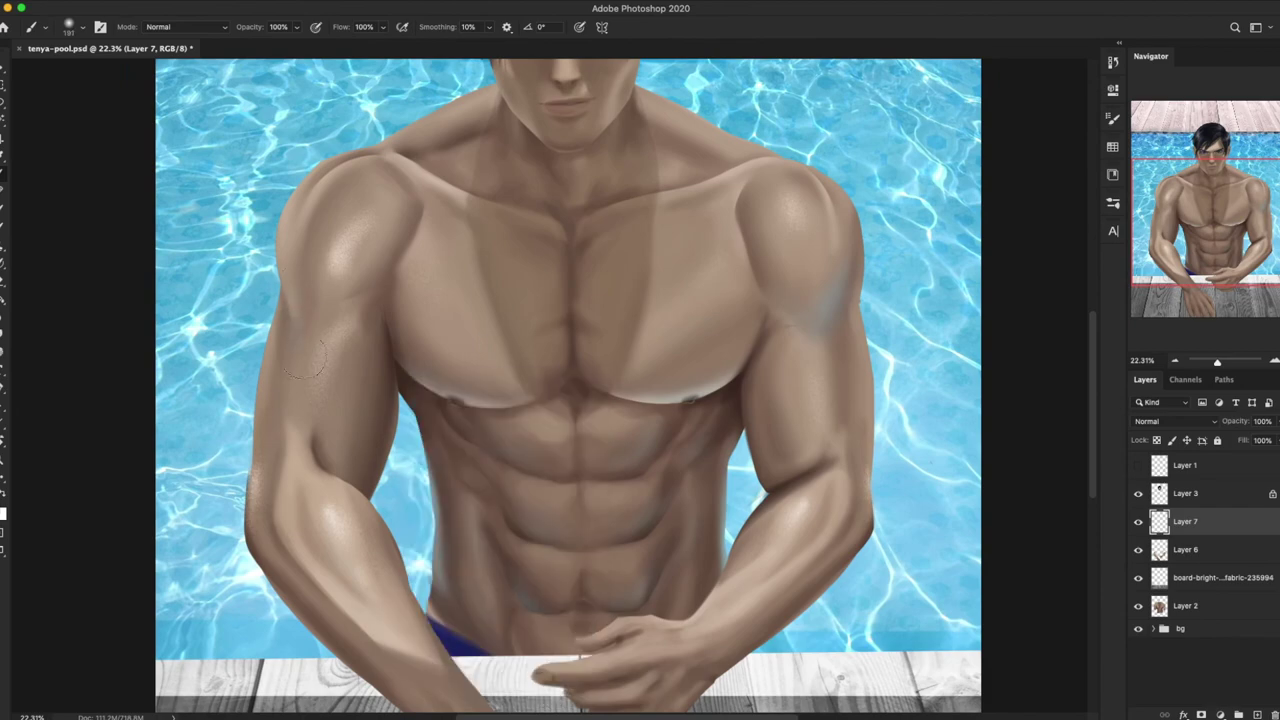
{"action": "left_click_drag", "start_coordinate": [1230, 195], "coordinate": [1237, 128]}
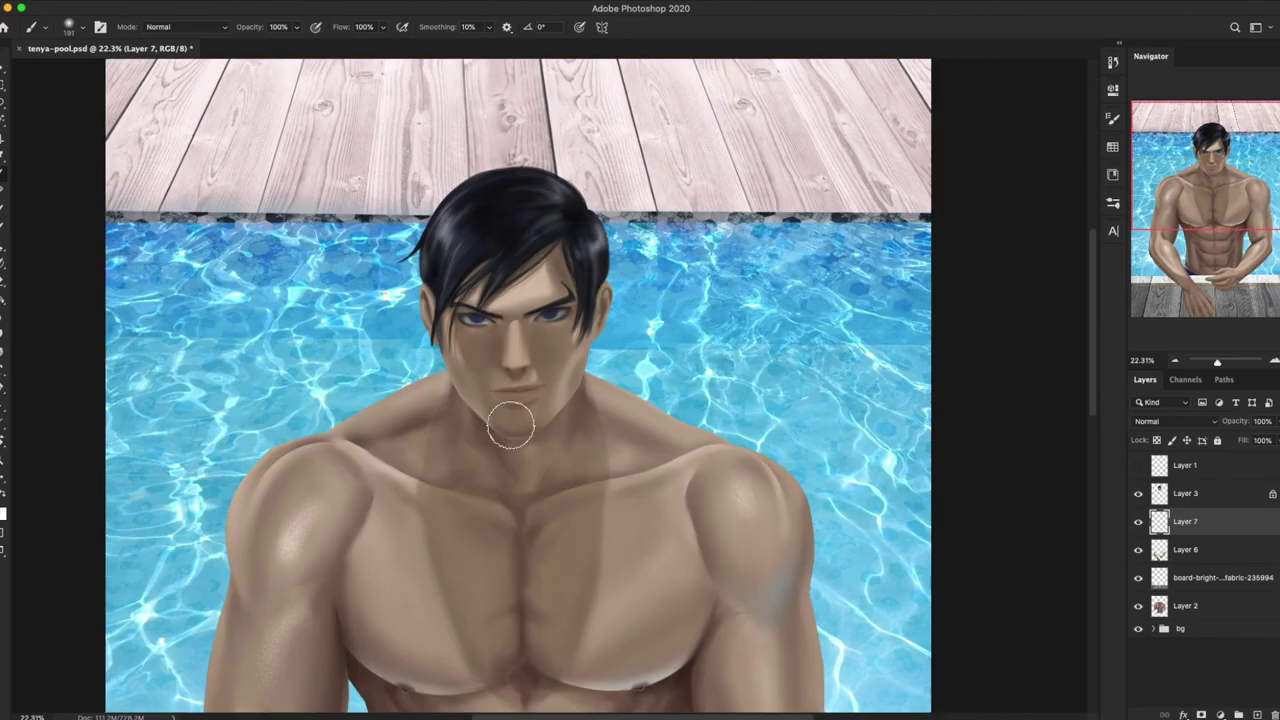
Step: Move Layer 7 above Layer 3 and lower its opacity to 79%
{"action": "key", "text": "ctrl+bracketright"}
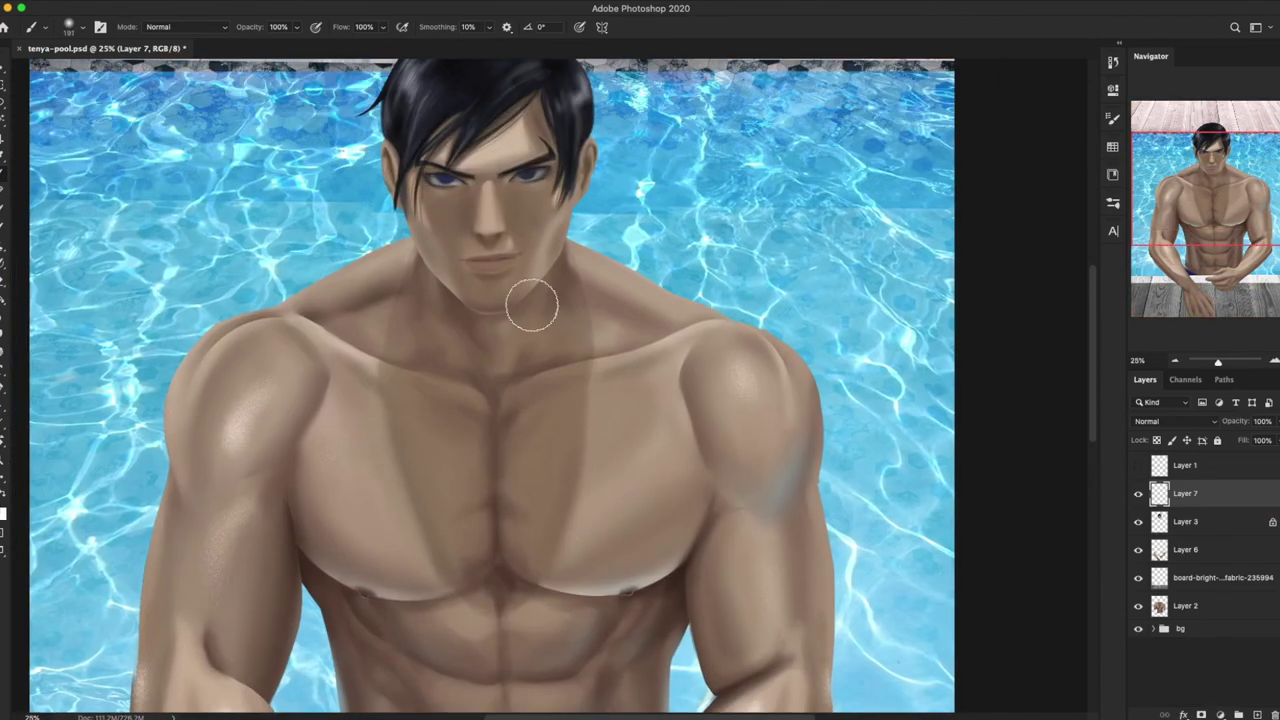
{"action": "key", "text": "ctrl+minus"}
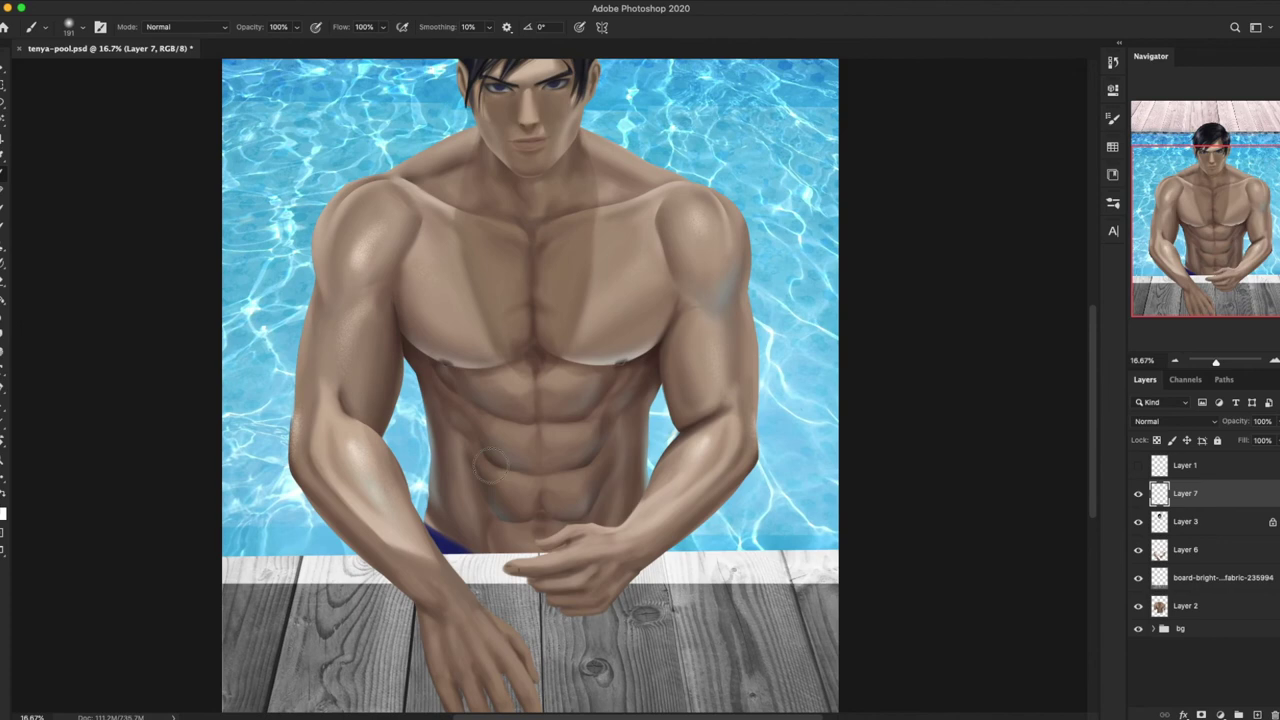
{"action": "left_click_drag", "start_coordinate": [1275, 421], "coordinate": [1262, 441]}
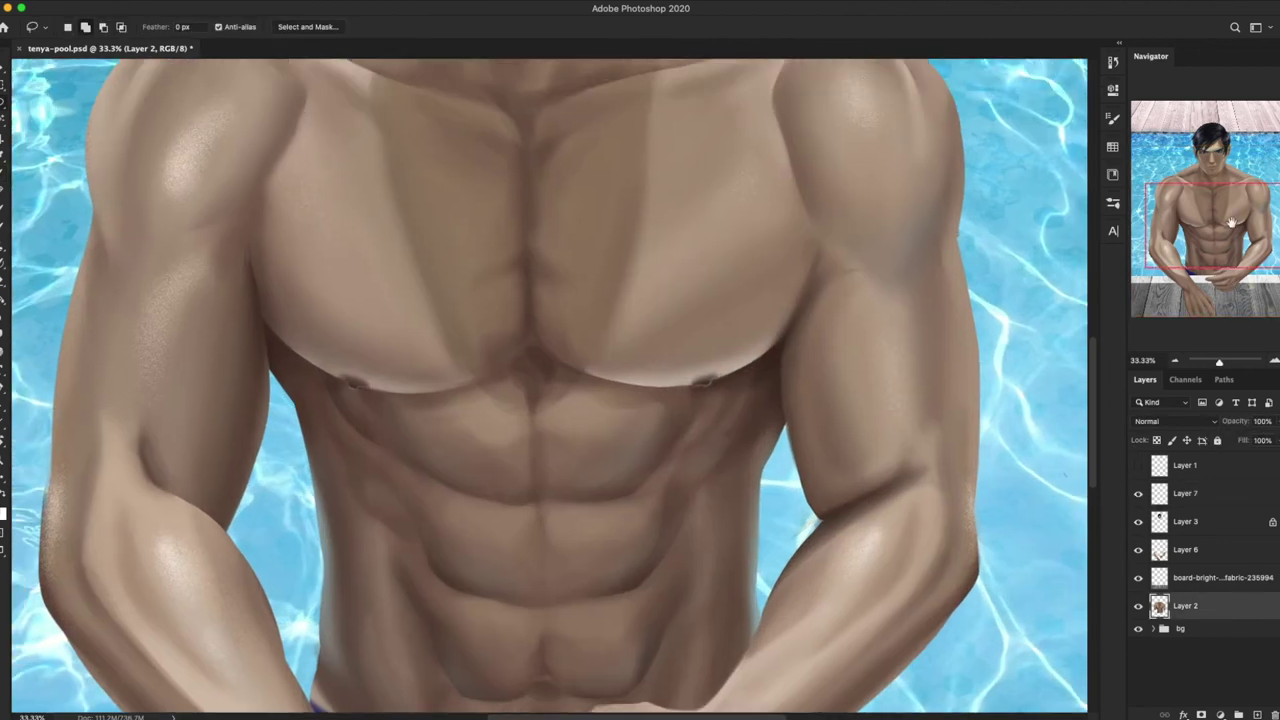
Step: Paint highlights inside a lasso over the upper abs and smudge them smooth
{"action": "key", "text": "b"}
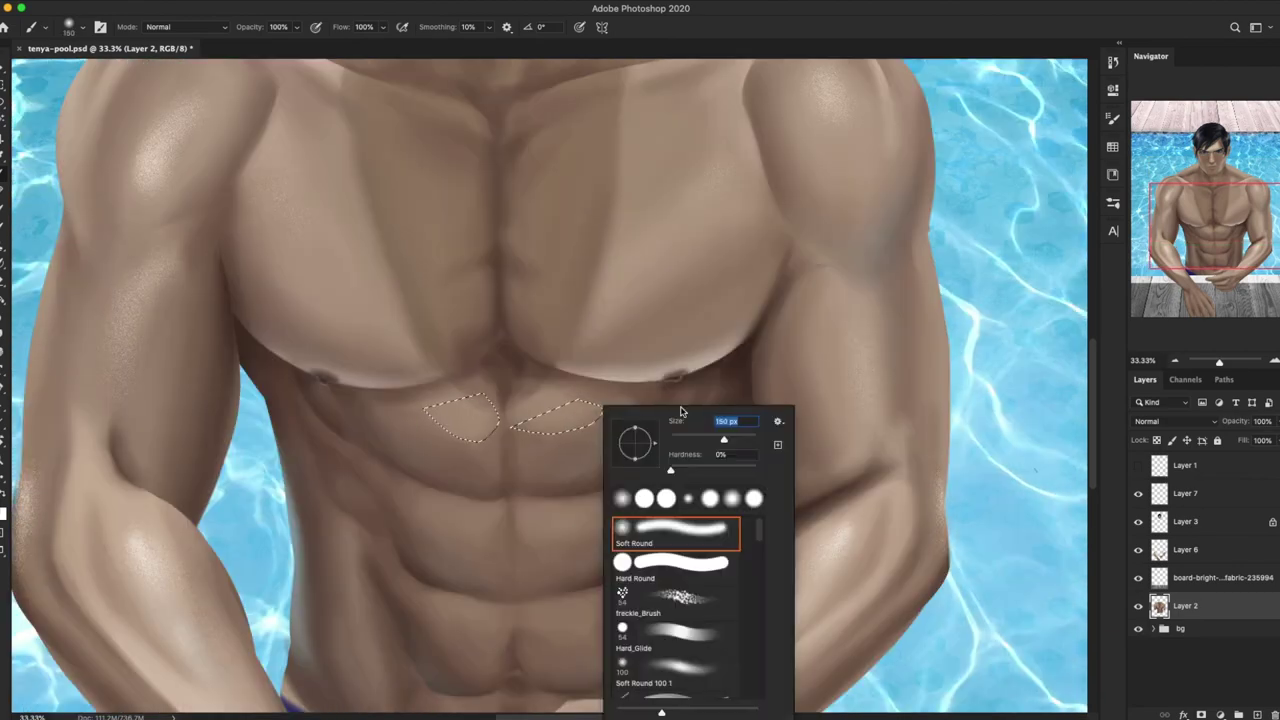
{"action": "right_click", "coordinate": [602, 384]}
{"action": "key", "text": "Escape"}
{"action": "key", "text": "l"}
{"action": "mouse_move", "coordinate": [427, 496]}
{"action": "left_mouse_down"}
{"action": "mouse_move", "coordinate": [553, 487]}
{"action": "mouse_move", "coordinate": [586, 508]}
{"action": "left_mouse_up"}
{"action": "key", "text": "b"}
{"action": "key", "text": "ctrl+d"}
{"action": "key", "text": "ctrl+minus"}
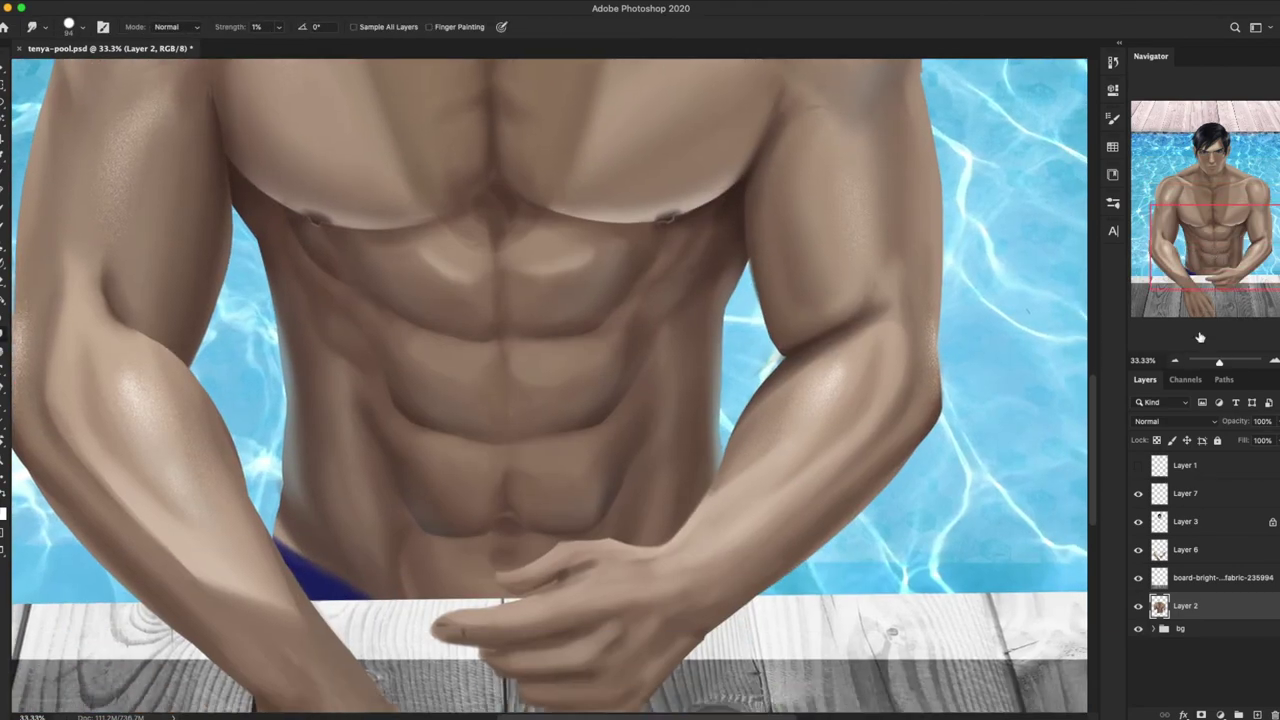
{"action": "left_click_drag", "start_coordinate": [1212, 240], "coordinate": [1234, 260]}
{"action": "key", "text": "b"}
{"action": "key", "text": "ctrl+plus"}
Step: Set the brush blending to Dissolve, enlarge the brush and choose a new paint colour
{"action": "left_click", "coordinate": [185, 27]}
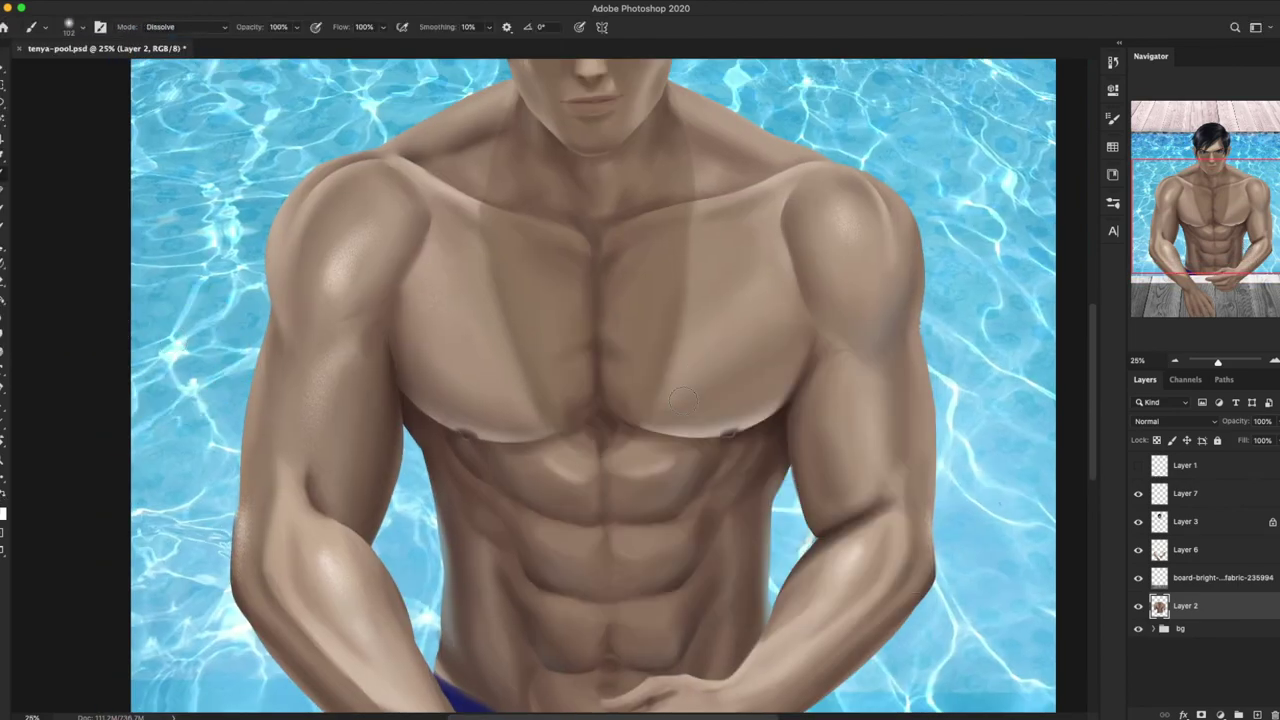
{"action": "scroll", "coordinate": [683, 398], "scroll_direction": "up", "scroll_amount": 5}
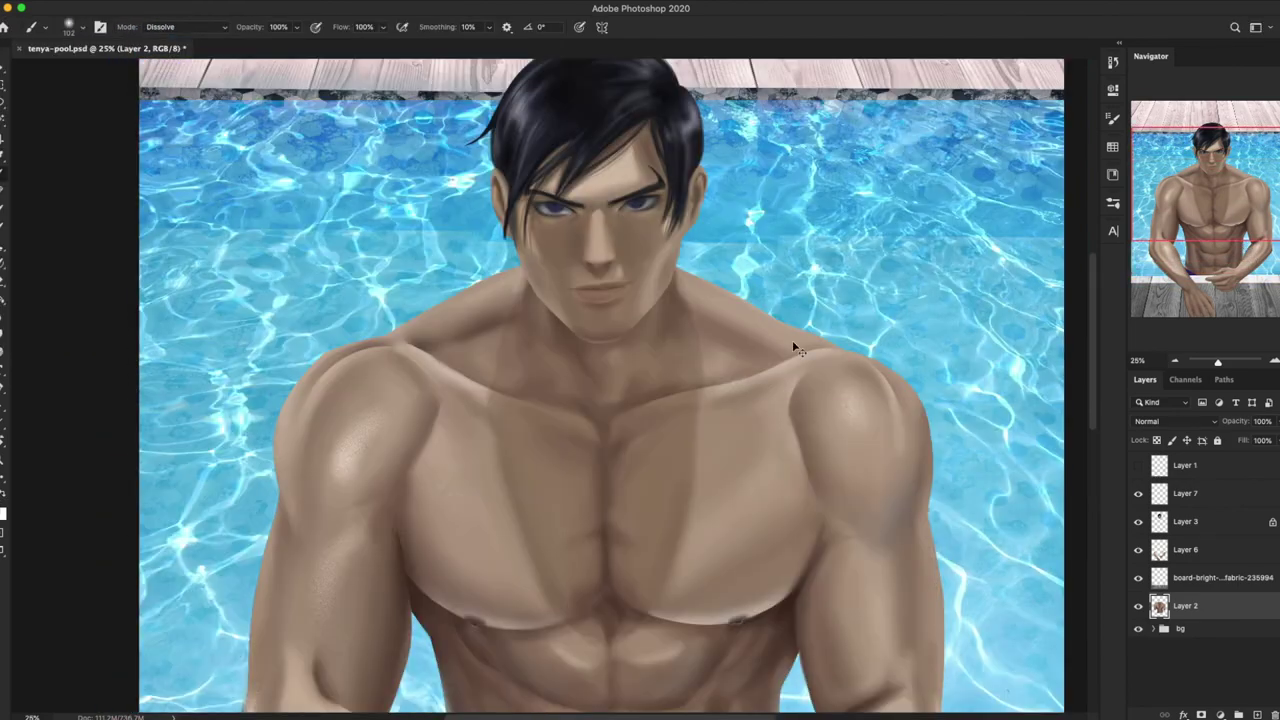
{"action": "scroll", "coordinate": [528, 415], "scroll_direction": "down", "scroll_amount": 10}
{"action": "right_click", "coordinate": [656, 402]}
{"action": "key", "text": "Return"}
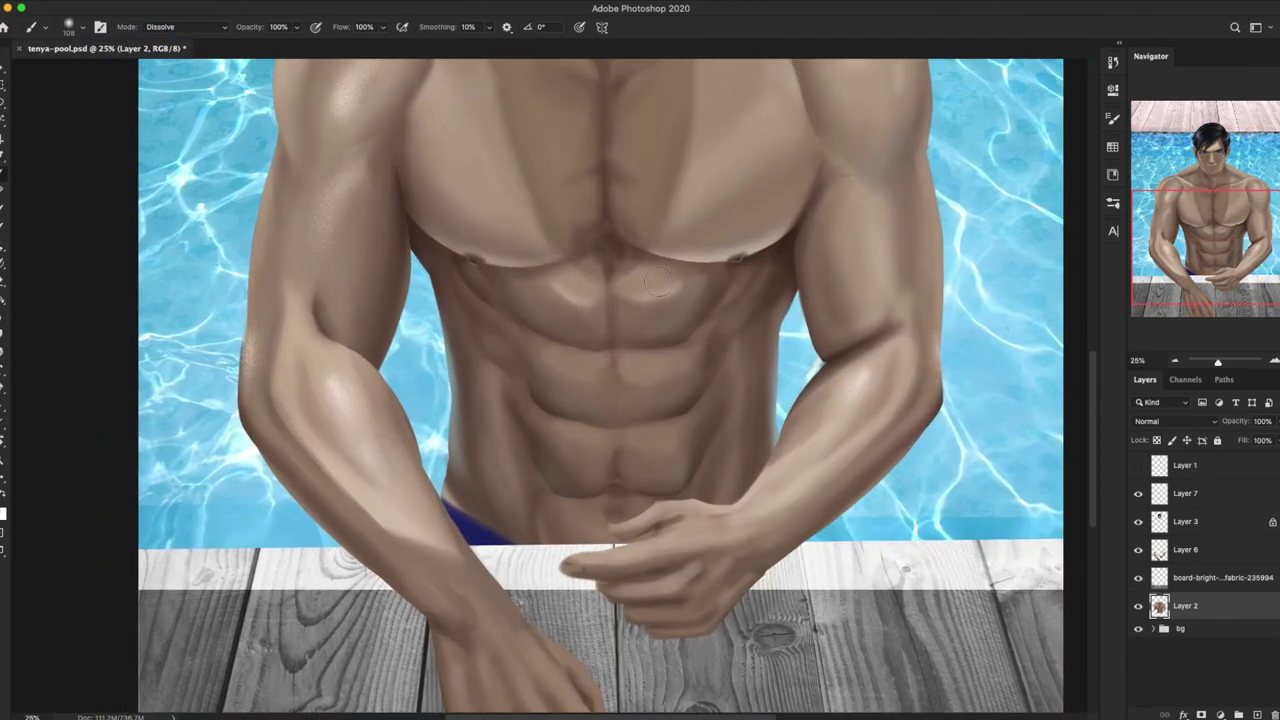
{"action": "mouse_move", "coordinate": [1205, 245]}
{"action": "left_mouse_down"}
{"action": "mouse_move", "coordinate": [1210, 185]}
{"action": "mouse_move", "coordinate": [1222, 213]}
{"action": "mouse_move", "coordinate": [1212, 160]}
{"action": "left_mouse_up"}
{"action": "left_click", "coordinate": [3, 513]}
{"action": "key", "text": "Escape"}
Step: Select Layer 6 and set the new Layer 8 to Multiply blending
{"action": "left_click", "coordinate": [1185, 549]}
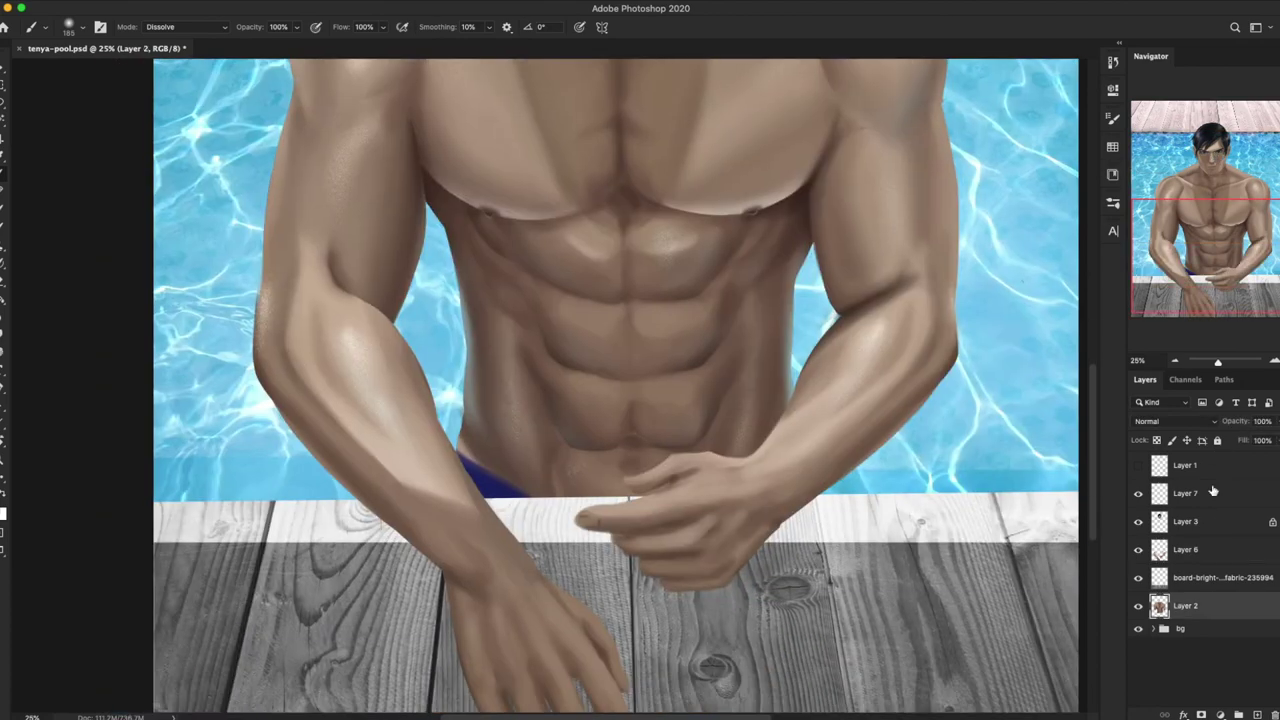
{"action": "key", "text": "ctrl+minus"}
{"action": "right_click", "coordinate": [111, 85]}
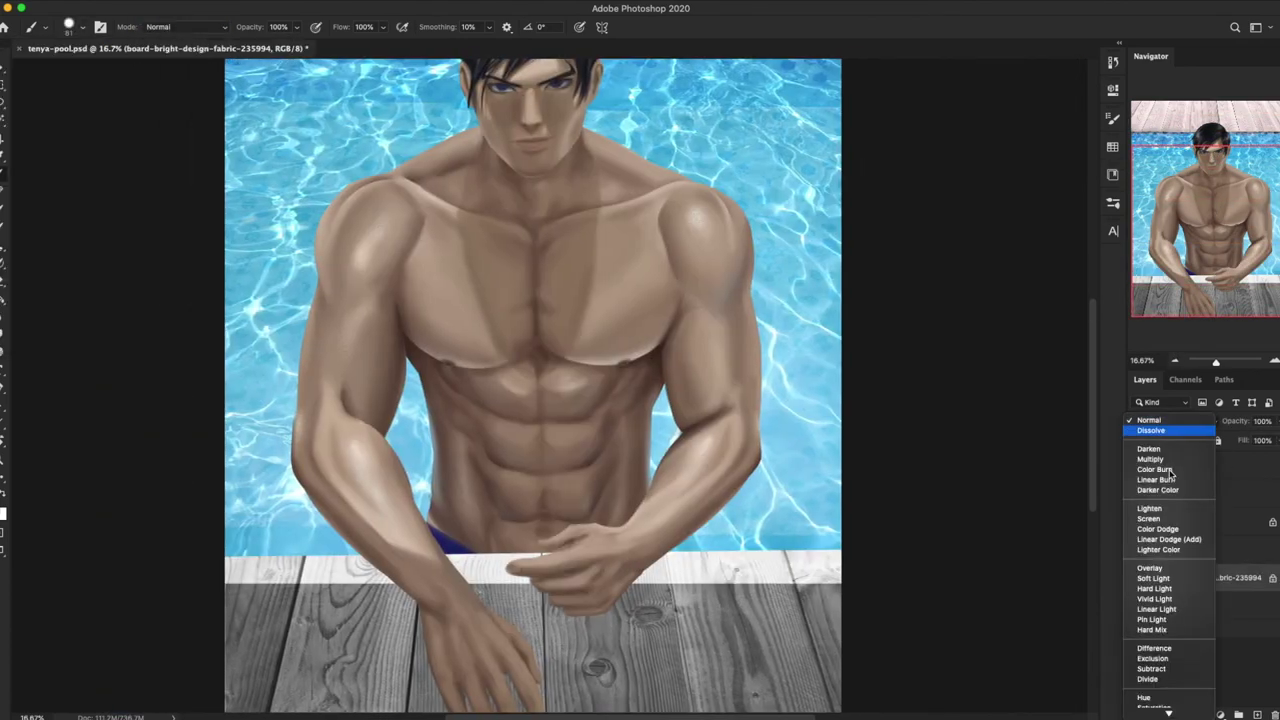
{"action": "left_click", "coordinate": [1150, 459]}
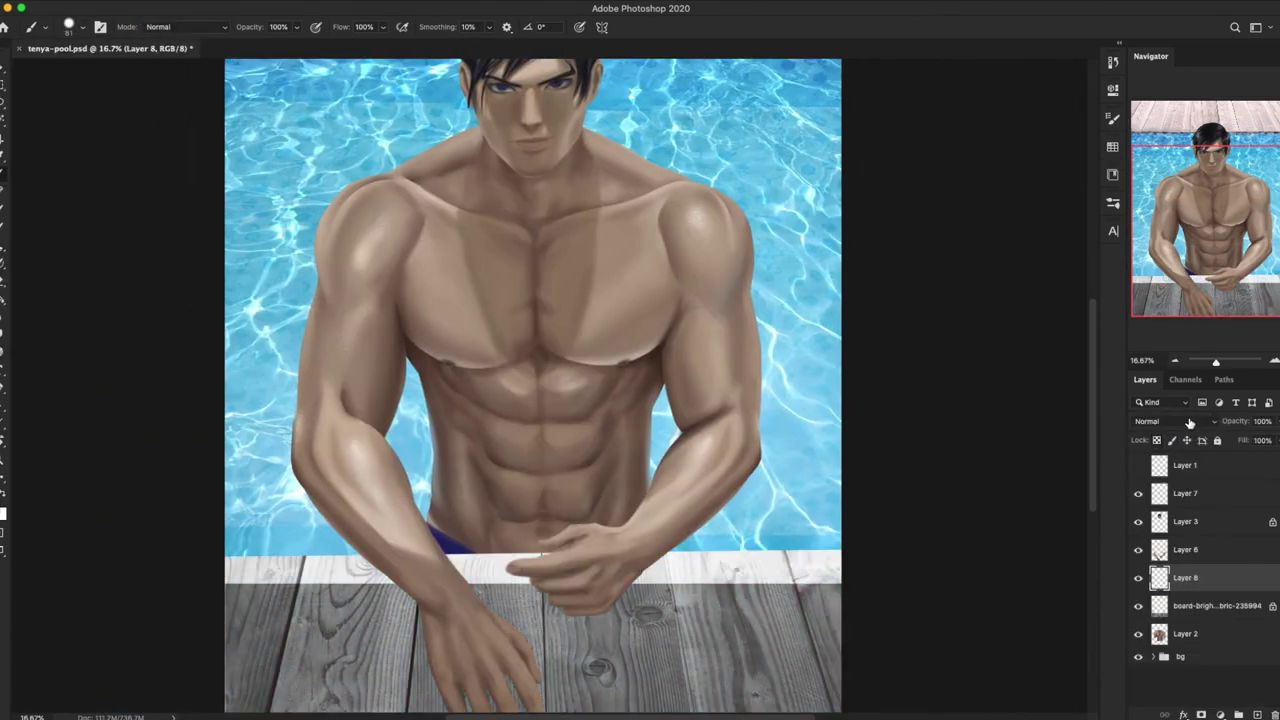
Step: Paint shadows under the arm and hand on Layer 8 and clip it to the deck boards
{"action": "left_click_drag", "start_coordinate": [398, 588], "coordinate": [432, 706]}
{"action": "key", "text": "ctrl+alt+g"}
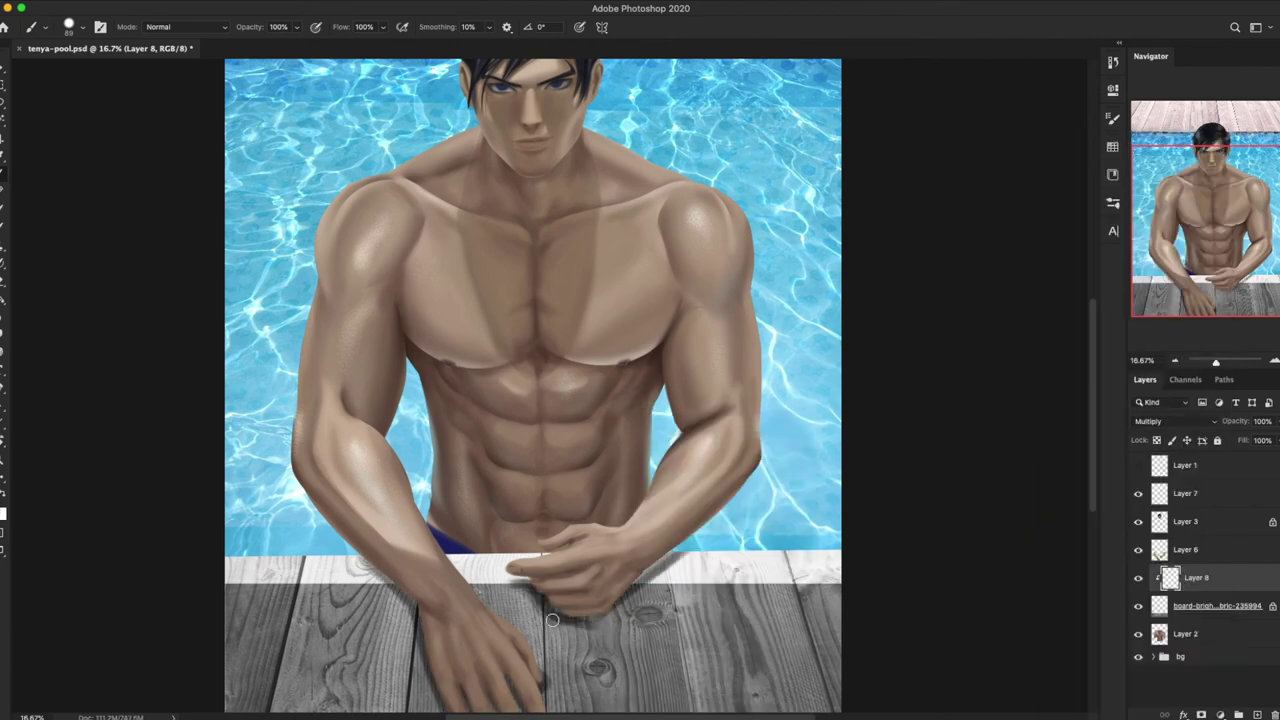
{"action": "key", "text": "ctrl+minus"}
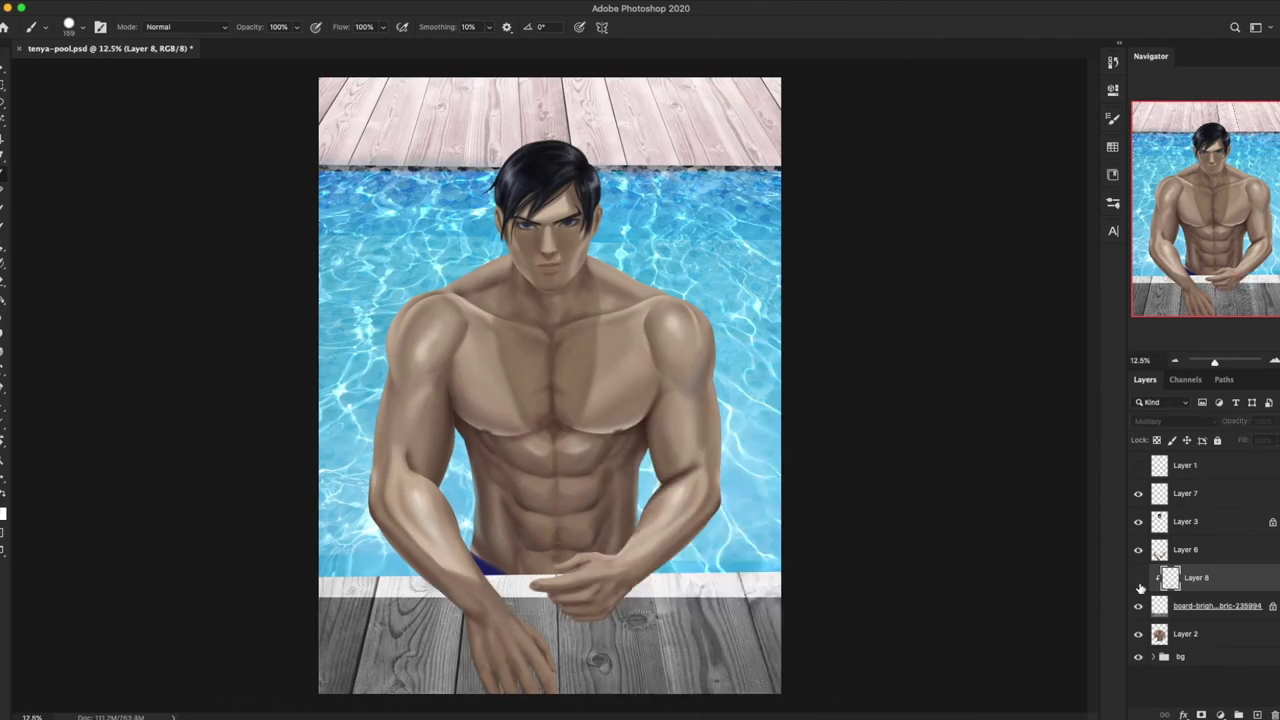
{"action": "left_click", "coordinate": [1150, 522]}
{"action": "scroll", "coordinate": [547, 200], "scroll_direction": "up", "scroll_amount": 4}
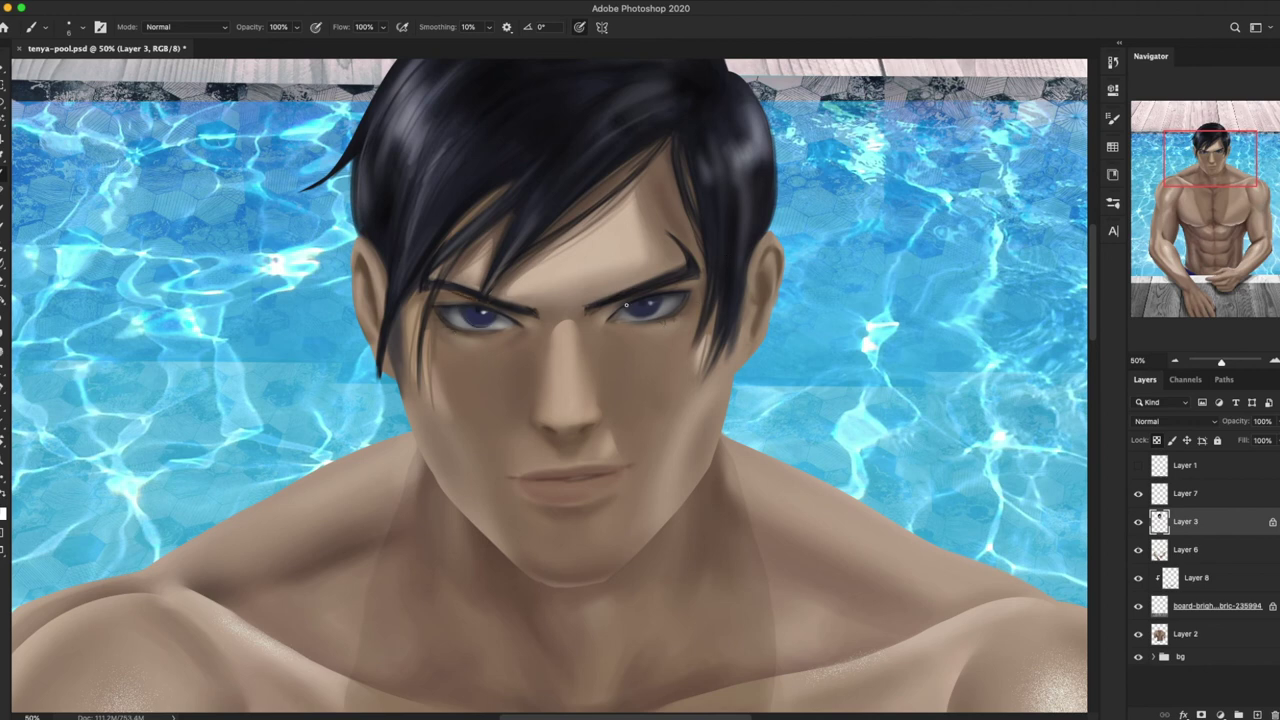
Step: Add a new Layer 9 for droplets and set a small brush size
{"action": "key", "text": "ctrl+0"}
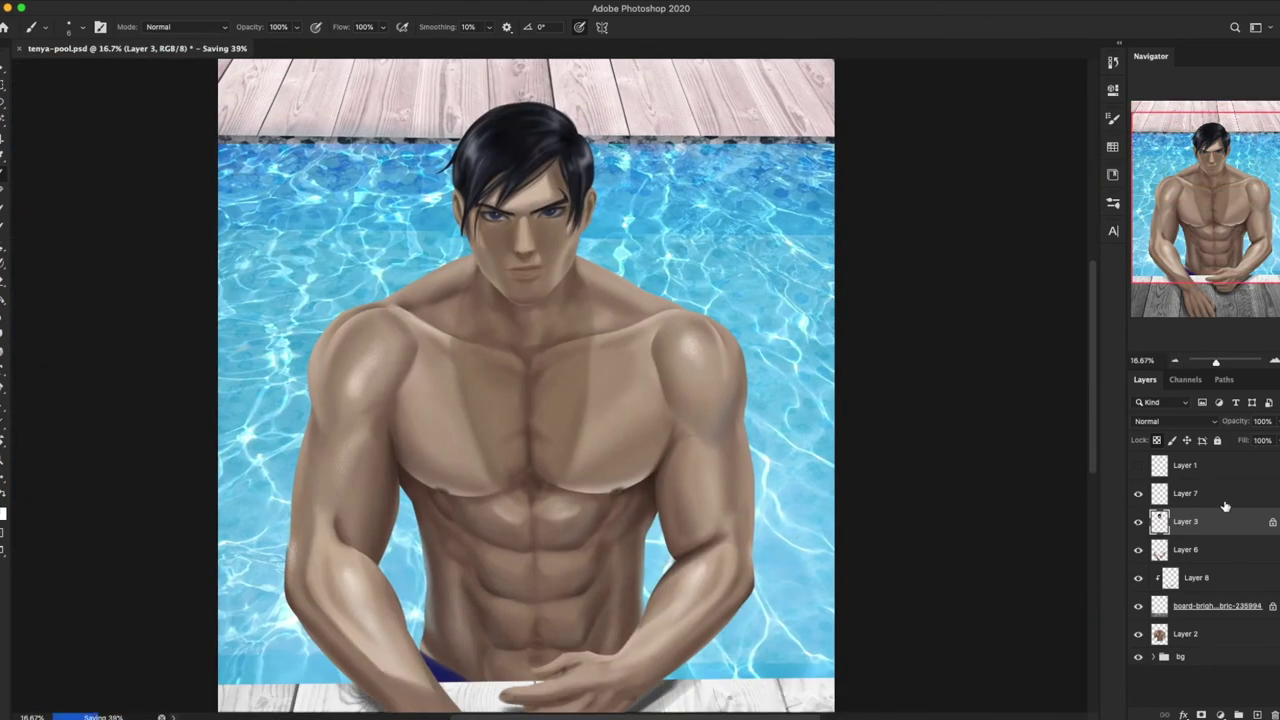
{"action": "left_click", "coordinate": [1185, 493]}
{"action": "left_click", "coordinate": [1238, 714]}
{"action": "right_click", "coordinate": [698, 389]}
{"action": "key", "text": "Return"}
{"action": "key", "text": "ctrl+plus"}
{"action": "key", "text": "ctrl+plus"}
{"action": "key", "text": "ctrl+plus"}
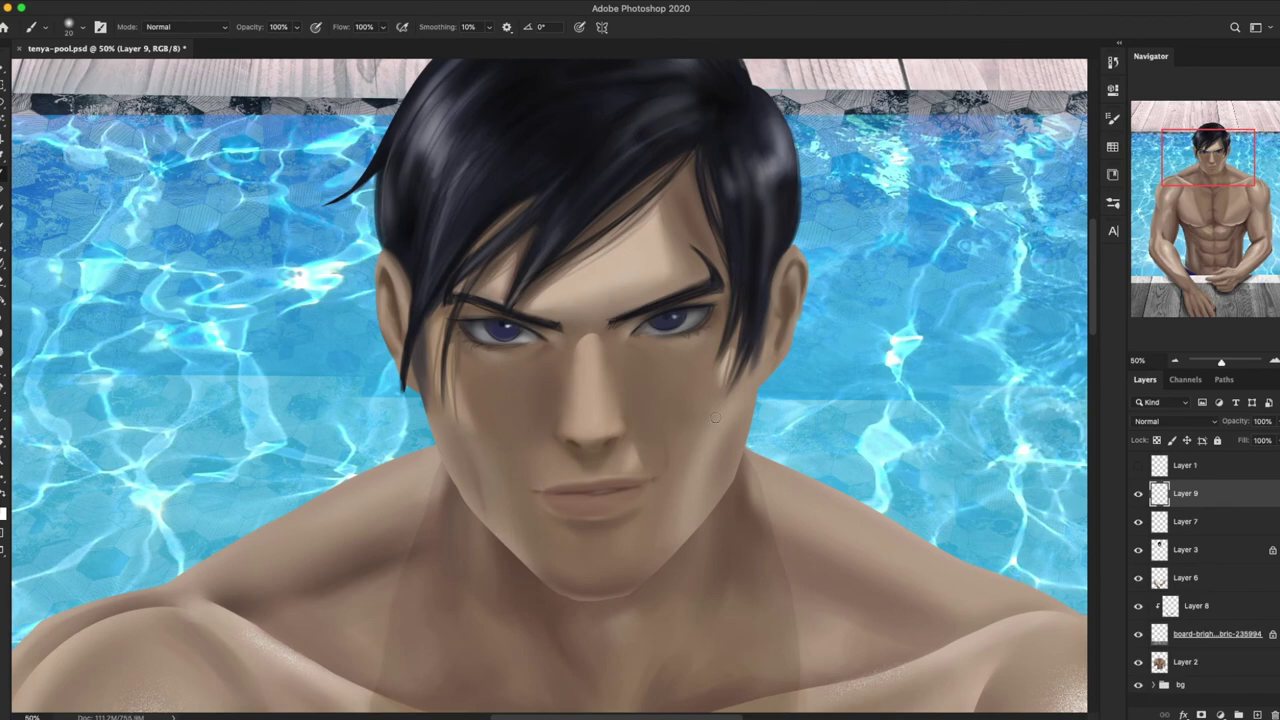
Step: Paint small water droplets across the forehead and cheeks with a resized brush
{"action": "left_click", "coordinate": [1176, 362]}
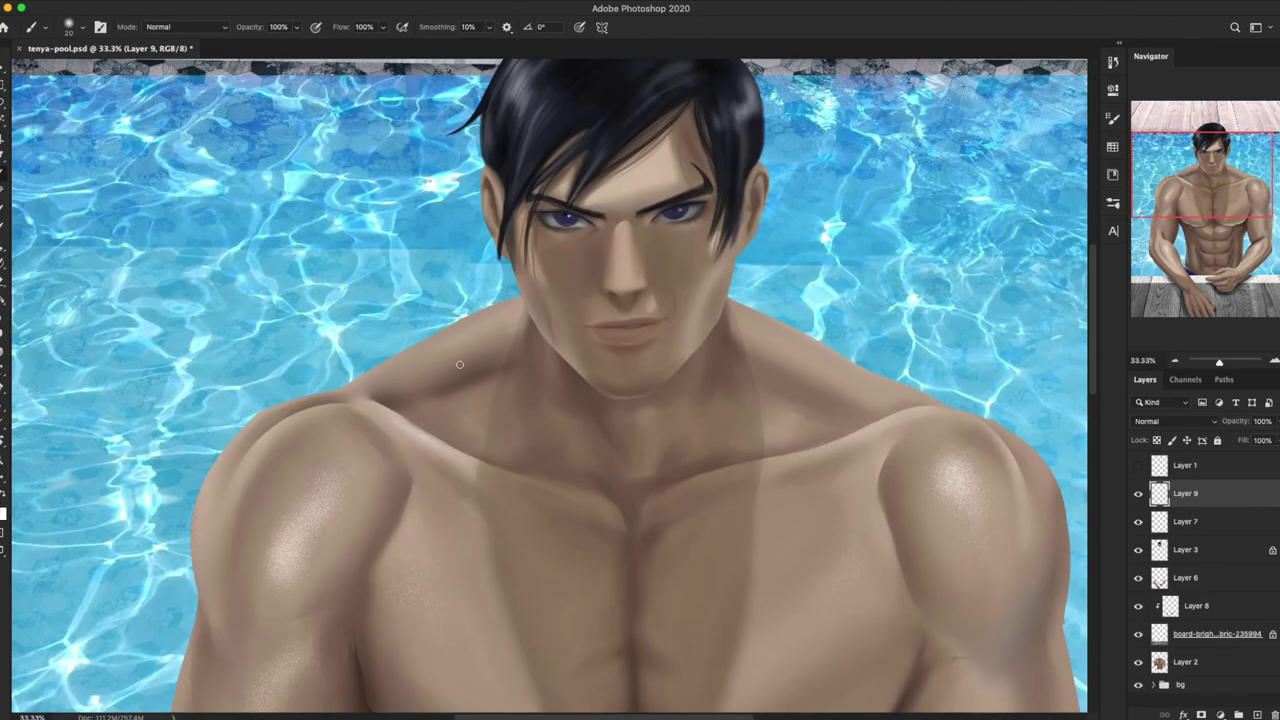
{"action": "scroll", "coordinate": [816, 466], "scroll_direction": "down", "scroll_amount": 1}
{"action": "scroll", "coordinate": [816, 466], "scroll_direction": "right", "scroll_amount": 1}
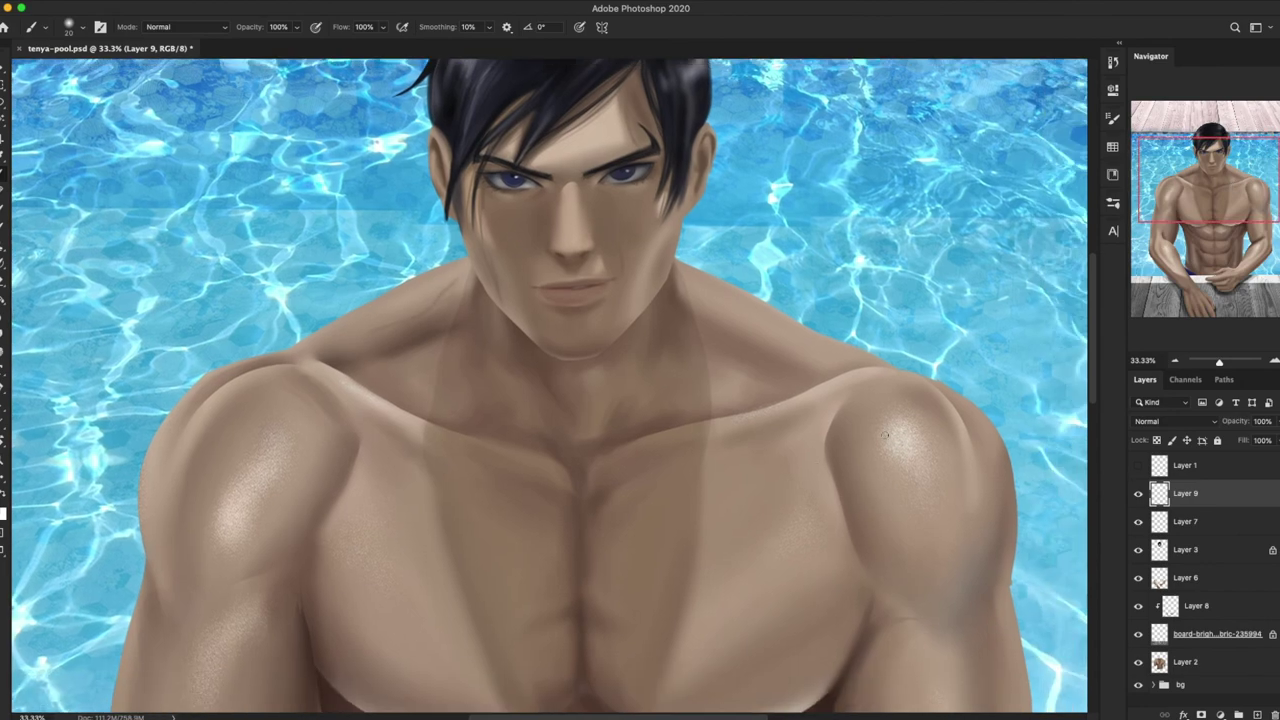
{"action": "scroll", "coordinate": [645, 405], "scroll_direction": "down", "scroll_amount": 5}
{"action": "right_click", "coordinate": [645, 405]}
{"action": "key", "text": "Escape"}
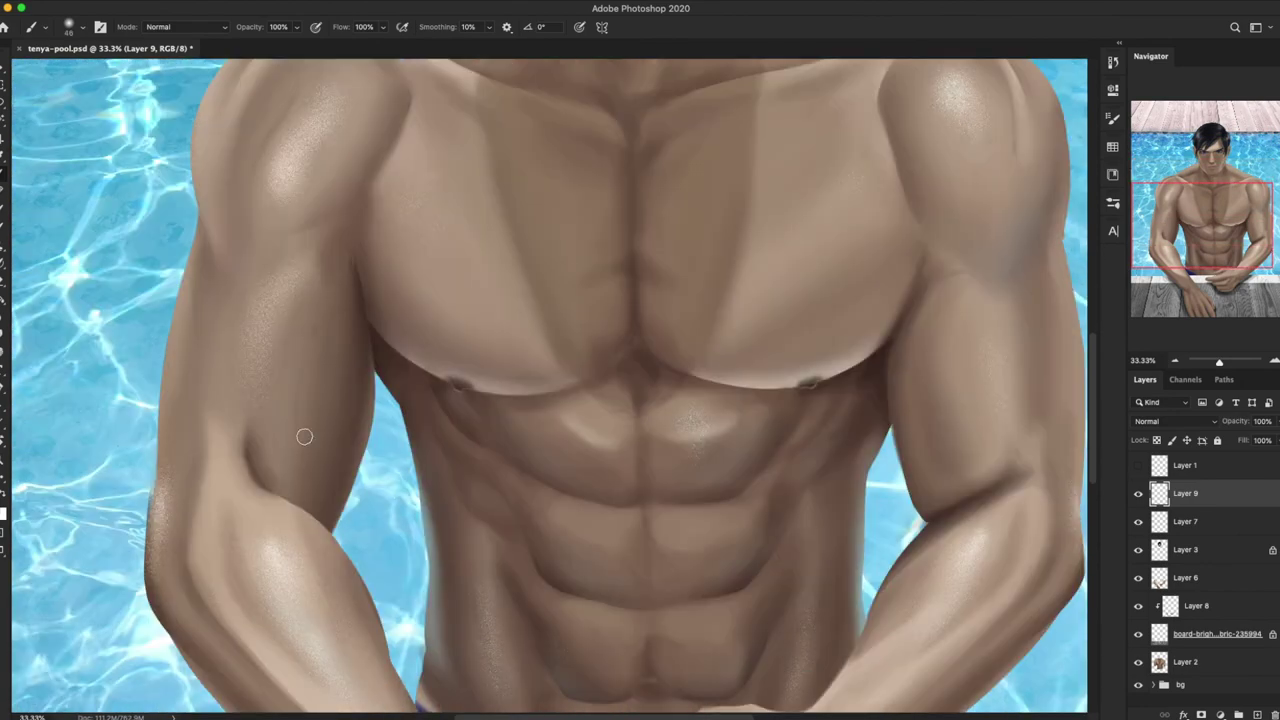
{"action": "scroll", "coordinate": [225, 491], "scroll_direction": "right", "scroll_amount": 1}
{"action": "scroll", "coordinate": [568, 489], "scroll_direction": "up", "scroll_amount": 5}
{"action": "scroll", "coordinate": [568, 489], "scroll_direction": "down", "scroll_amount": 1}
{"action": "scroll", "coordinate": [851, 218], "scroll_direction": "down", "scroll_amount": 7}
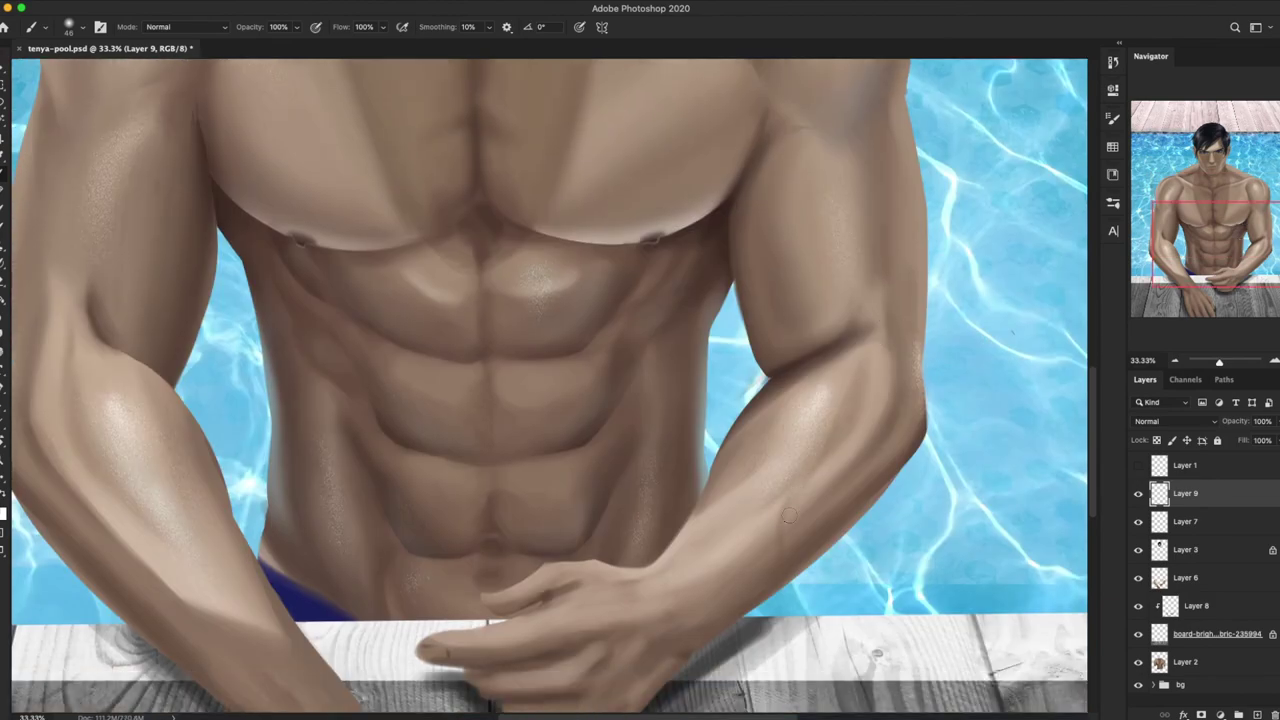
{"action": "scroll", "coordinate": [414, 557], "scroll_direction": "down", "scroll_amount": 3}
{"action": "scroll", "coordinate": [414, 557], "scroll_direction": "left", "scroll_amount": 2}
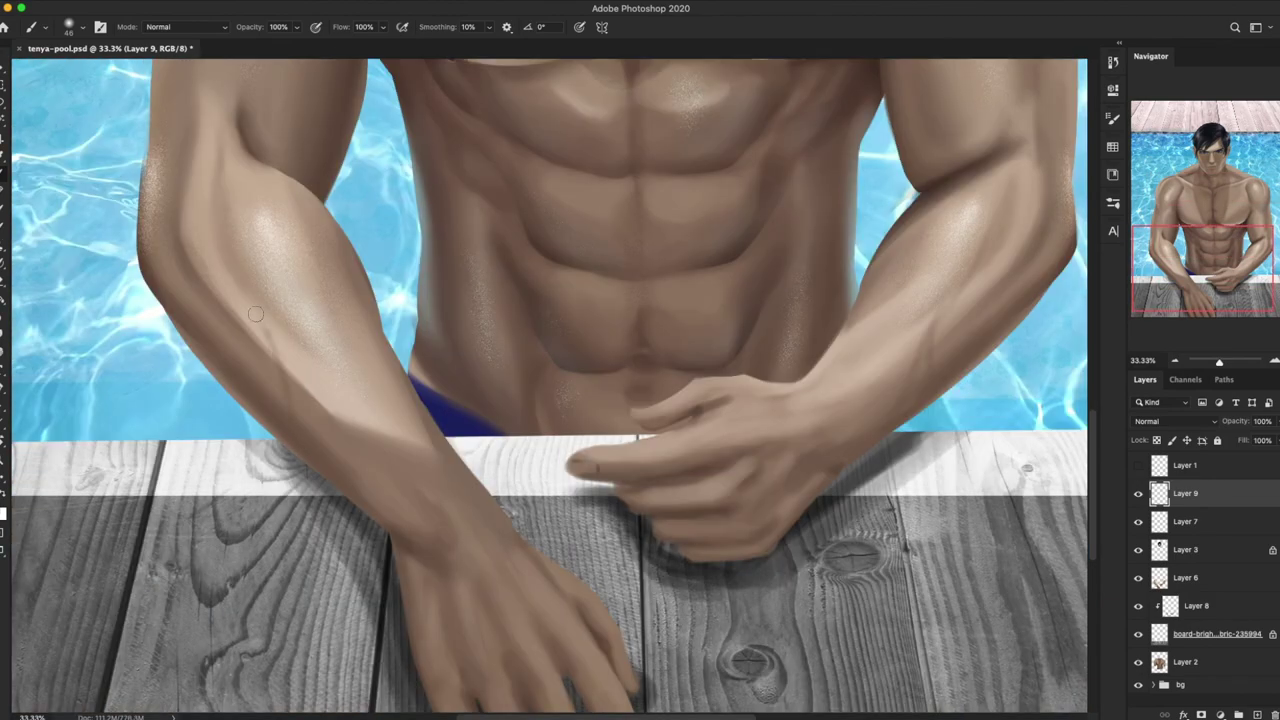
{"action": "scroll", "coordinate": [725, 340], "scroll_direction": "up", "scroll_amount": 10}
Step: Shrink the brush again and add drips running down the chin and neck
{"action": "right_click", "coordinate": [725, 340]}
{"action": "key", "text": "Escape"}
{"action": "key", "text": "ctrl+plus"}
{"action": "key", "text": "ctrl+plus"}
{"action": "right_click", "coordinate": [546, 352]}
{"action": "key", "text": "Escape"}
{"action": "scroll", "coordinate": [459, 321], "scroll_direction": "down", "scroll_amount": 5}
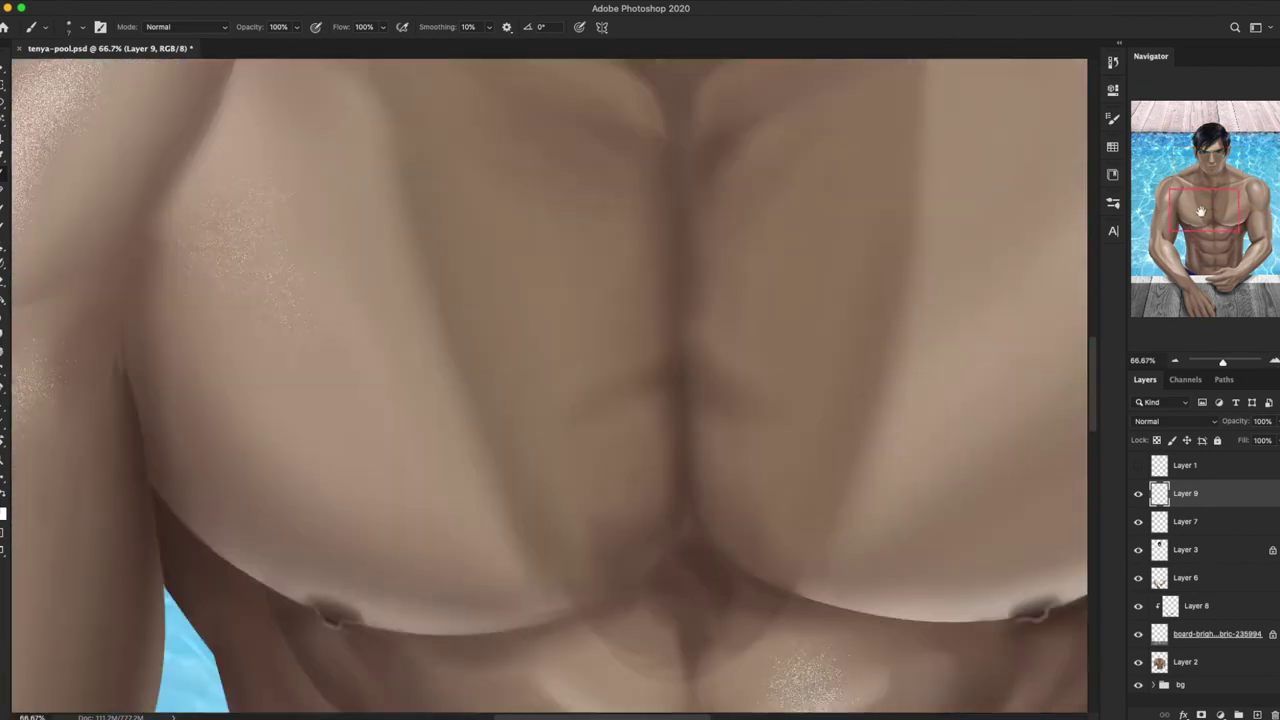
{"action": "scroll", "coordinate": [715, 561], "scroll_direction": "up", "scroll_amount": 7}
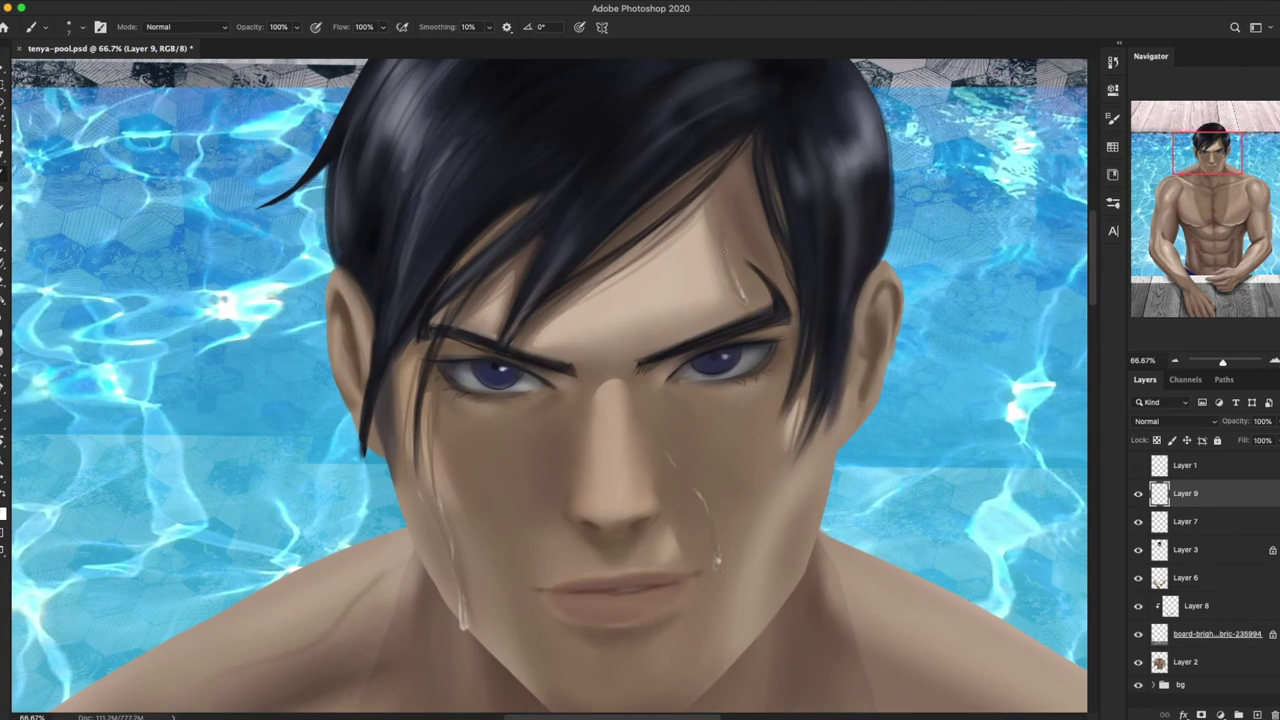
{"action": "left_click_drag", "start_coordinate": [1221, 140], "coordinate": [1221, 148]}
{"action": "scroll", "coordinate": [600, 393], "scroll_direction": "down", "scroll_amount": 10}
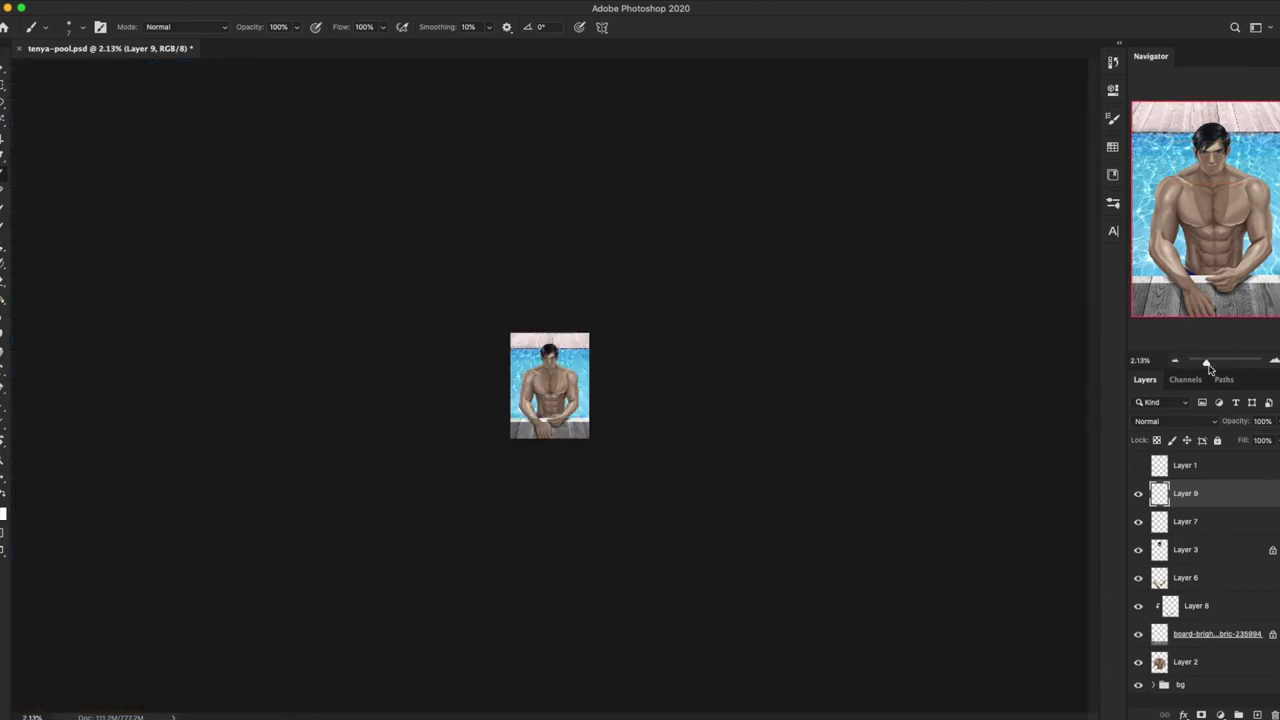
{"action": "scroll", "coordinate": [600, 393], "scroll_direction": "up", "scroll_amount": 8}
Step: Erase stray droplet strokes, then zoom out to check the face and chest
{"action": "key", "text": "e"}
{"action": "key", "text": "b"}
{"action": "scroll", "coordinate": [645, 537], "scroll_direction": "up", "scroll_amount": 3}
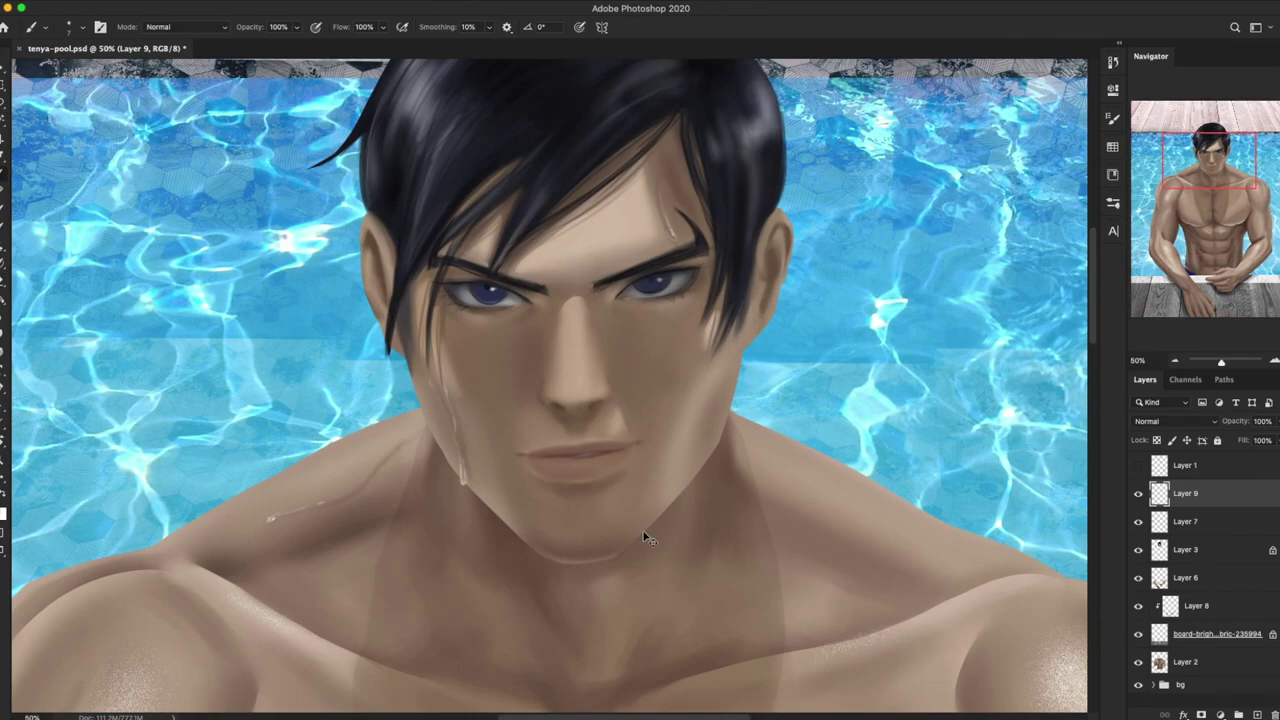
{"action": "scroll", "coordinate": [641, 558], "scroll_direction": "down", "scroll_amount": 1}
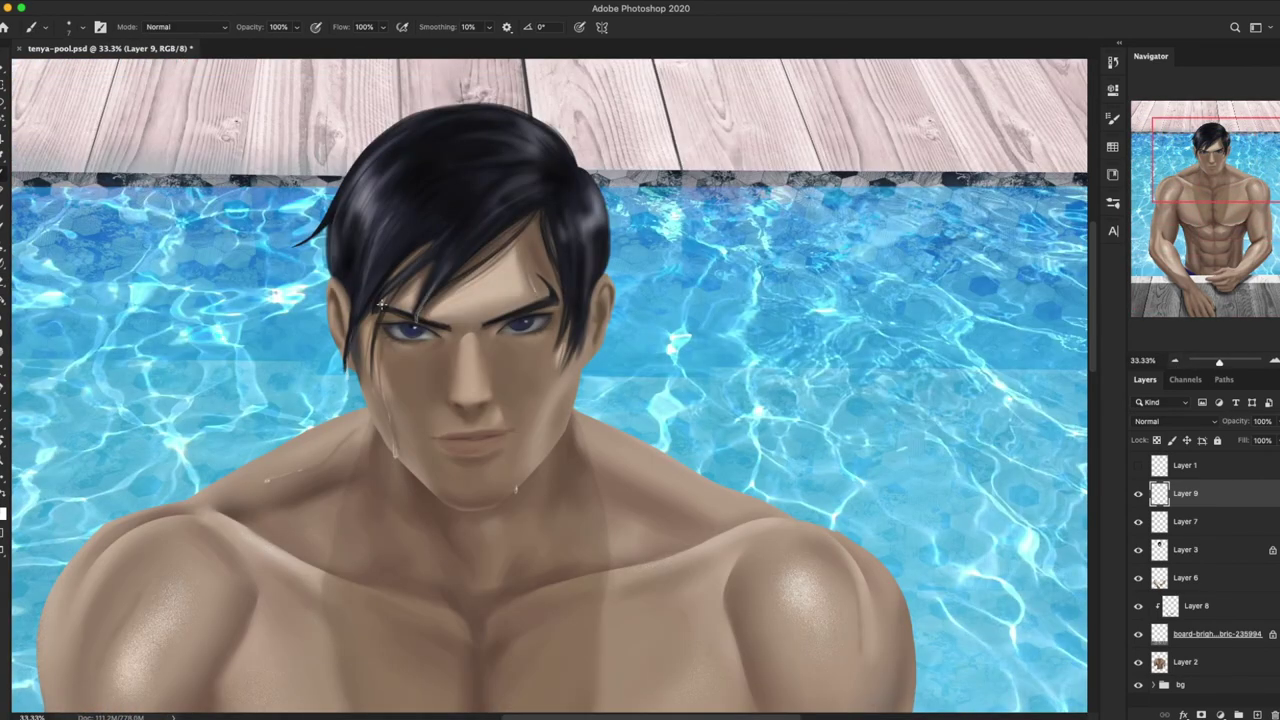
{"action": "key", "text": "ctrl+plus"}
{"action": "key", "text": "ctrl+plus"}
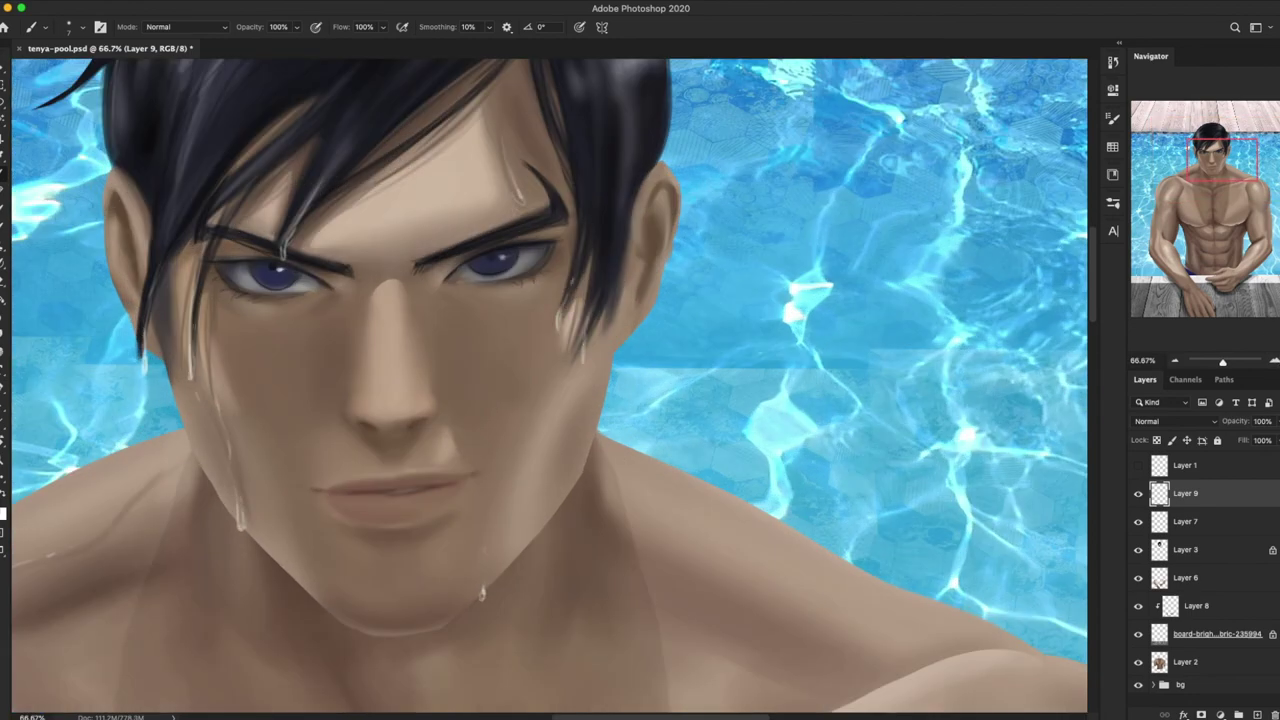
{"action": "key", "text": "ctrl+minus"}
{"action": "key", "text": "ctrl+minus"}
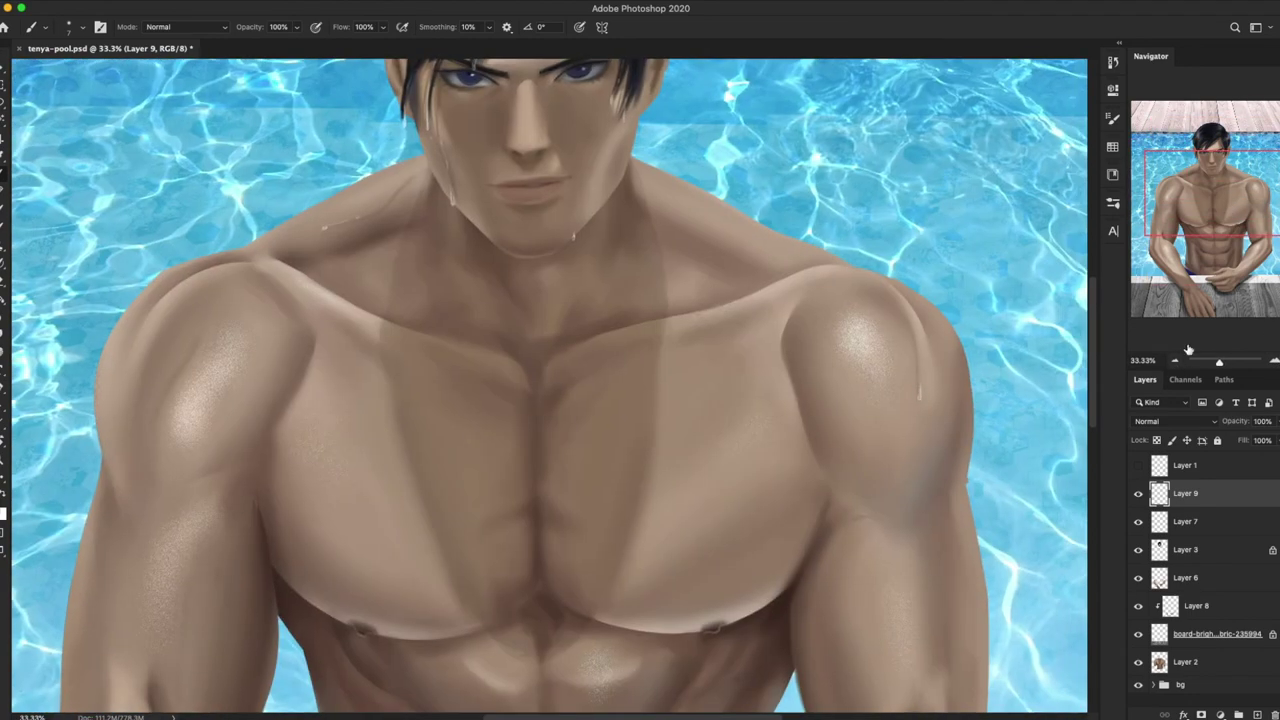
{"action": "key", "text": "ctrl+minus"}
{"action": "left_click_drag", "start_coordinate": [1249, 192], "coordinate": [1249, 207]}
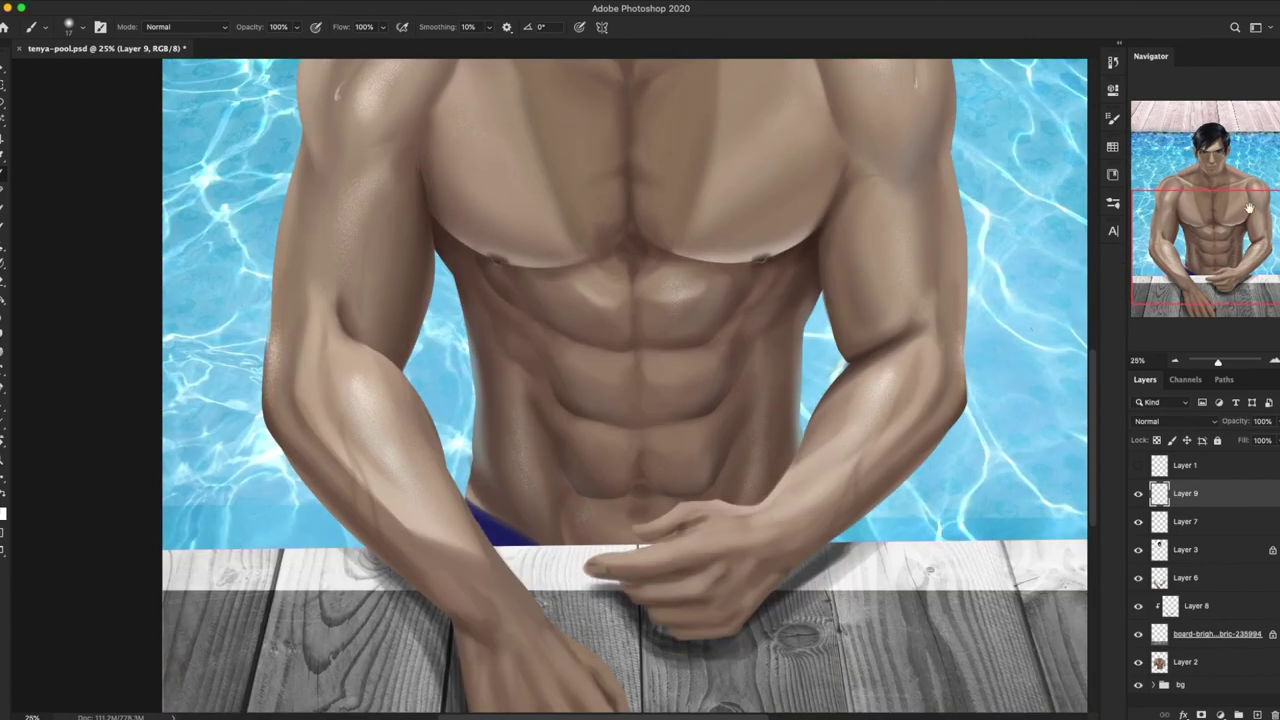
Step: Paint a water droplet with a thin drip running down from the collarbone
{"action": "mouse_move", "coordinate": [1245, 232]}
{"action": "left_mouse_down"}
{"action": "mouse_move", "coordinate": [1245, 170]}
{"action": "mouse_move", "coordinate": [1252, 196]}
{"action": "left_mouse_up"}
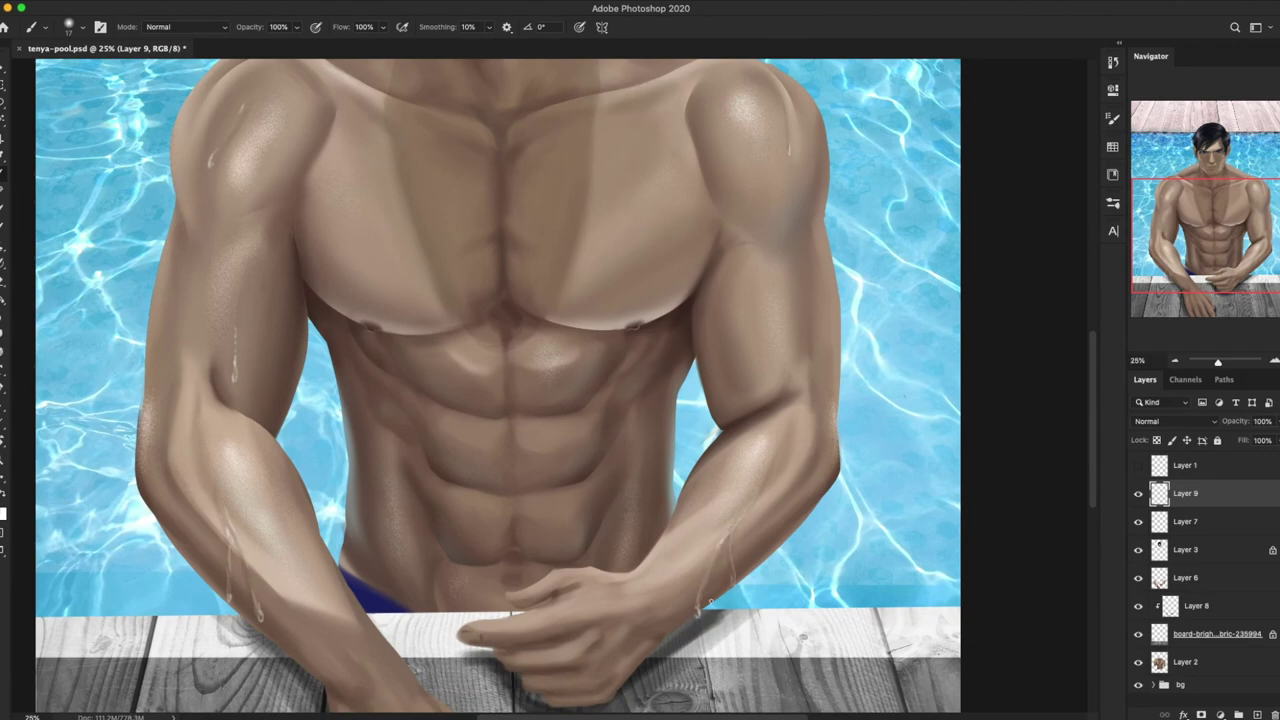
{"action": "left_click_drag", "start_coordinate": [812, 386], "coordinate": [808, 494]}
{"action": "left_click", "coordinate": [1176, 358]}
{"action": "scroll", "coordinate": [483, 442], "scroll_direction": "up", "scroll_amount": 2}
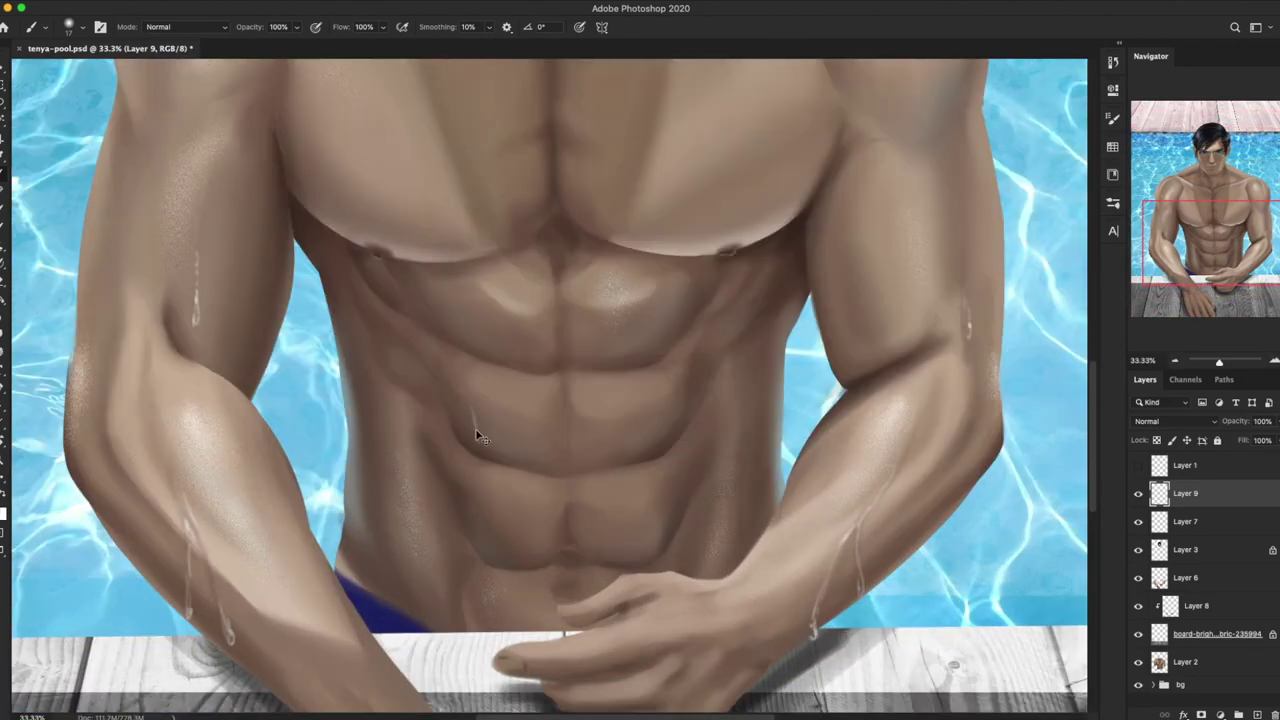
{"action": "left_click_drag", "start_coordinate": [475, 424], "coordinate": [557, 554]}
{"action": "scroll", "coordinate": [817, 384], "scroll_direction": "up", "scroll_amount": 5}
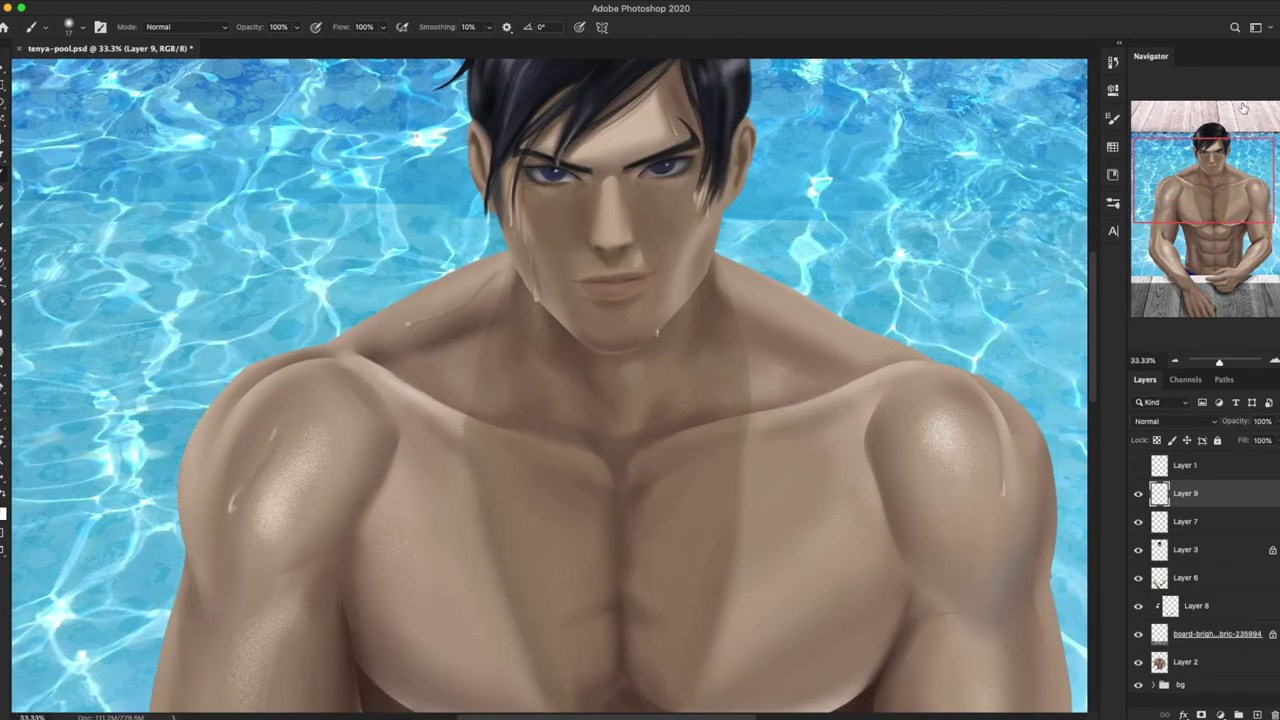
{"action": "right_click", "coordinate": [629, 443]}
{"action": "key", "text": "Escape"}
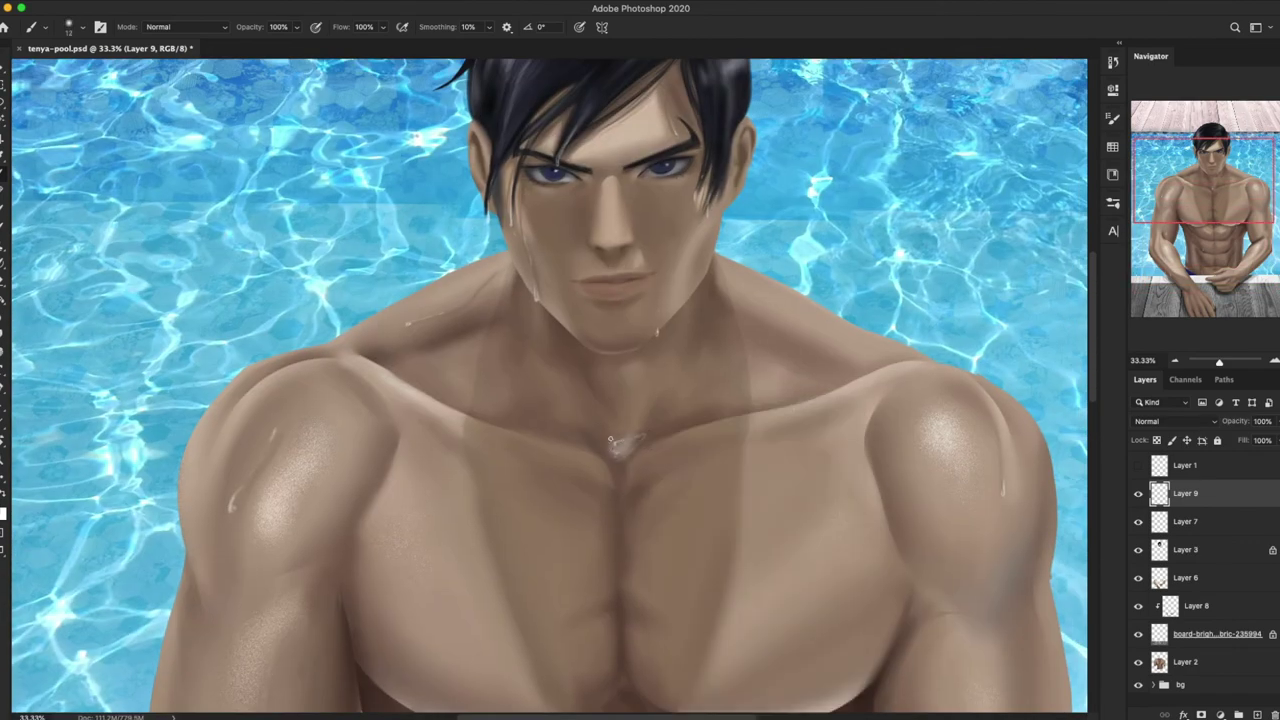
{"action": "left_click_drag", "start_coordinate": [652, 426], "coordinate": [770, 484]}
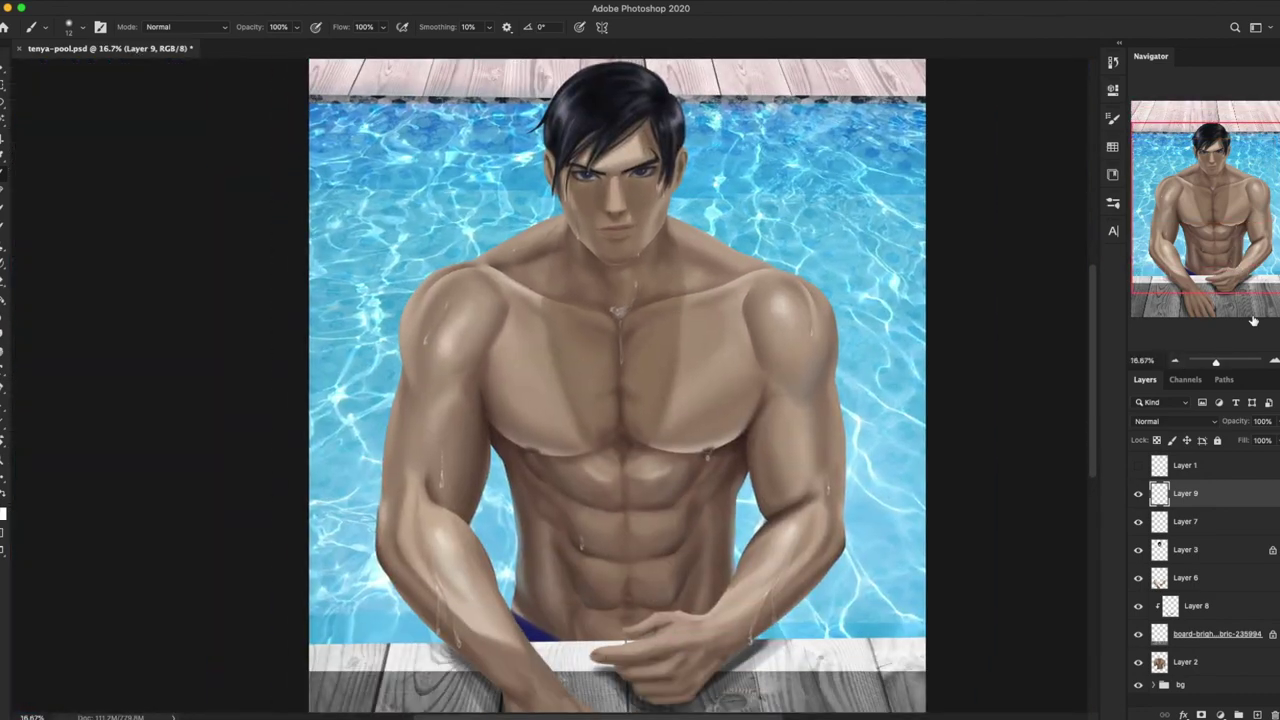
Step: Check the drips at several zoom levels and save the painting
{"action": "scroll", "coordinate": [818, 513], "scroll_direction": "up", "scroll_amount": 5}
{"action": "scroll", "coordinate": [760, 480], "scroll_direction": "up", "scroll_amount": 5}
{"action": "scroll", "coordinate": [793, 349], "scroll_direction": "down", "scroll_amount": 5}
{"action": "scroll", "coordinate": [793, 349], "scroll_direction": "left", "scroll_amount": 3}
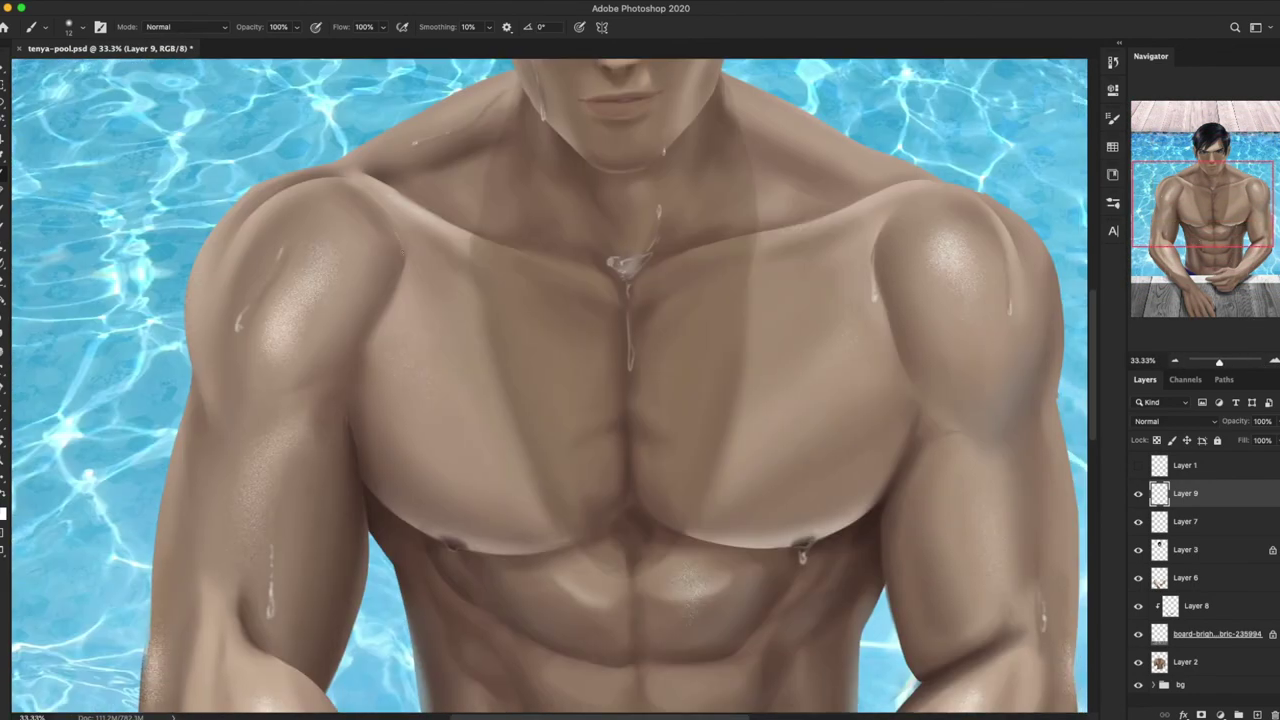
{"action": "key", "text": "ctrl+minus"}
{"action": "left_click", "coordinate": [1174, 362]}
{"action": "key", "text": "ctrl+s"}
{"action": "key", "text": "ctrl+plus"}
{"action": "key", "text": "ctrl+minus"}
{"action": "key", "text": "ctrl+minus"}
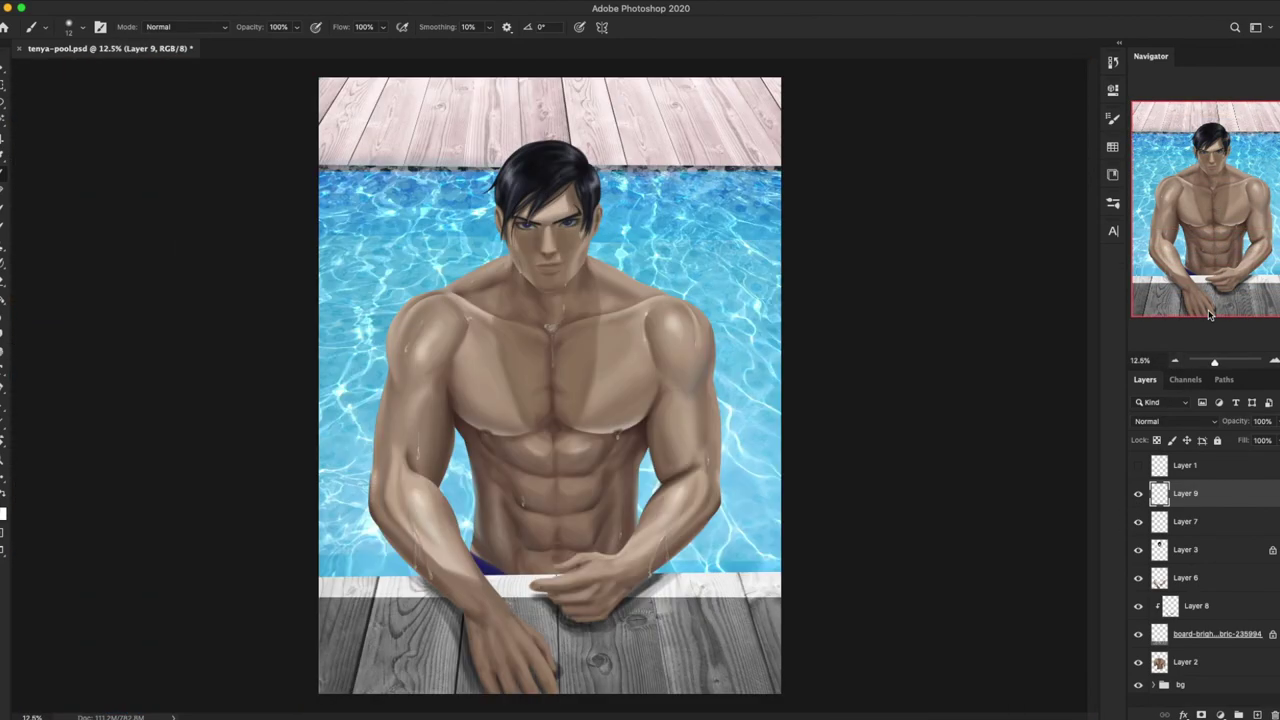
Step: Group the figure layers as 'tenya', add a Lighten layer above, and remove Layer 1
{"action": "key", "text": "ctrl+g"}
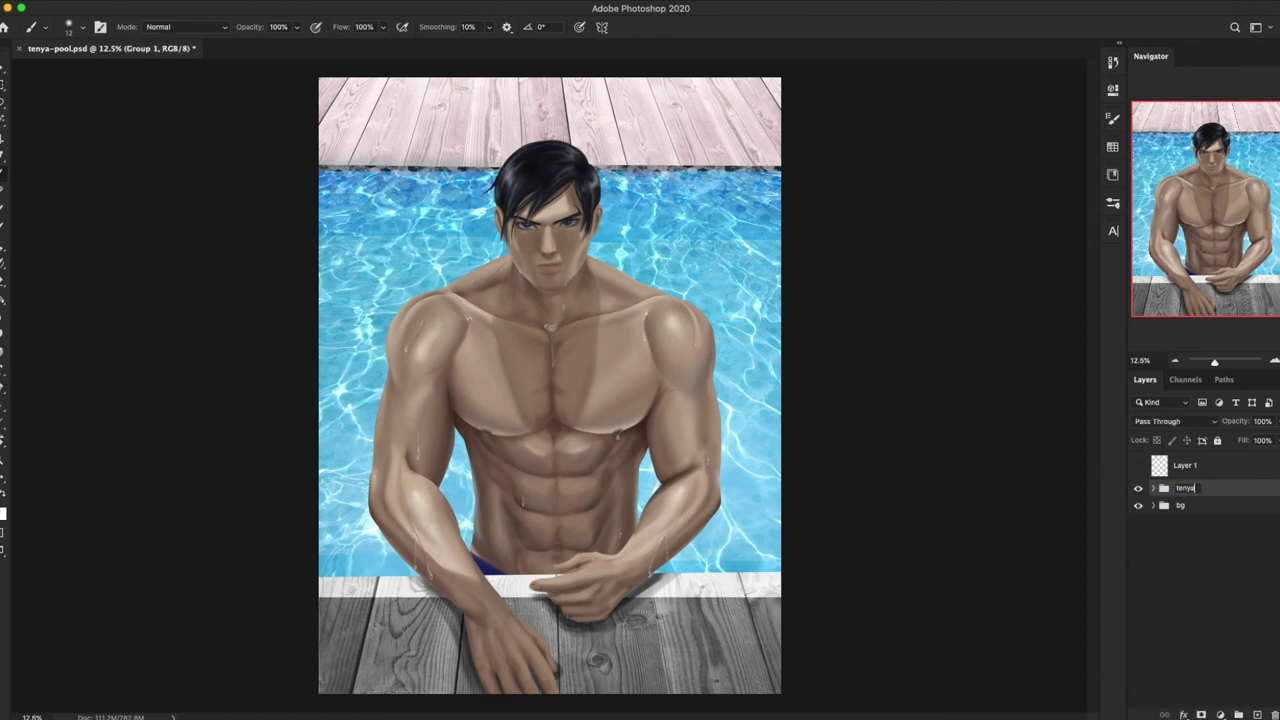
{"action": "key", "text": "Return"}
{"action": "key", "text": "ctrl+shift+alt+n"}
{"action": "left_click", "coordinate": [1175, 421]}
{"action": "left_click", "coordinate": [1160, 513]}
{"action": "right_click", "coordinate": [655, 356]}
{"action": "key", "text": "Escape"}
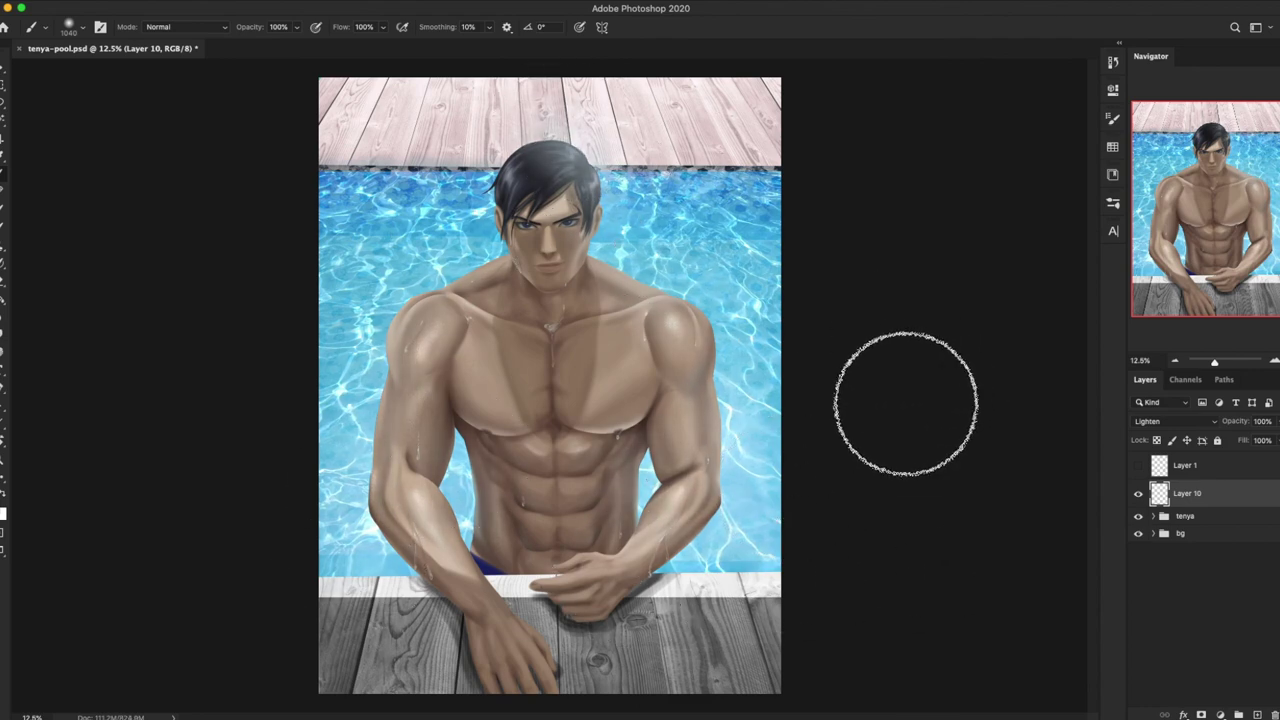
{"action": "left_click", "coordinate": [1200, 488]}
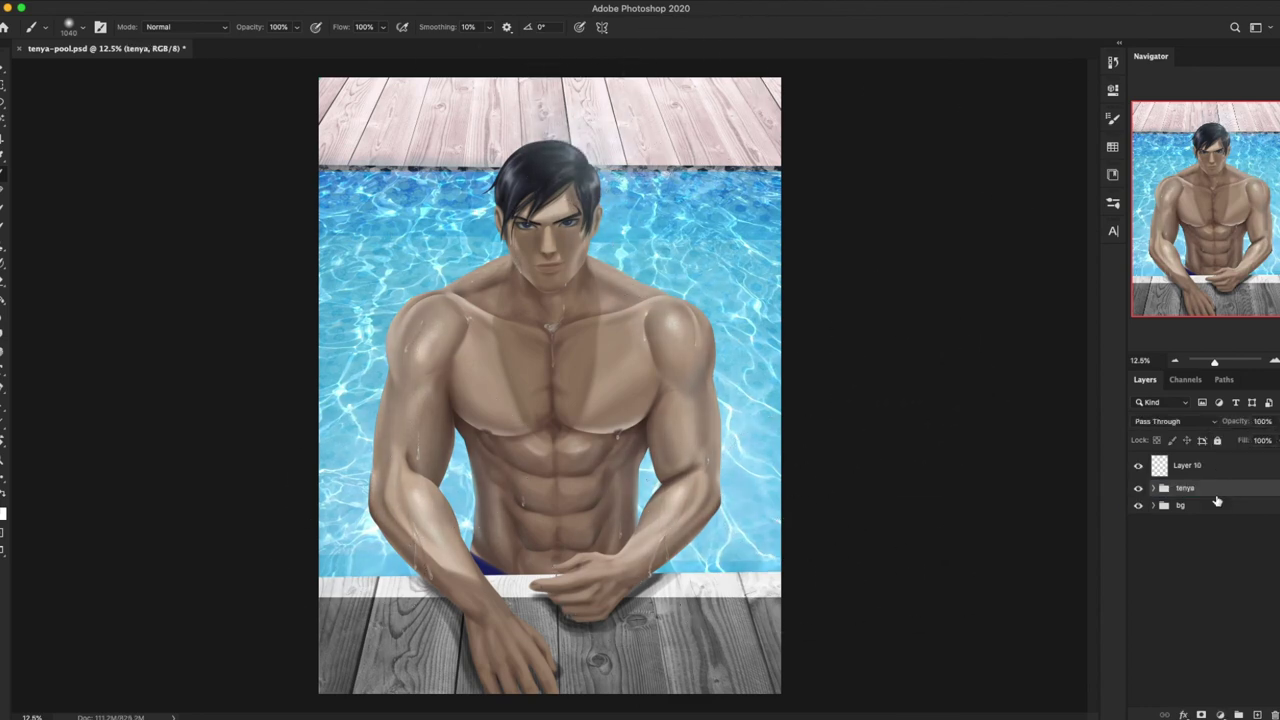
Step: Add a new top layer and fill it with black
{"action": "left_click", "coordinate": [1200, 465]}
{"action": "left_click", "coordinate": [1238, 714]}
{"action": "key", "text": "g"}
{"action": "left_click", "coordinate": [728, 266]}
Step: Render a brightened Lens Flare on the black layer and set it to Screen
{"action": "left_click", "coordinate": [318, 3]}
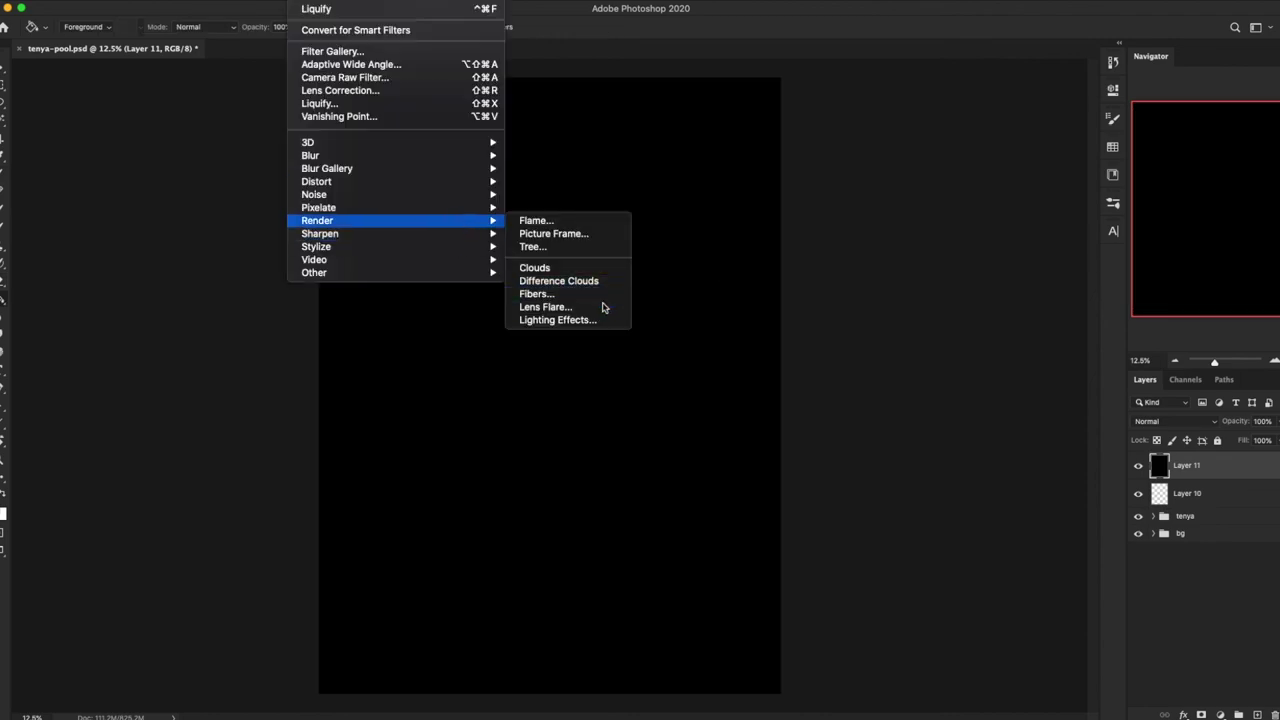
{"action": "left_click", "coordinate": [545, 307]}
{"action": "left_click", "coordinate": [571, 131]}
{"action": "left_click", "coordinate": [318, 3]}
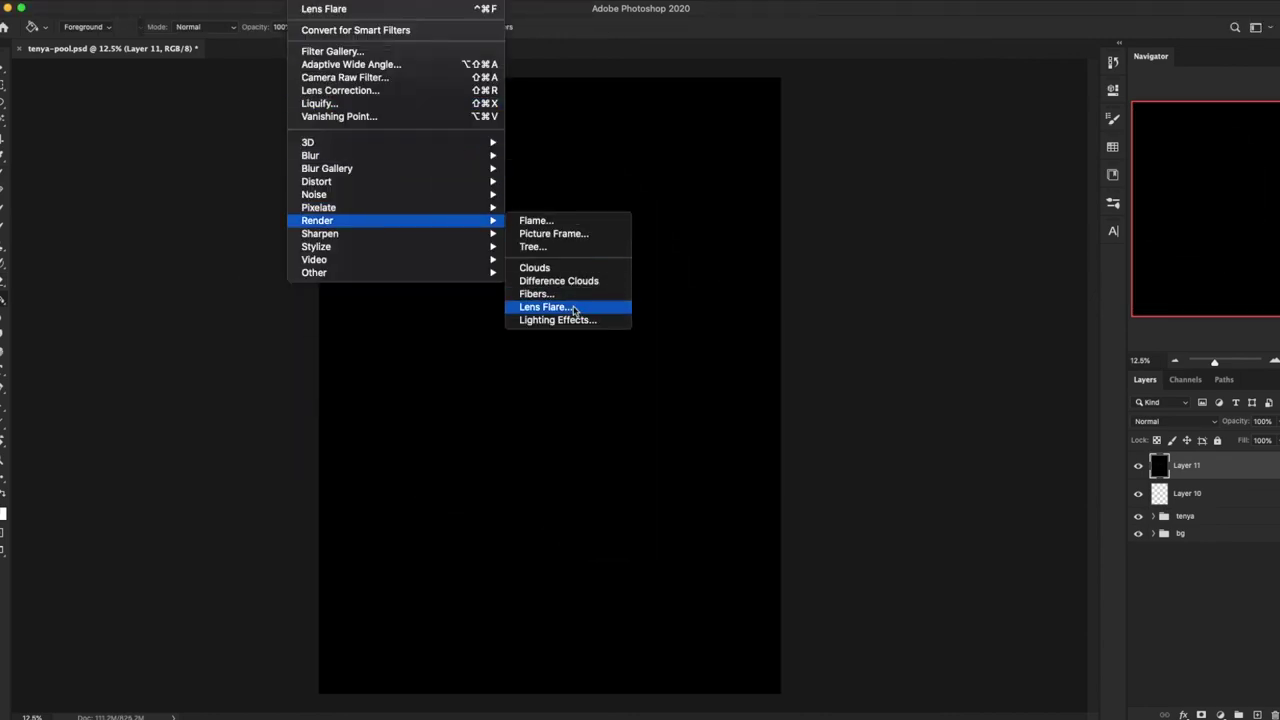
{"action": "left_click", "coordinate": [575, 311]}
{"action": "left_click_drag", "start_coordinate": [393, 330], "coordinate": [410, 332]}
{"action": "left_click", "coordinate": [567, 133]}
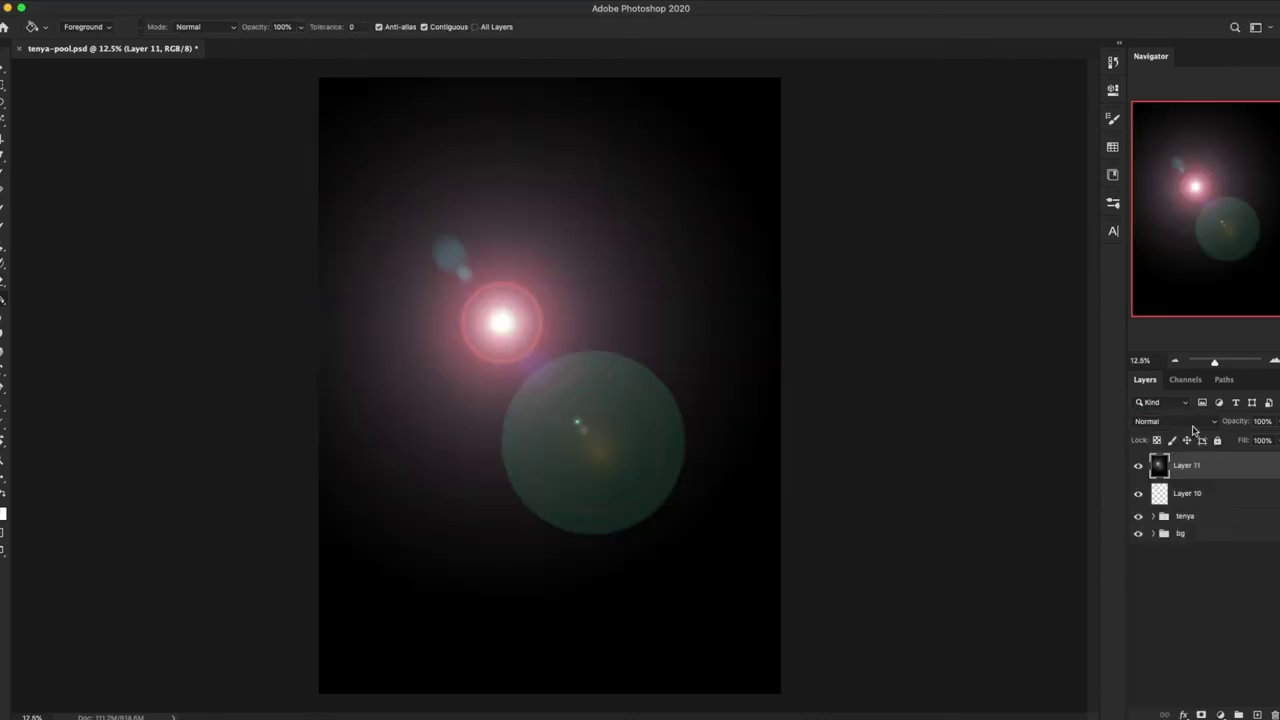
{"action": "left_click", "coordinate": [1175, 421]}
{"action": "left_click", "coordinate": [1160, 517]}
Step: Move, rotate and scale the flare, then set a 2480 px brush
{"action": "key", "text": "v"}
{"action": "left_click_drag", "start_coordinate": [580, 208], "coordinate": [750, 260]}
{"action": "key", "text": "ctrl+t"}
{"action": "mouse_move", "coordinate": [523, 606]}
{"action": "left_mouse_down"}
{"action": "mouse_move", "coordinate": [694, 343]}
{"action": "mouse_move", "coordinate": [829, 314]}
{"action": "left_mouse_up"}
{"action": "key", "text": "Return"}
{"action": "key", "text": "b"}
{"action": "right_click", "coordinate": [666, 276]}
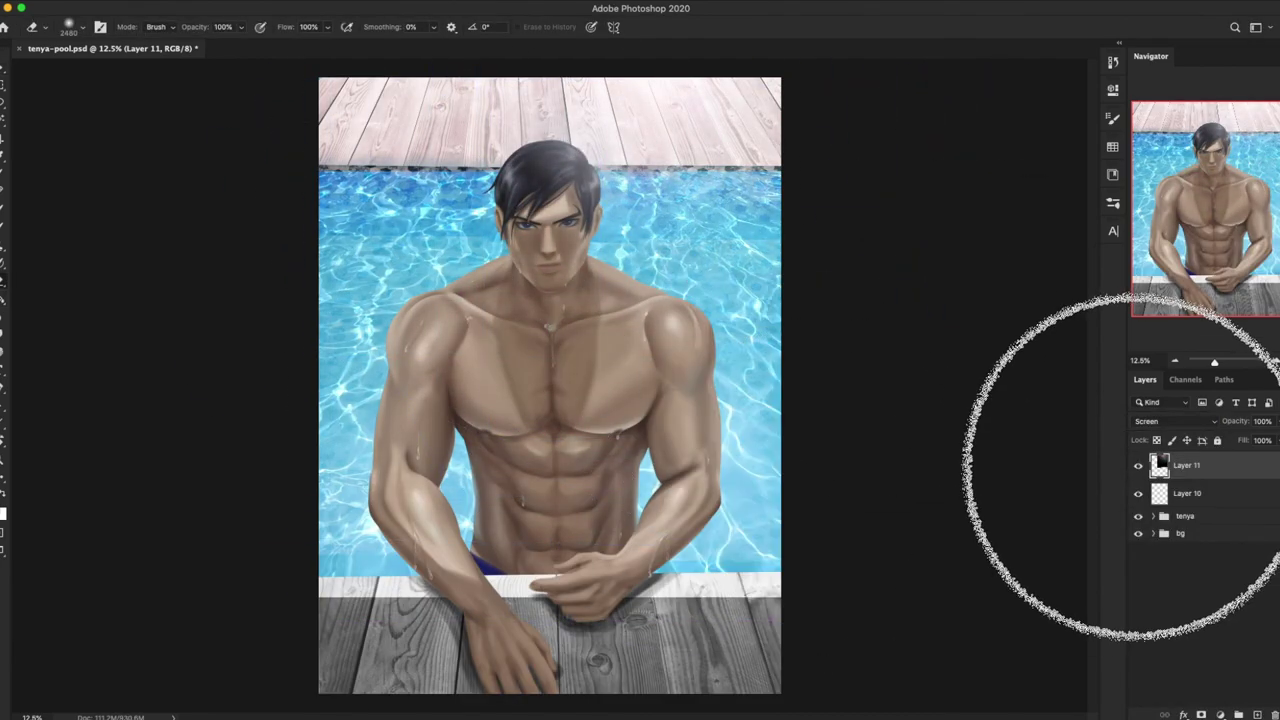
Step: Delete the flare layer, step back to the black fill, and reapply Lens Flare
{"action": "left_click", "coordinate": [1275, 715]}
{"action": "left_click", "coordinate": [746, 240]}
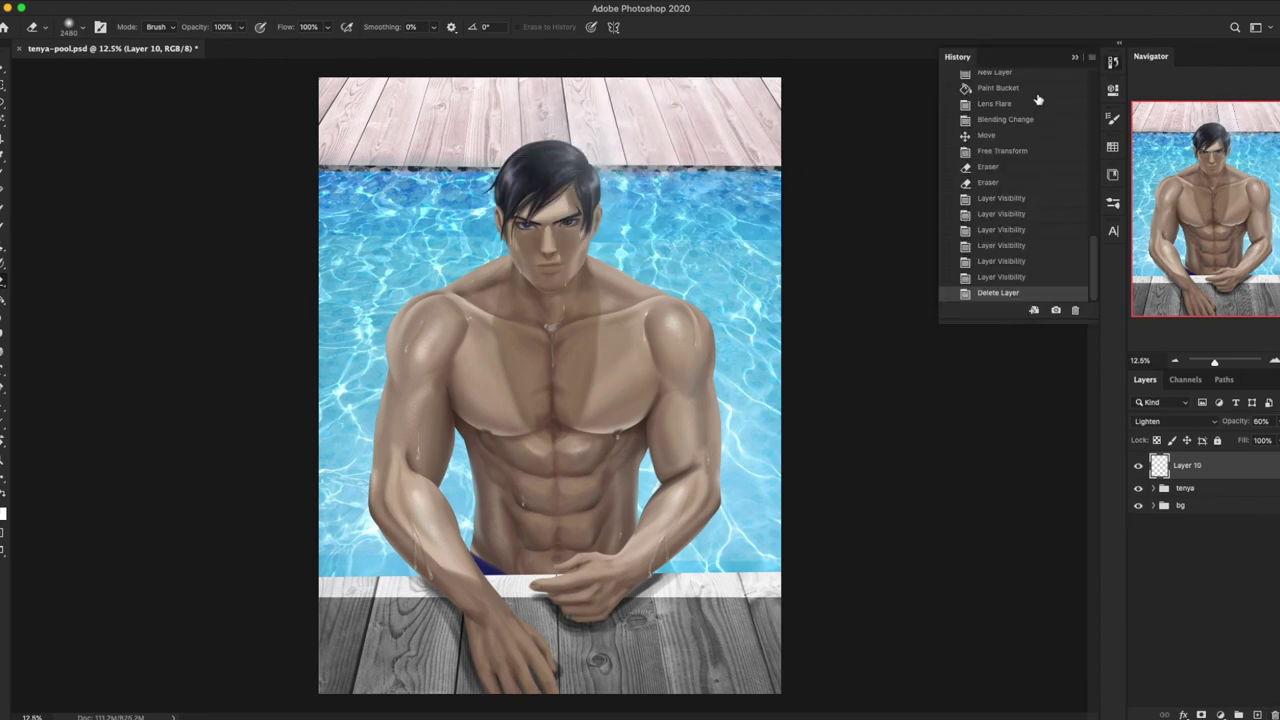
{"action": "left_click", "coordinate": [997, 88]}
{"action": "left_click", "coordinate": [409, 208]}
{"action": "left_click", "coordinate": [560, 280]}
{"action": "left_click", "coordinate": [343, 355]}
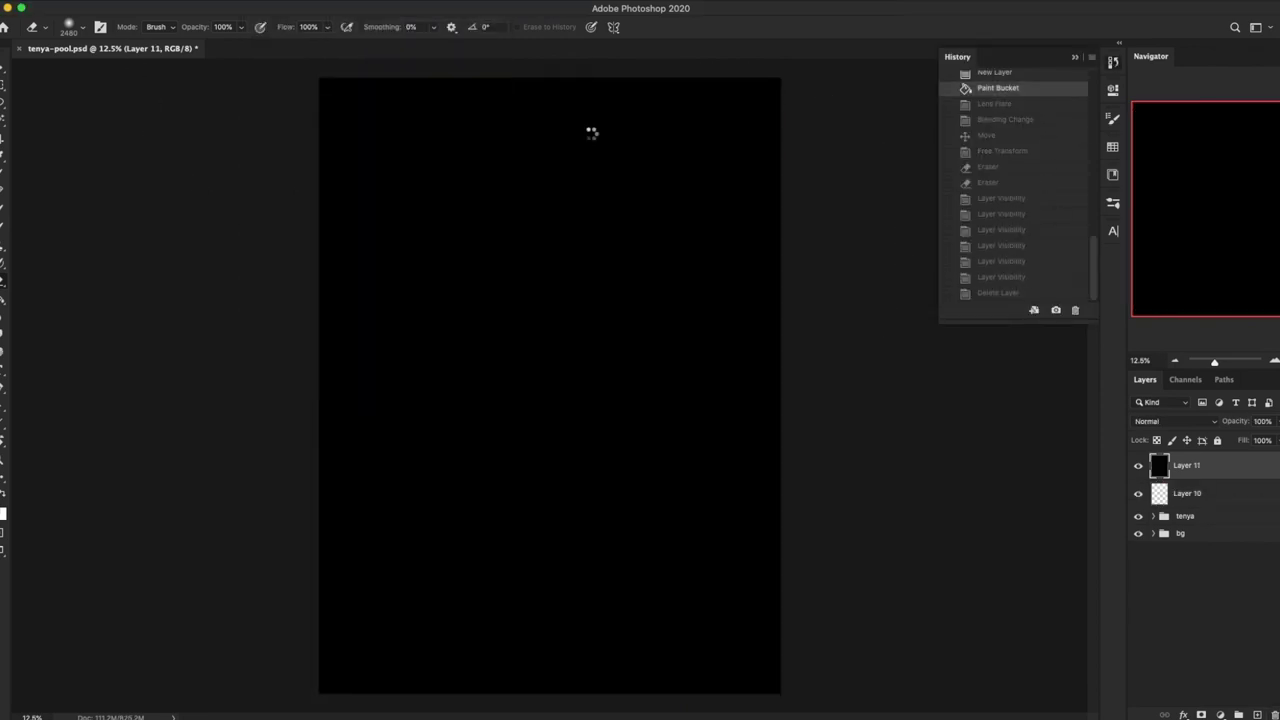
Step: Set the new flare to Screen, shift it toward the canvas edge, and enlarge it
{"action": "left_click", "coordinate": [567, 132]}
{"action": "left_click", "coordinate": [1175, 421]}
{"action": "left_click", "coordinate": [1157, 525]}
{"action": "left_click", "coordinate": [3, 70]}
{"action": "left_click_drag", "start_coordinate": [500, 320], "coordinate": [894, 277]}
{"action": "key", "text": "ctrl+t"}
{"action": "left_click_drag", "start_coordinate": [980, 366], "coordinate": [803, 346]}
{"action": "key", "text": "Return"}
Step: Set a 1400 px eraser for the flare and add a new layer for shading
{"action": "key", "text": "e"}
{"action": "right_click", "coordinate": [572, 405]}
{"action": "key", "text": "Return"}
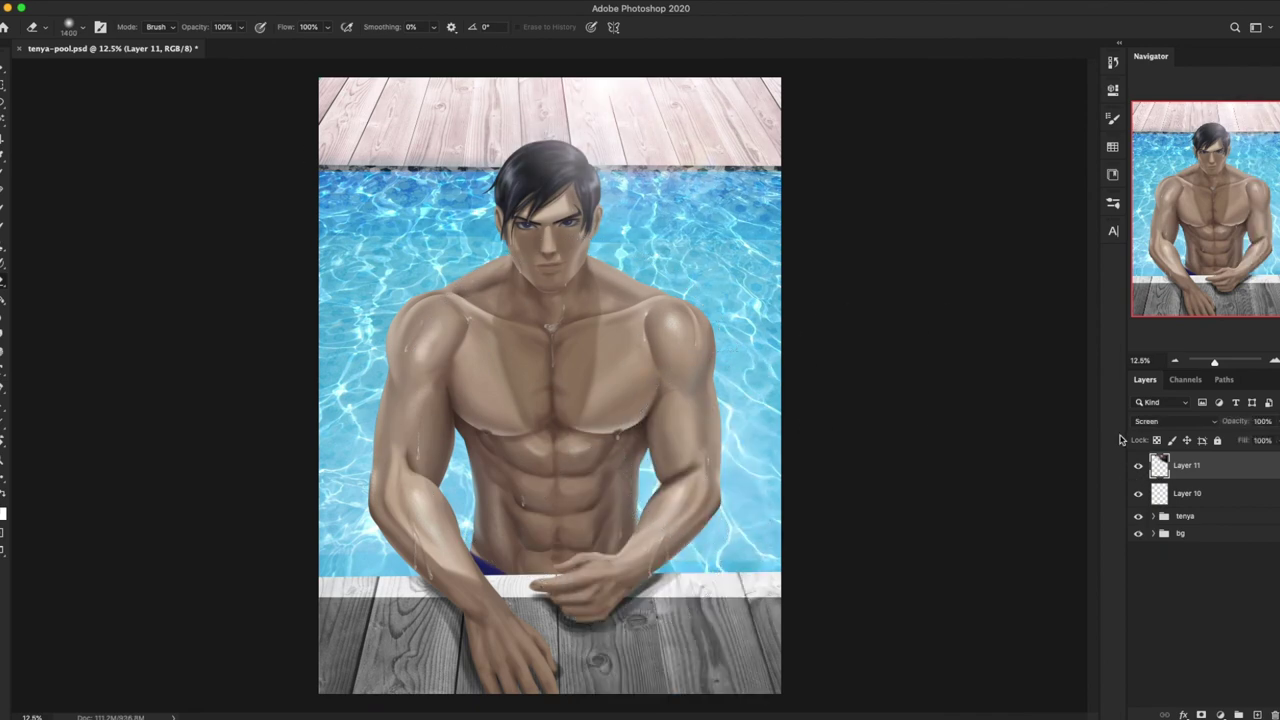
{"action": "key", "text": "ctrl+shift+alt+n"}
Step: Set the new layer to Soft Light and paint shading on the chest and arms
{"action": "left_click", "coordinate": [1175, 421]}
{"action": "left_click", "coordinate": [1160, 522]}
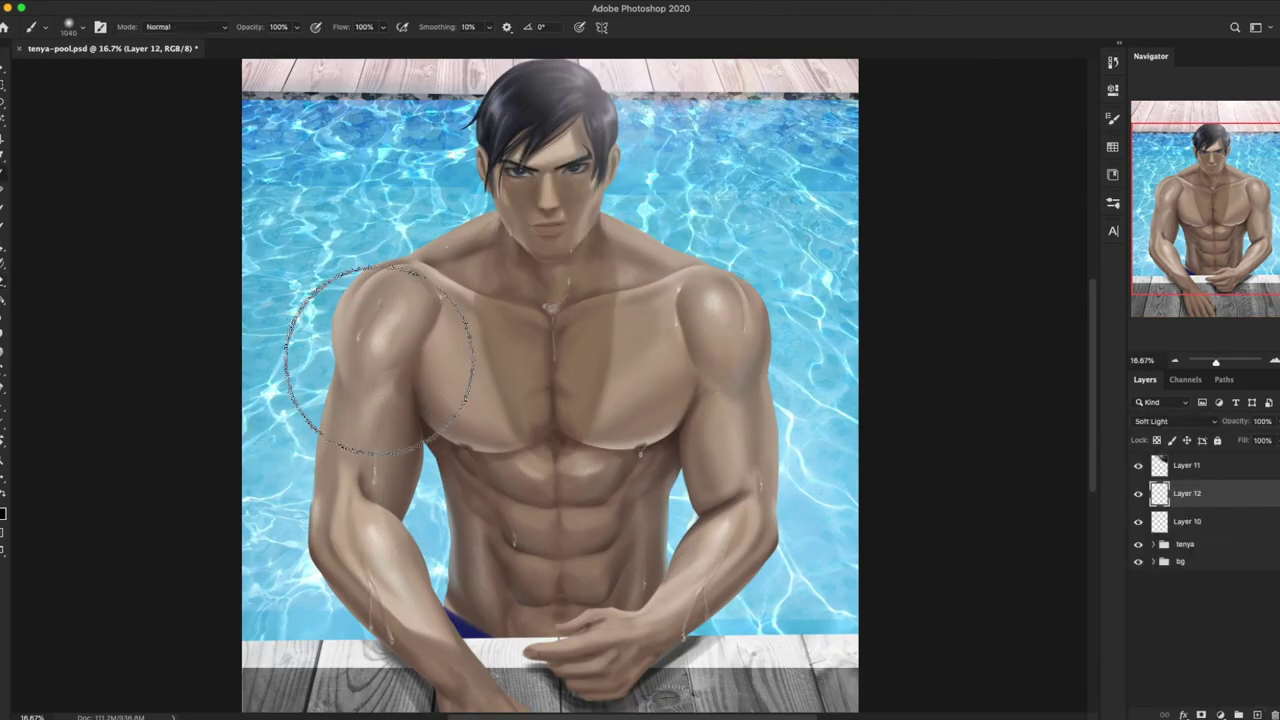
{"action": "left_click_drag", "start_coordinate": [600, 490], "coordinate": [655, 540]}
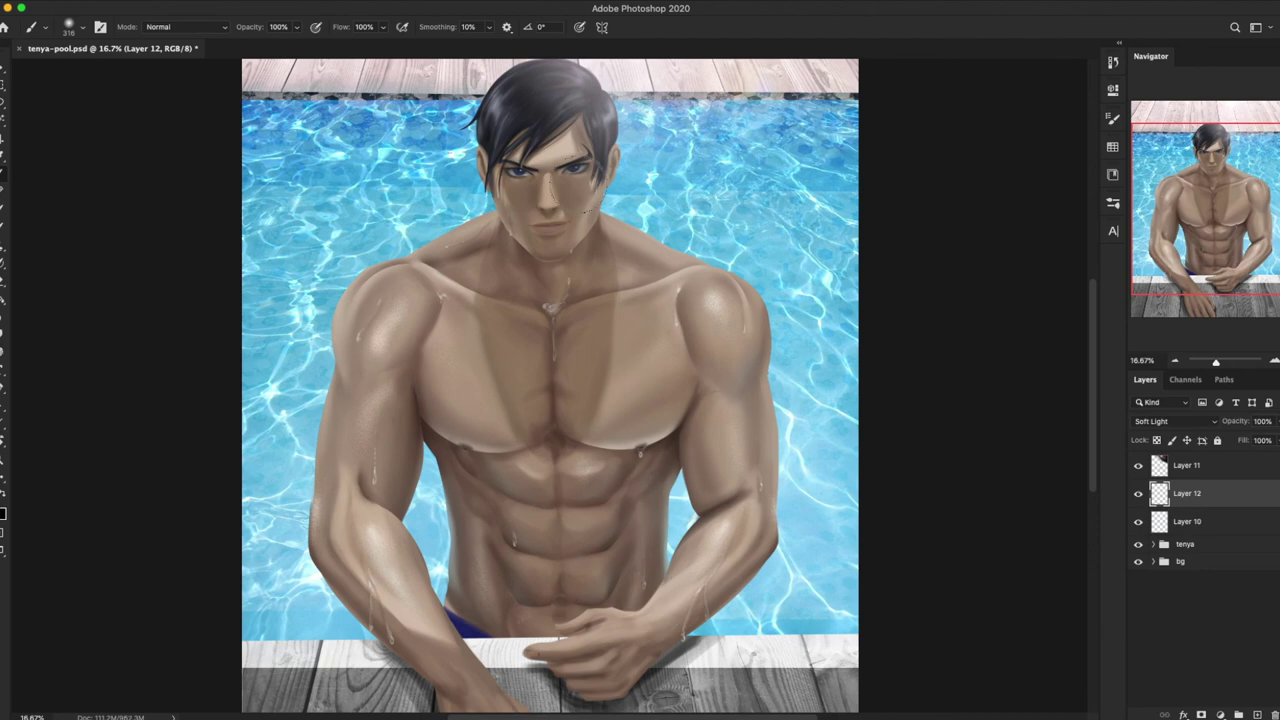
Step: Add a midtones Color Balance adjustment above Layer 11 at 45% opacity
{"action": "left_click", "coordinate": [1190, 466]}
{"action": "left_click", "coordinate": [1220, 714]}
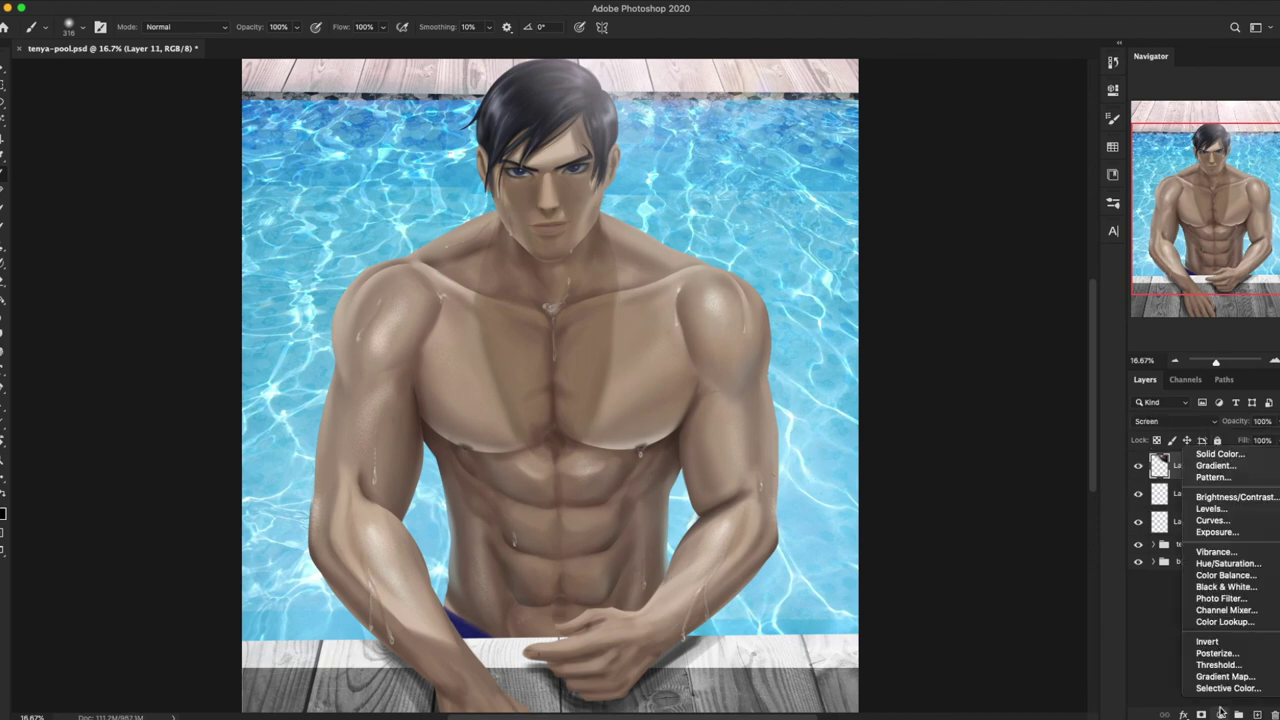
{"action": "left_click", "coordinate": [1222, 576]}
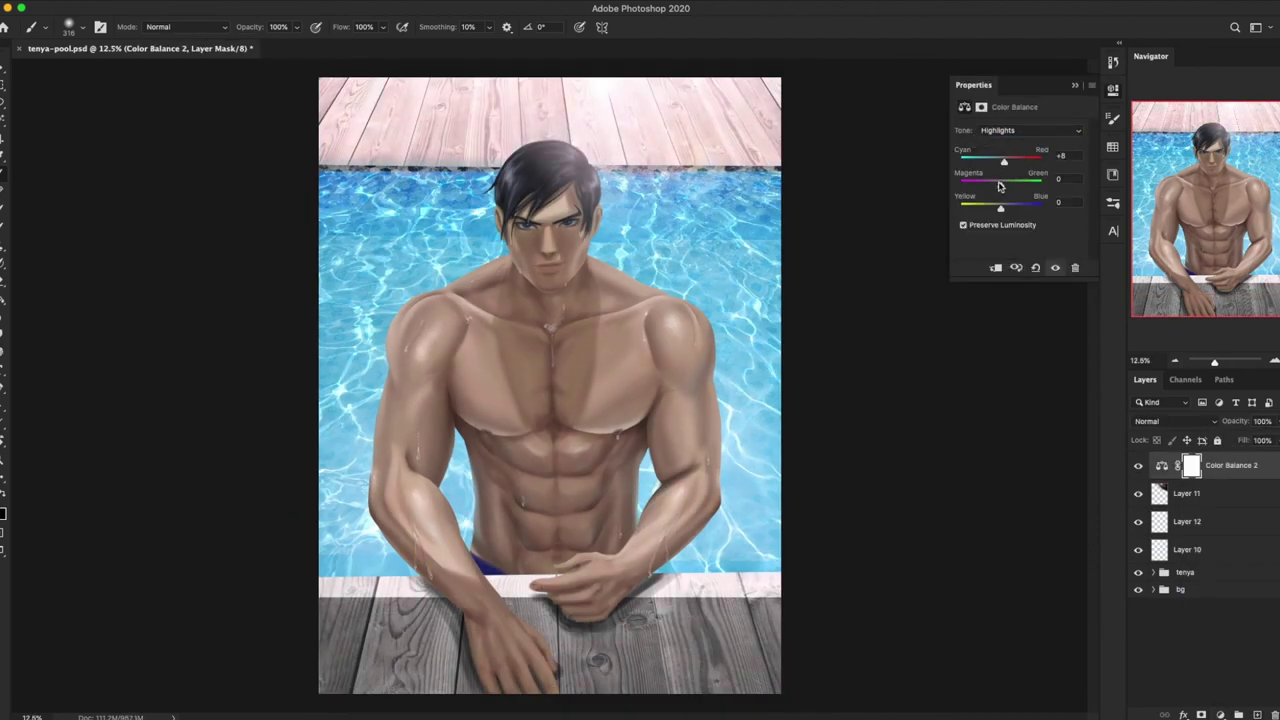
{"action": "left_click", "coordinate": [1030, 130]}
{"action": "left_click", "coordinate": [1112, 89]}
{"action": "left_click_drag", "start_coordinate": [1238, 421], "coordinate": [1183, 441]}
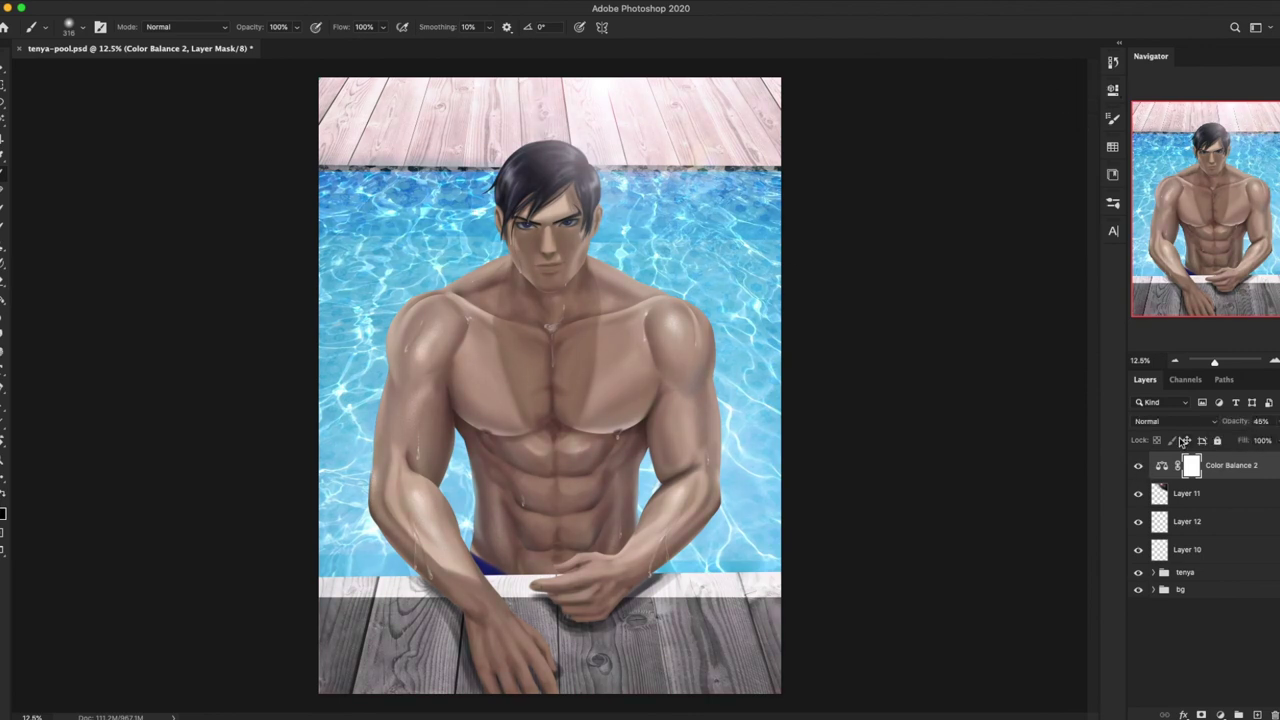
Step: Add Brightness/Contrast, mask it off the body with a 460 px eraser, and move it below Color Balance
{"action": "left_click", "coordinate": [1219, 714]}
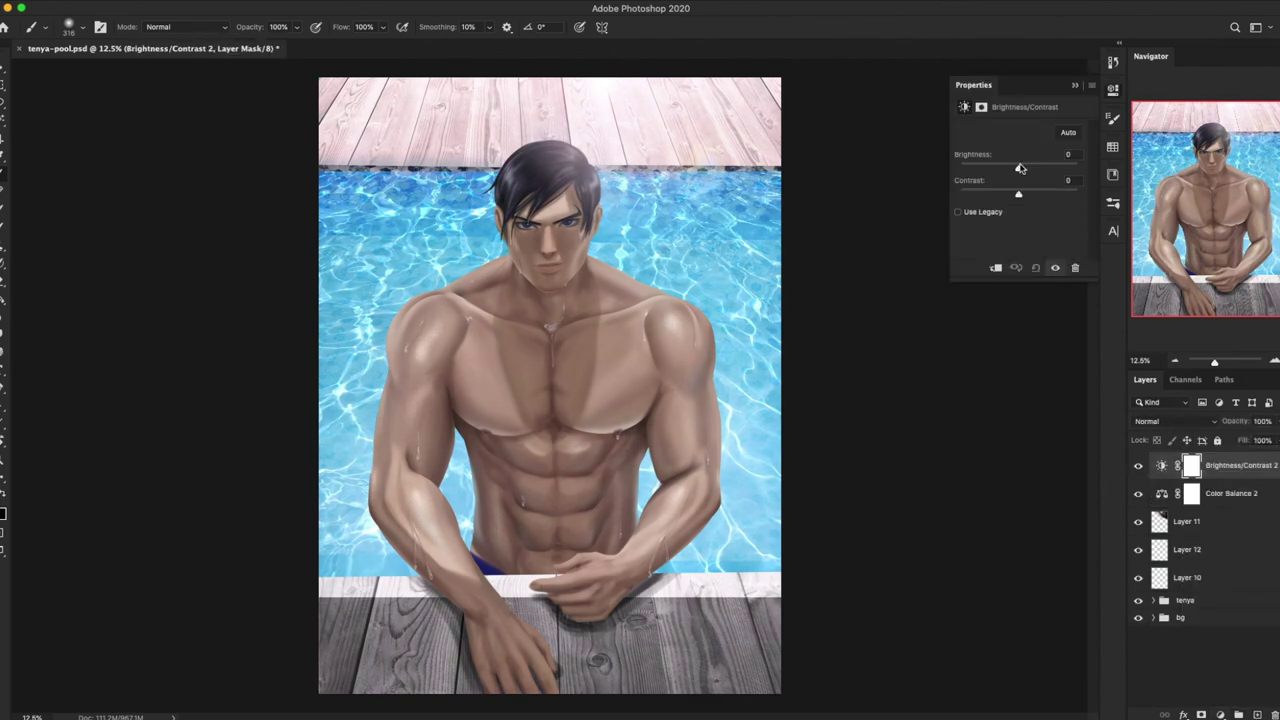
{"action": "left_click_drag", "start_coordinate": [1015, 167], "coordinate": [1024, 167]}
{"action": "left_click_drag", "start_coordinate": [1000, 193], "coordinate": [1023, 197]}
{"action": "key", "text": "e"}
{"action": "right_click", "coordinate": [558, 352]}
{"action": "mouse_move", "coordinate": [557, 370]}
{"action": "left_mouse_down"}
{"action": "mouse_move", "coordinate": [560, 338]}
{"action": "mouse_move", "coordinate": [720, 620]}
{"action": "left_mouse_up"}
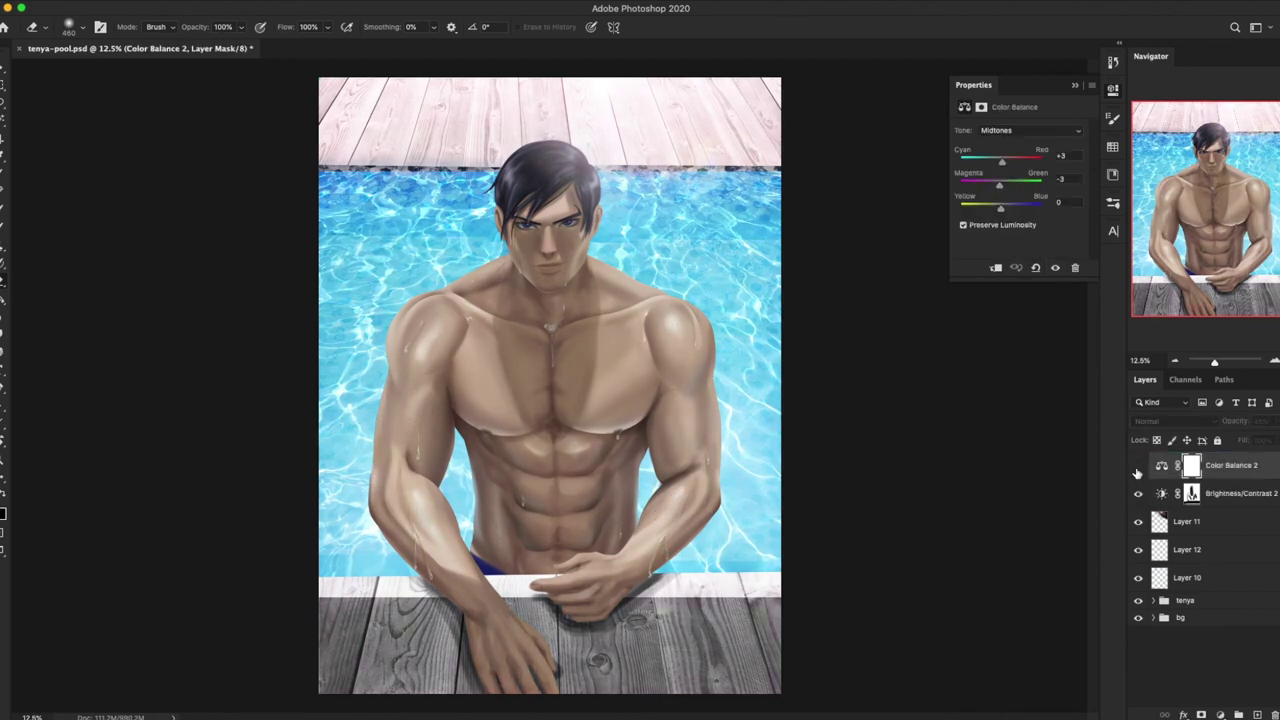
{"action": "left_click_drag", "start_coordinate": [1240, 467], "coordinate": [1233, 504]}
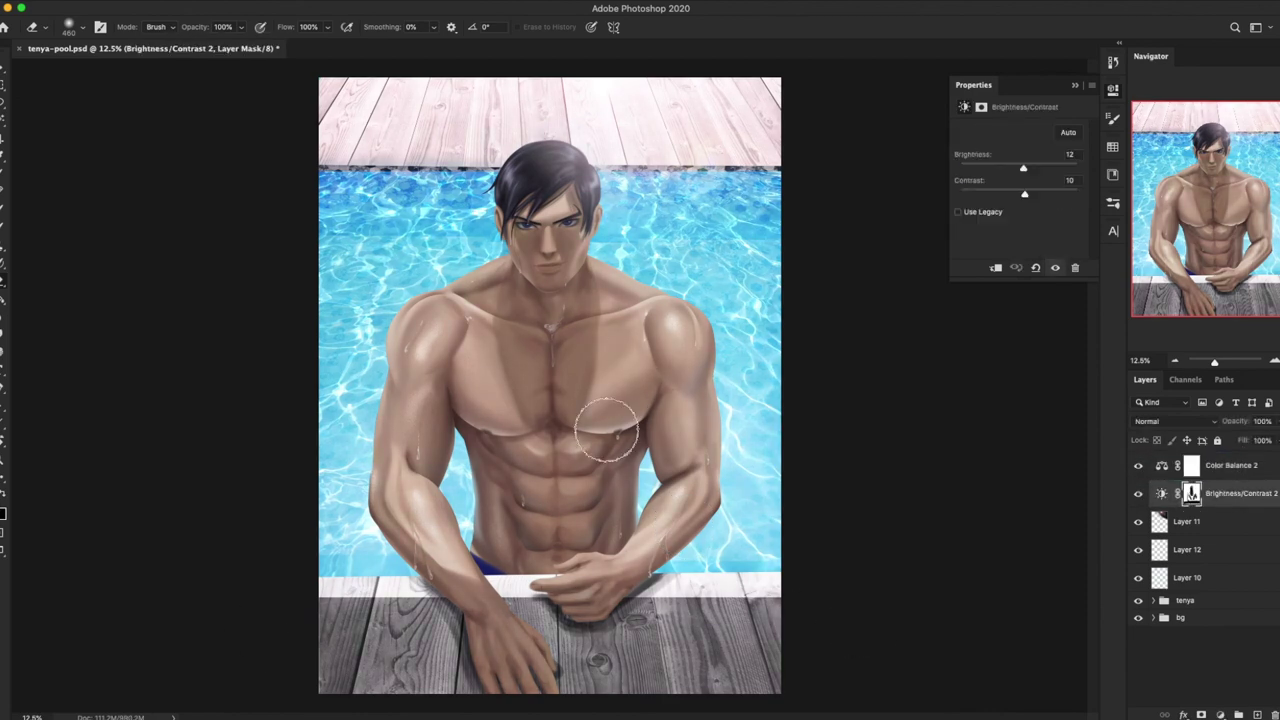
{"action": "left_click", "coordinate": [1137, 493]}
Step: Add a Curves adjustment and a filmstock_50 Color Lookup at 11% opacity
{"action": "left_click", "coordinate": [1230, 465]}
{"action": "left_click", "coordinate": [1220, 714]}
{"action": "left_click", "coordinate": [1215, 516]}
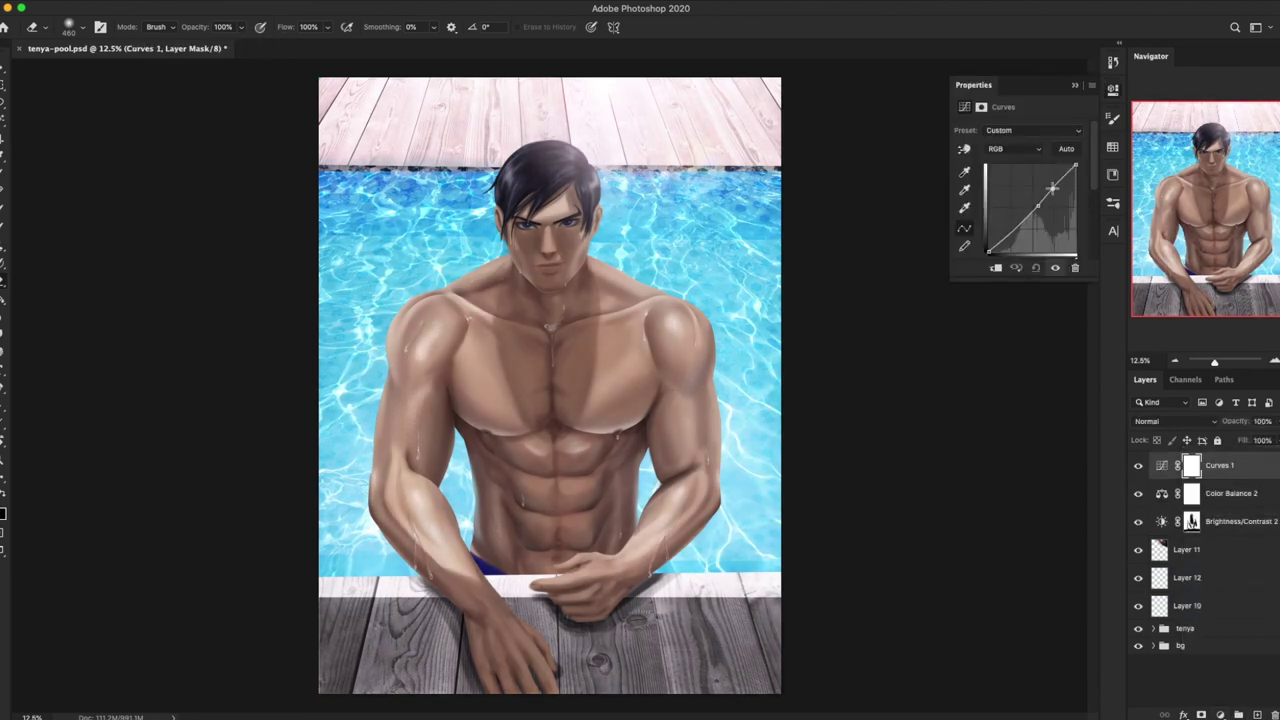
{"action": "left_click", "coordinate": [1220, 714]}
{"action": "left_click", "coordinate": [1213, 611]}
{"action": "left_click", "coordinate": [1045, 130]}
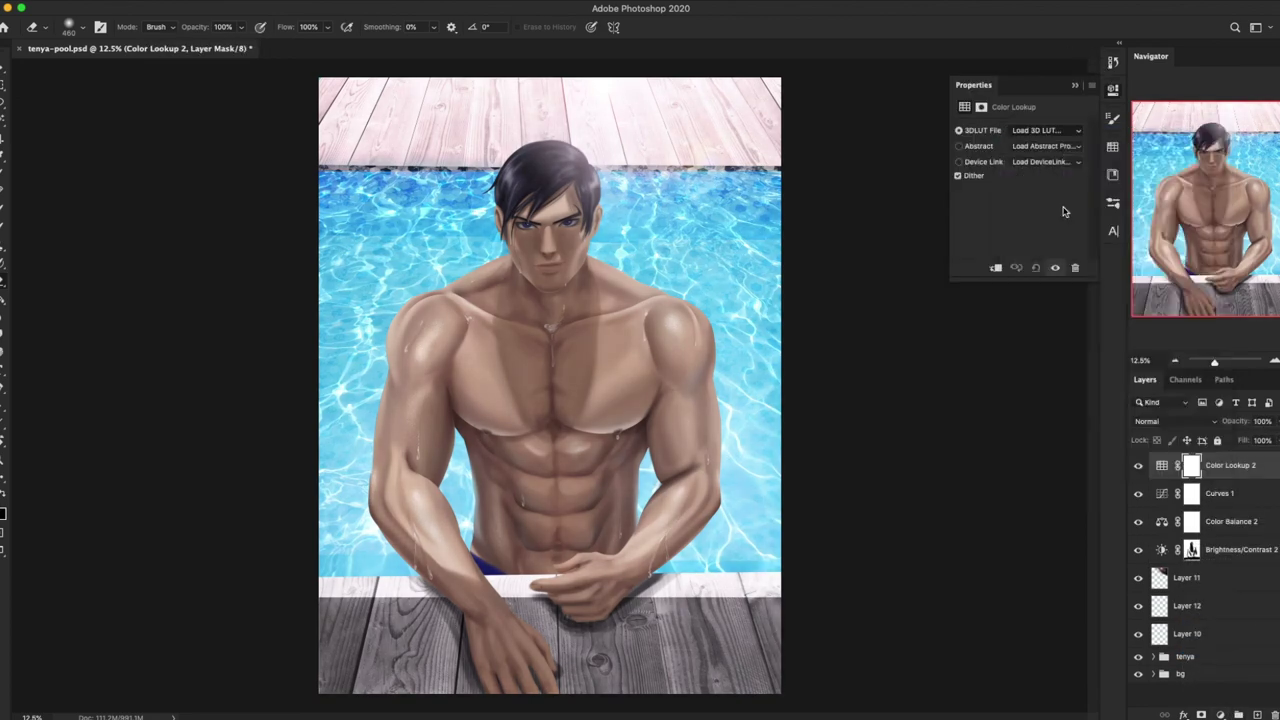
{"action": "left_click", "coordinate": [1060, 225]}
{"action": "left_click", "coordinate": [1273, 421]}
{"action": "left_click_drag", "start_coordinate": [1272, 441], "coordinate": [1220, 441]}
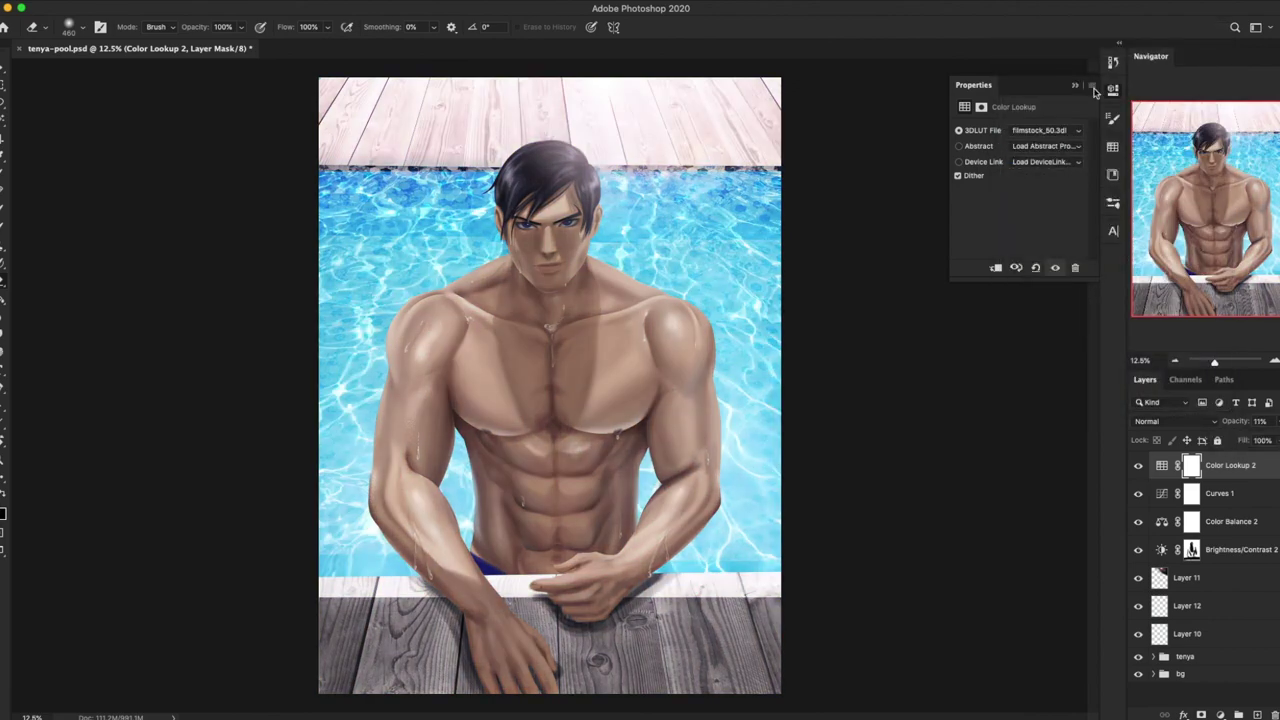